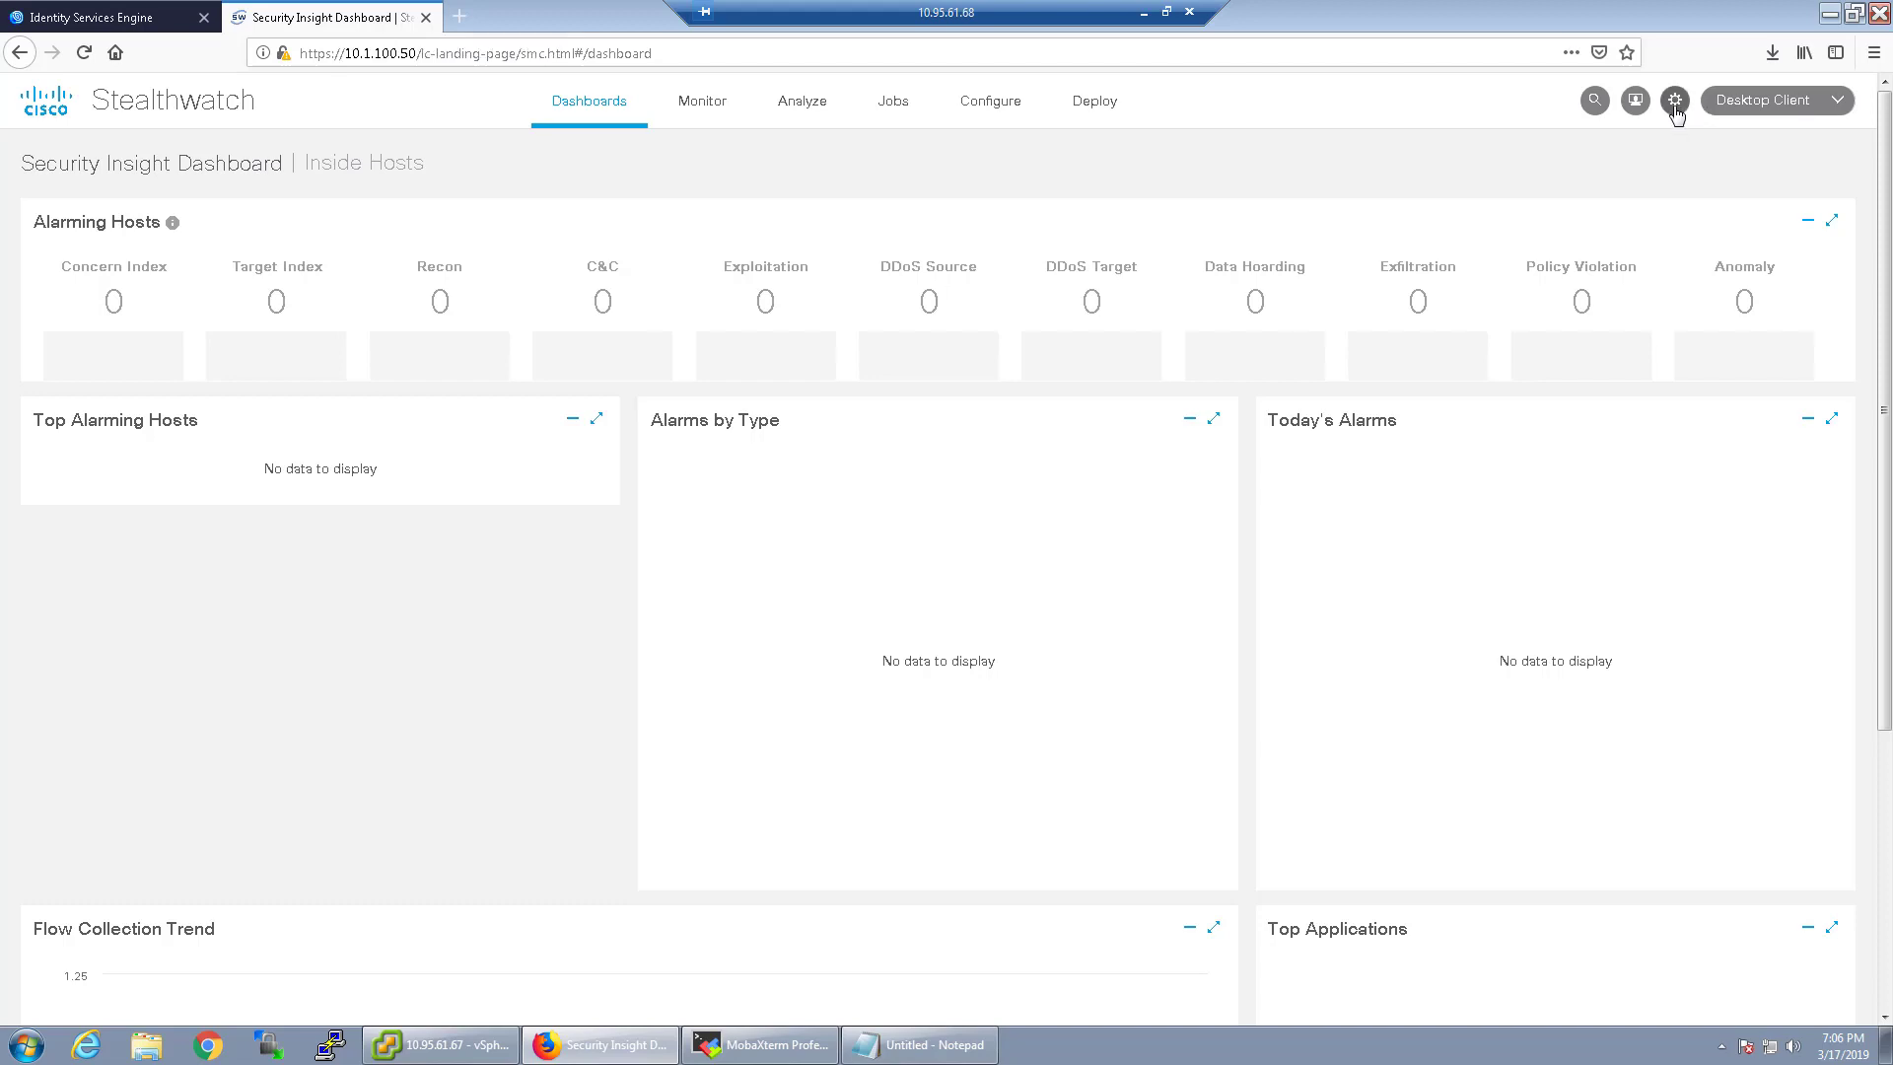
Open Central Management from the gear menu and zoom in on the appliance inventory
left_click(1675, 101)
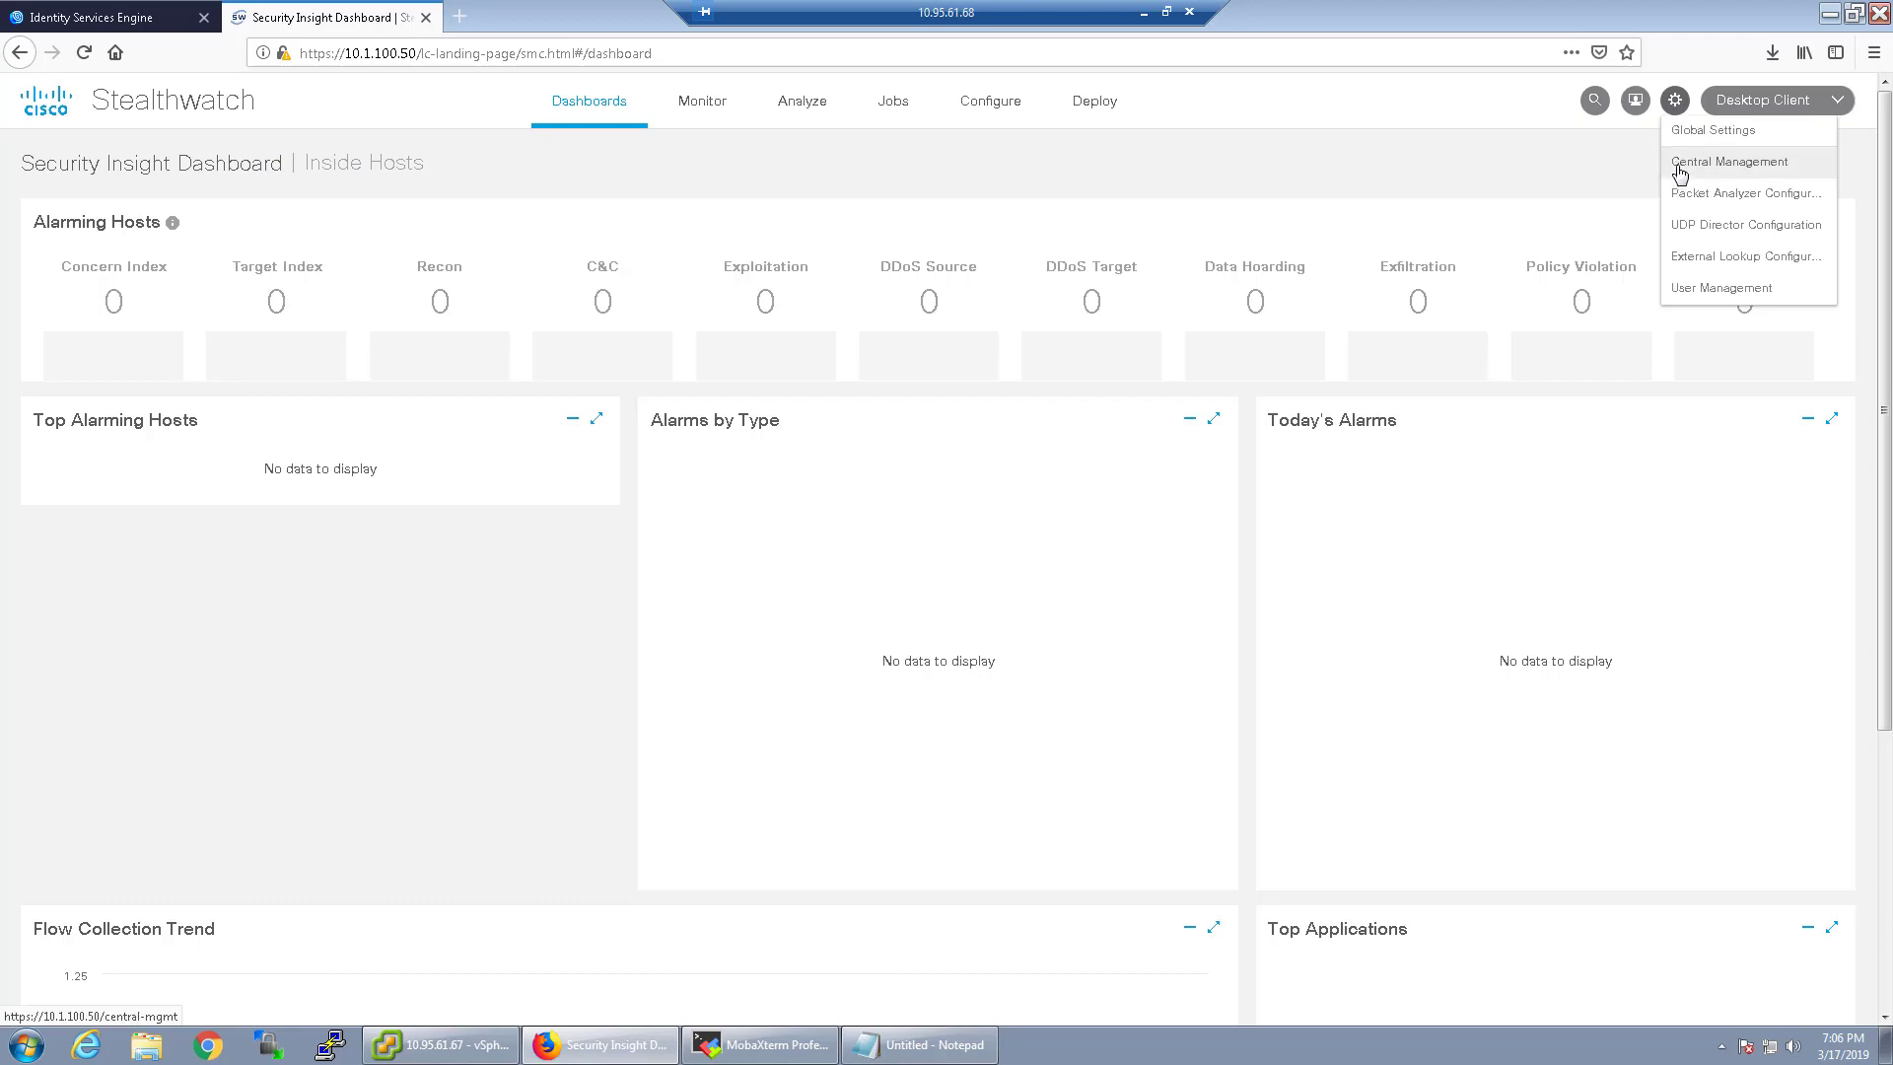
left_click(1679, 163)
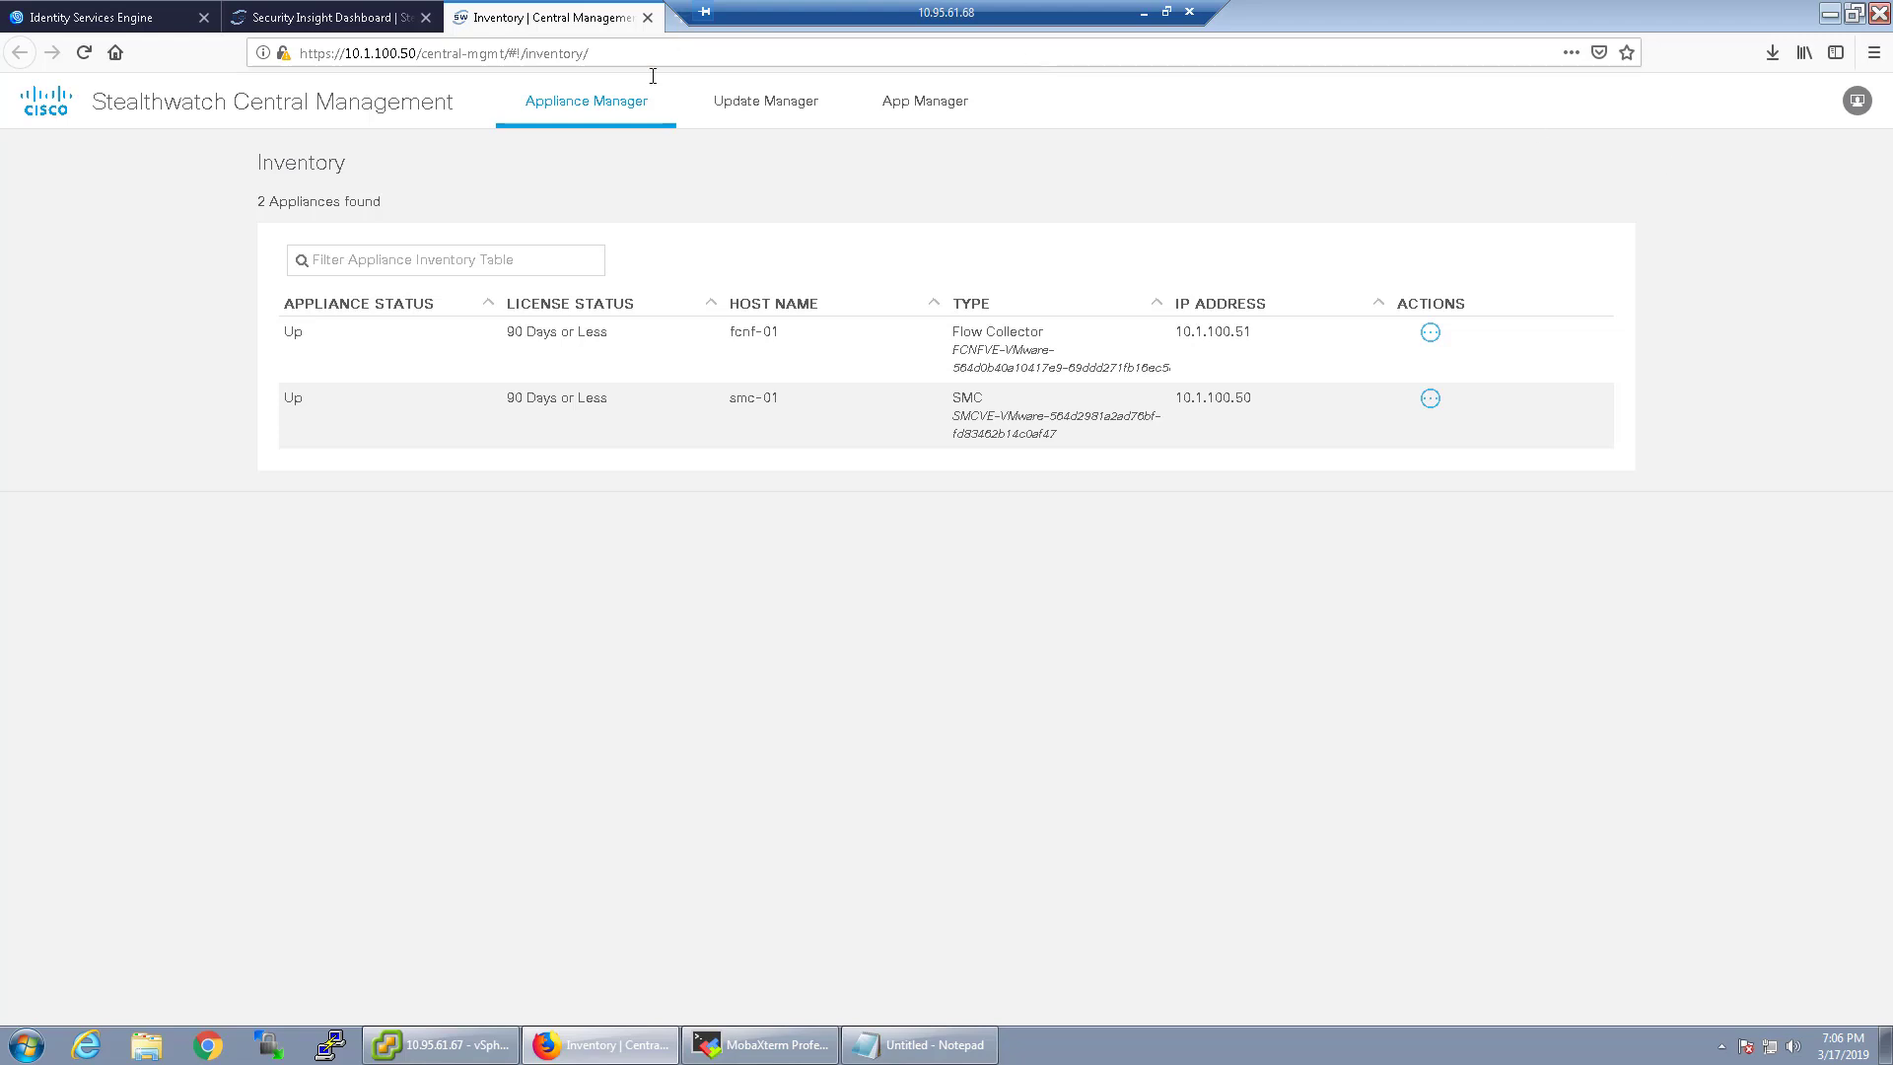
key("ctrl+plus")
key("ctrl+plus")
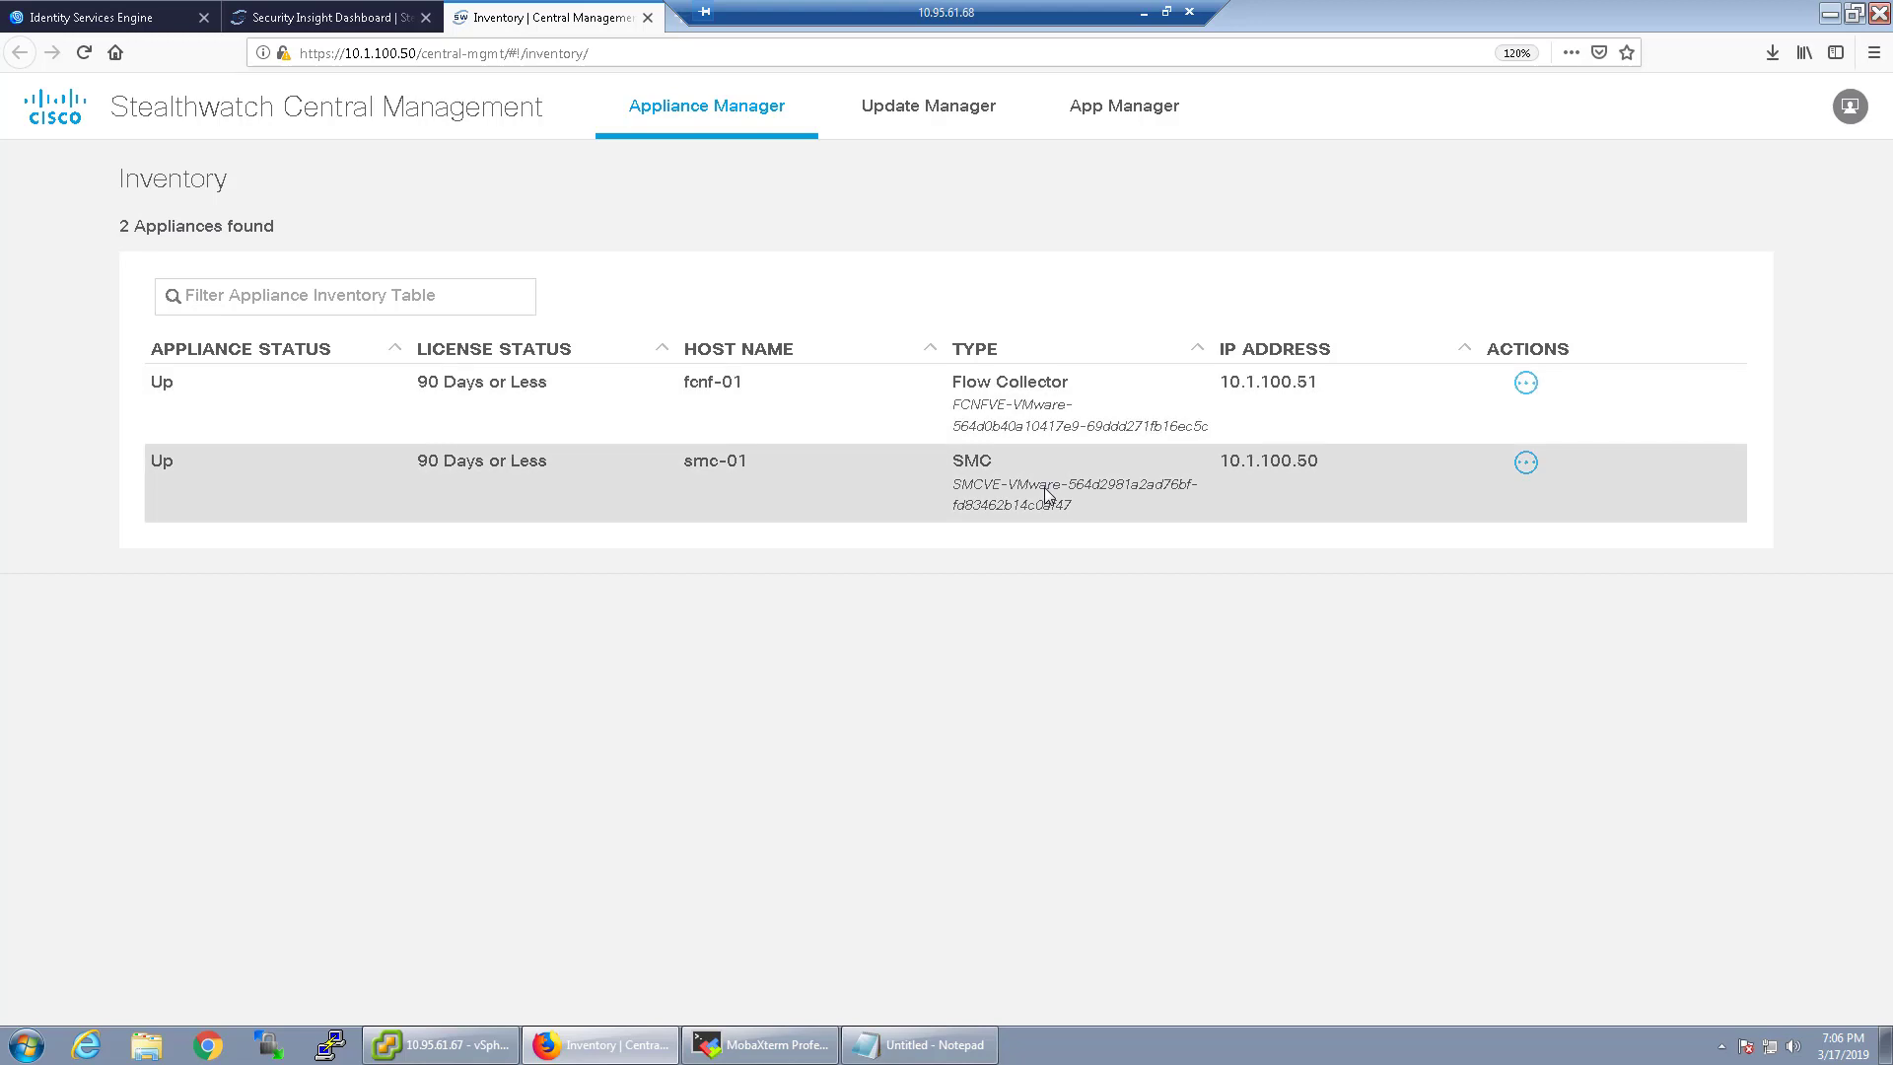
Open fcnf-01's Edit Appliance Configuration page and review its Appliance tab settings
left_click(1527, 386)
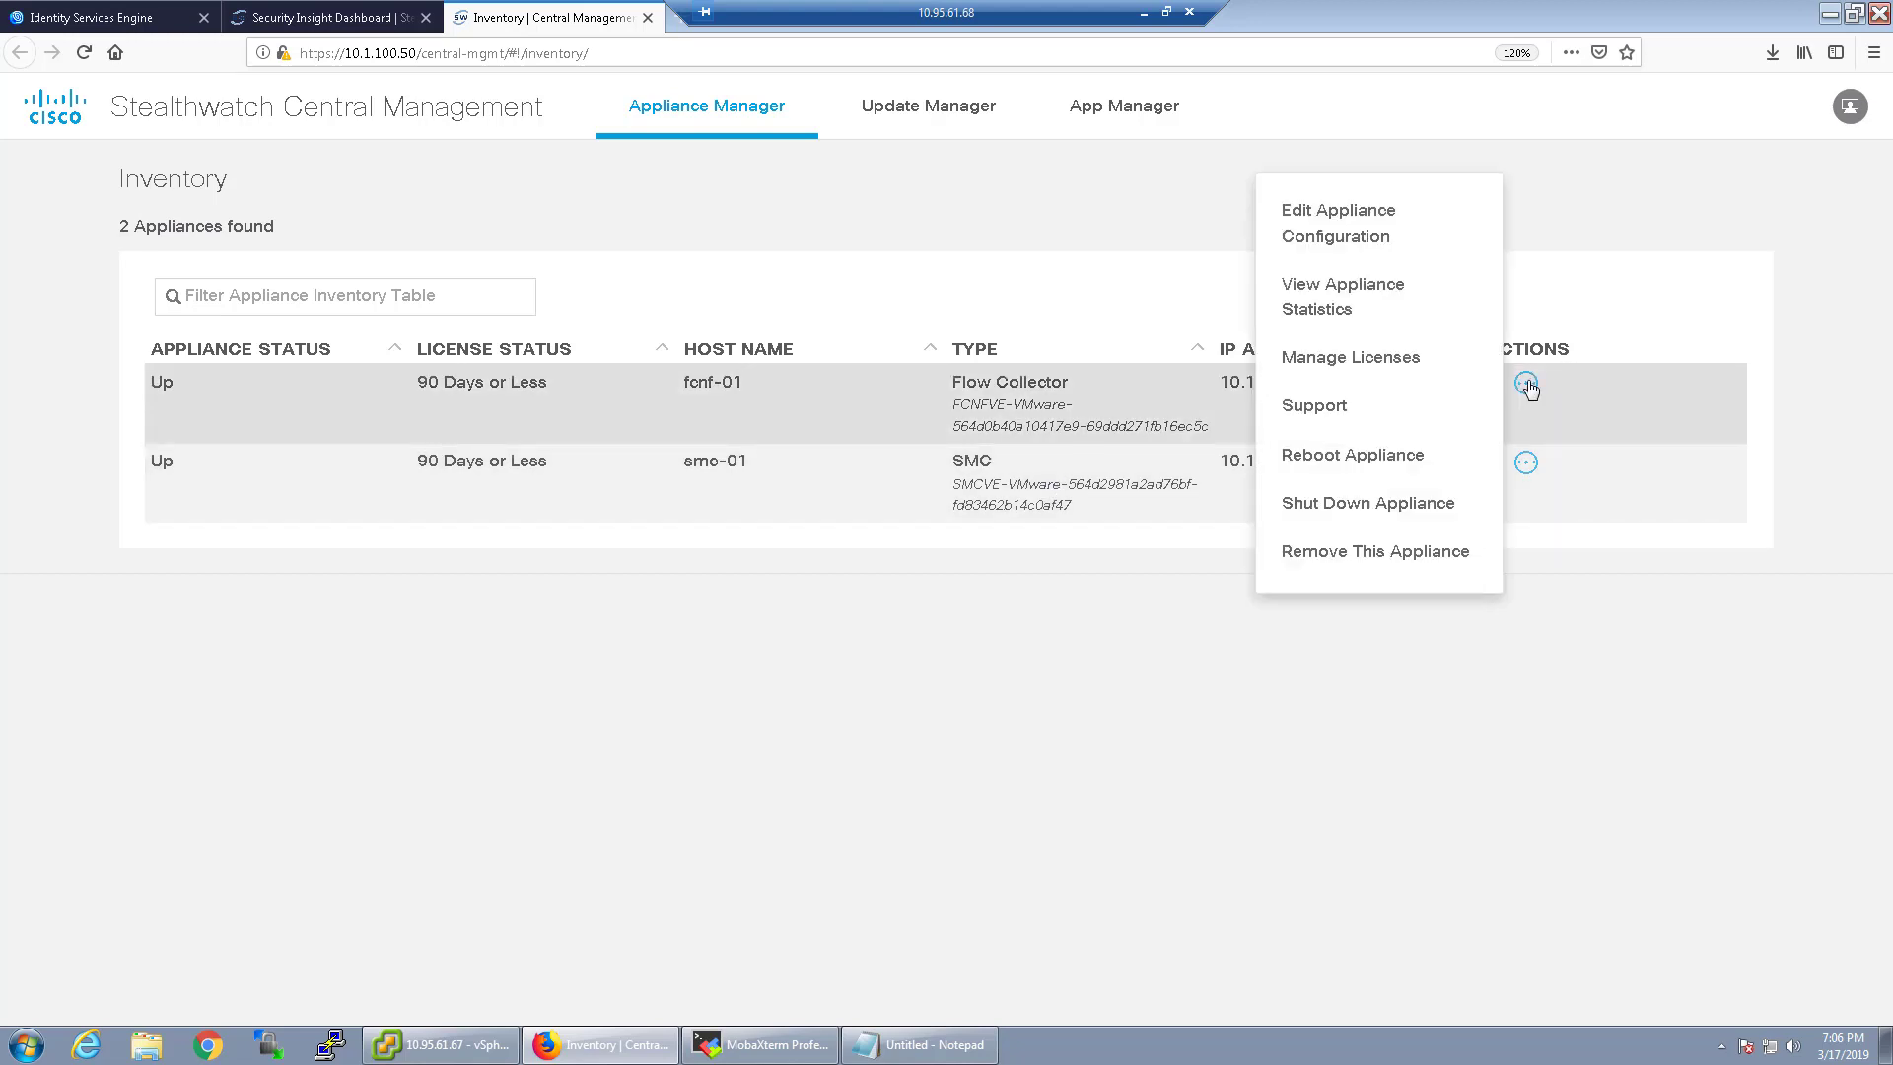
left_click(1348, 228)
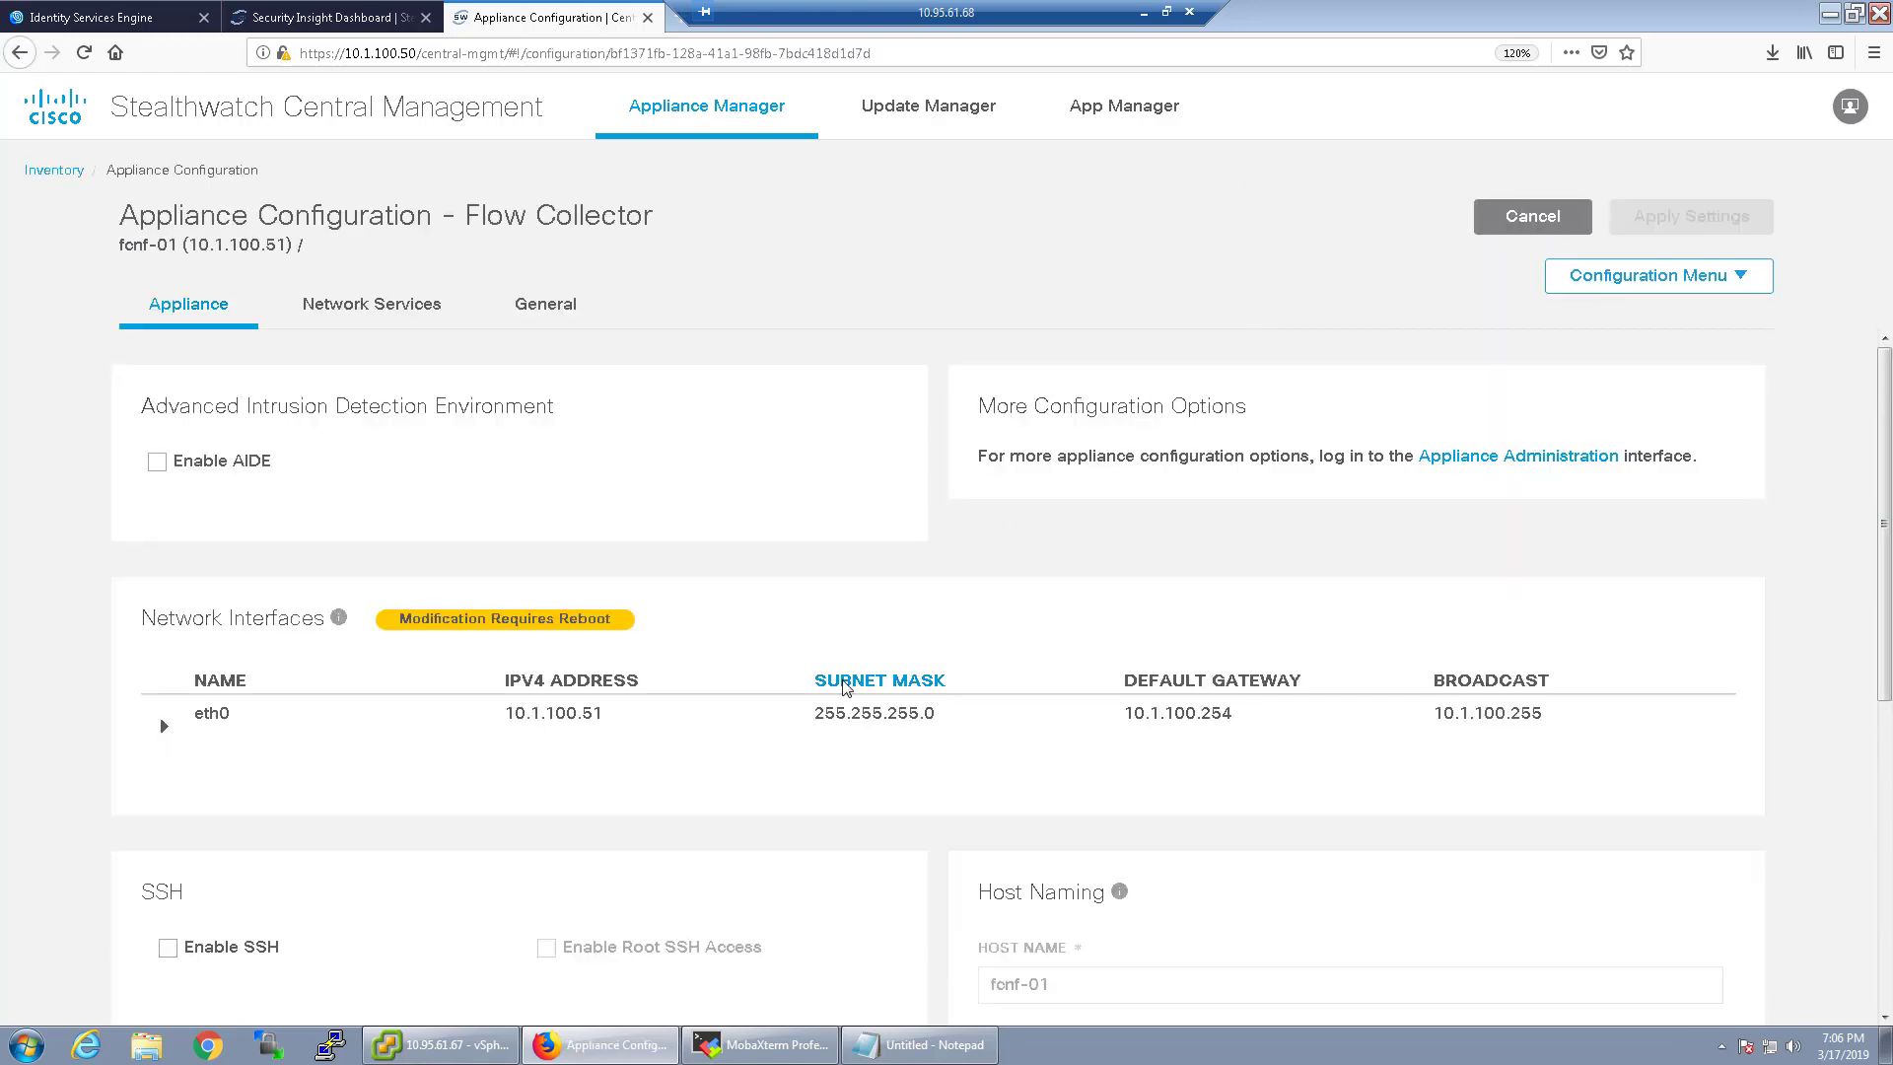
scroll(829, 701, "down", 2)
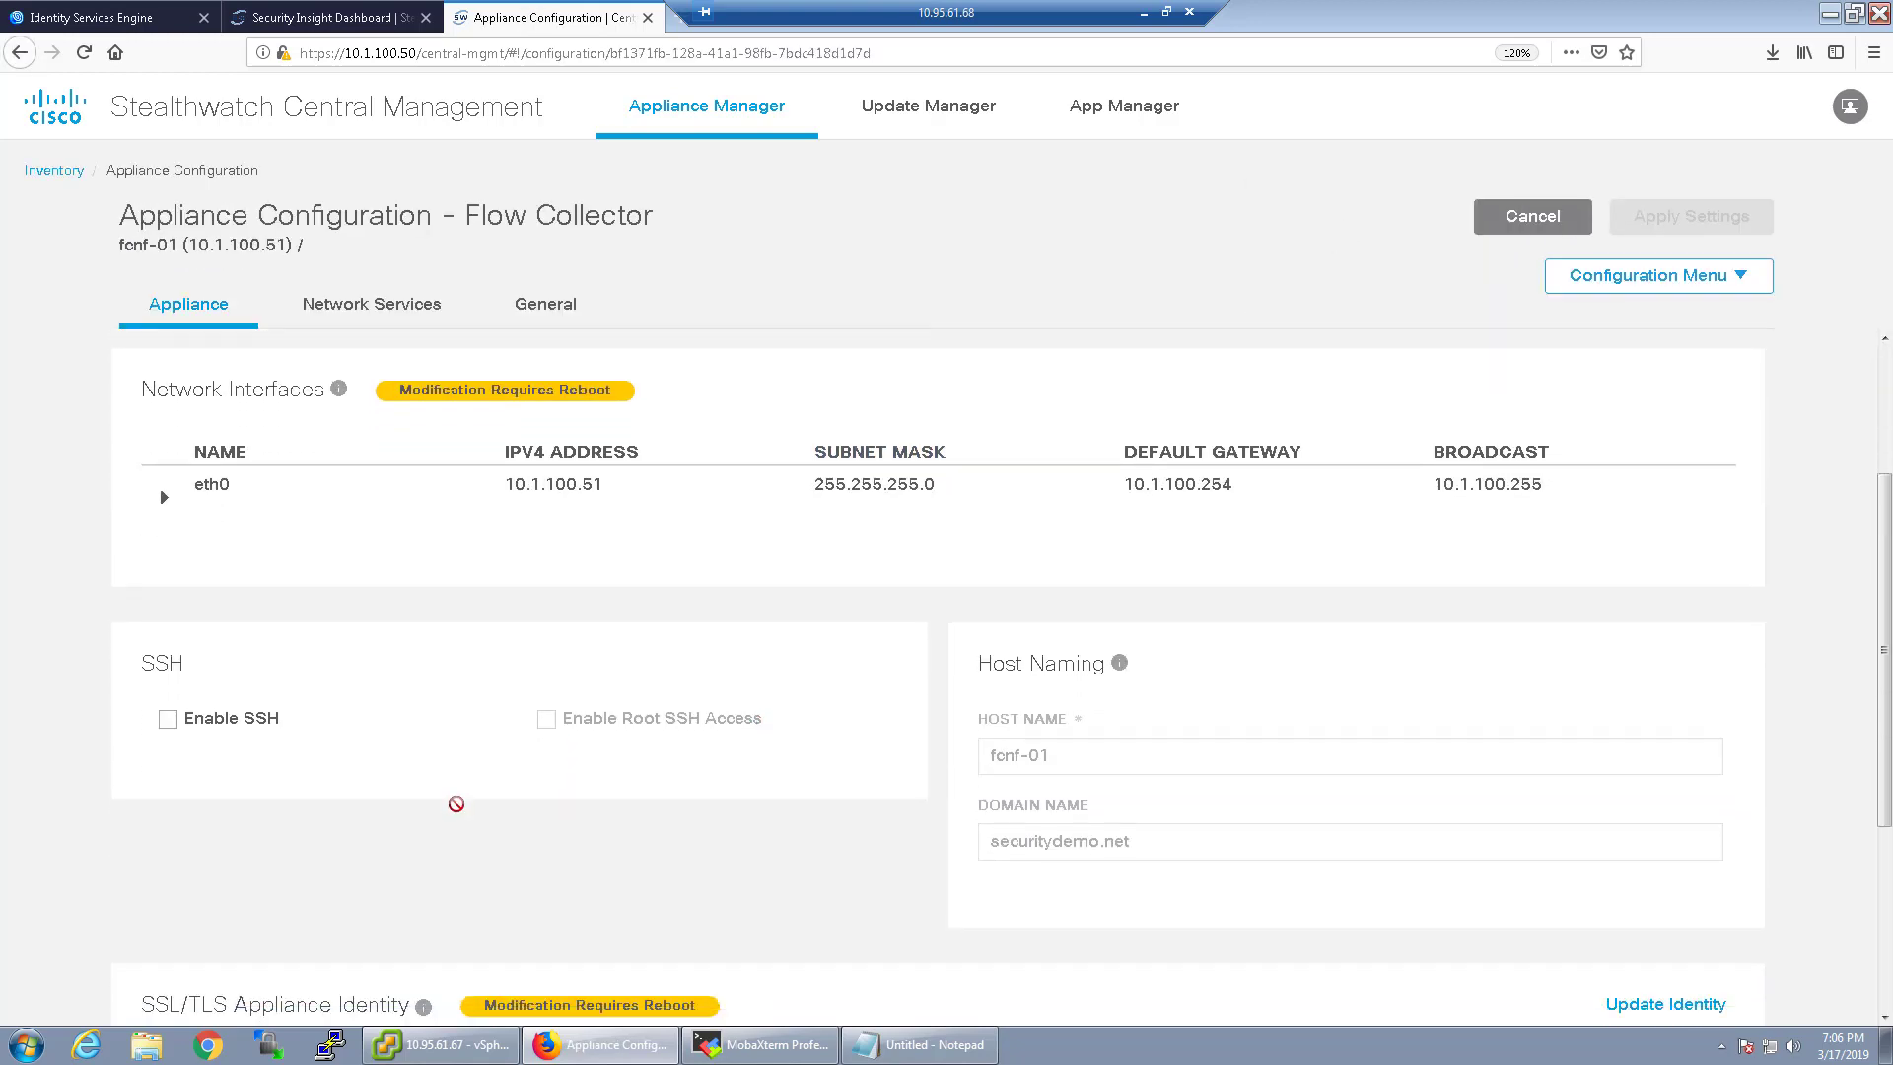
scroll(197, 498, "up", 1)
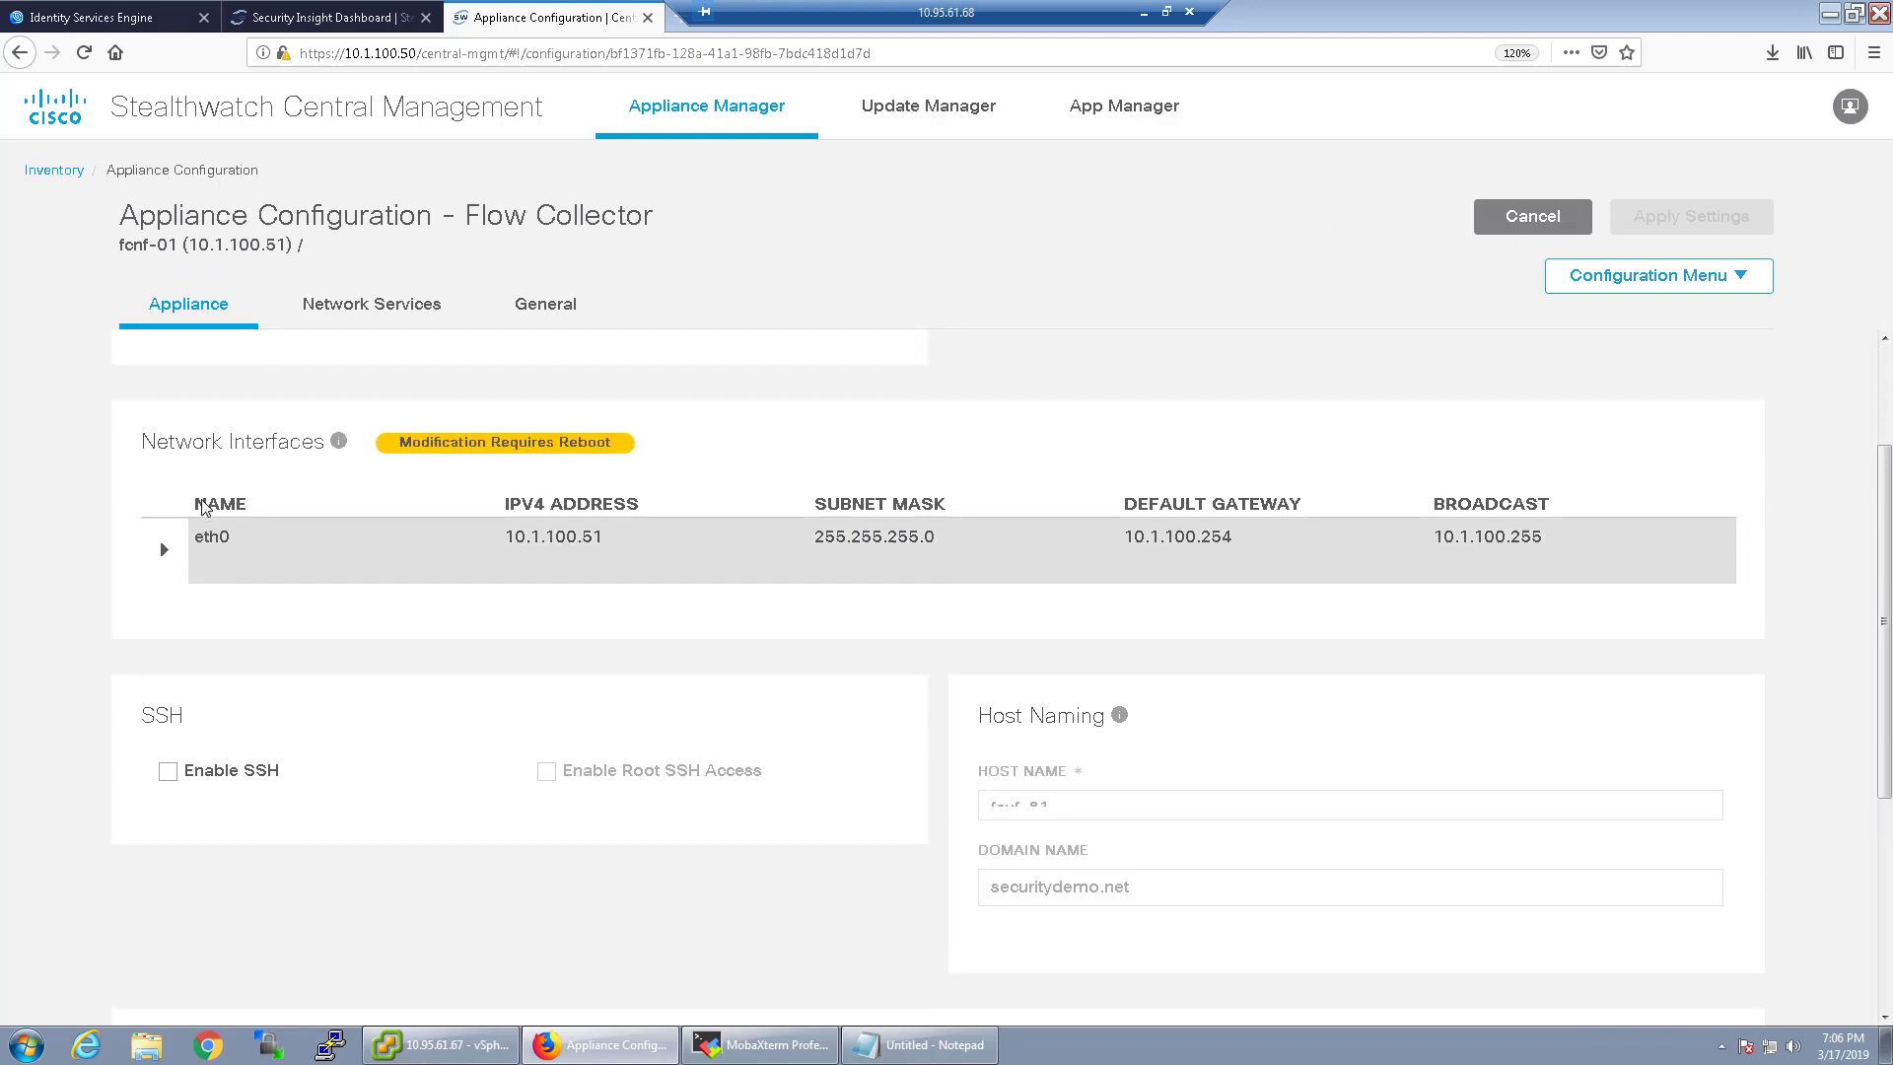
scroll(202, 507, "up", 2)
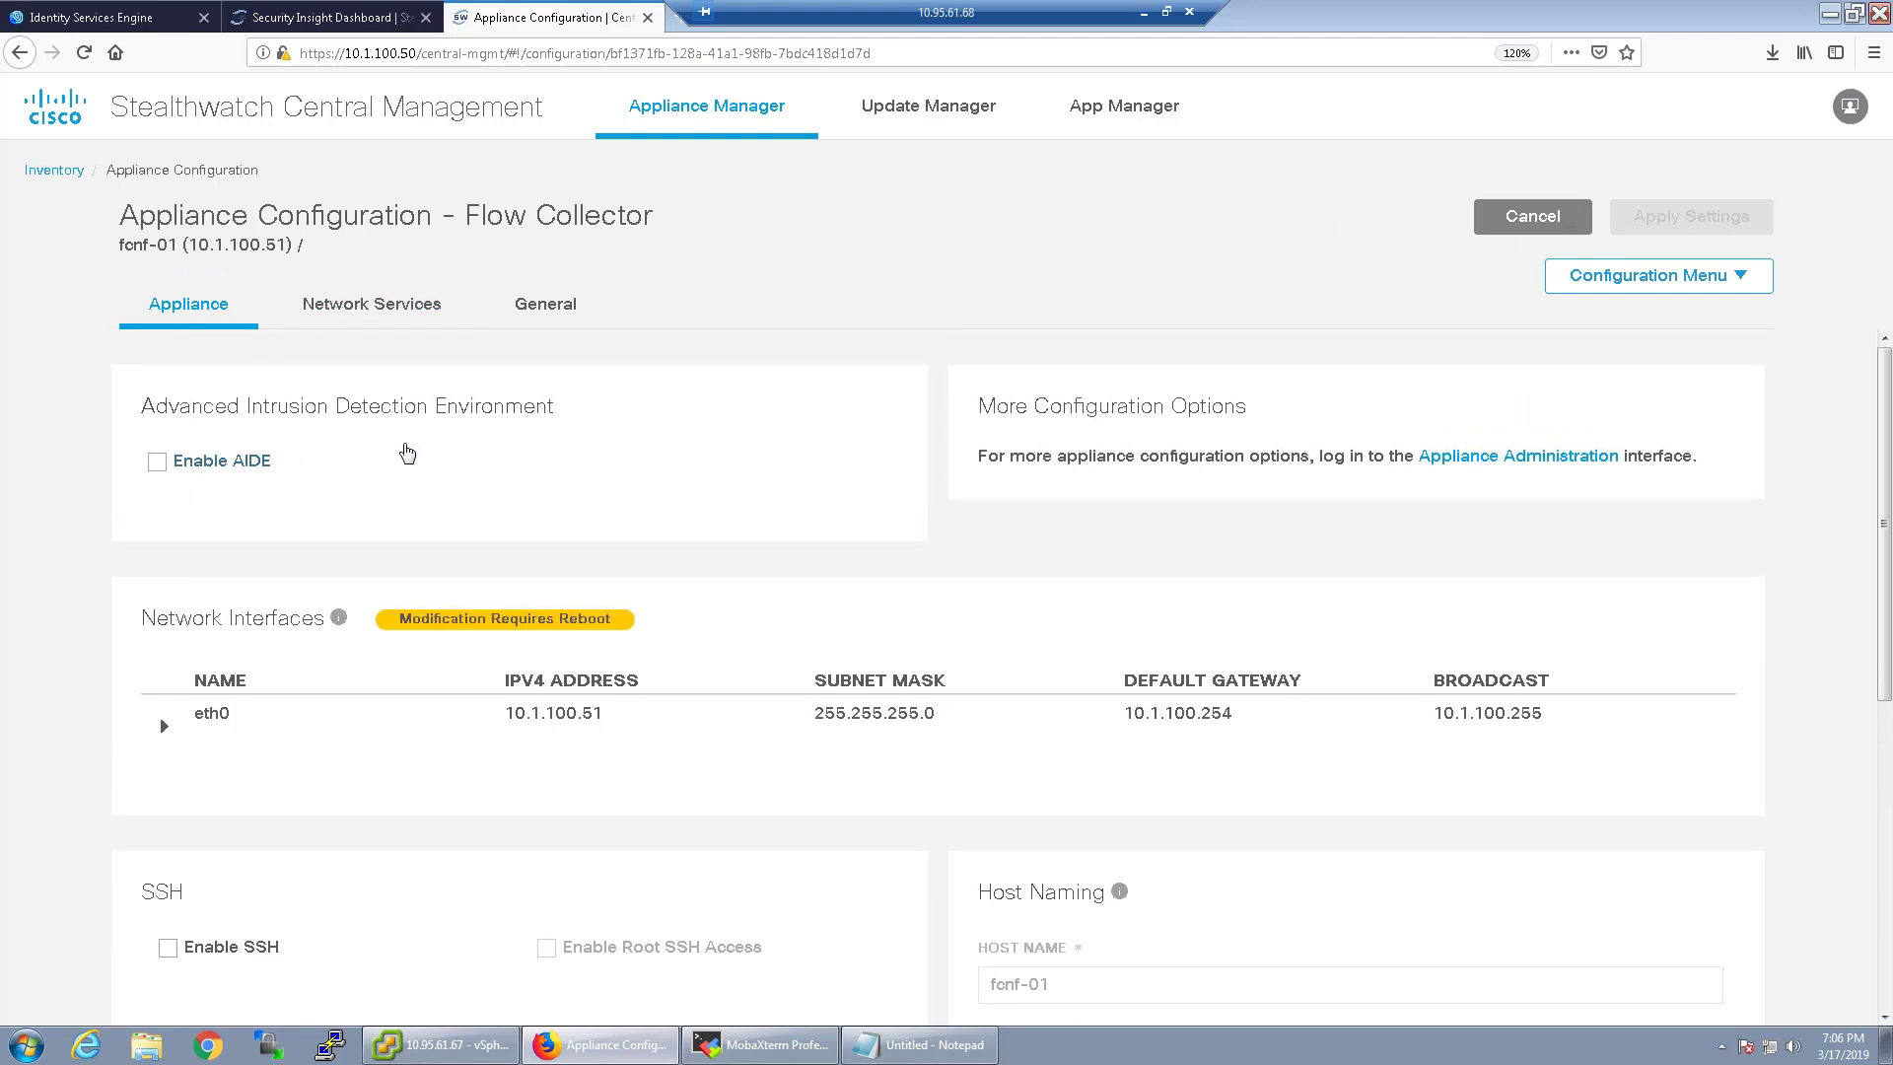
scroll(555, 556, "down", 4)
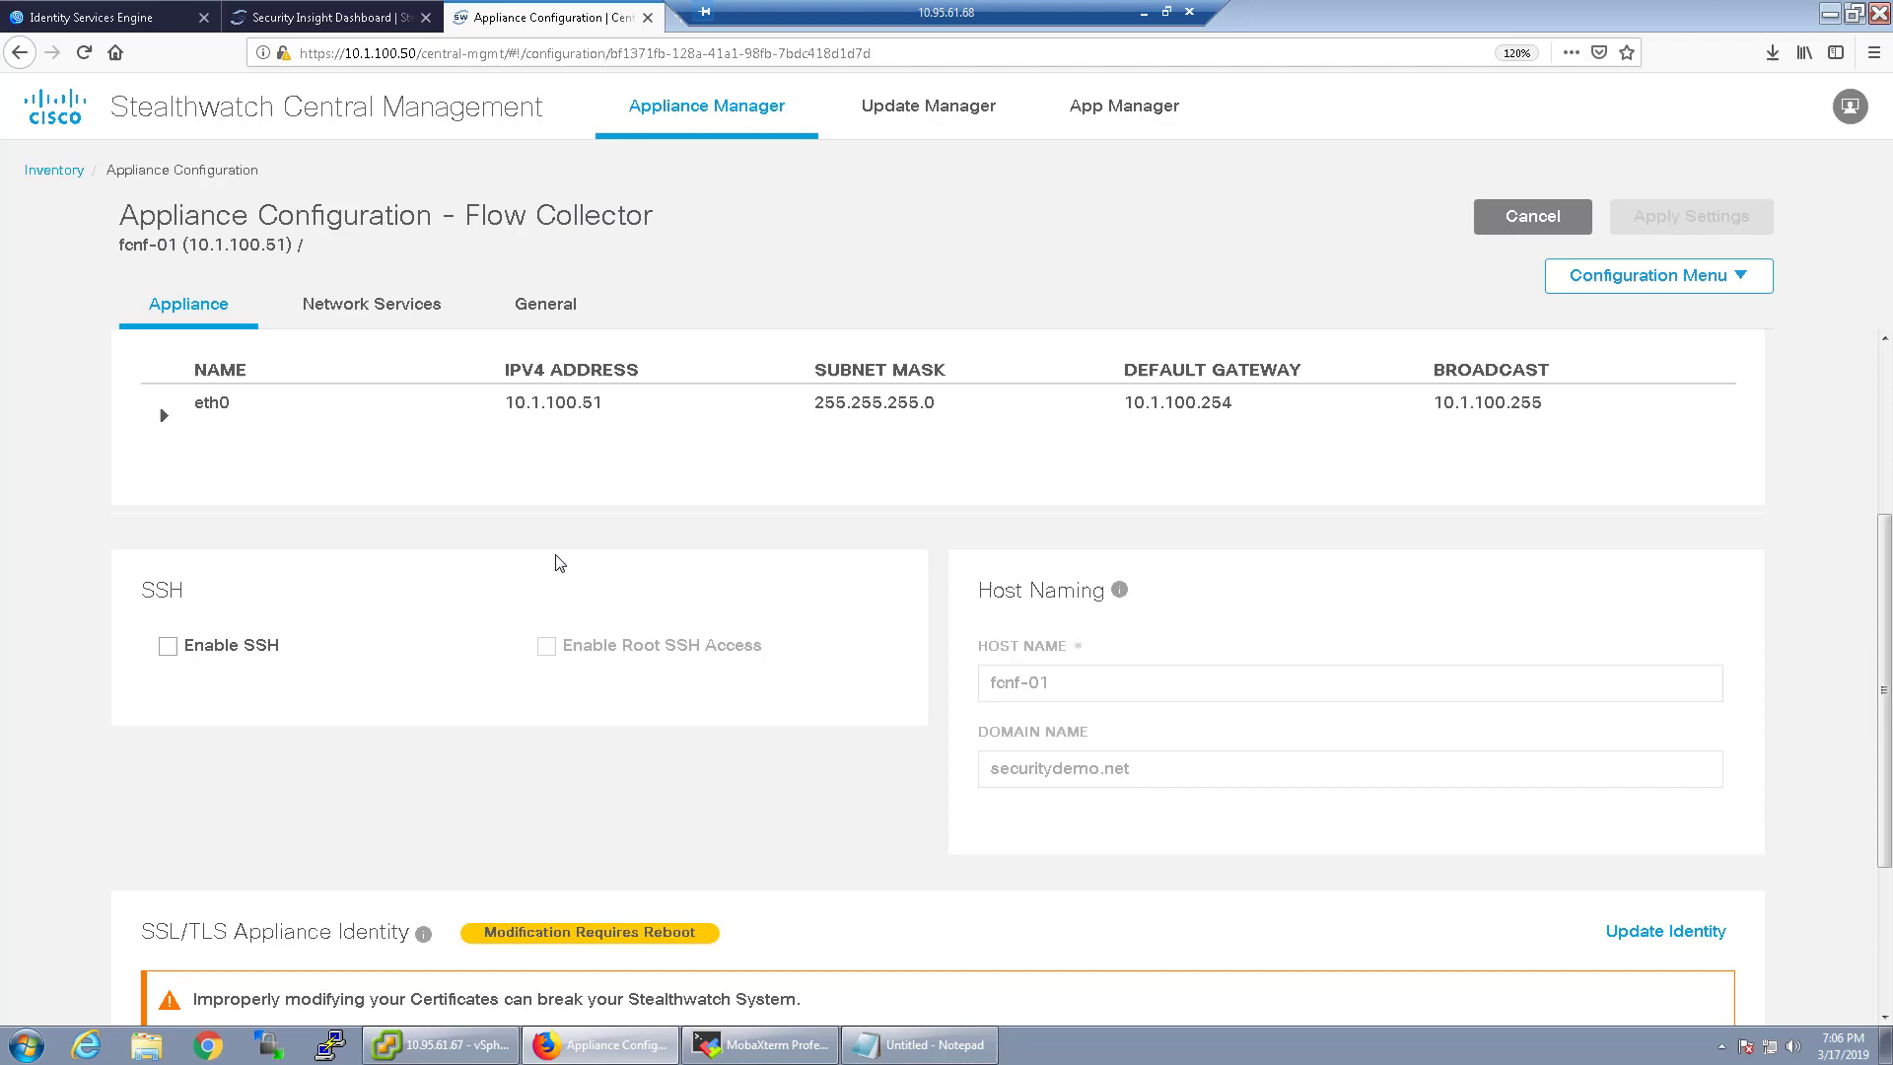
scroll(326, 537, "up", 3)
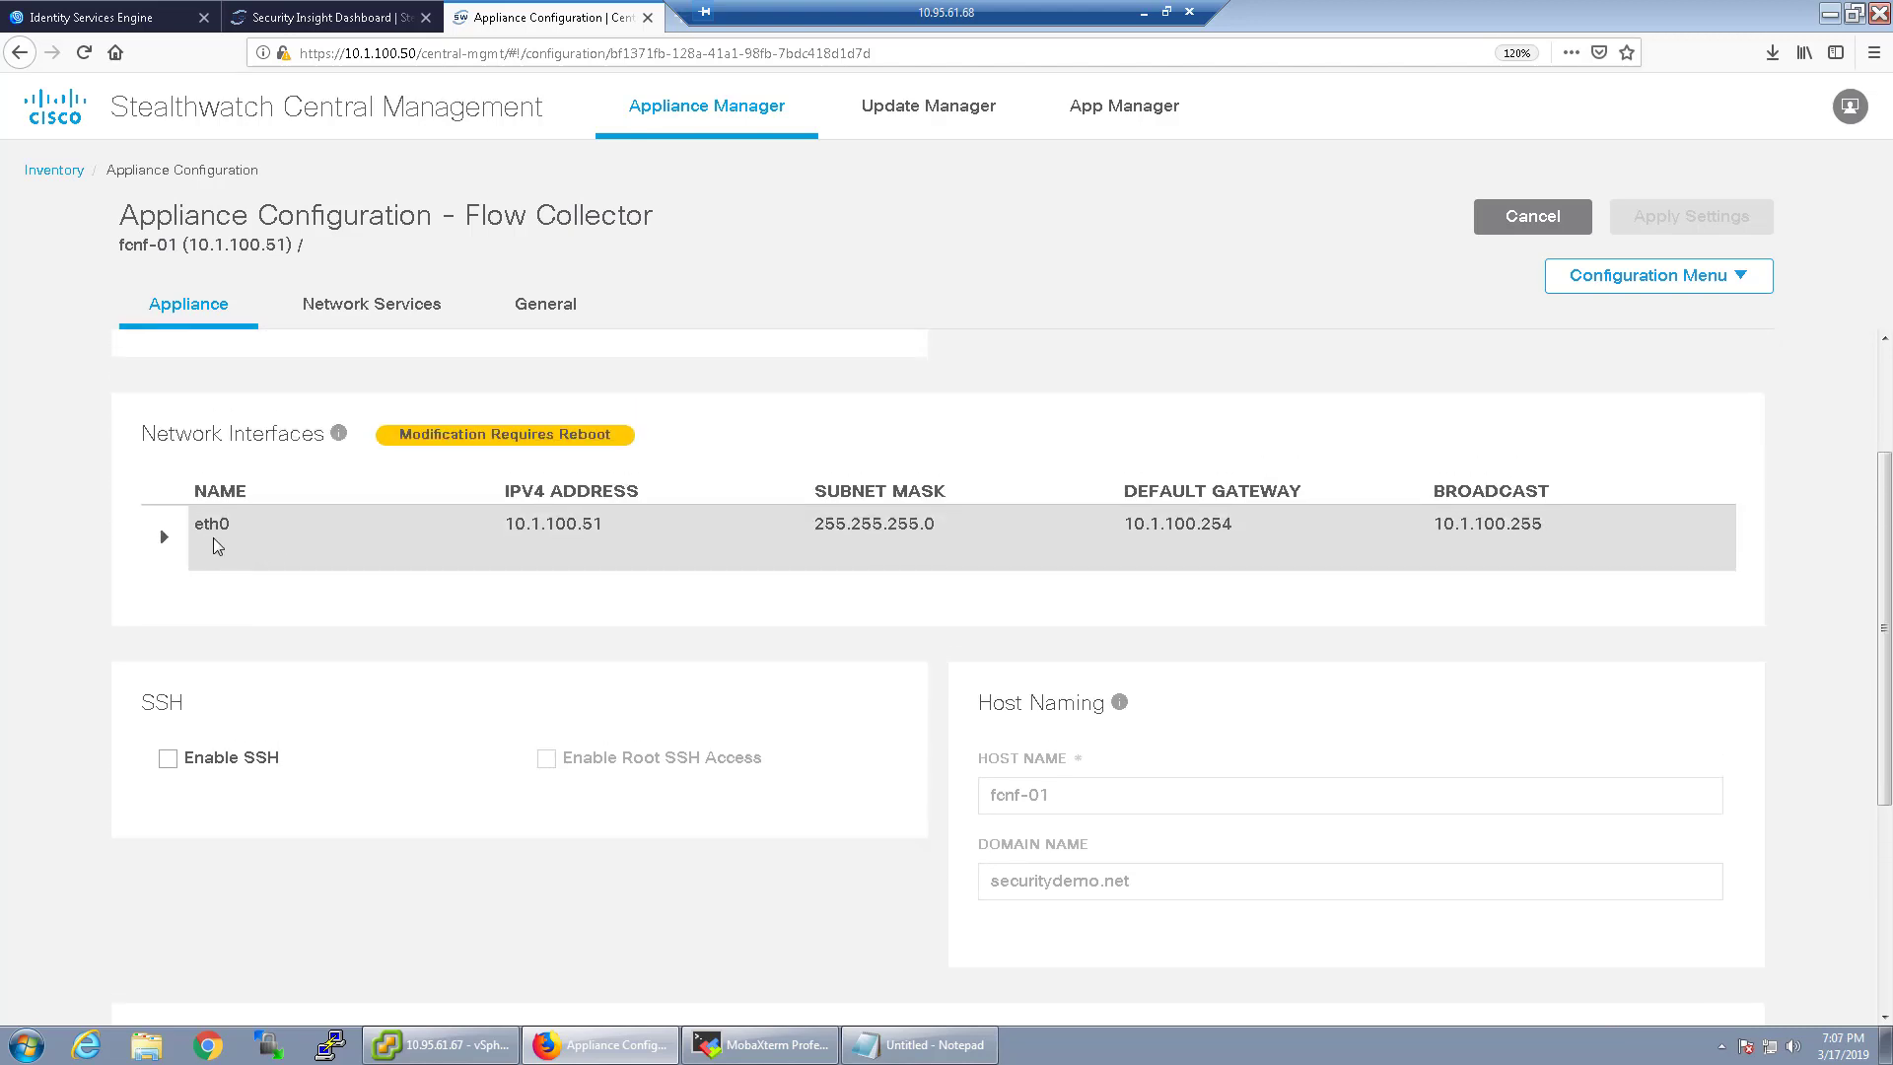
scroll(277, 631, "down", 2)
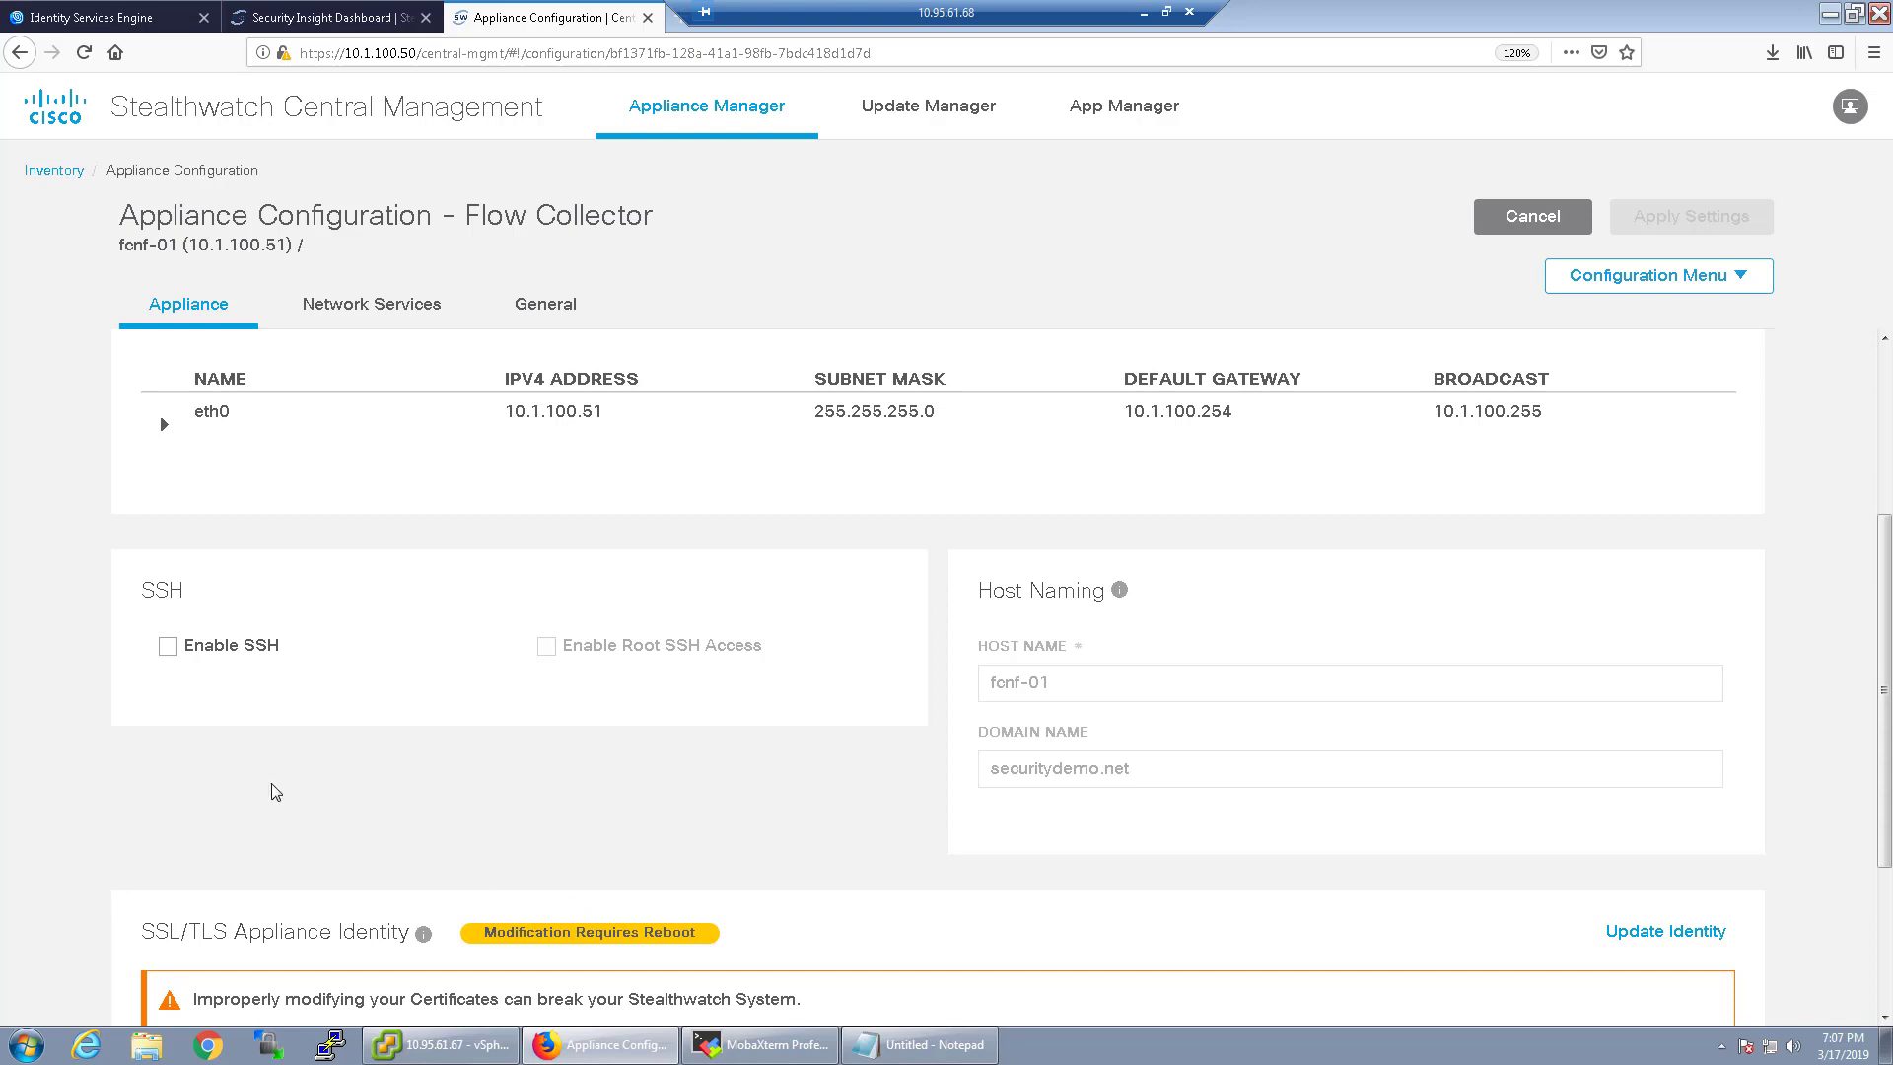
scroll(271, 789, "down", 3)
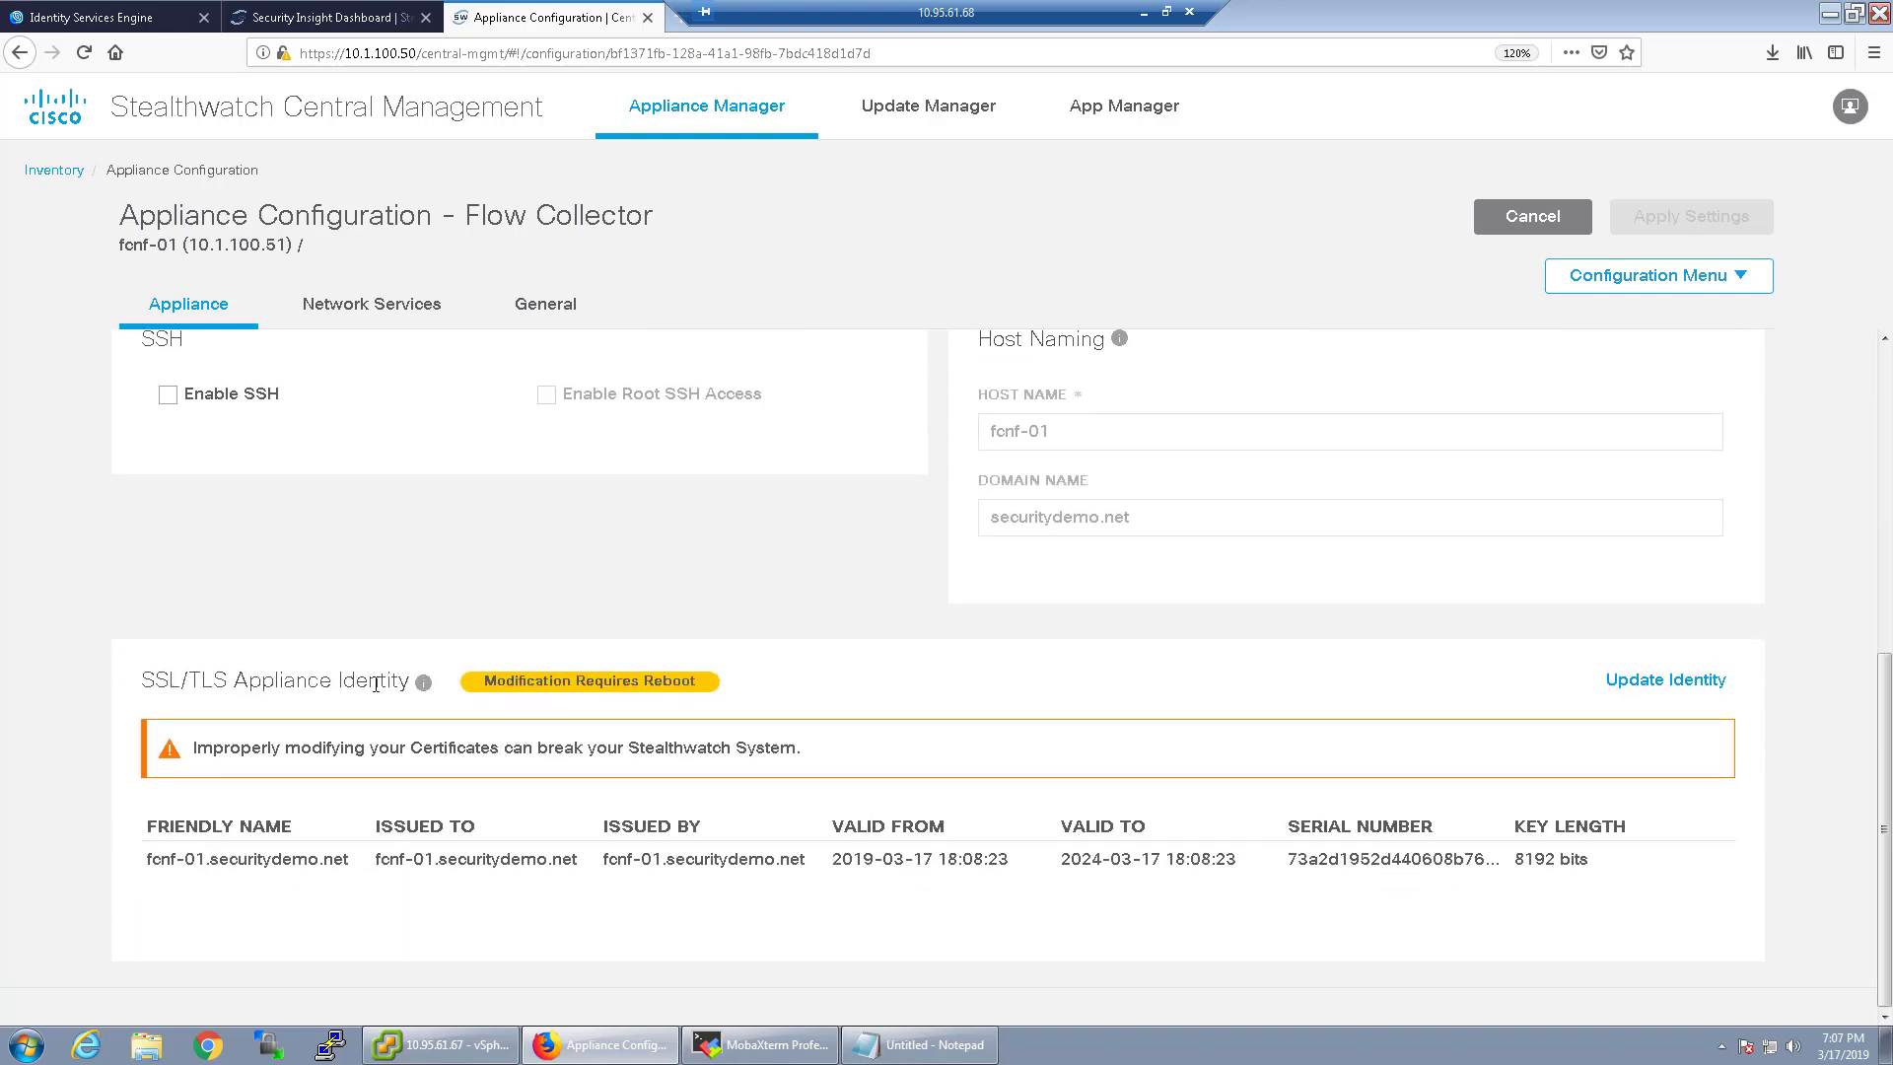
scroll(345, 730, "down", 1)
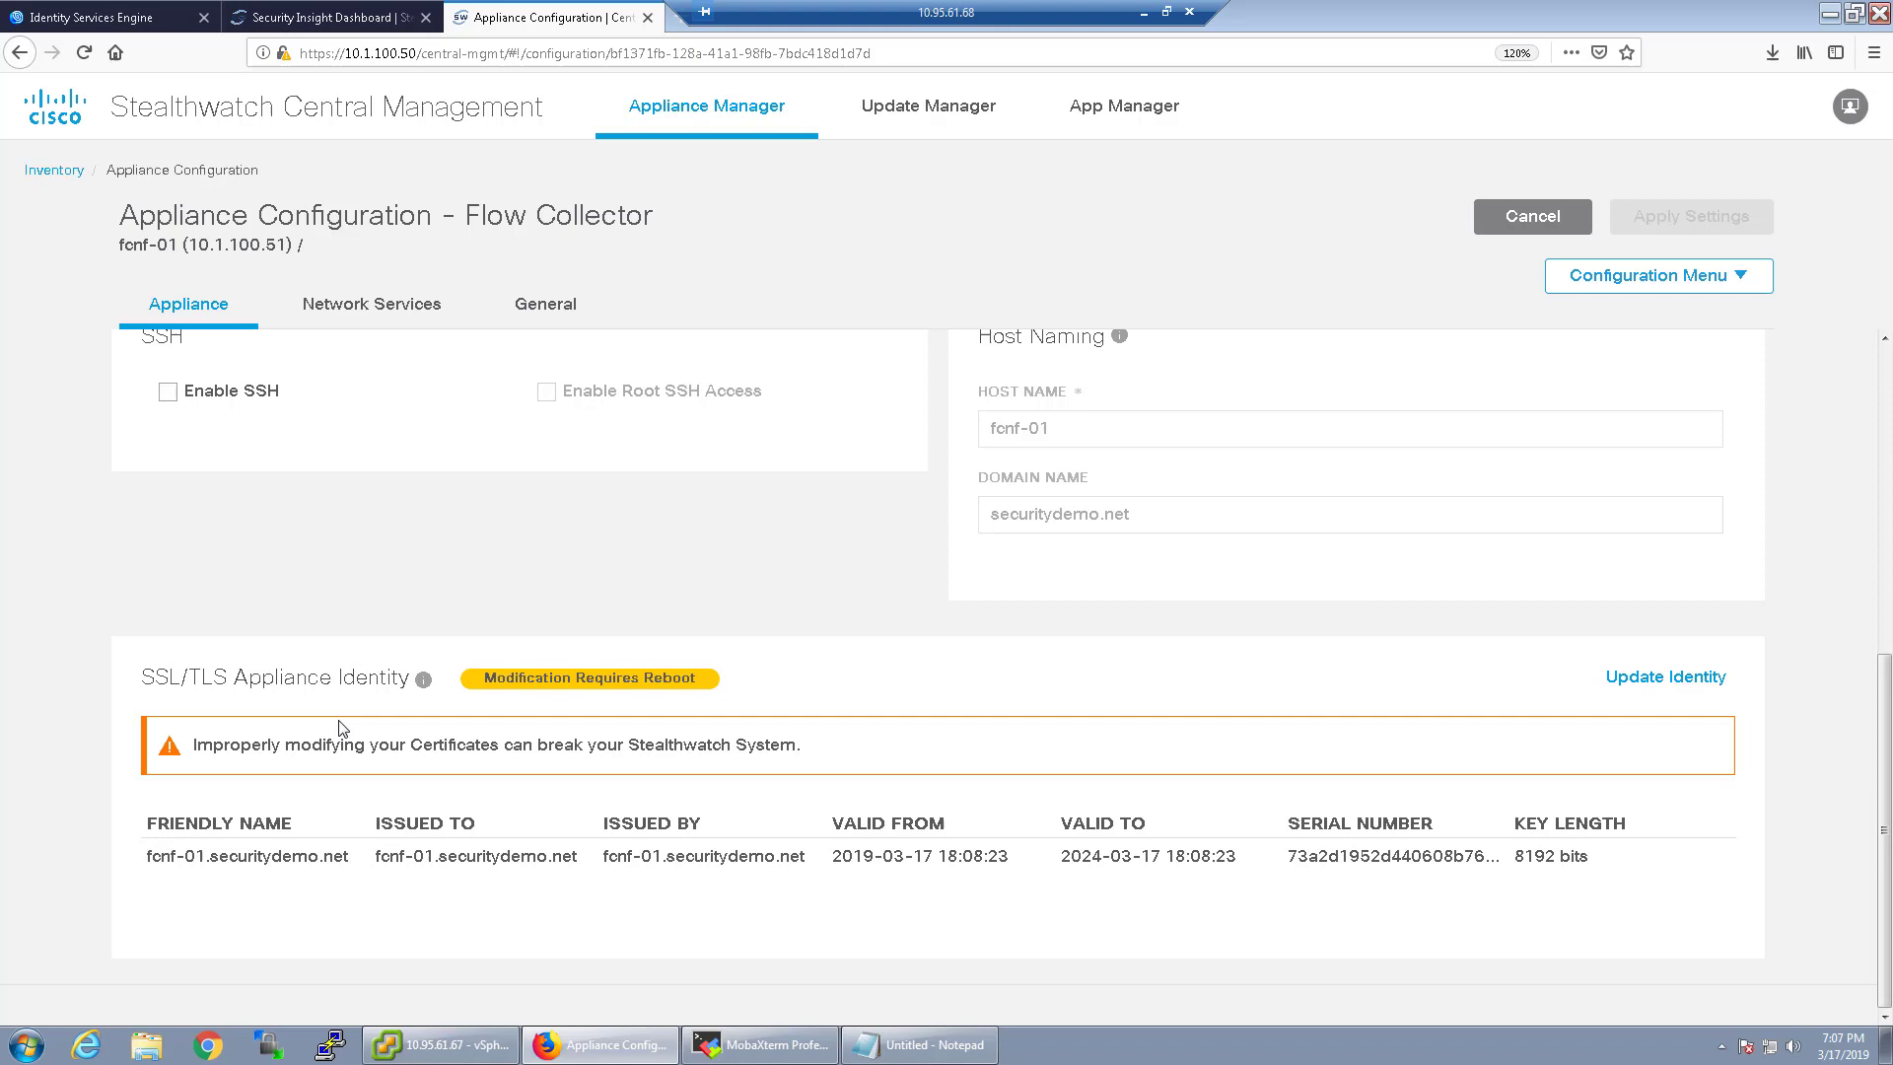
Enable SSH and root SSH access on fcnf-01 and apply the changes
left_click(168, 393)
left_click(545, 392)
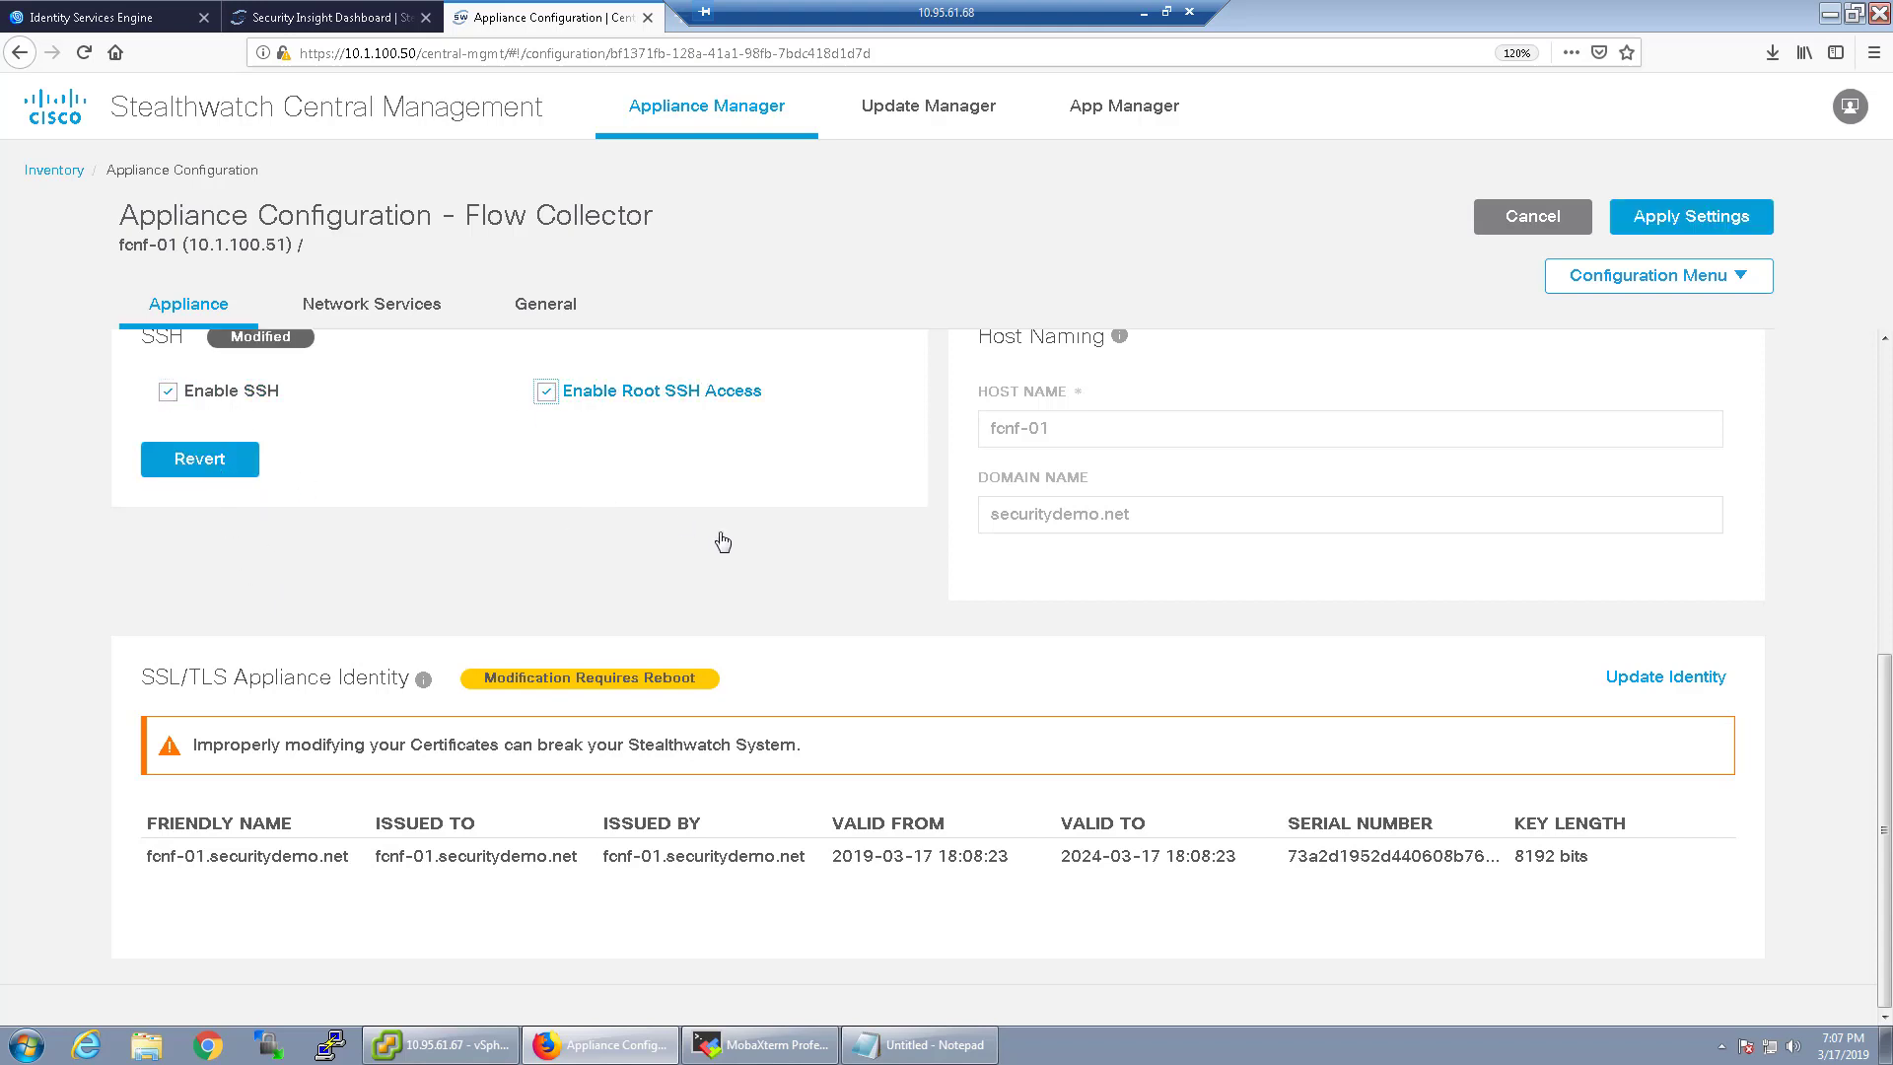
scroll(819, 723, "up", 5)
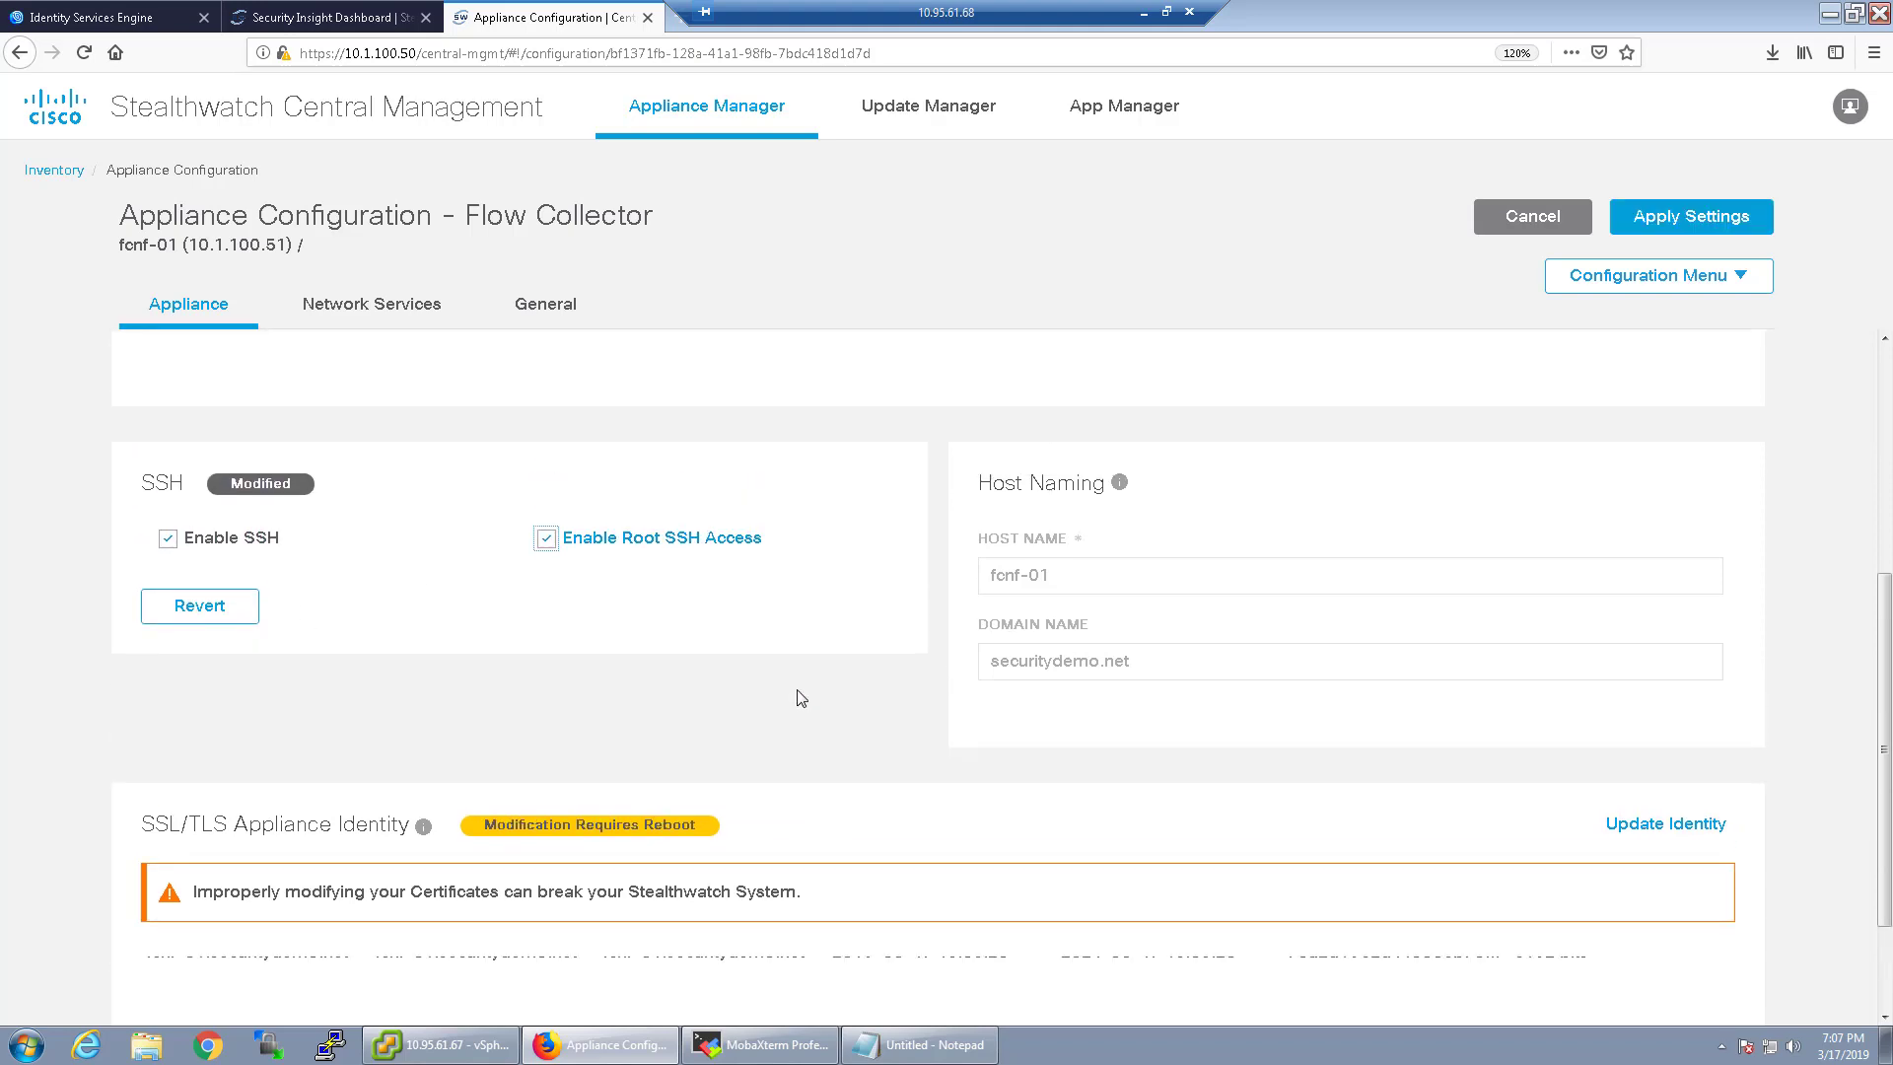
scroll(776, 681, "up", 1)
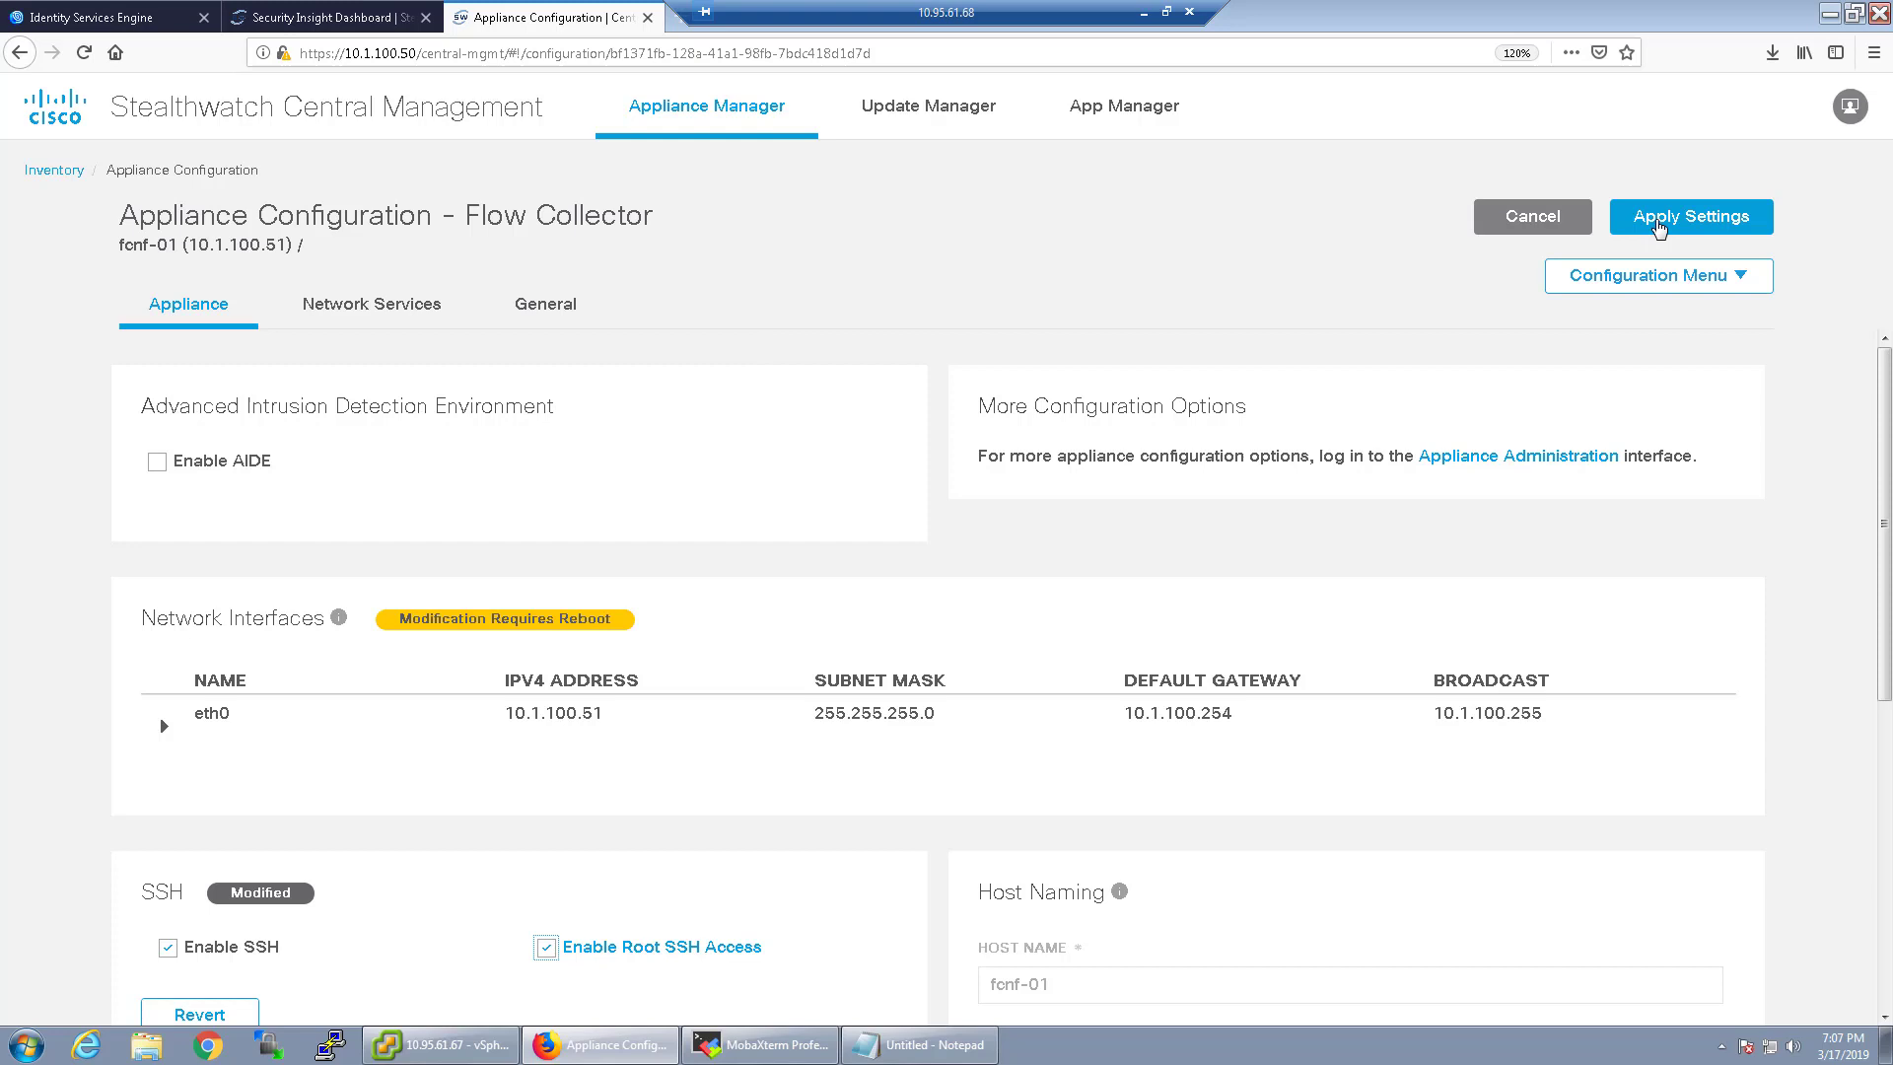
left_click(1652, 222)
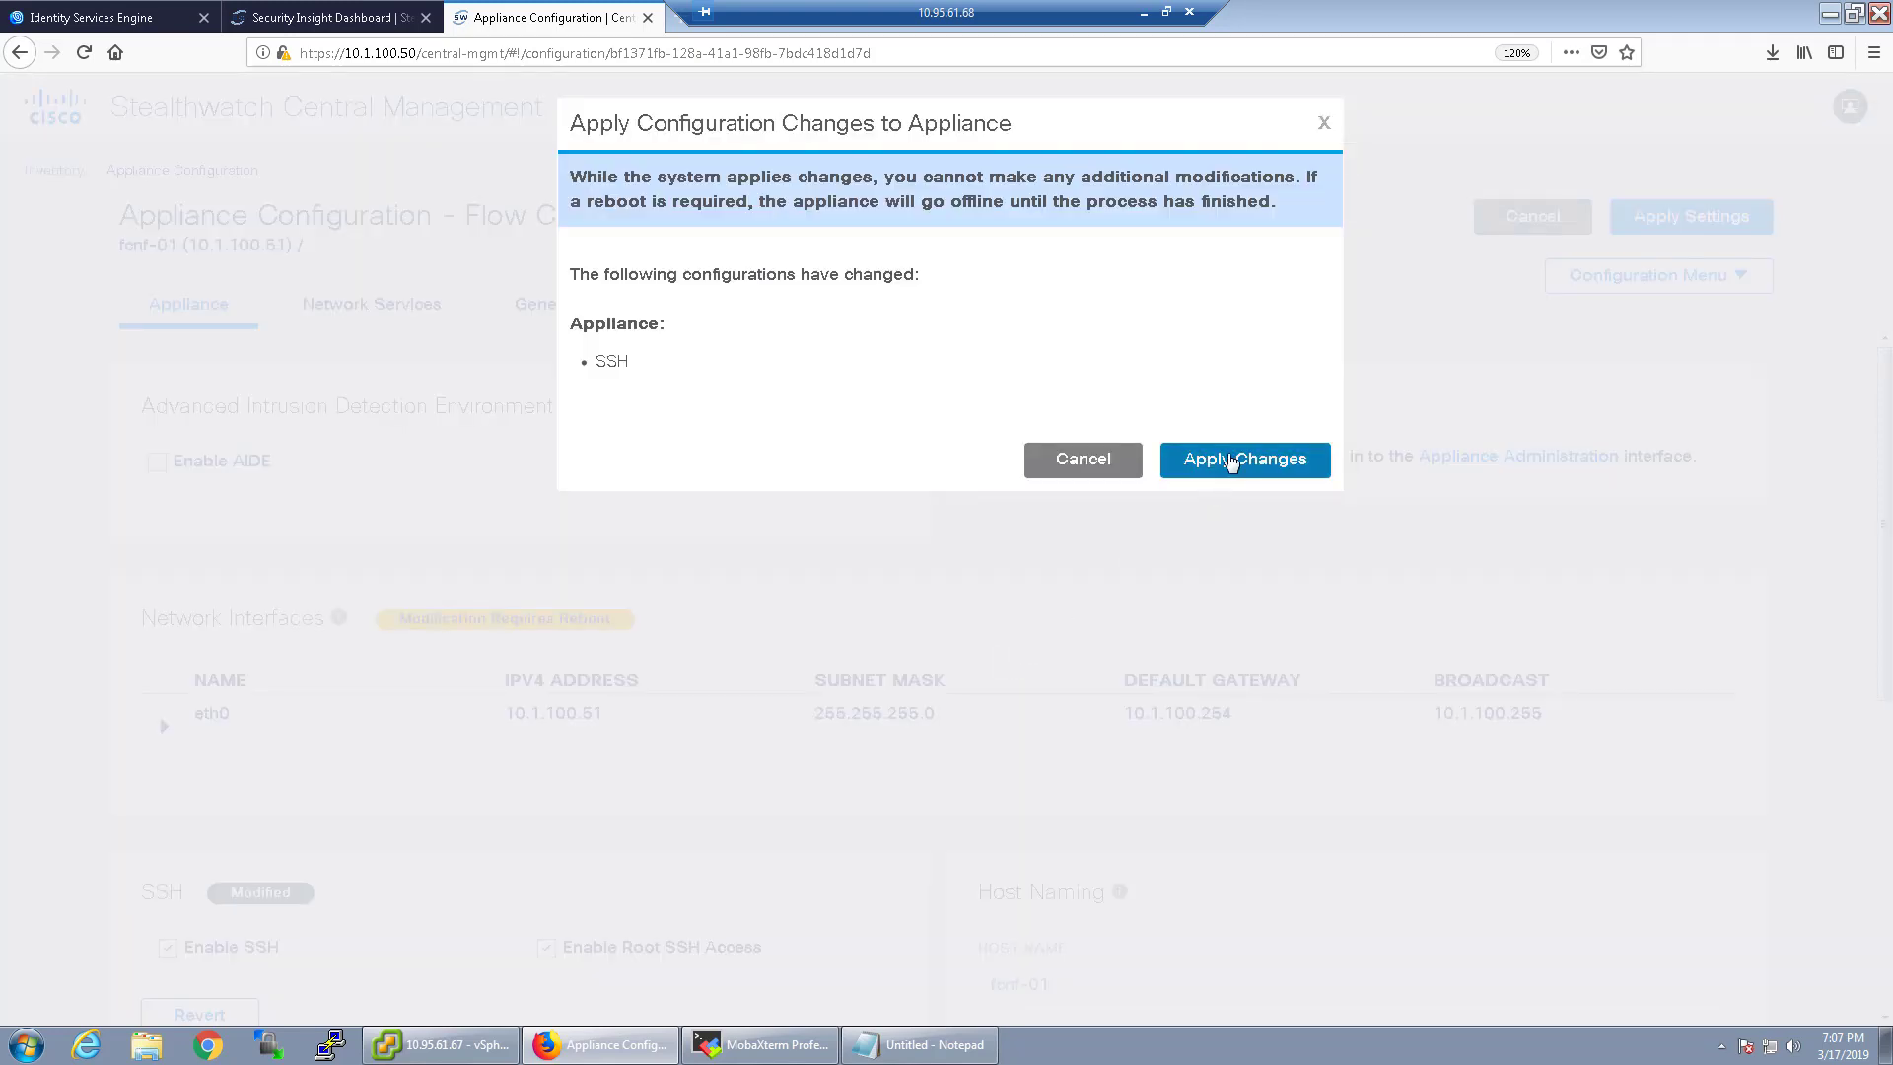
left_click(1232, 463)
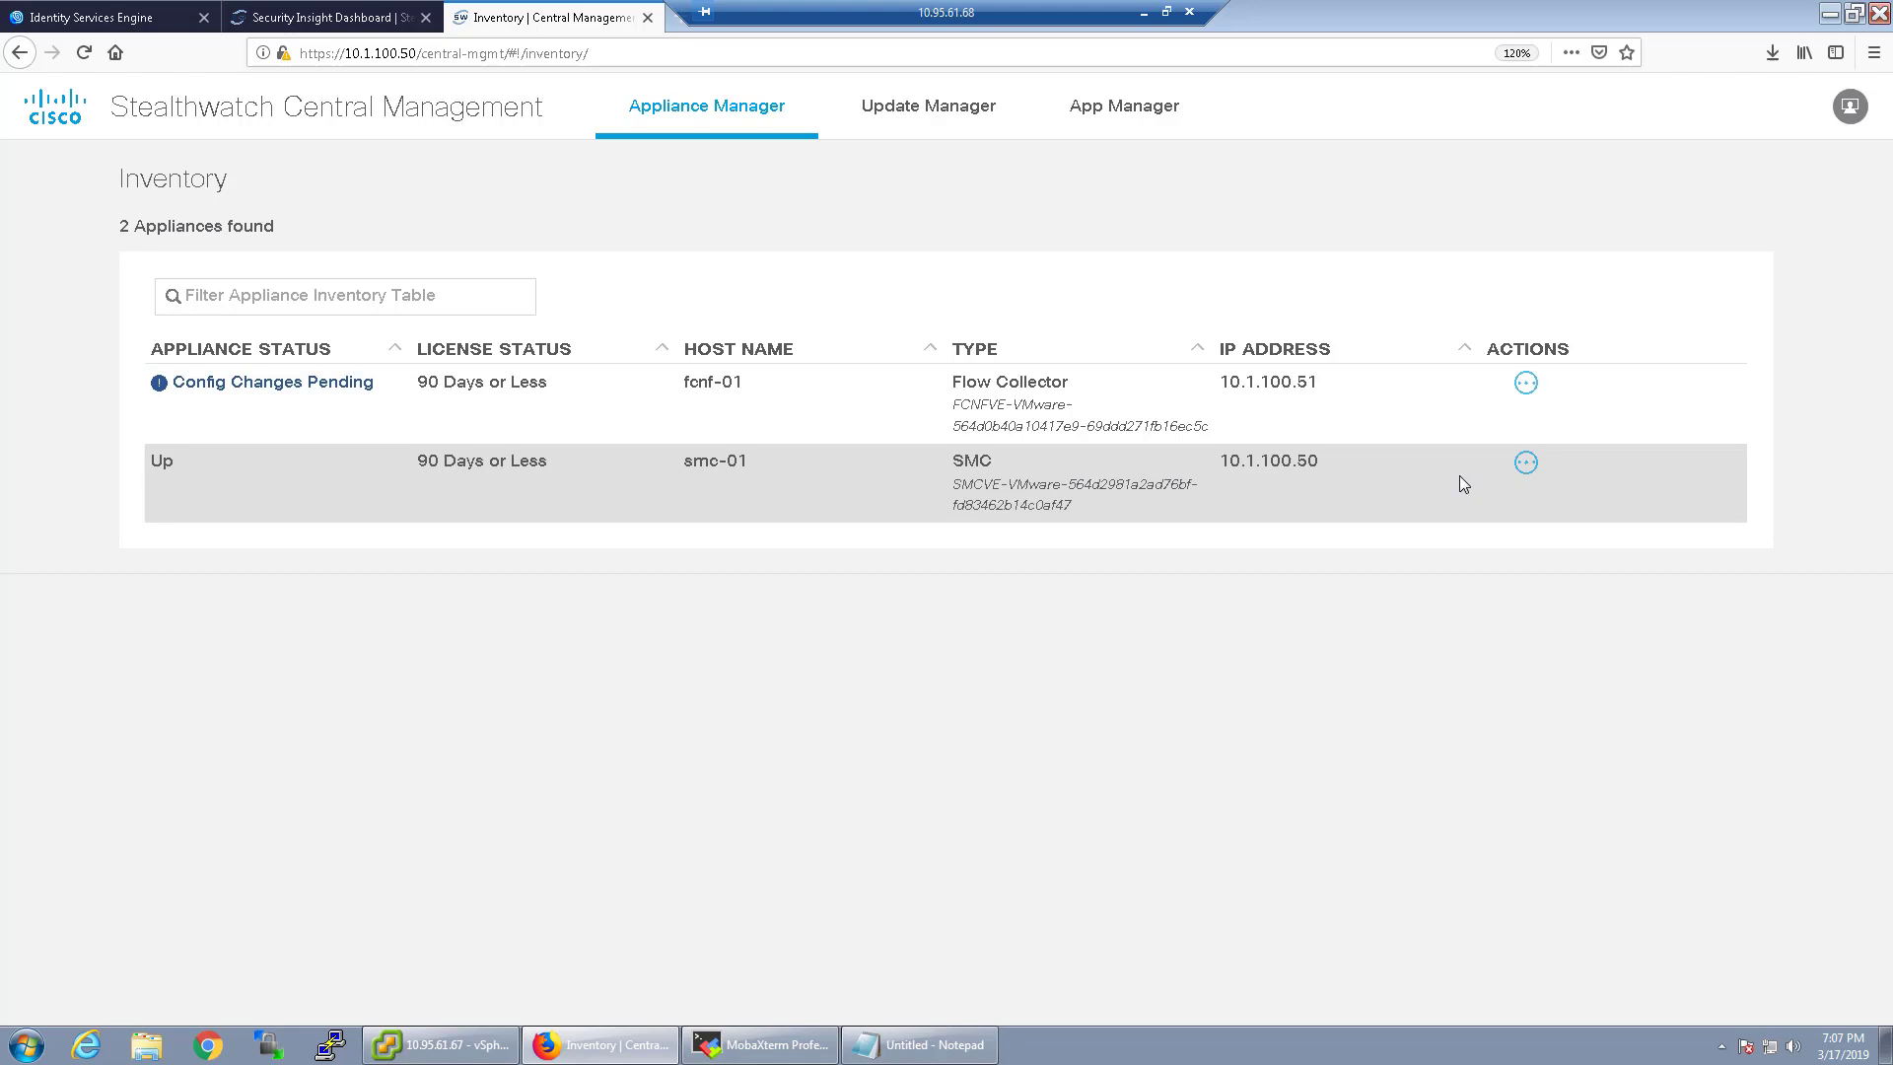
Turn on SSH and root SSH access in smc-01's configuration and apply the changes
left_click(1525, 463)
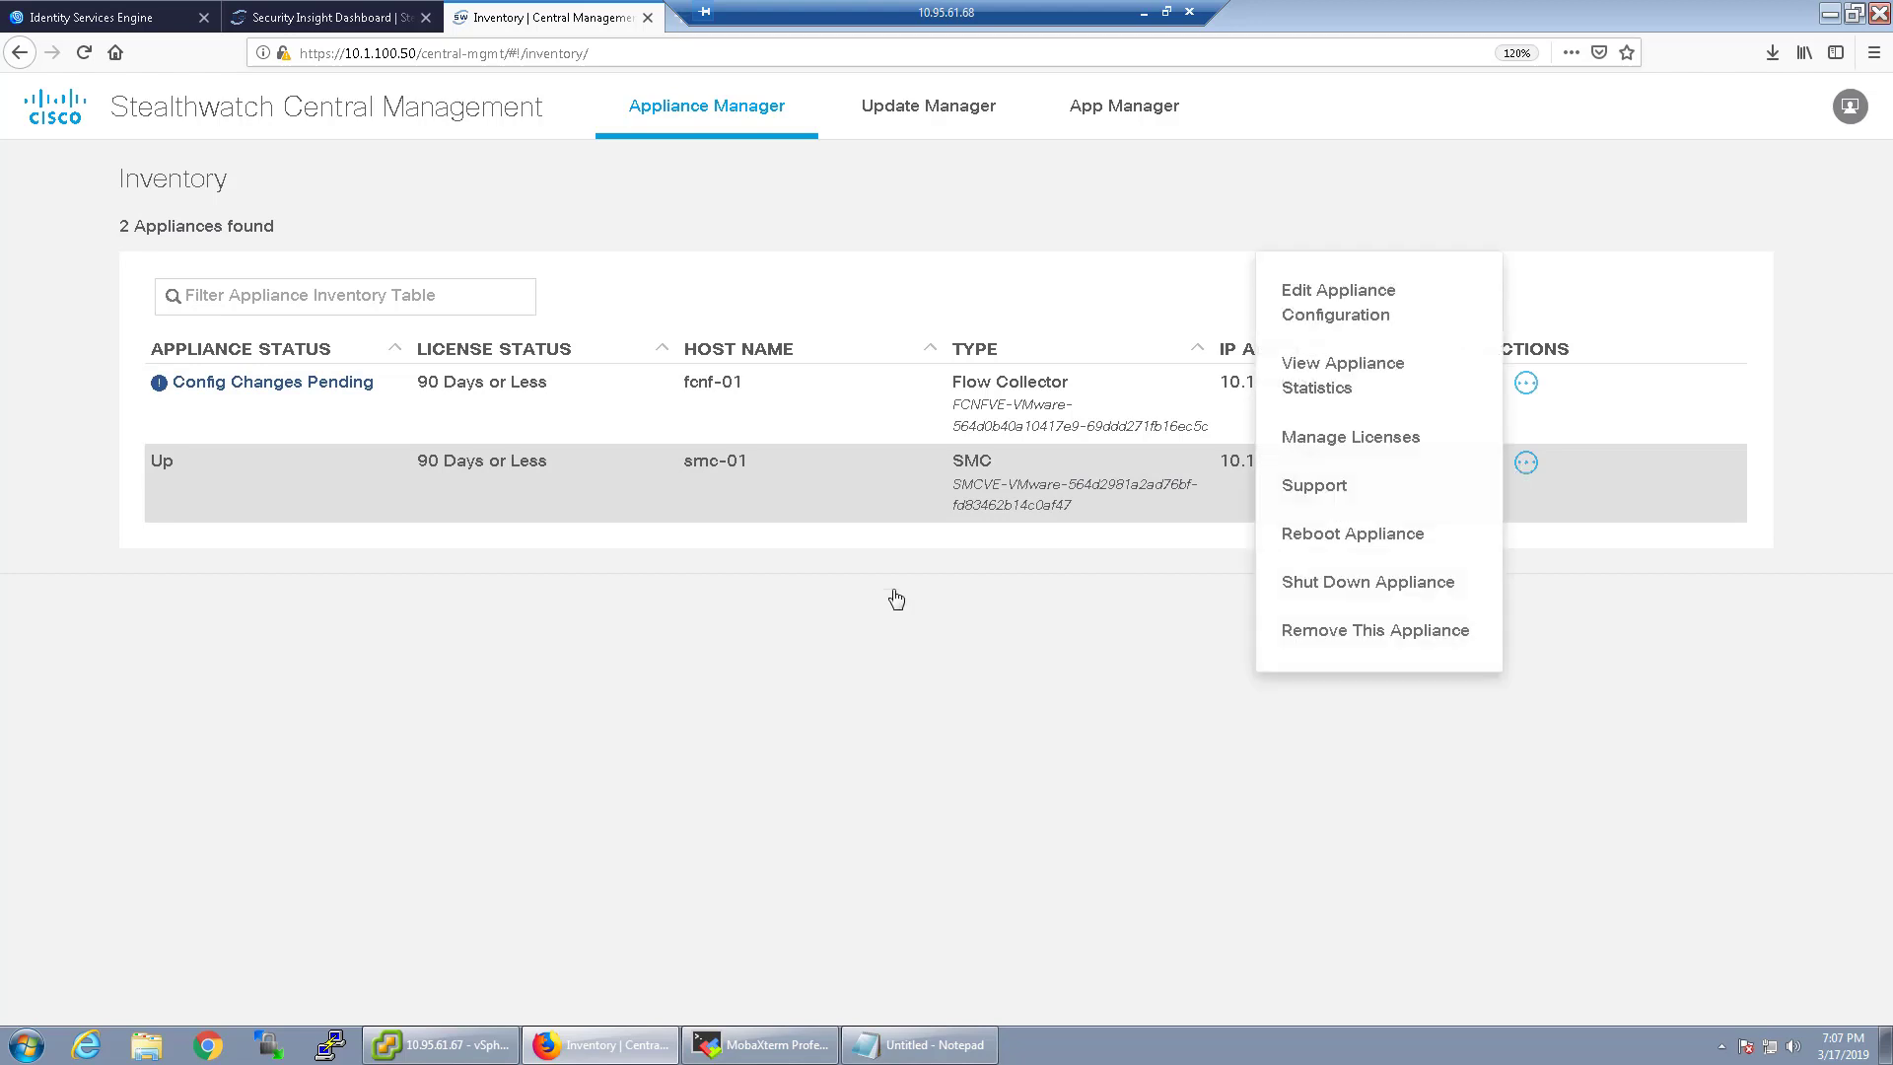
left_click(1378, 316)
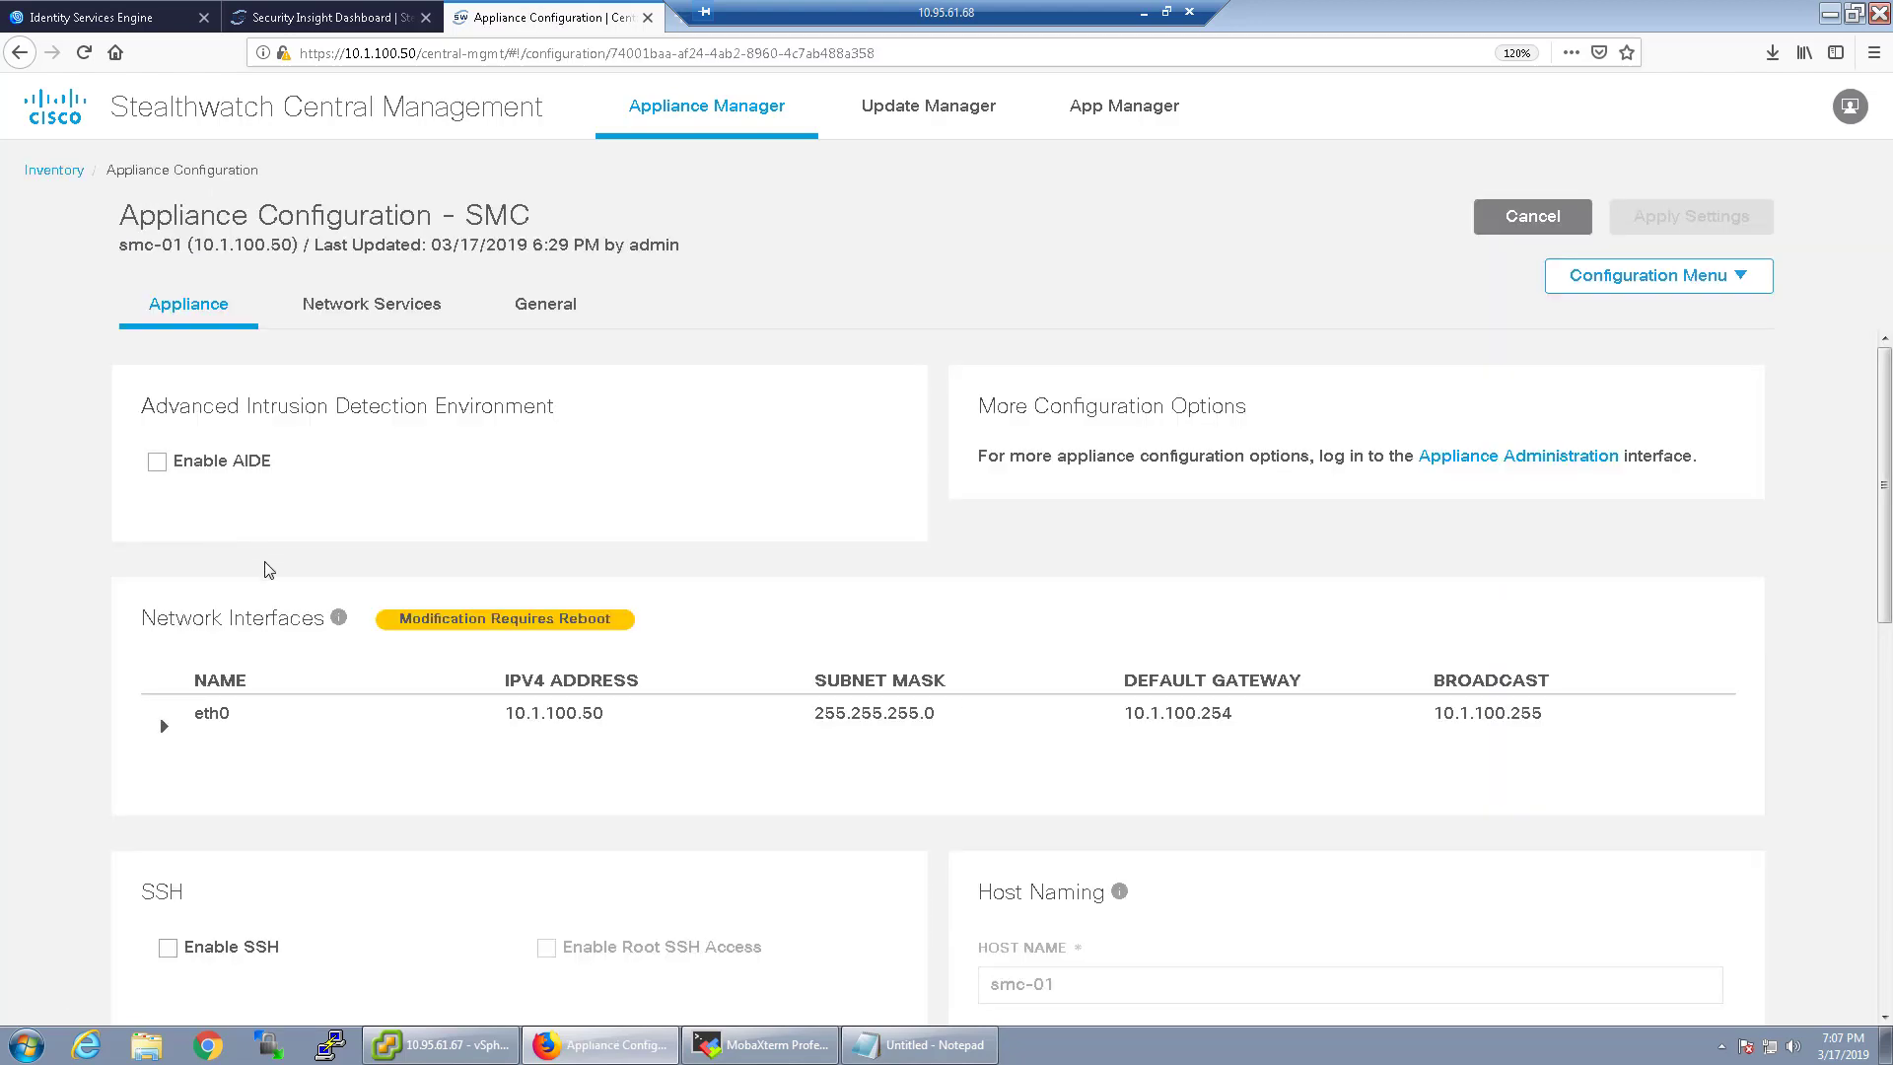
scroll(197, 671, "down", 4)
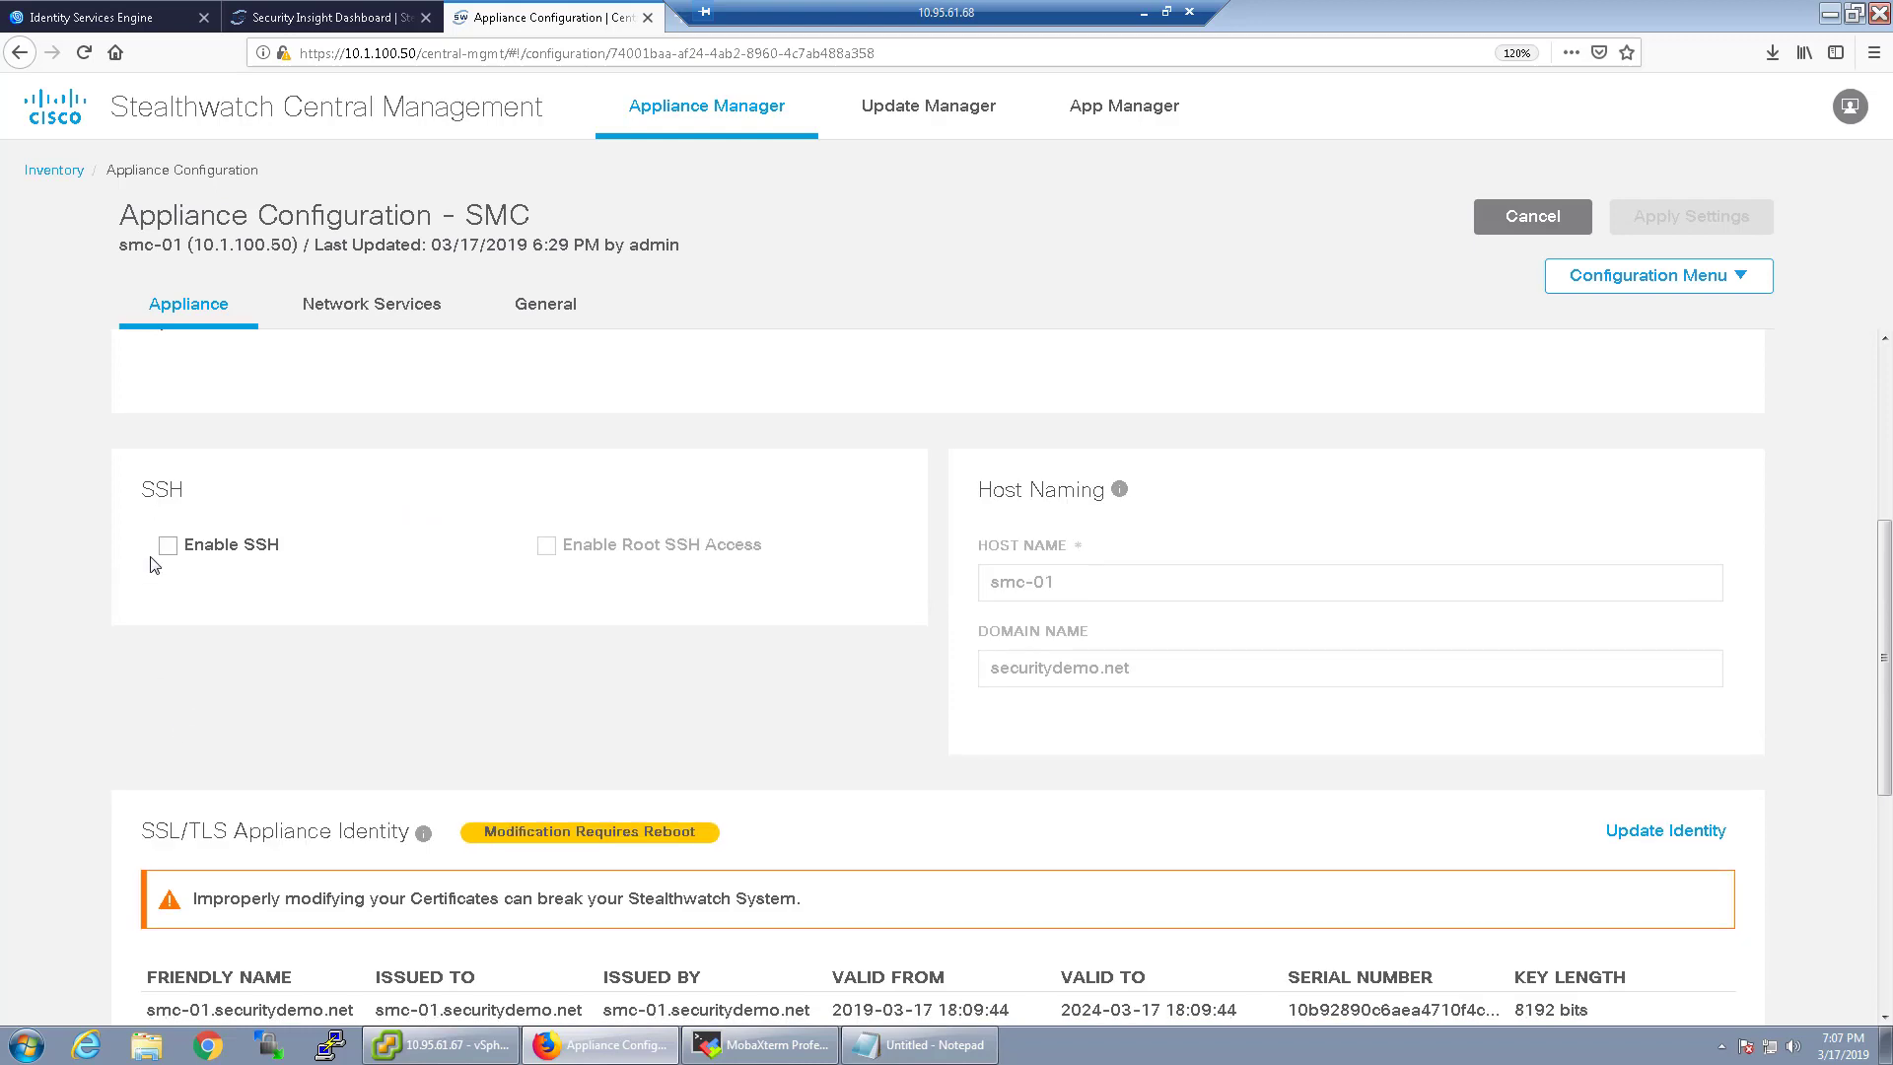
left_click(170, 550)
left_click(547, 546)
scroll(591, 750, "down", 4)
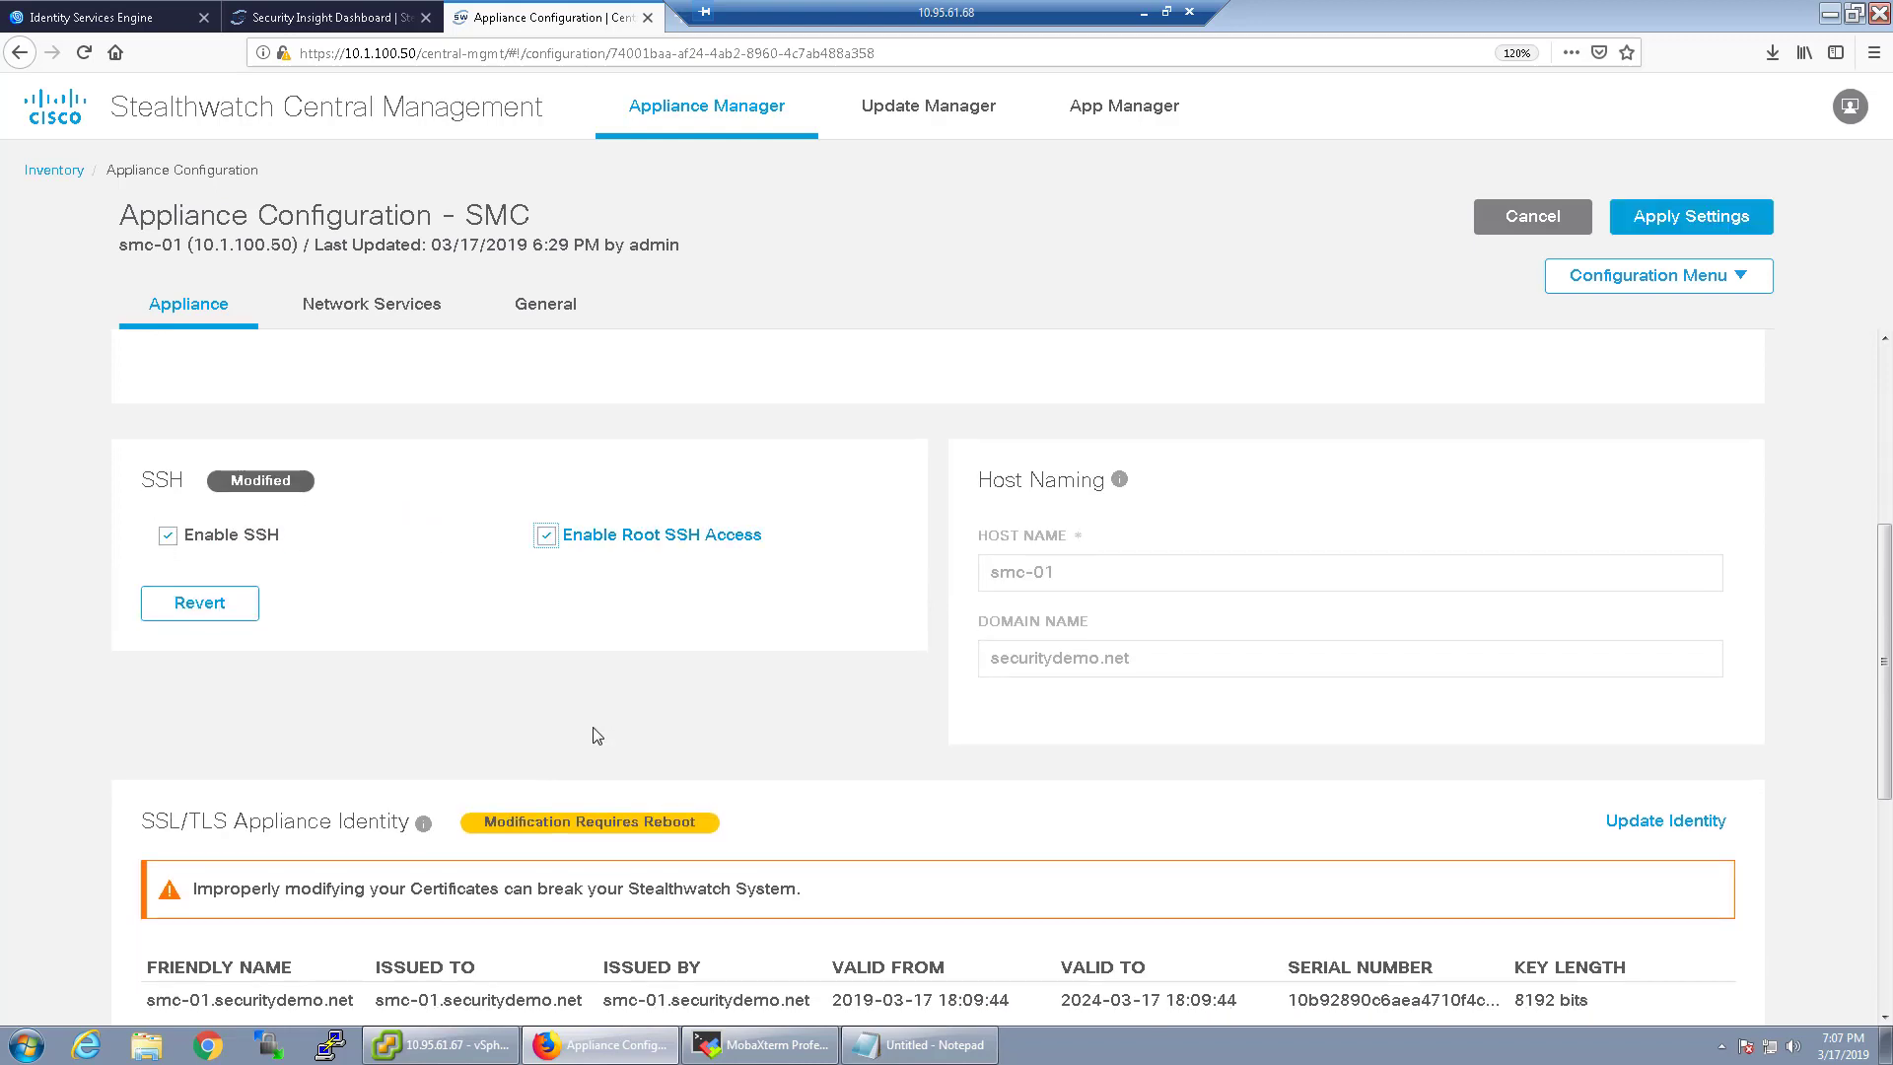
scroll(596, 733, "down", 1)
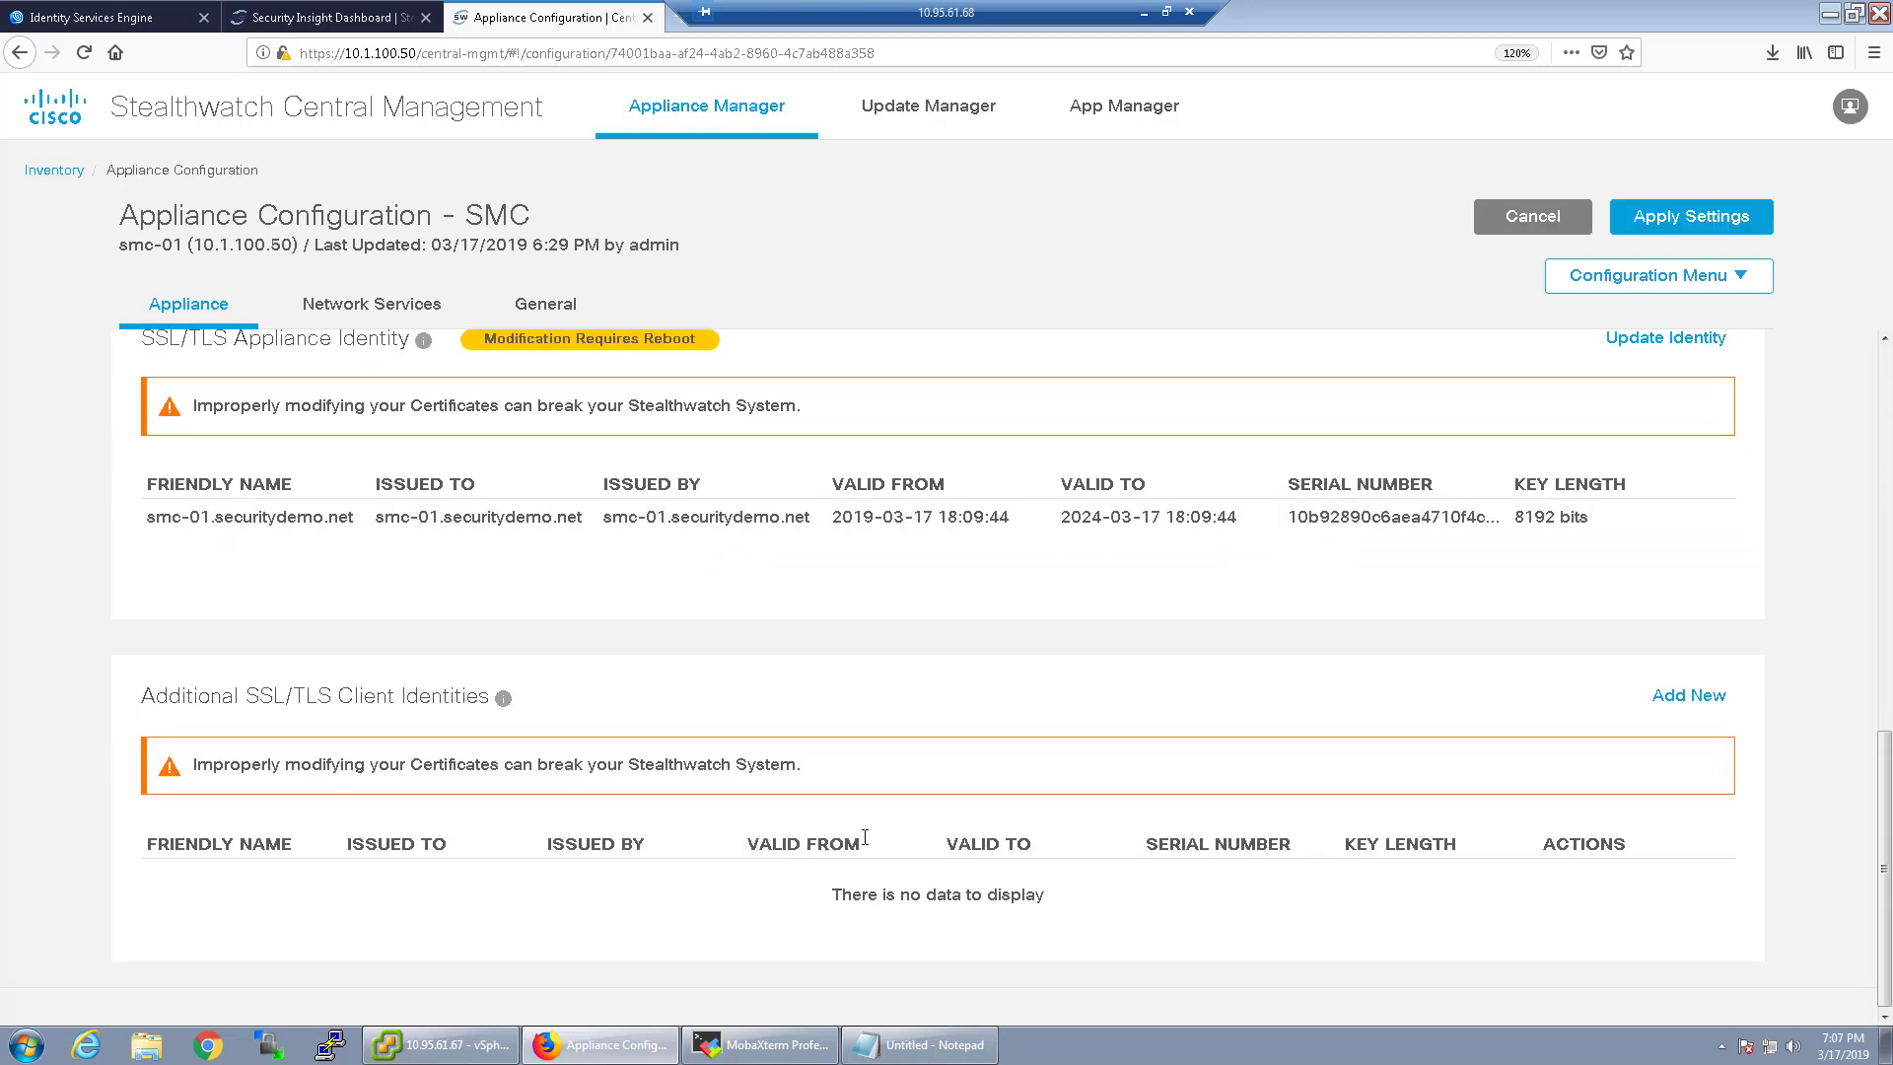
left_click(1691, 216)
left_click(1237, 460)
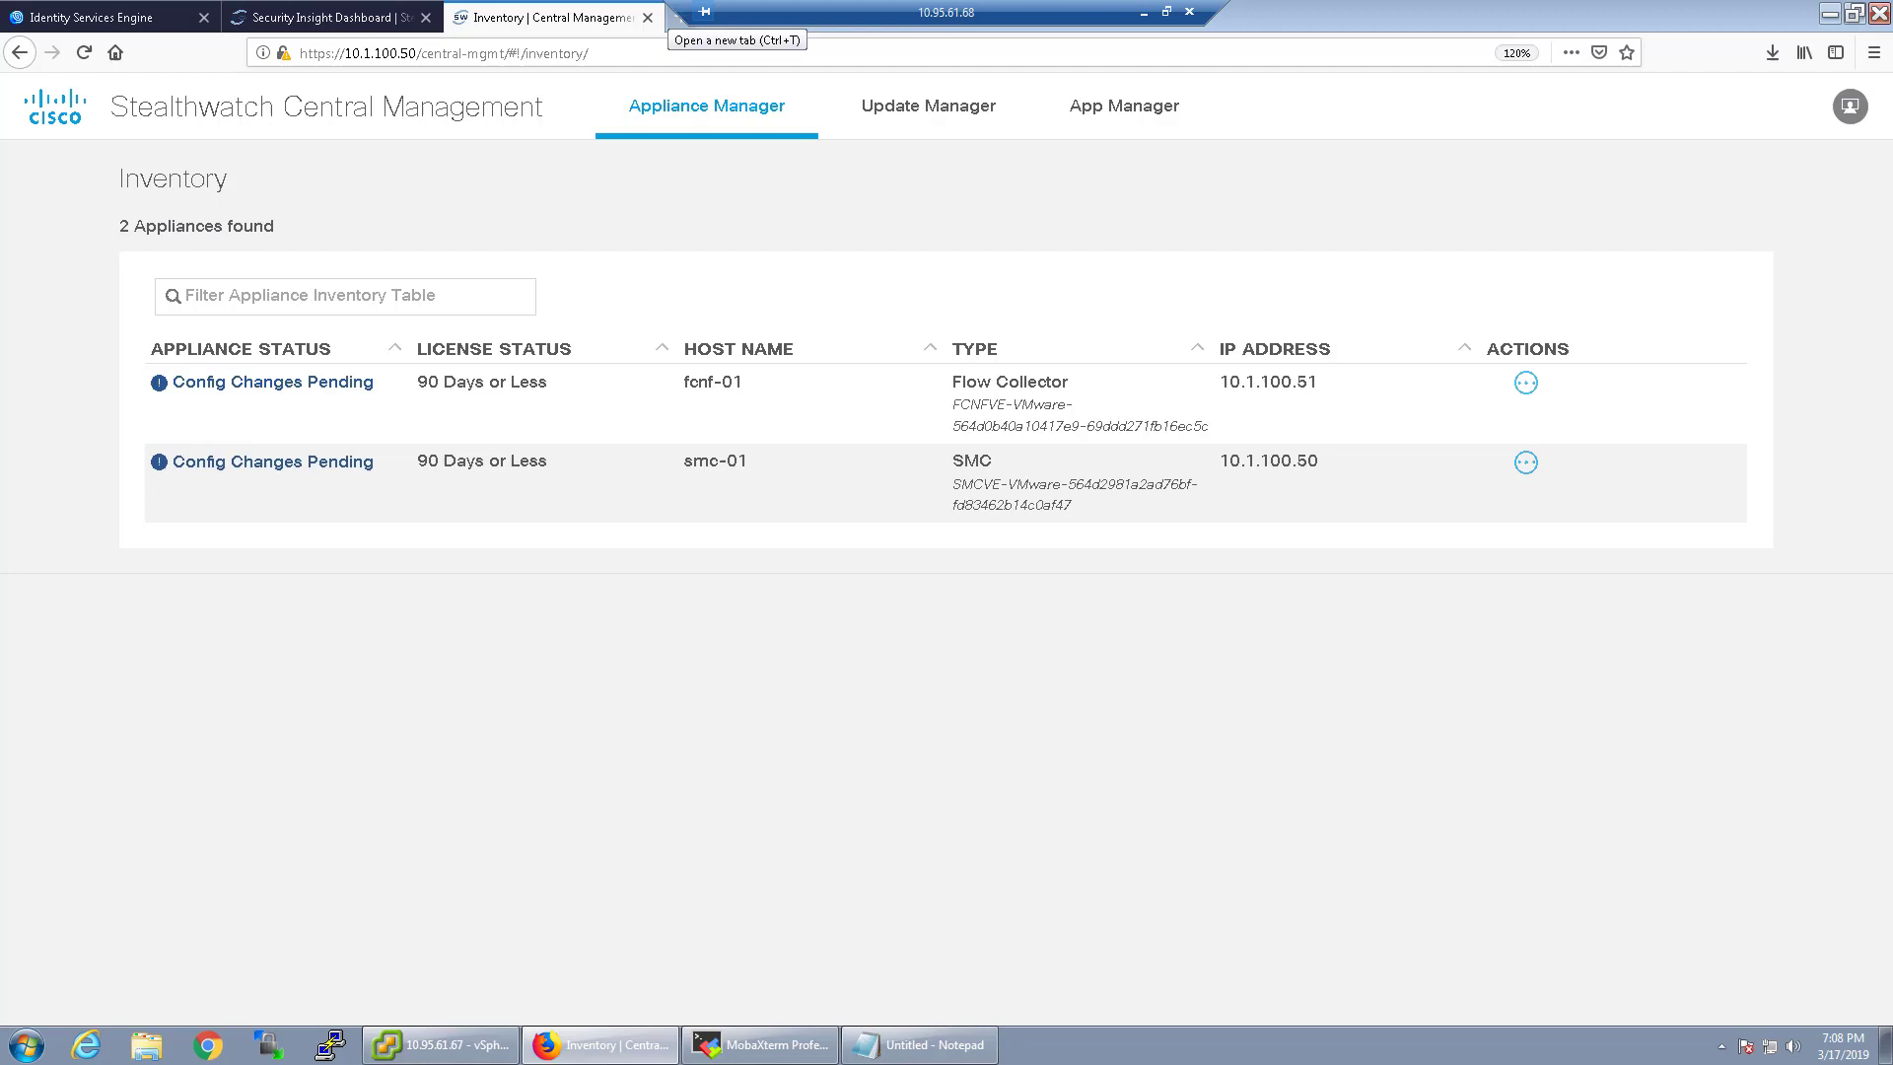
Open fcnf-01's appliance configuration on its Network Services settings
left_click(1525, 383)
left_click(1361, 219)
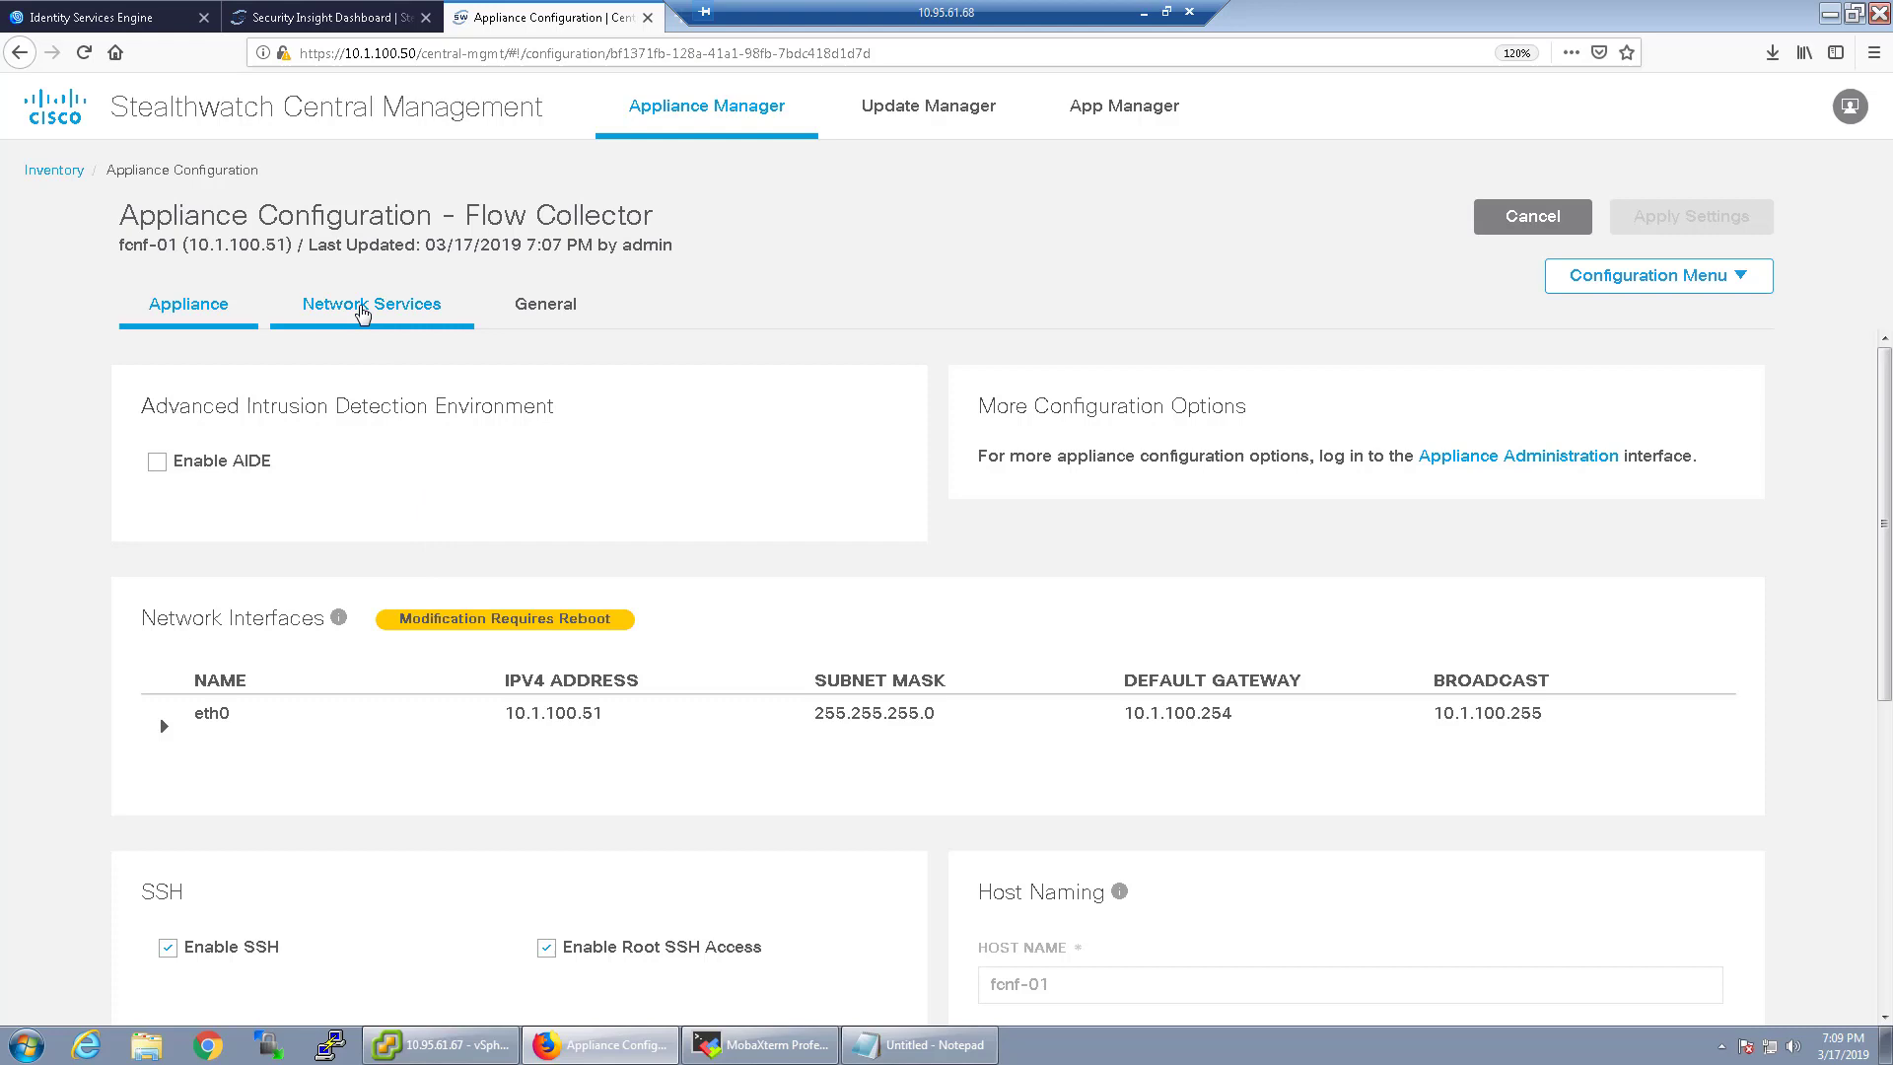
left_click(362, 308)
scroll(658, 635, "down", 2)
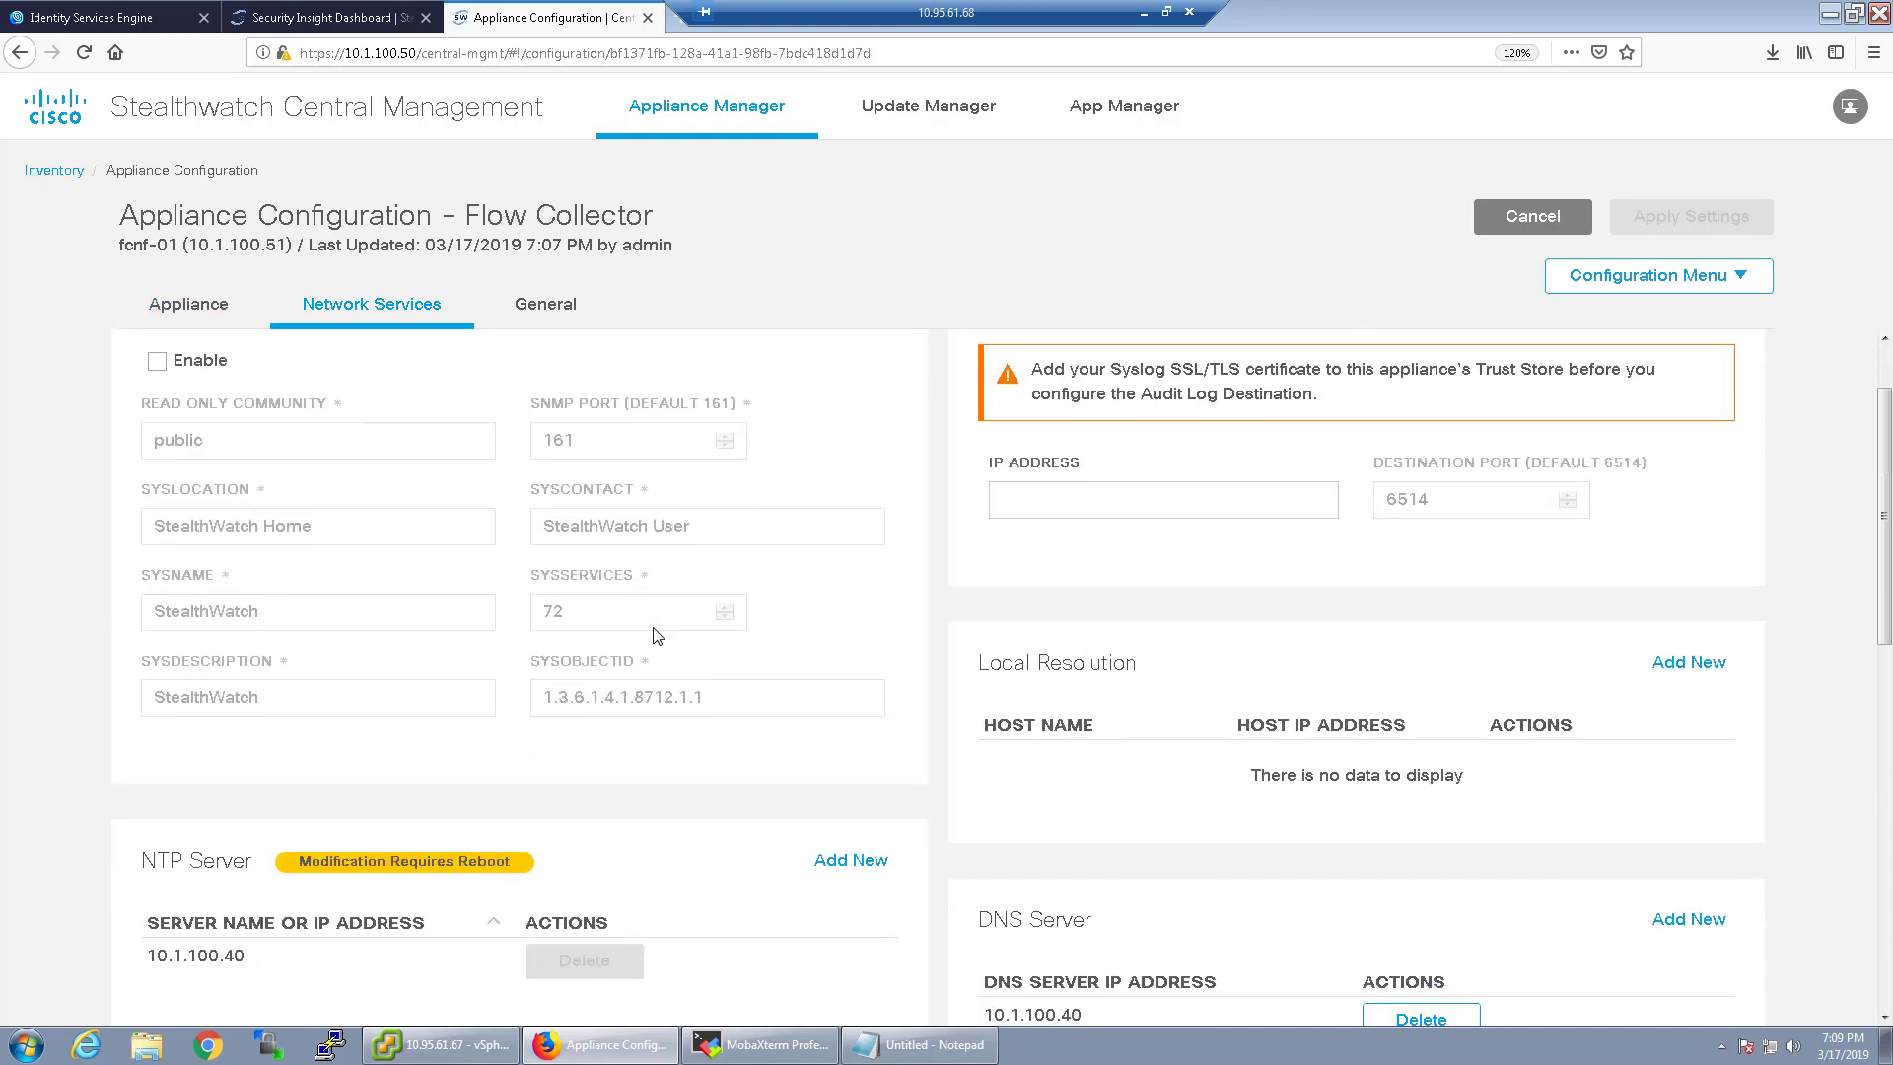
scroll(658, 635, "down", 1)
scroll(641, 612, "up", 2)
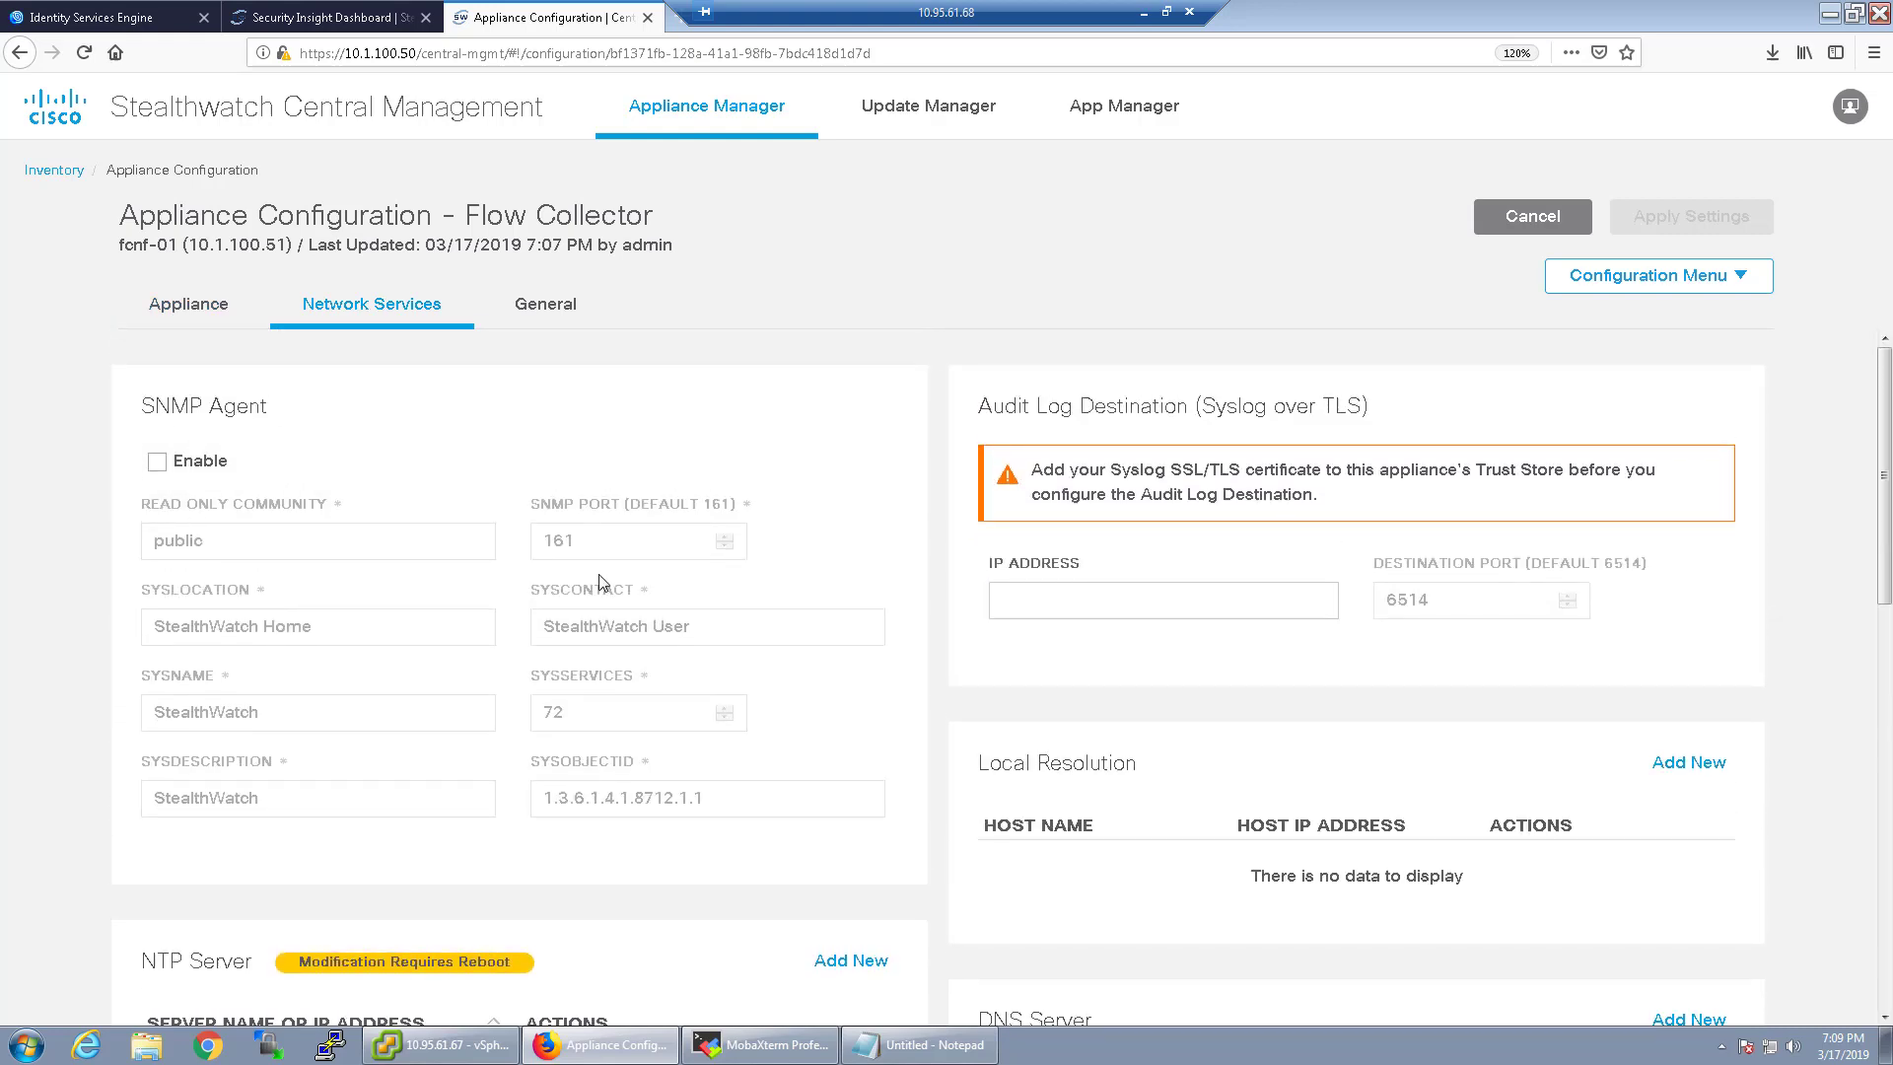
scroll(598, 582, "down", 3)
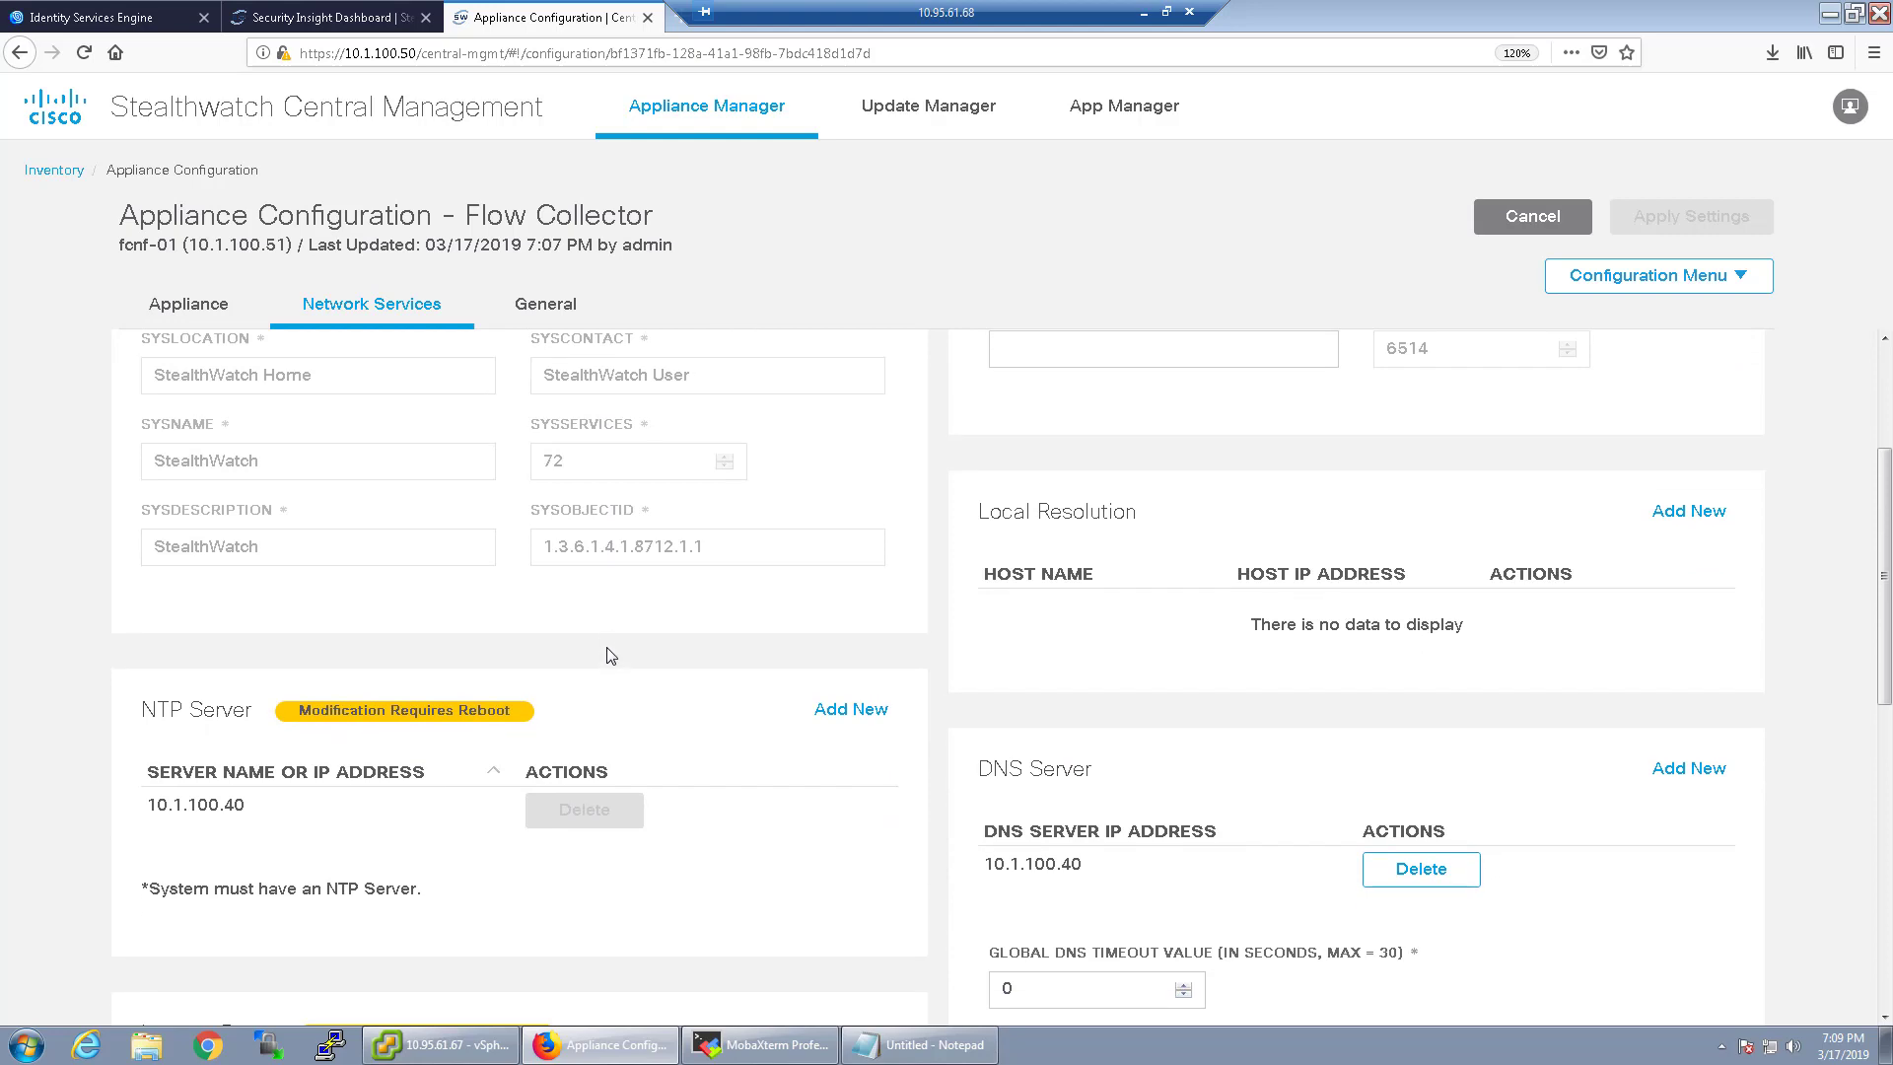
scroll(608, 659, "down", 4)
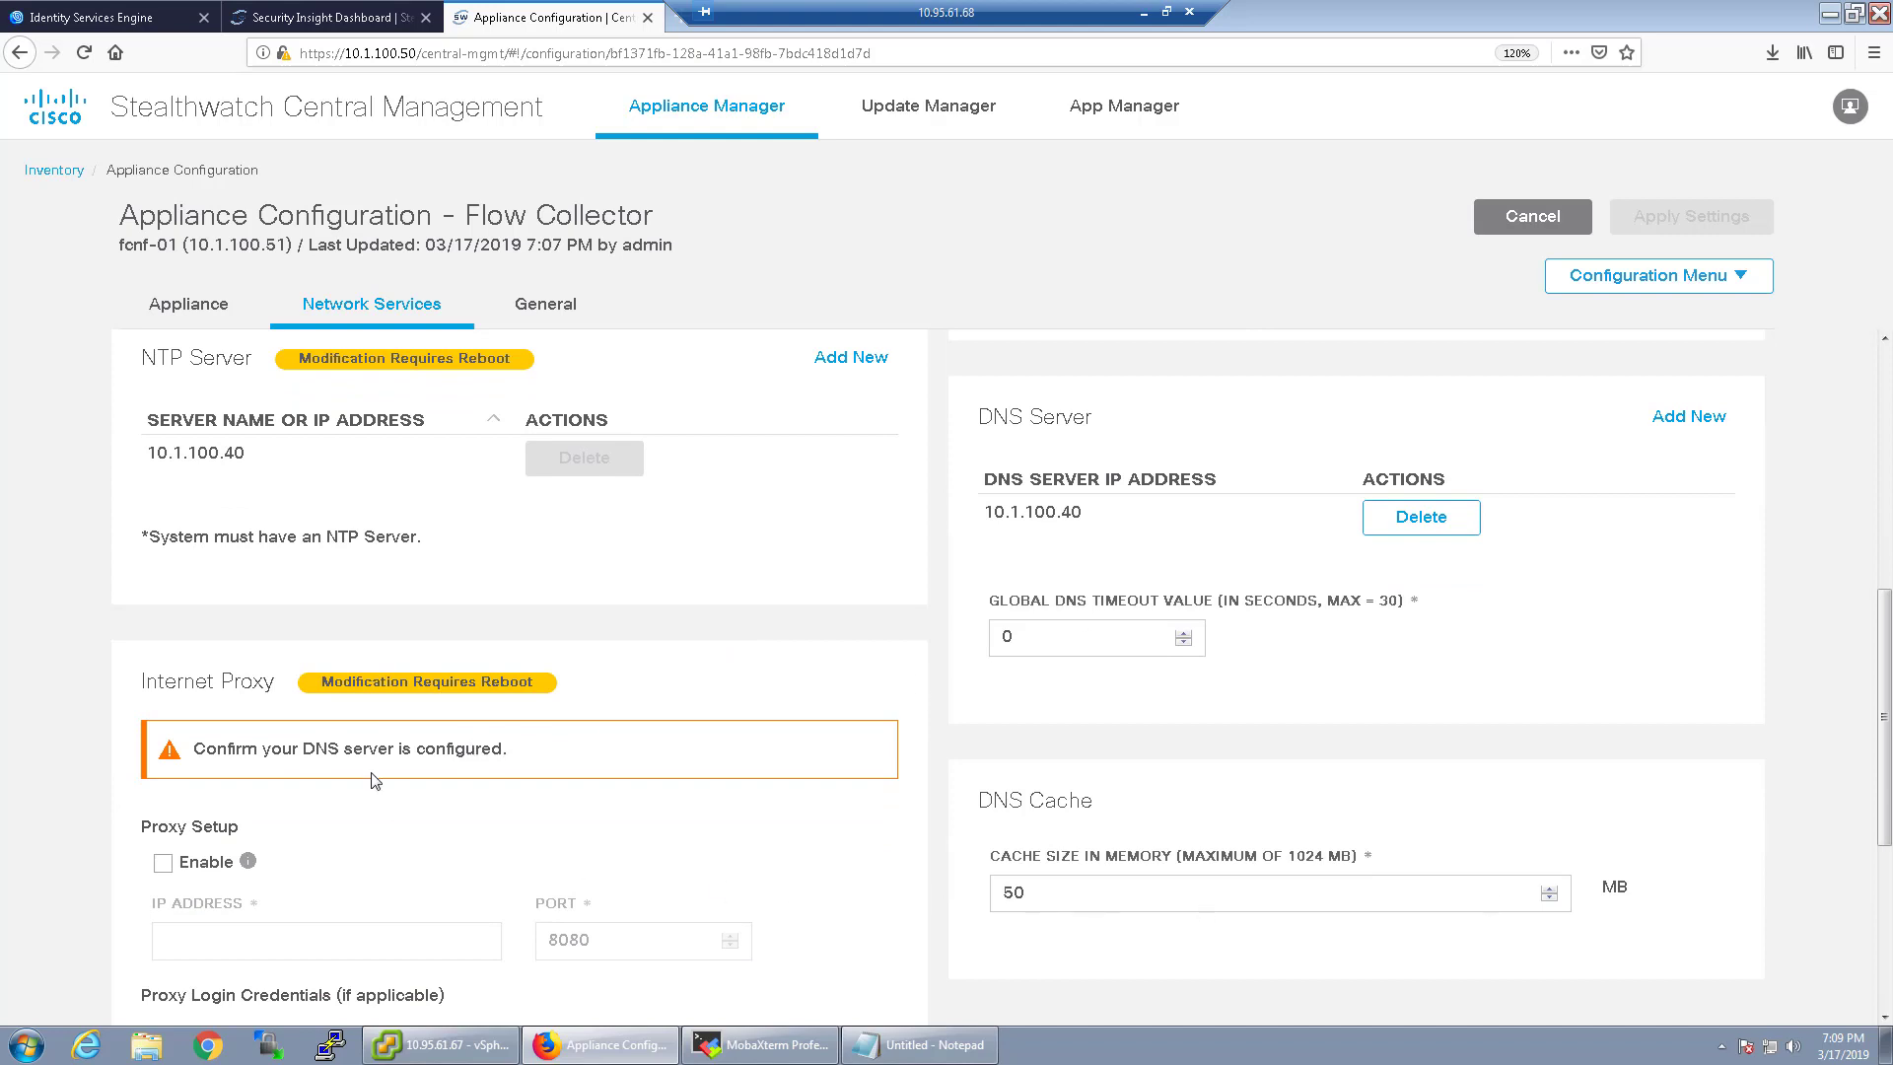
scroll(227, 833, "down", 3)
Enable the internet proxy at 173.36.224.109 port 80 and apply the changes
left_click(164, 613)
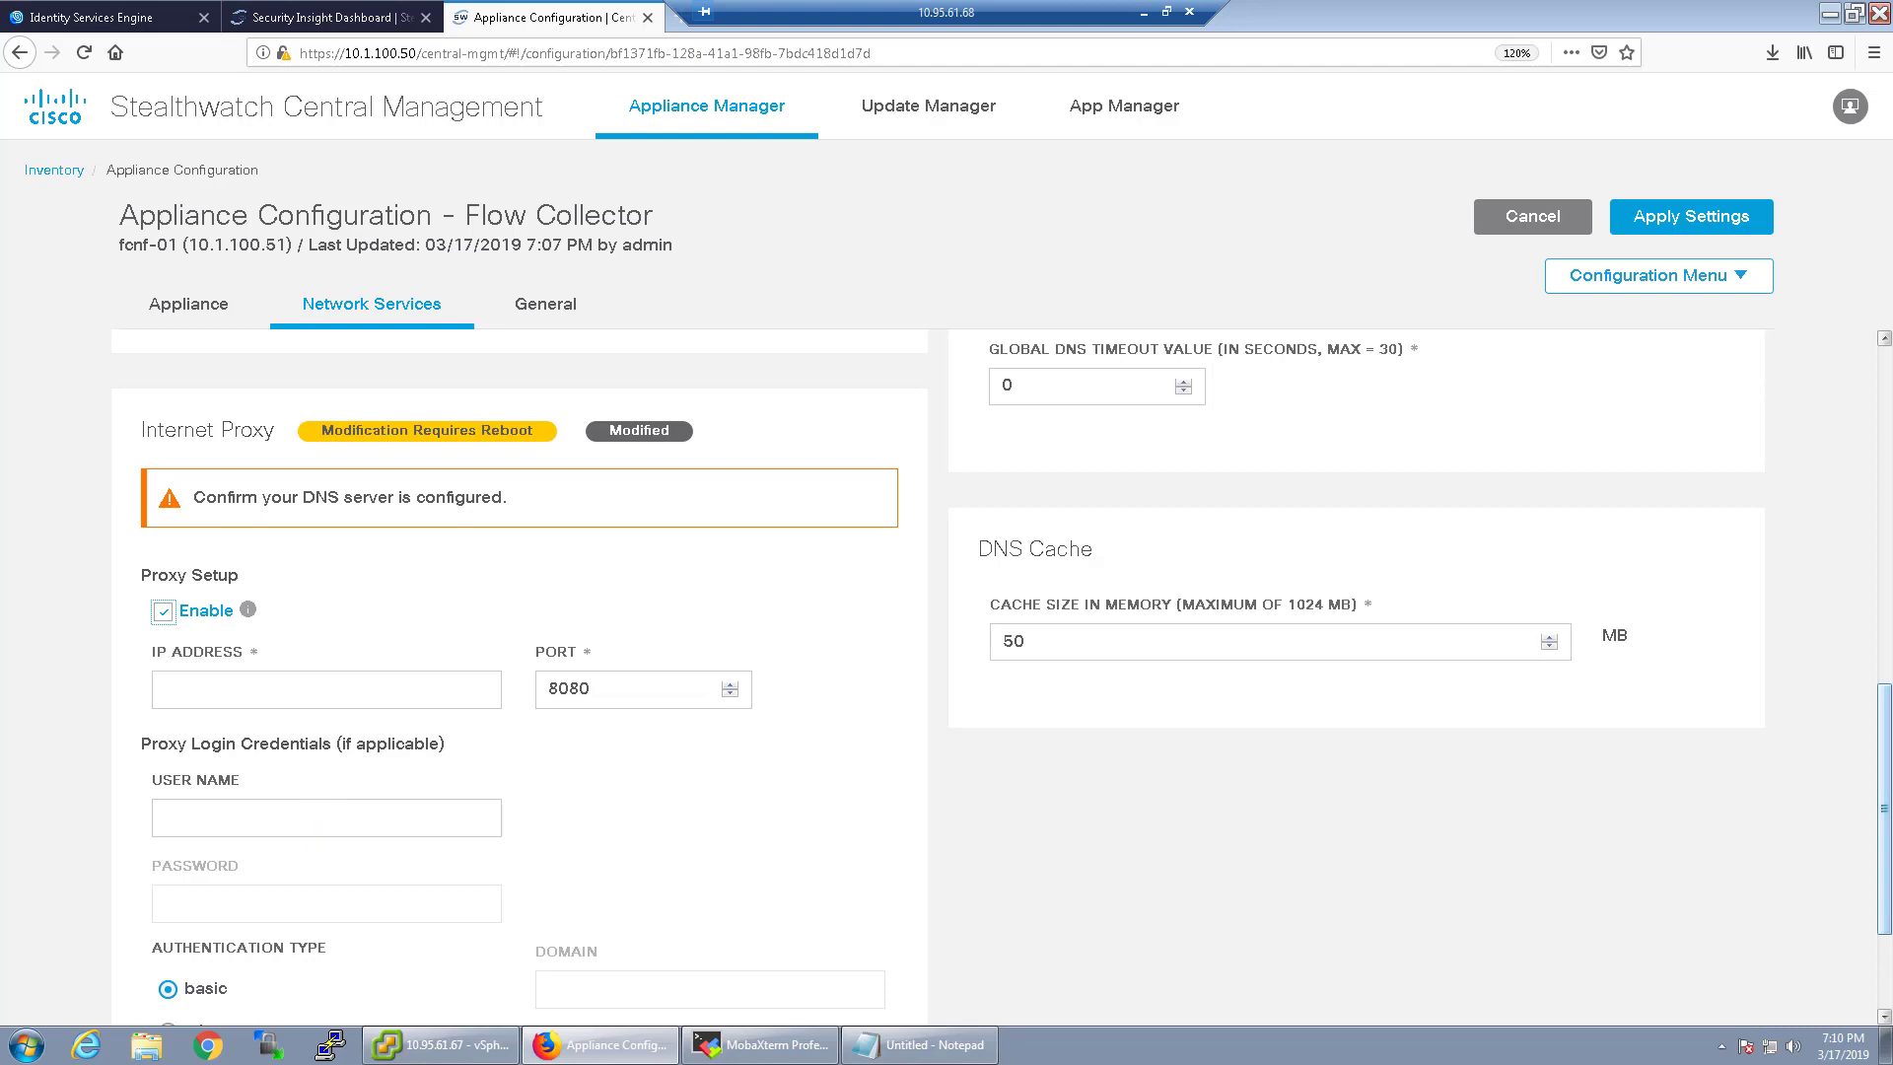
left_click(355, 689)
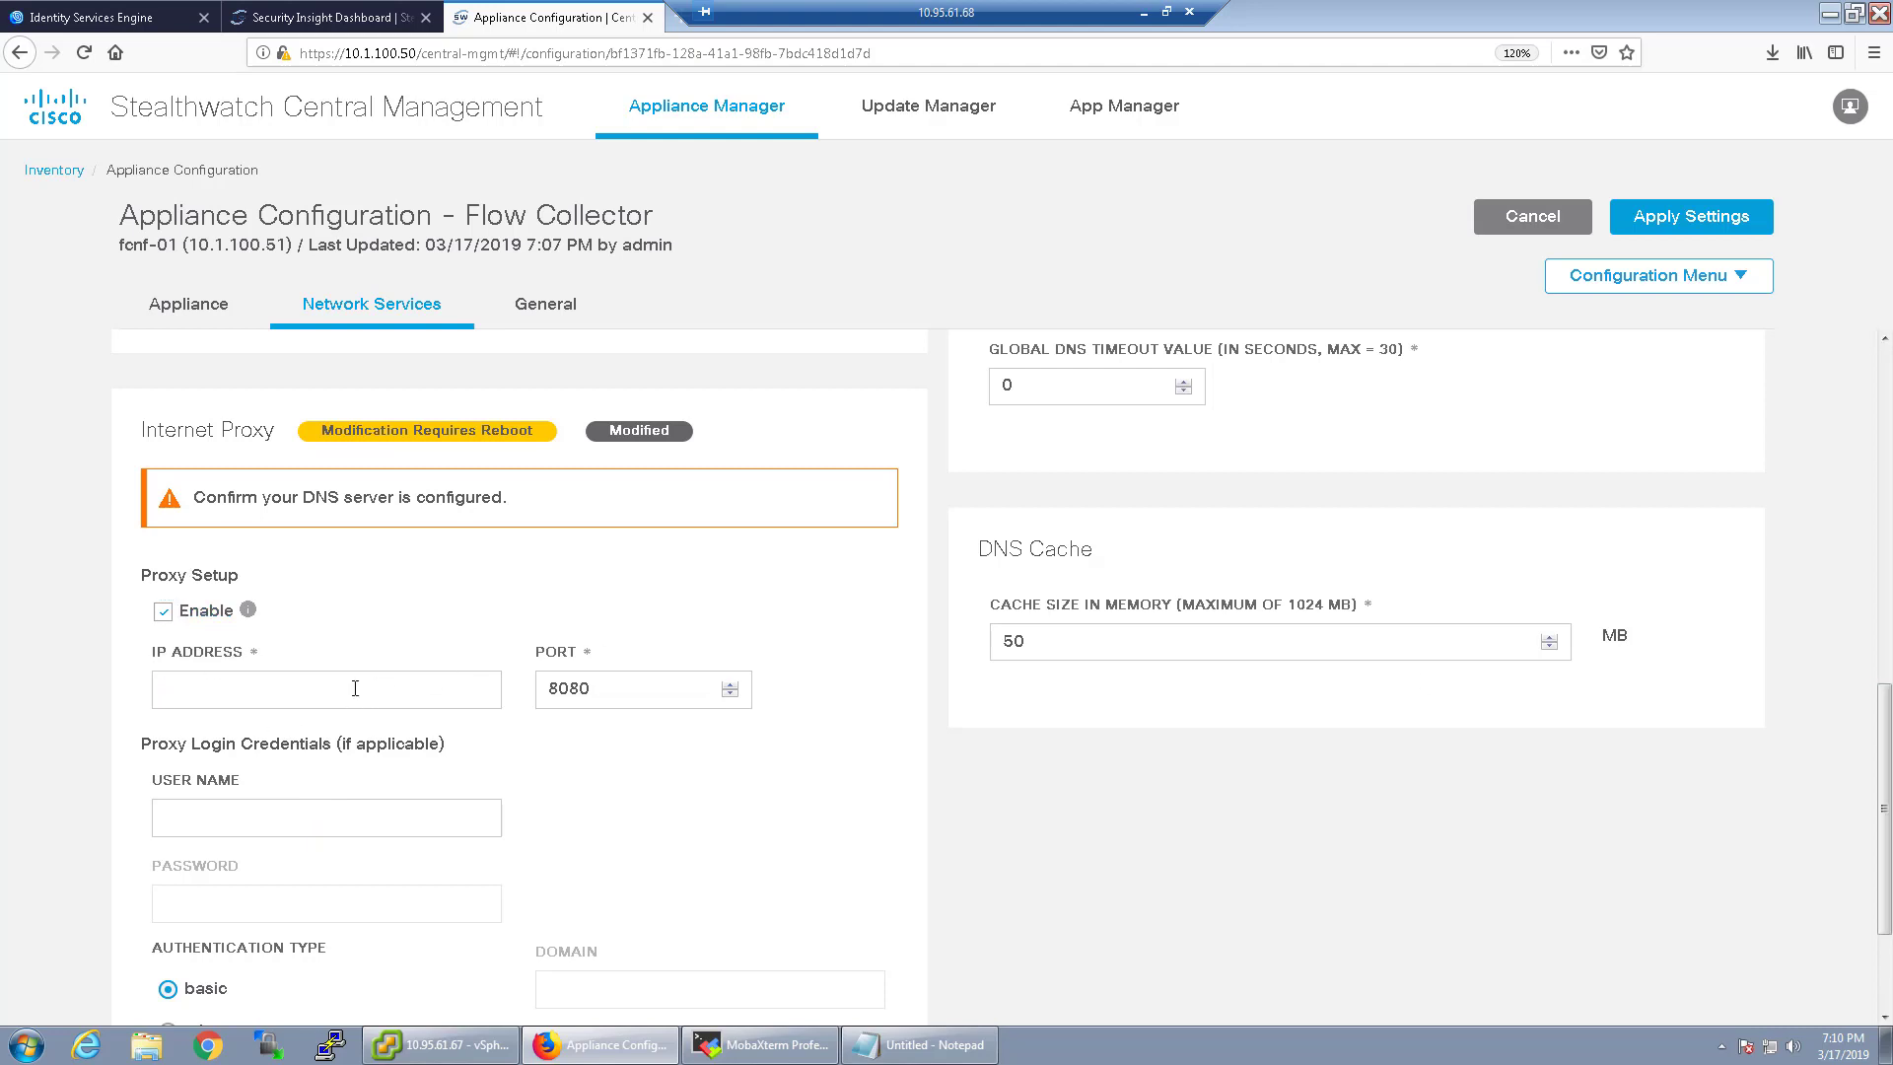
type("173.")
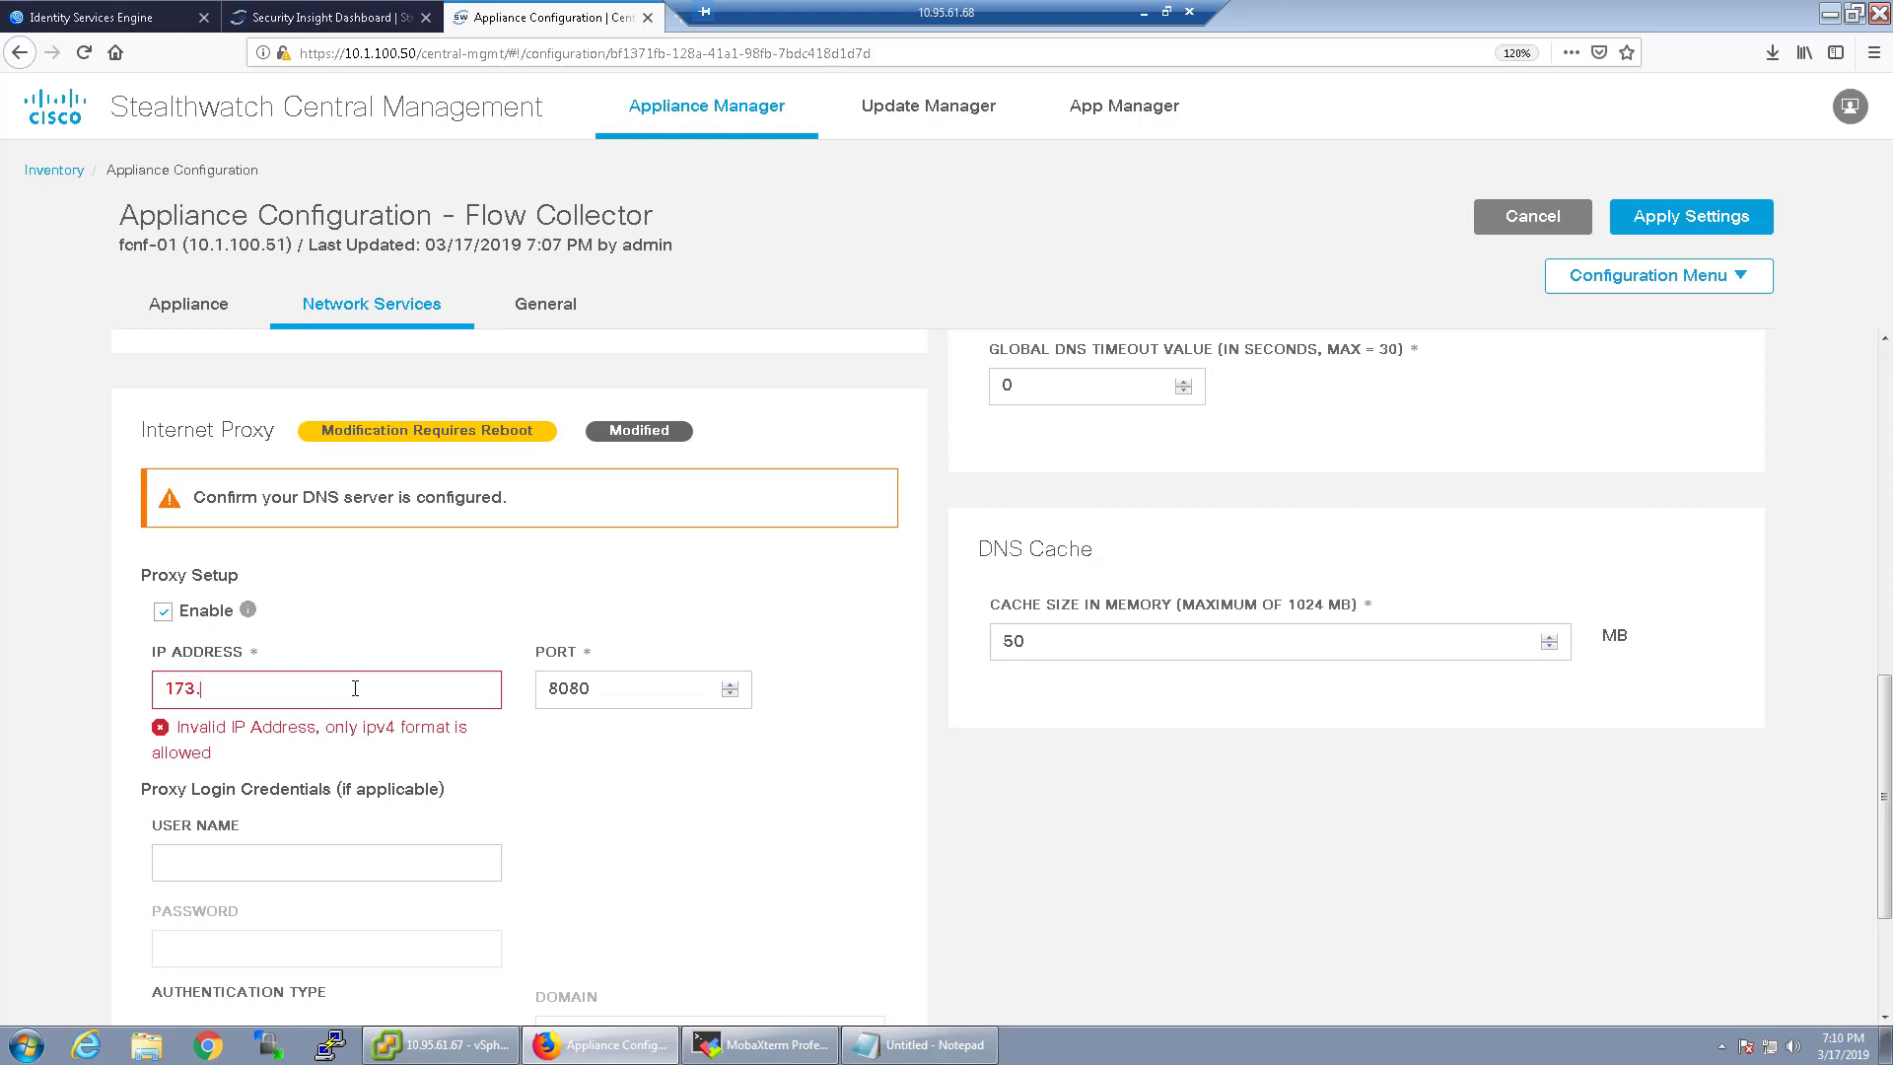
type("36.224.")
type("109")
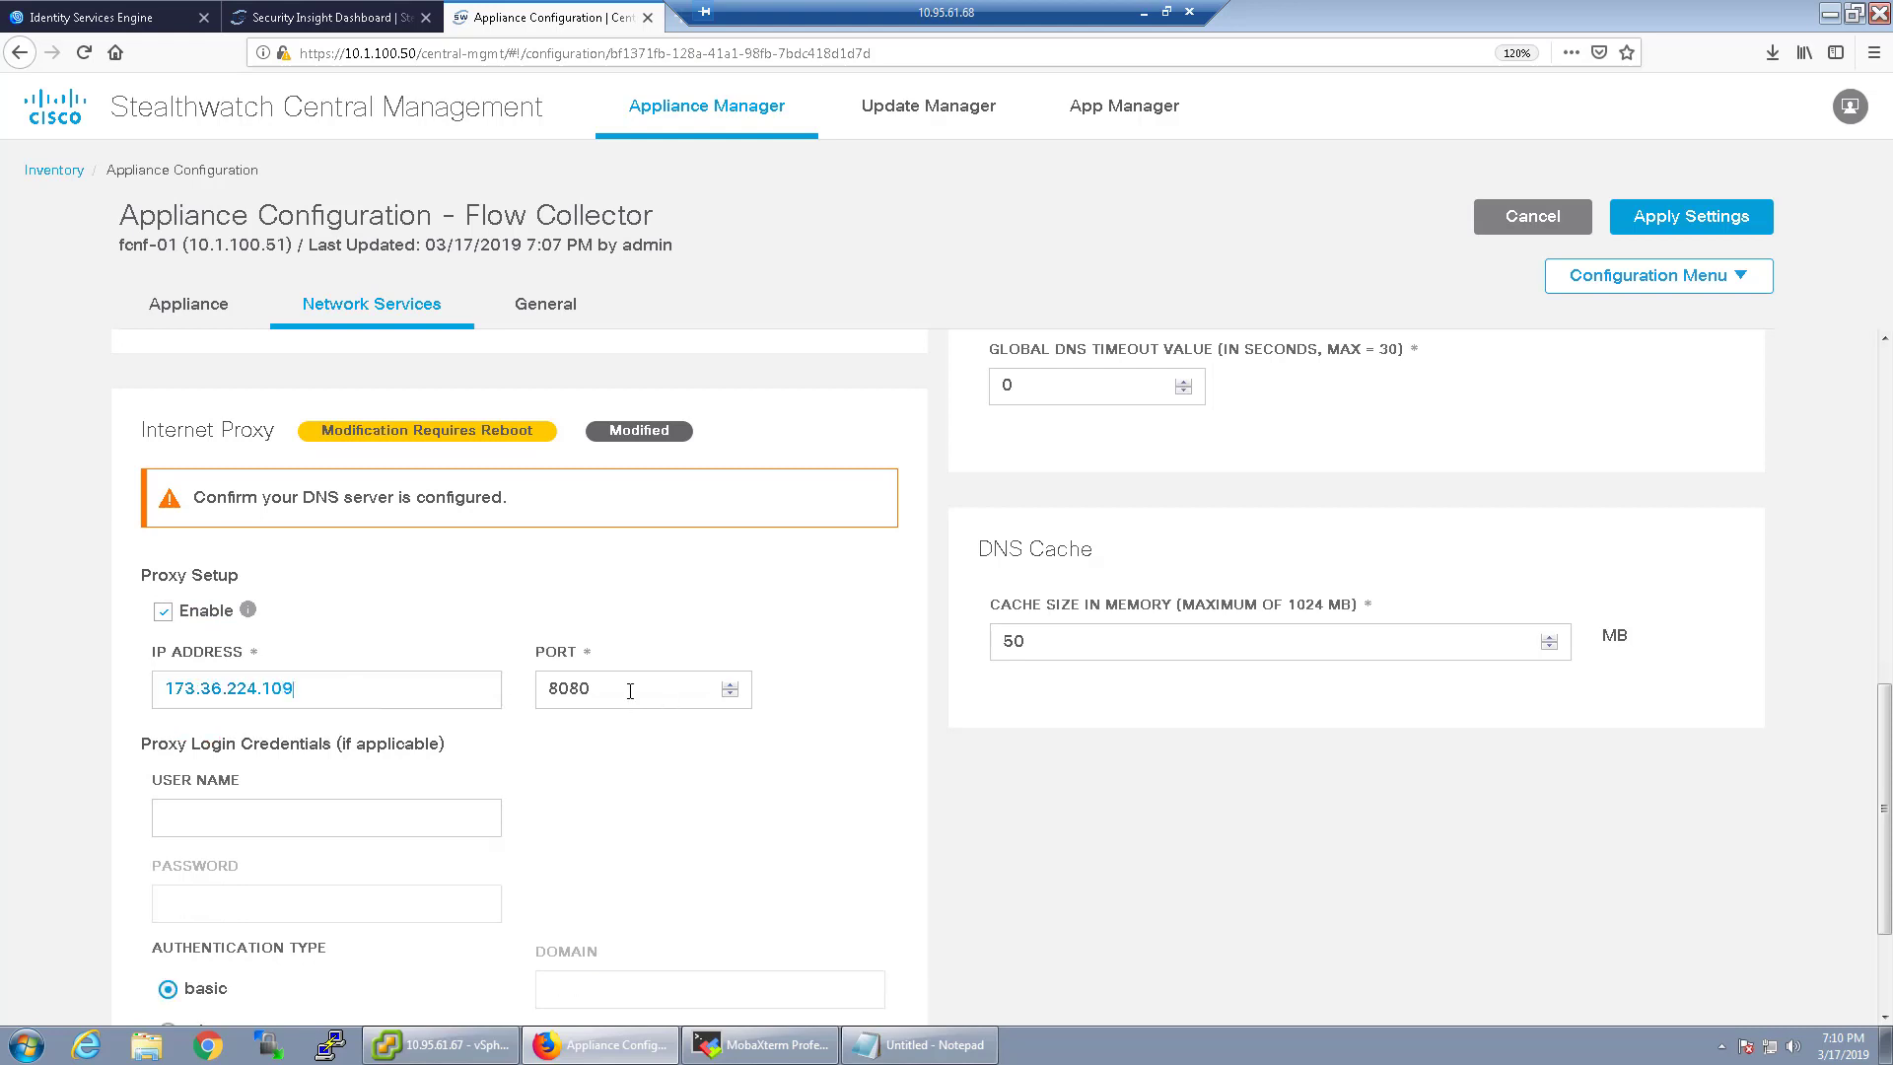
double_click(630, 692)
type("80")
scroll(788, 873, "down", 2)
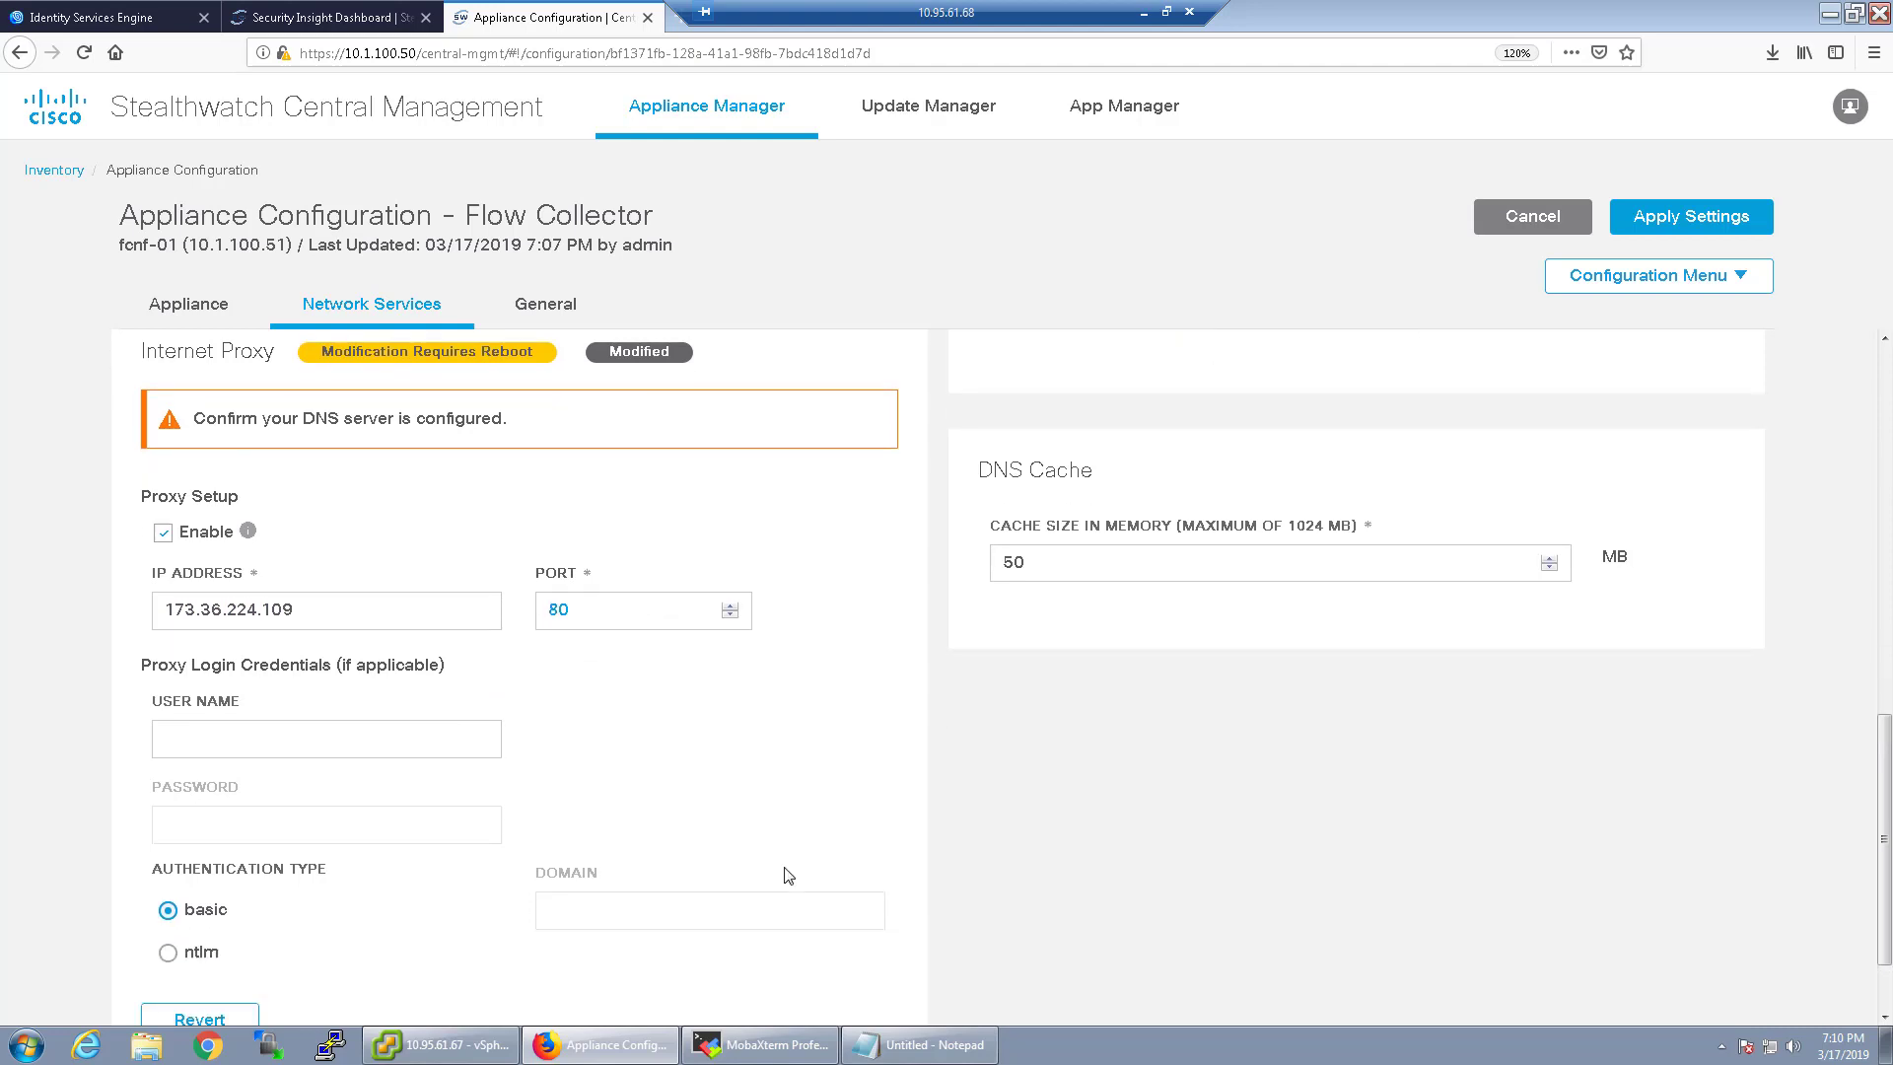
scroll(1105, 858, "up", 12)
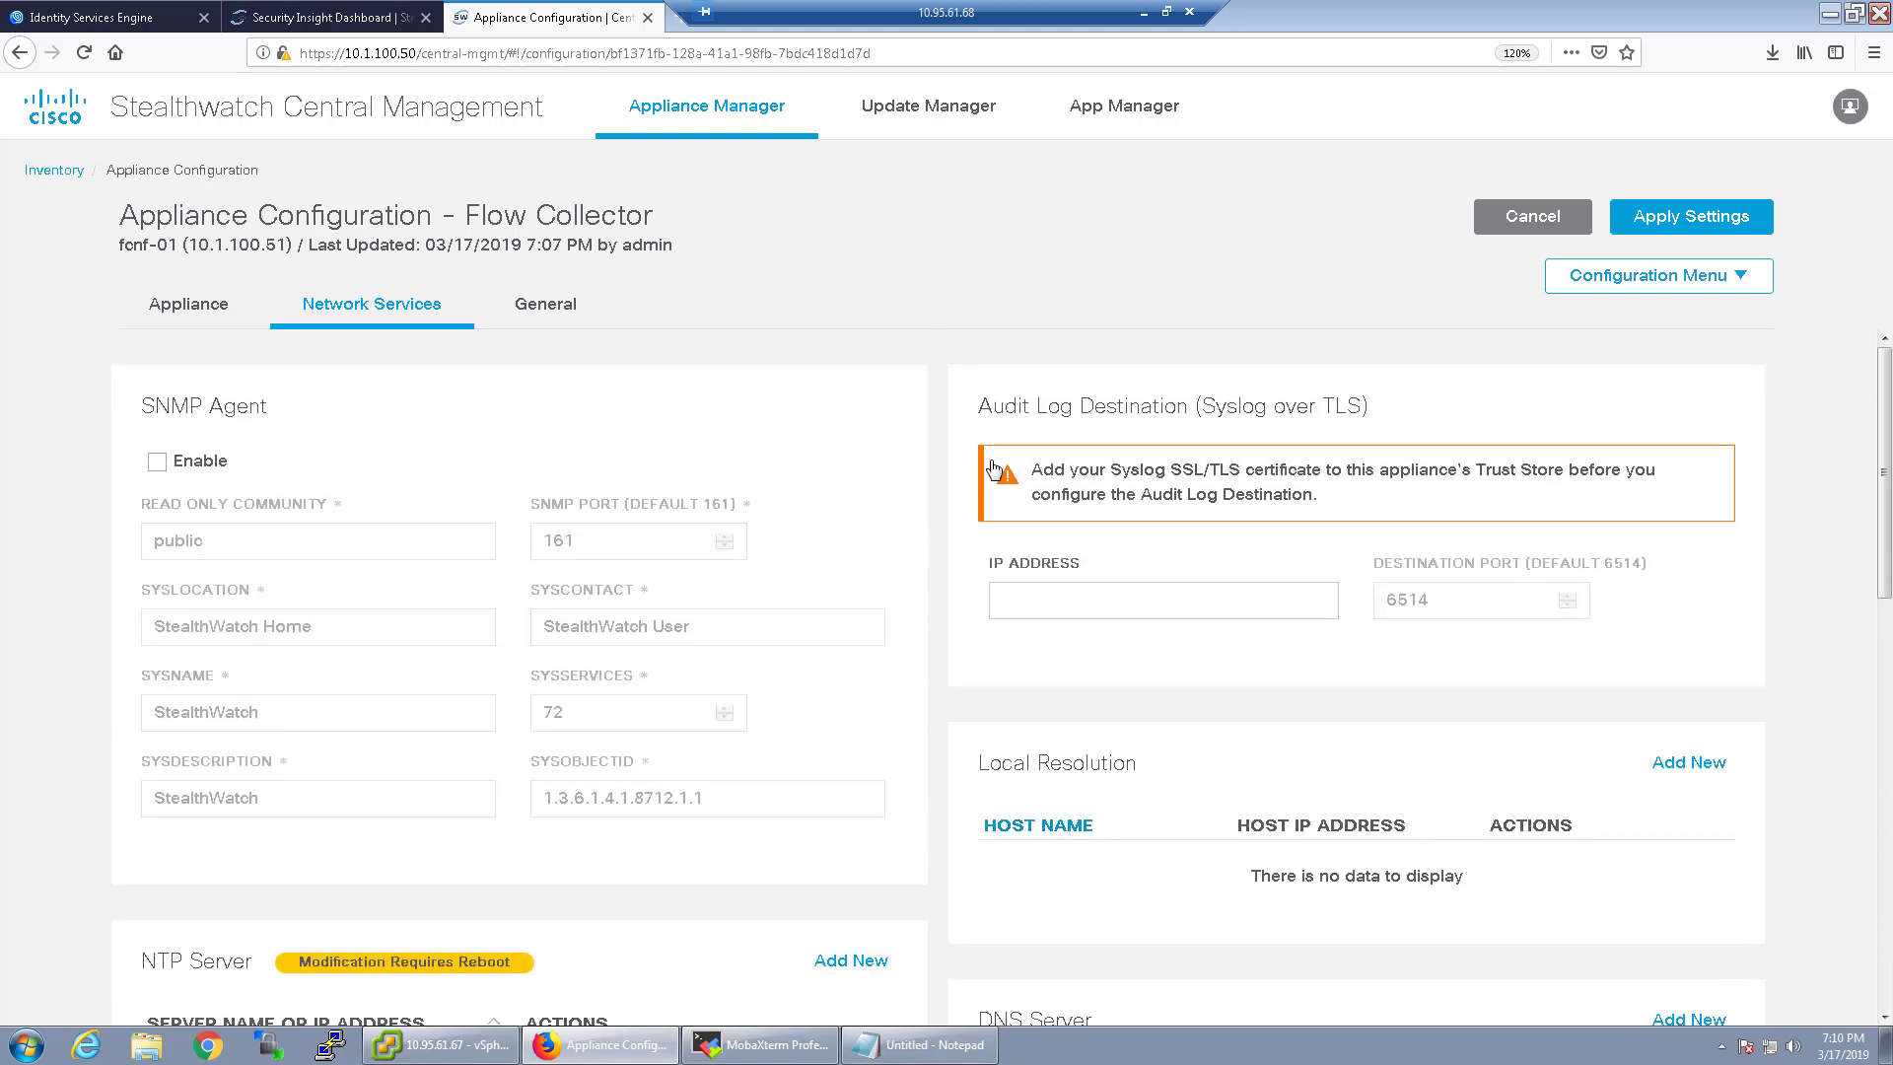
left_click(1721, 226)
left_click(1230, 477)
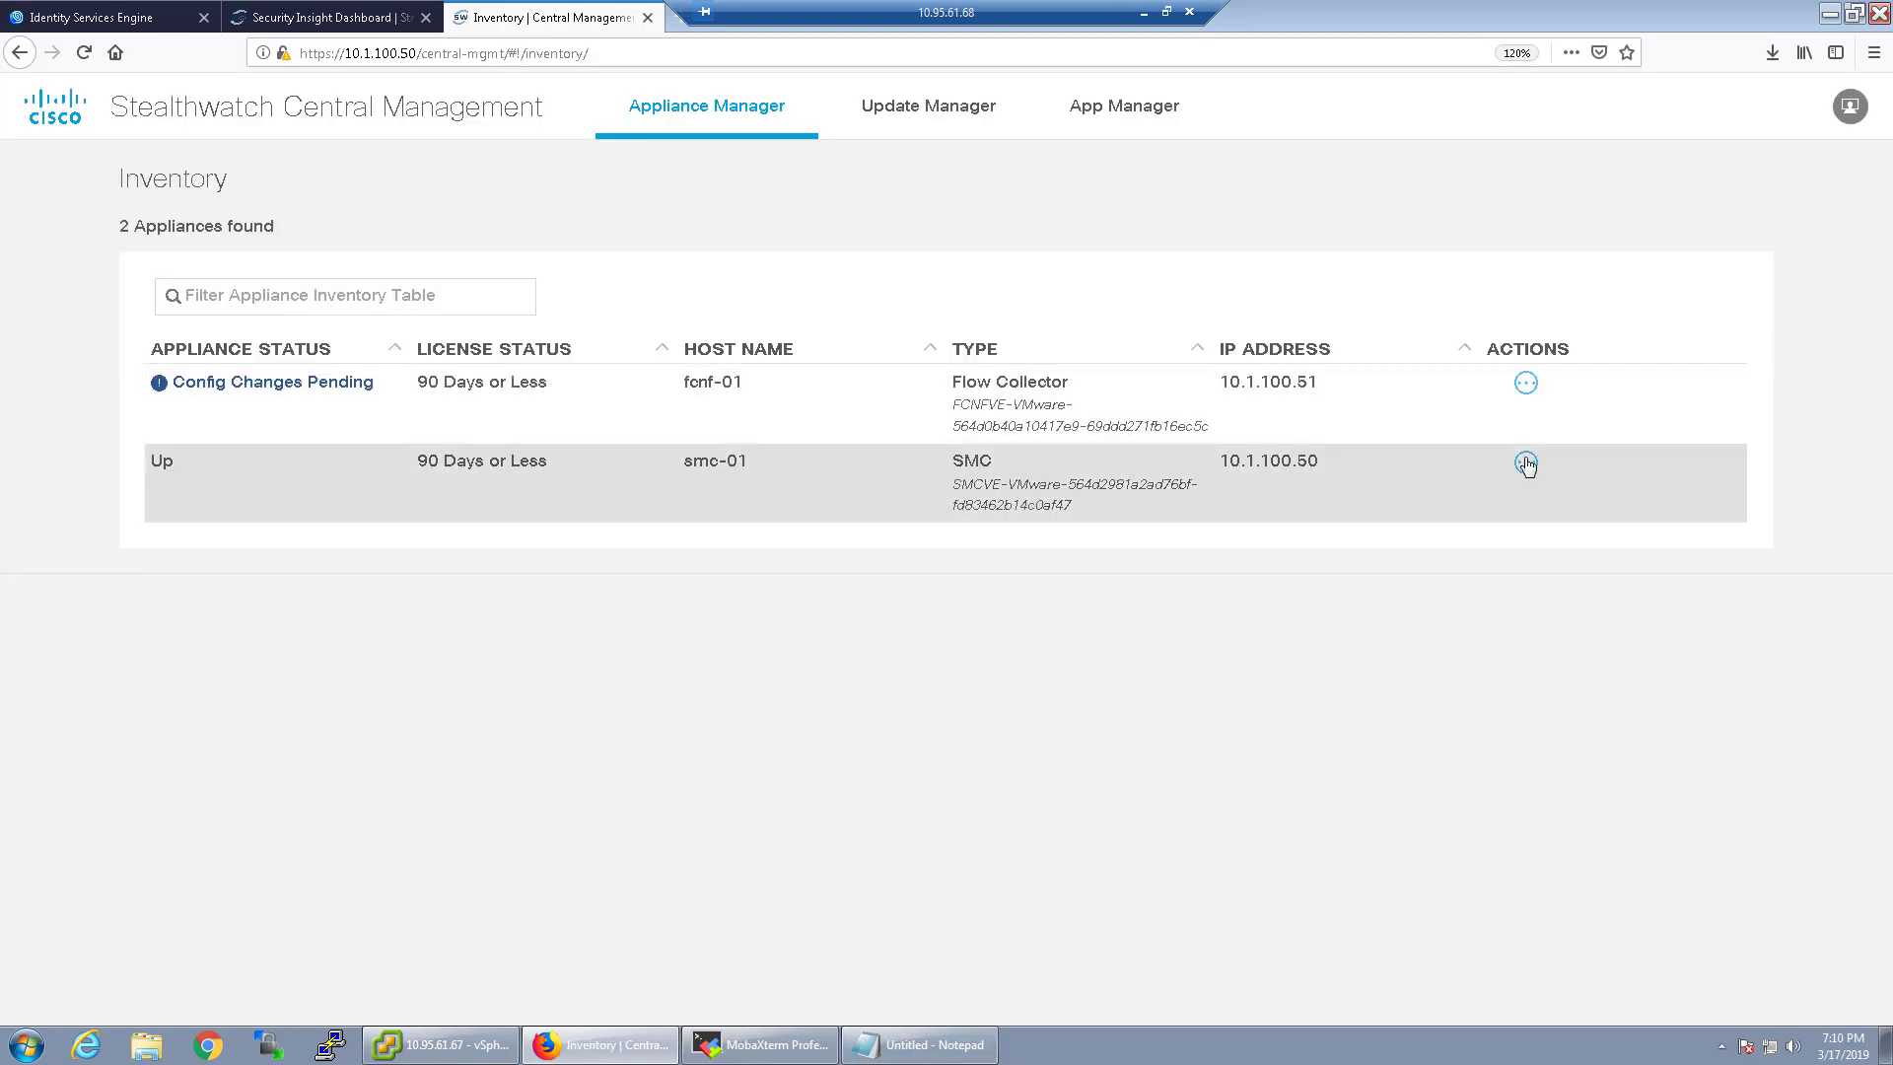
Open smc-01's appliance configuration on its Network Services settings
left_click(1527, 463)
left_click(1285, 302)
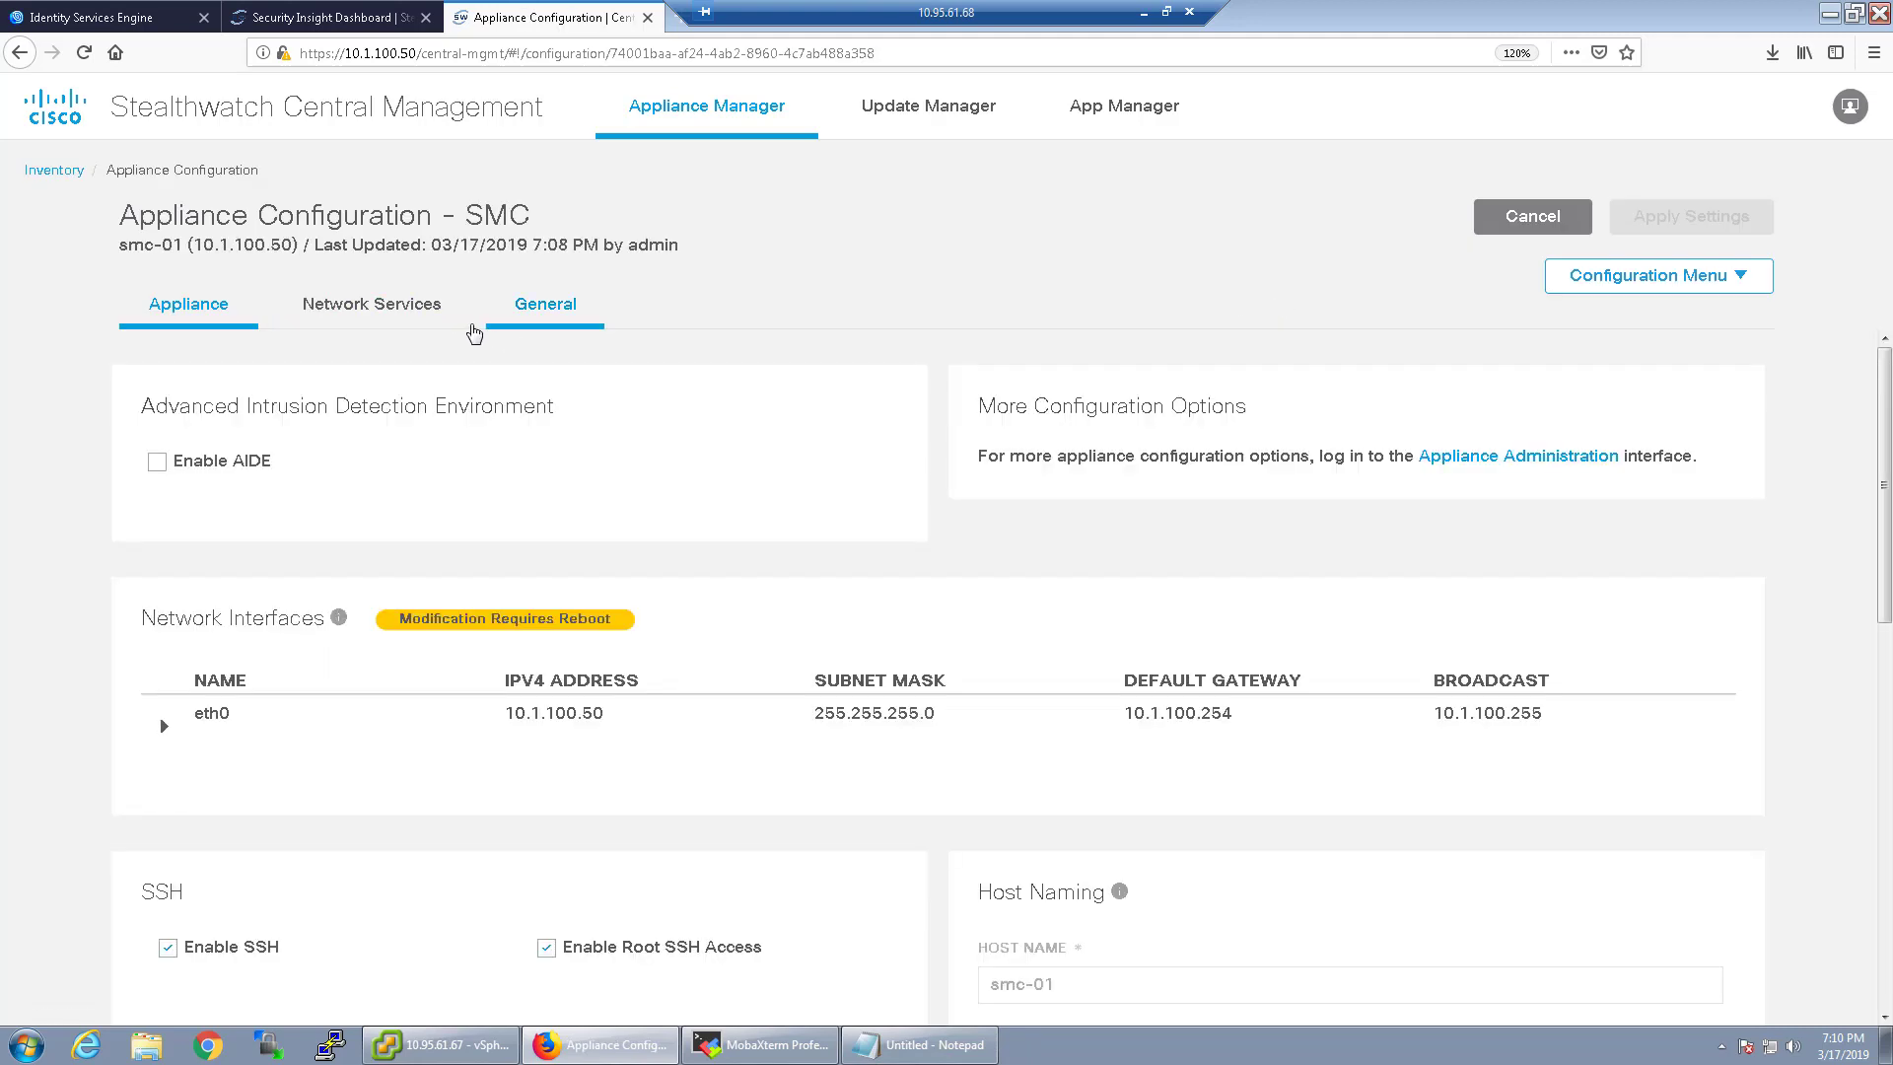
left_click(425, 311)
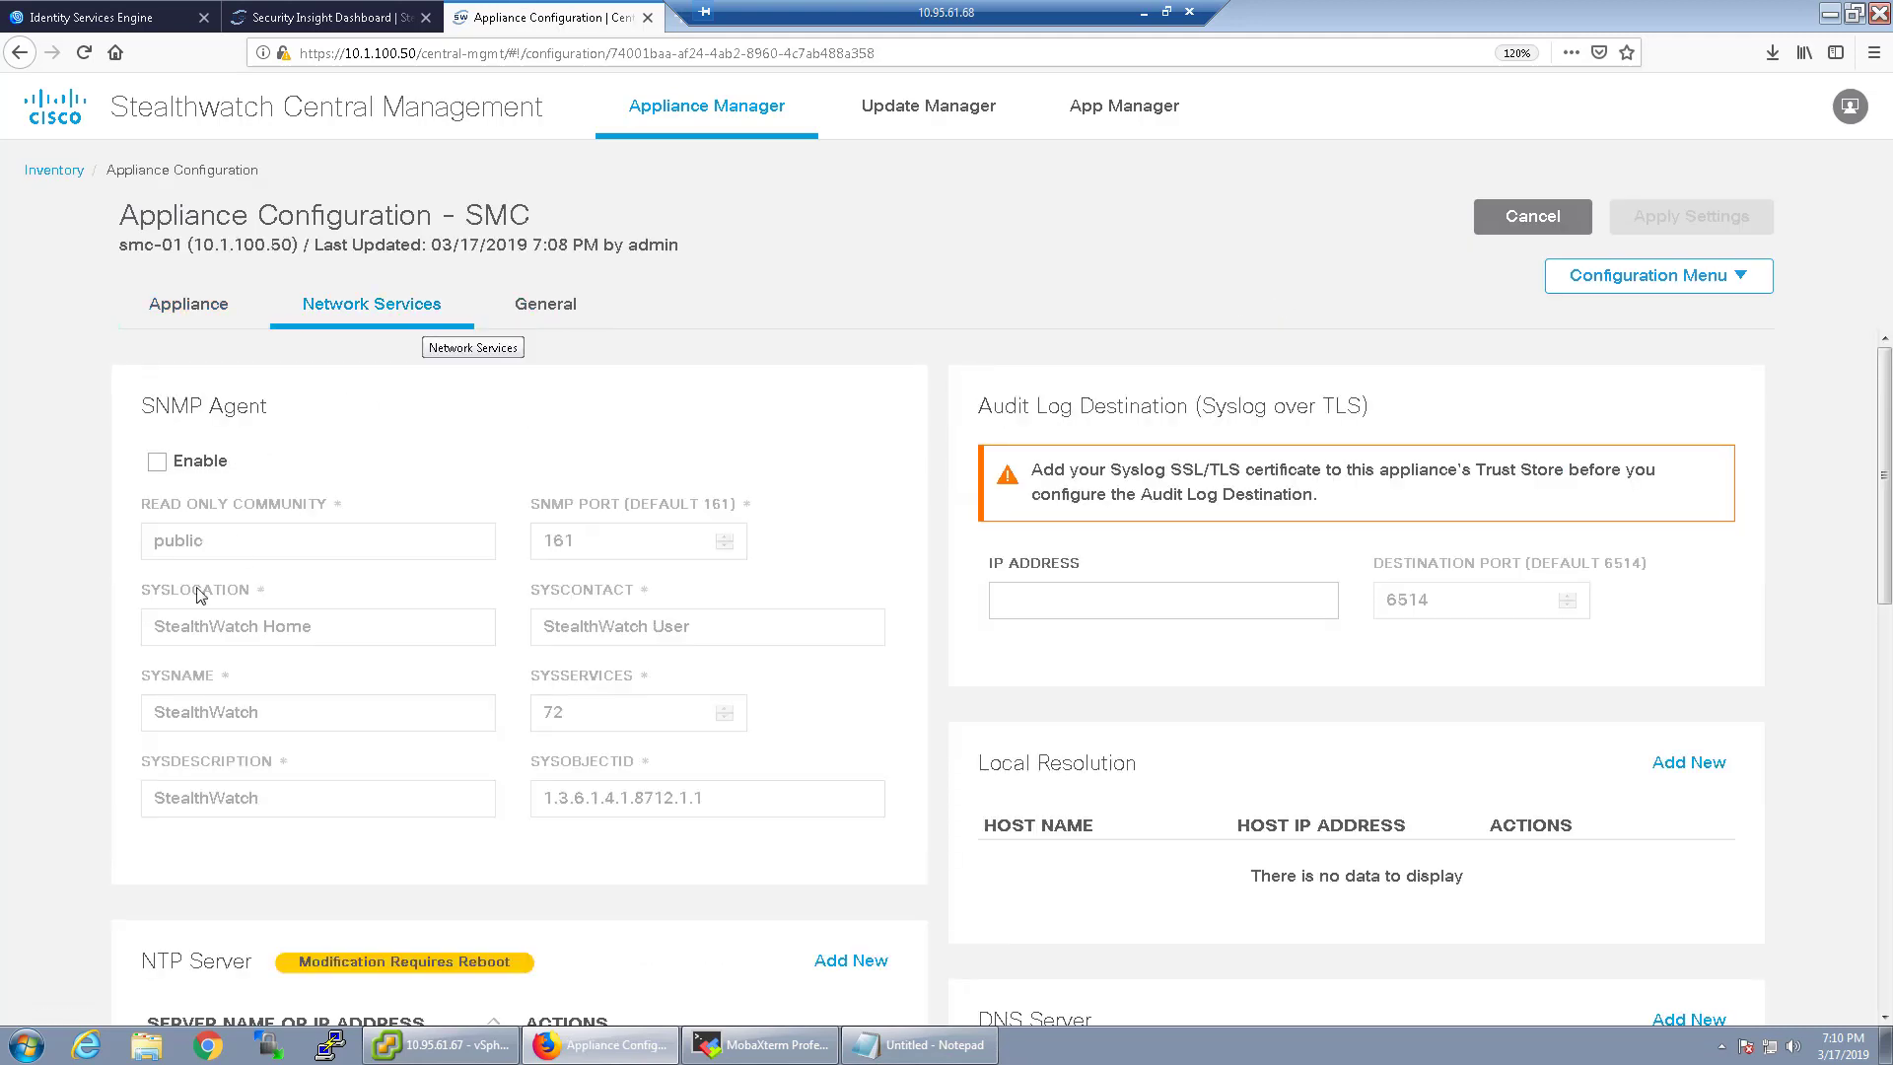
scroll(192, 527, "down", 5)
scroll(195, 535, "down", 4)
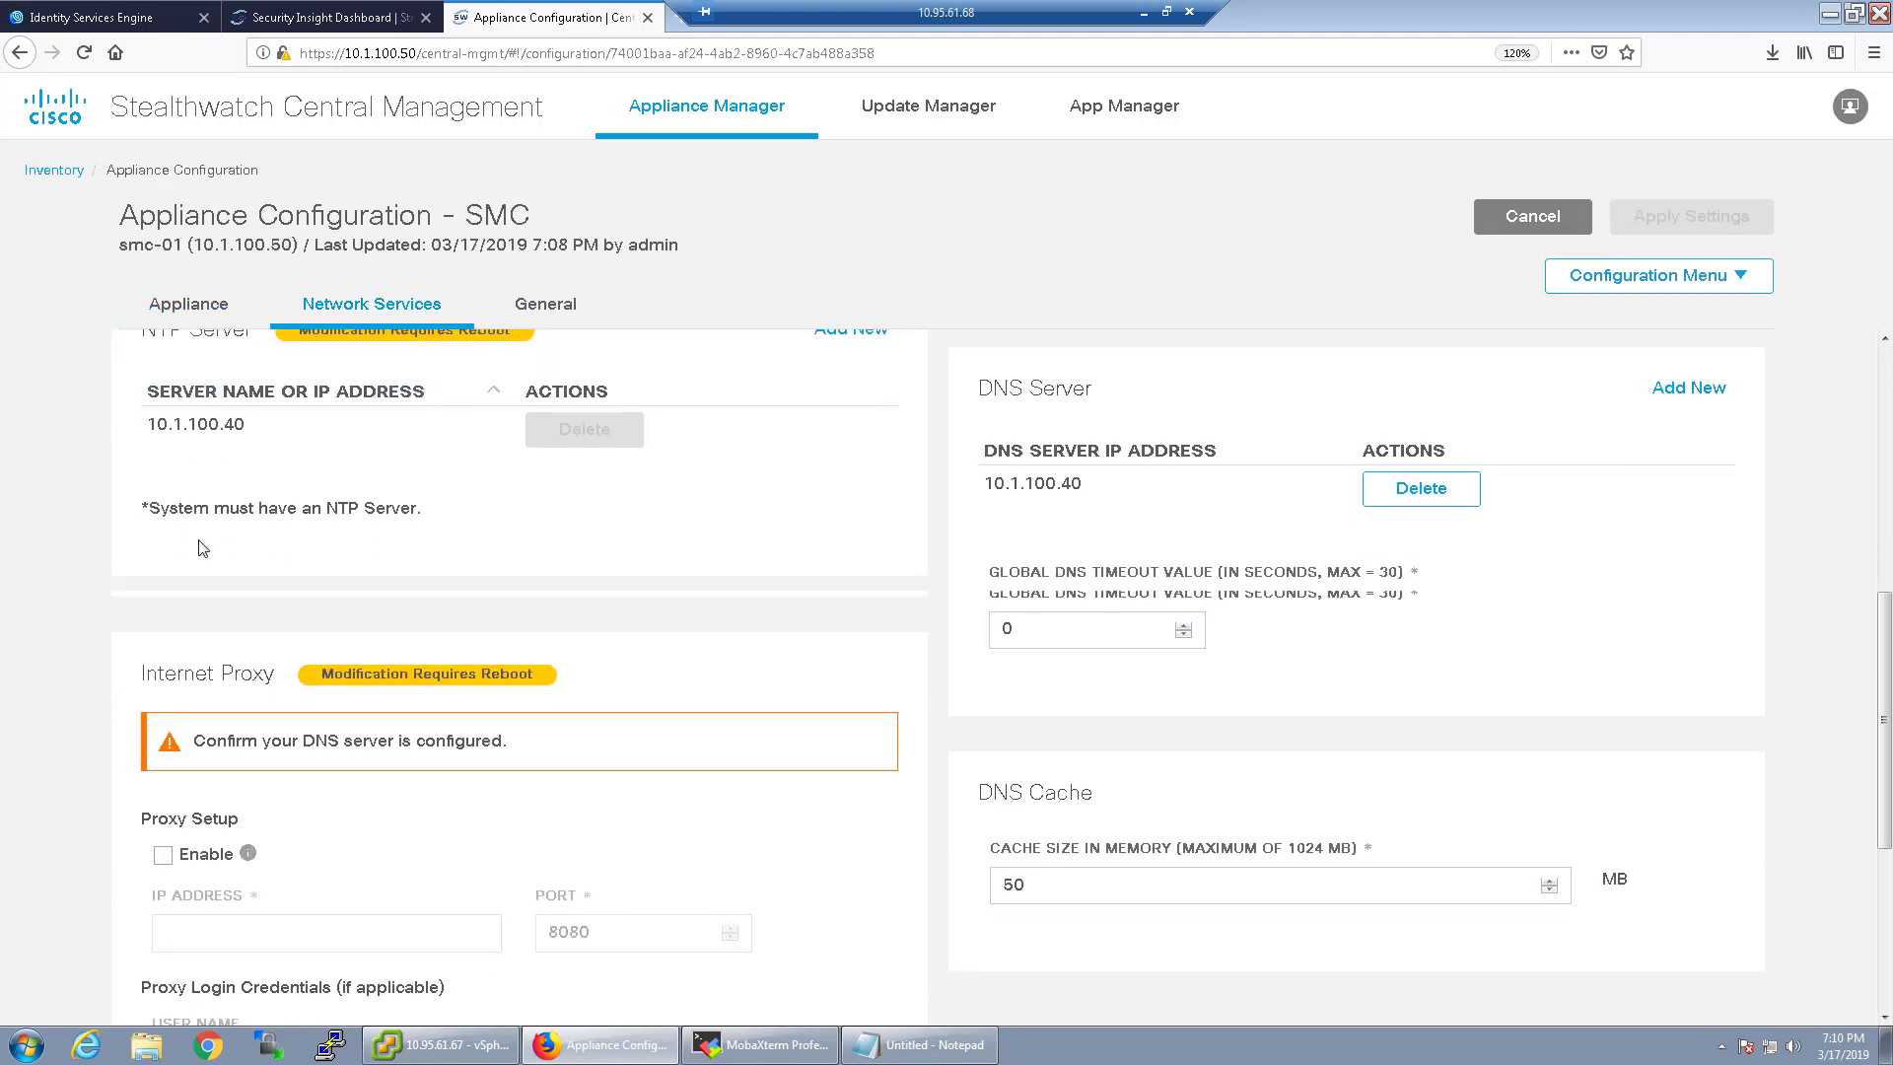
scroll(275, 639, "up", 2)
scroll(275, 639, "up", 1)
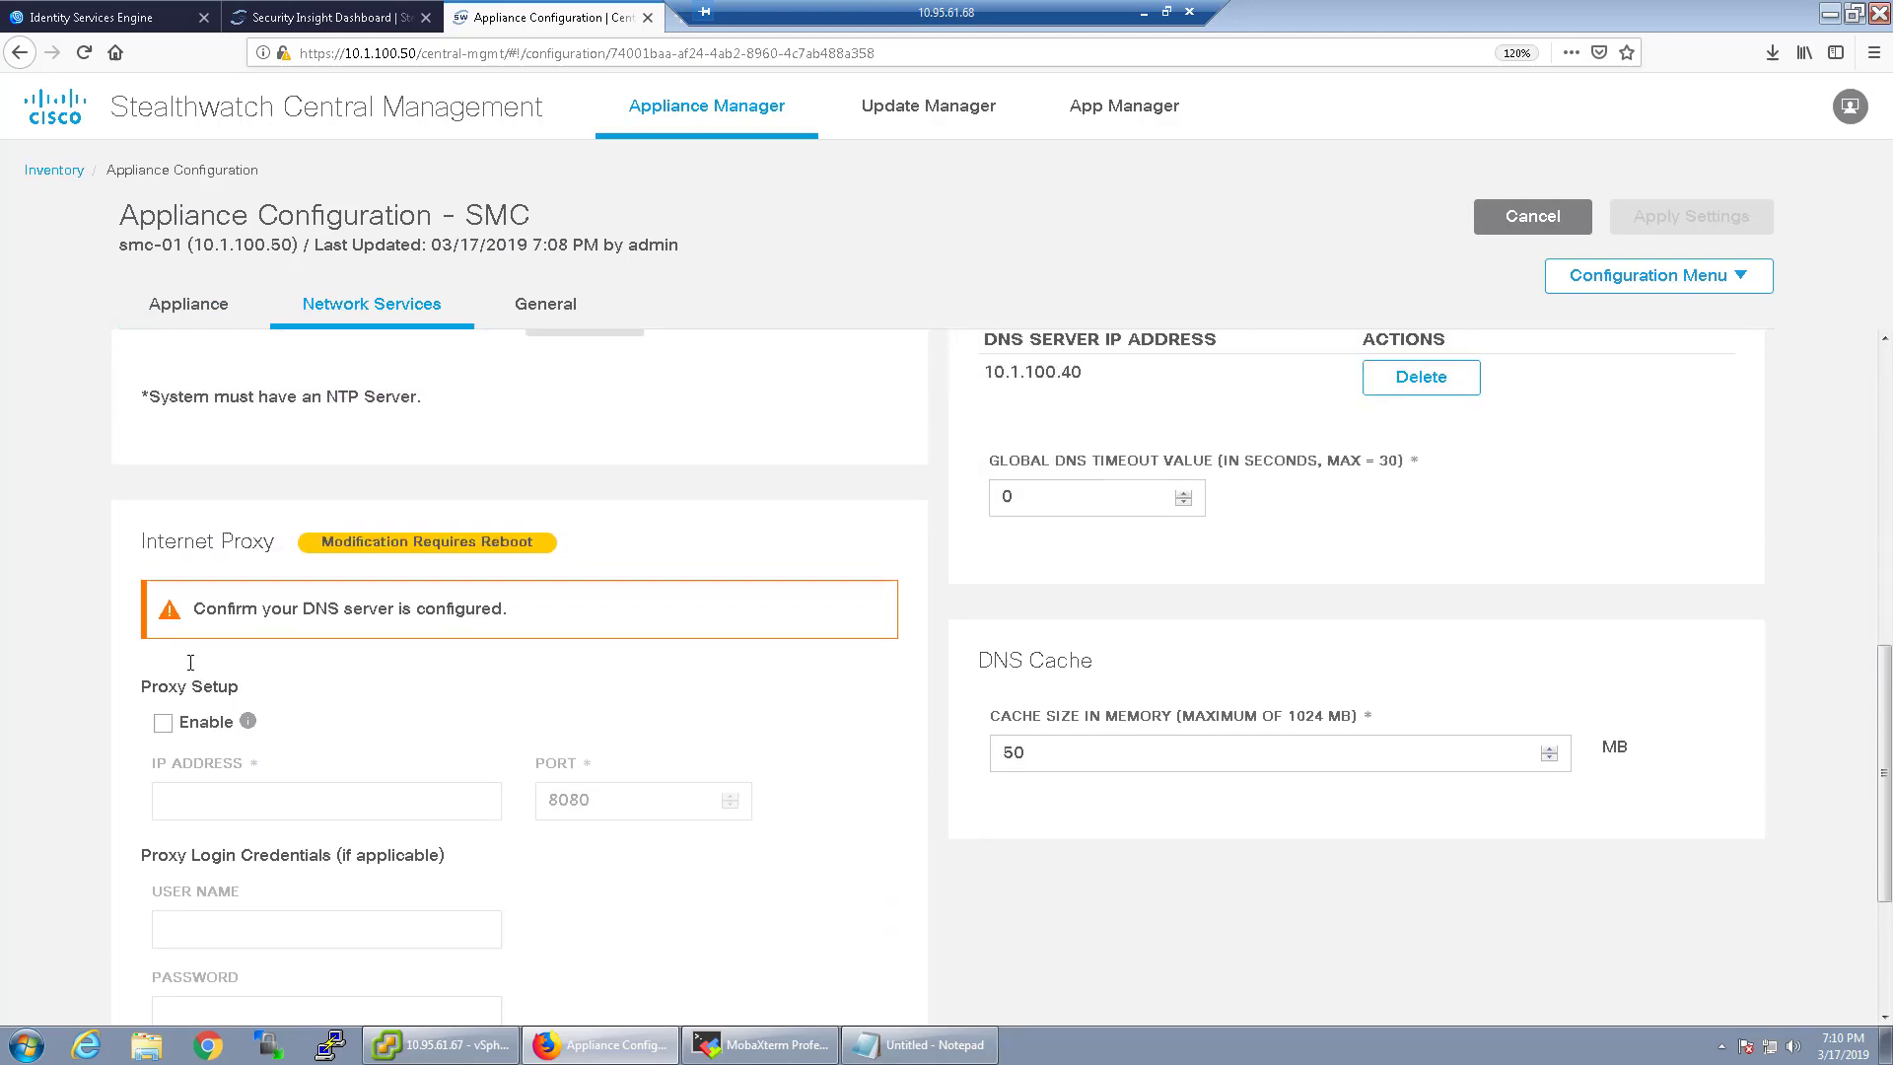
Enable the internet proxy with IP 173.36.224.109 and port 80, then submit the settings
left_click(163, 761)
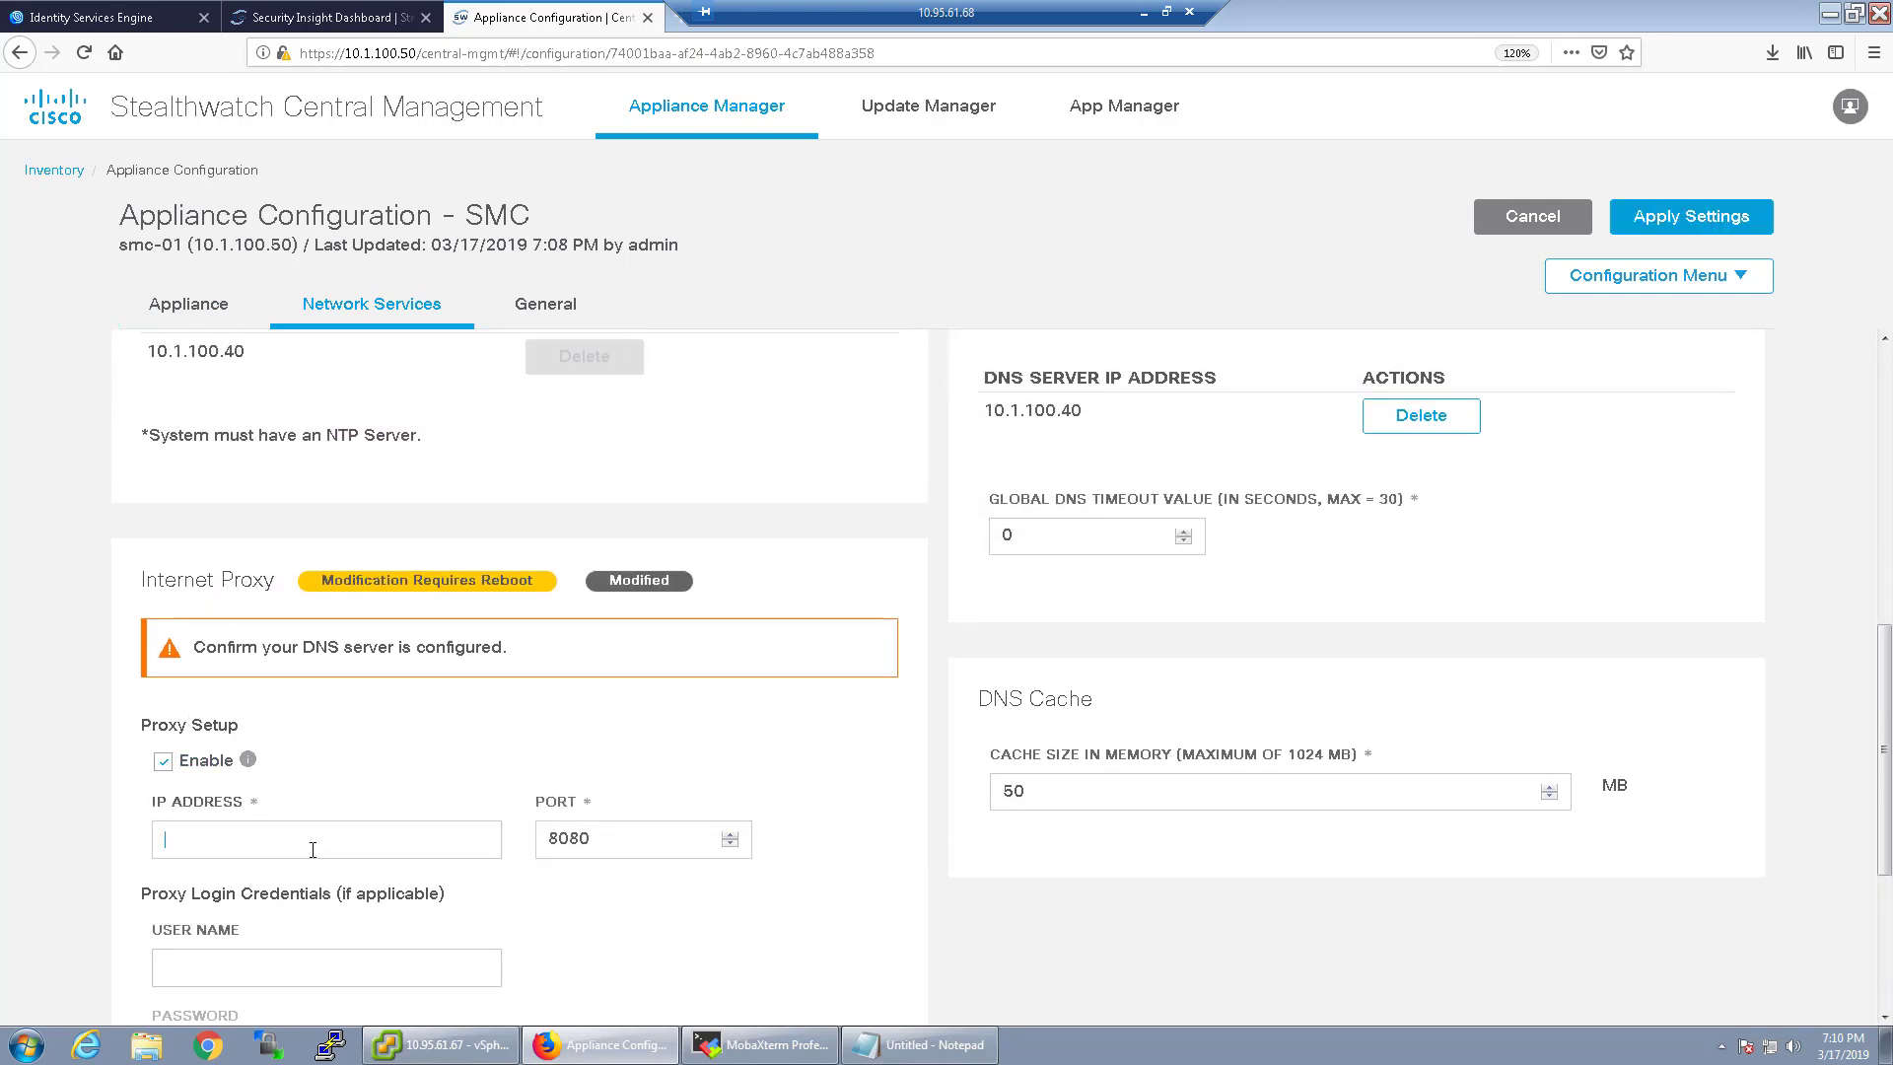
left_click(425, 846)
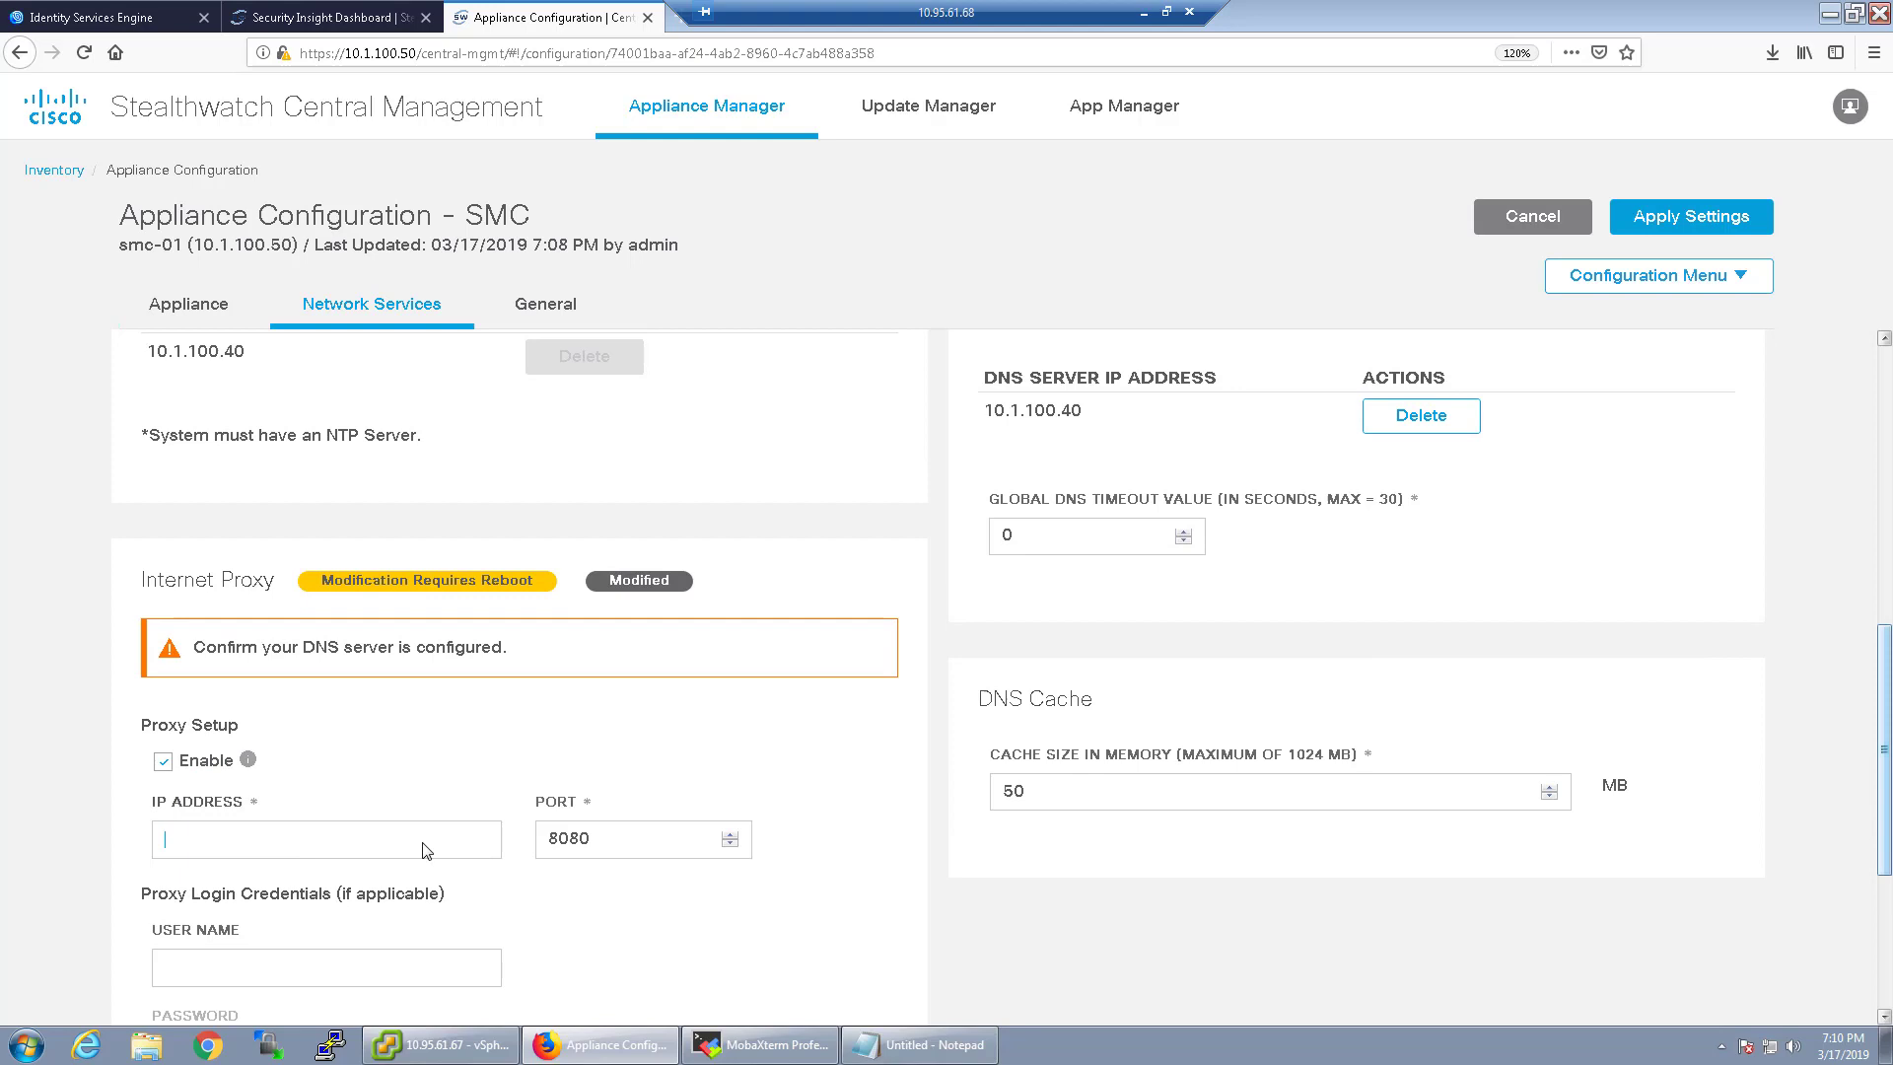
type("173.36.224.109")
left_click_drag(660, 840, 464, 846)
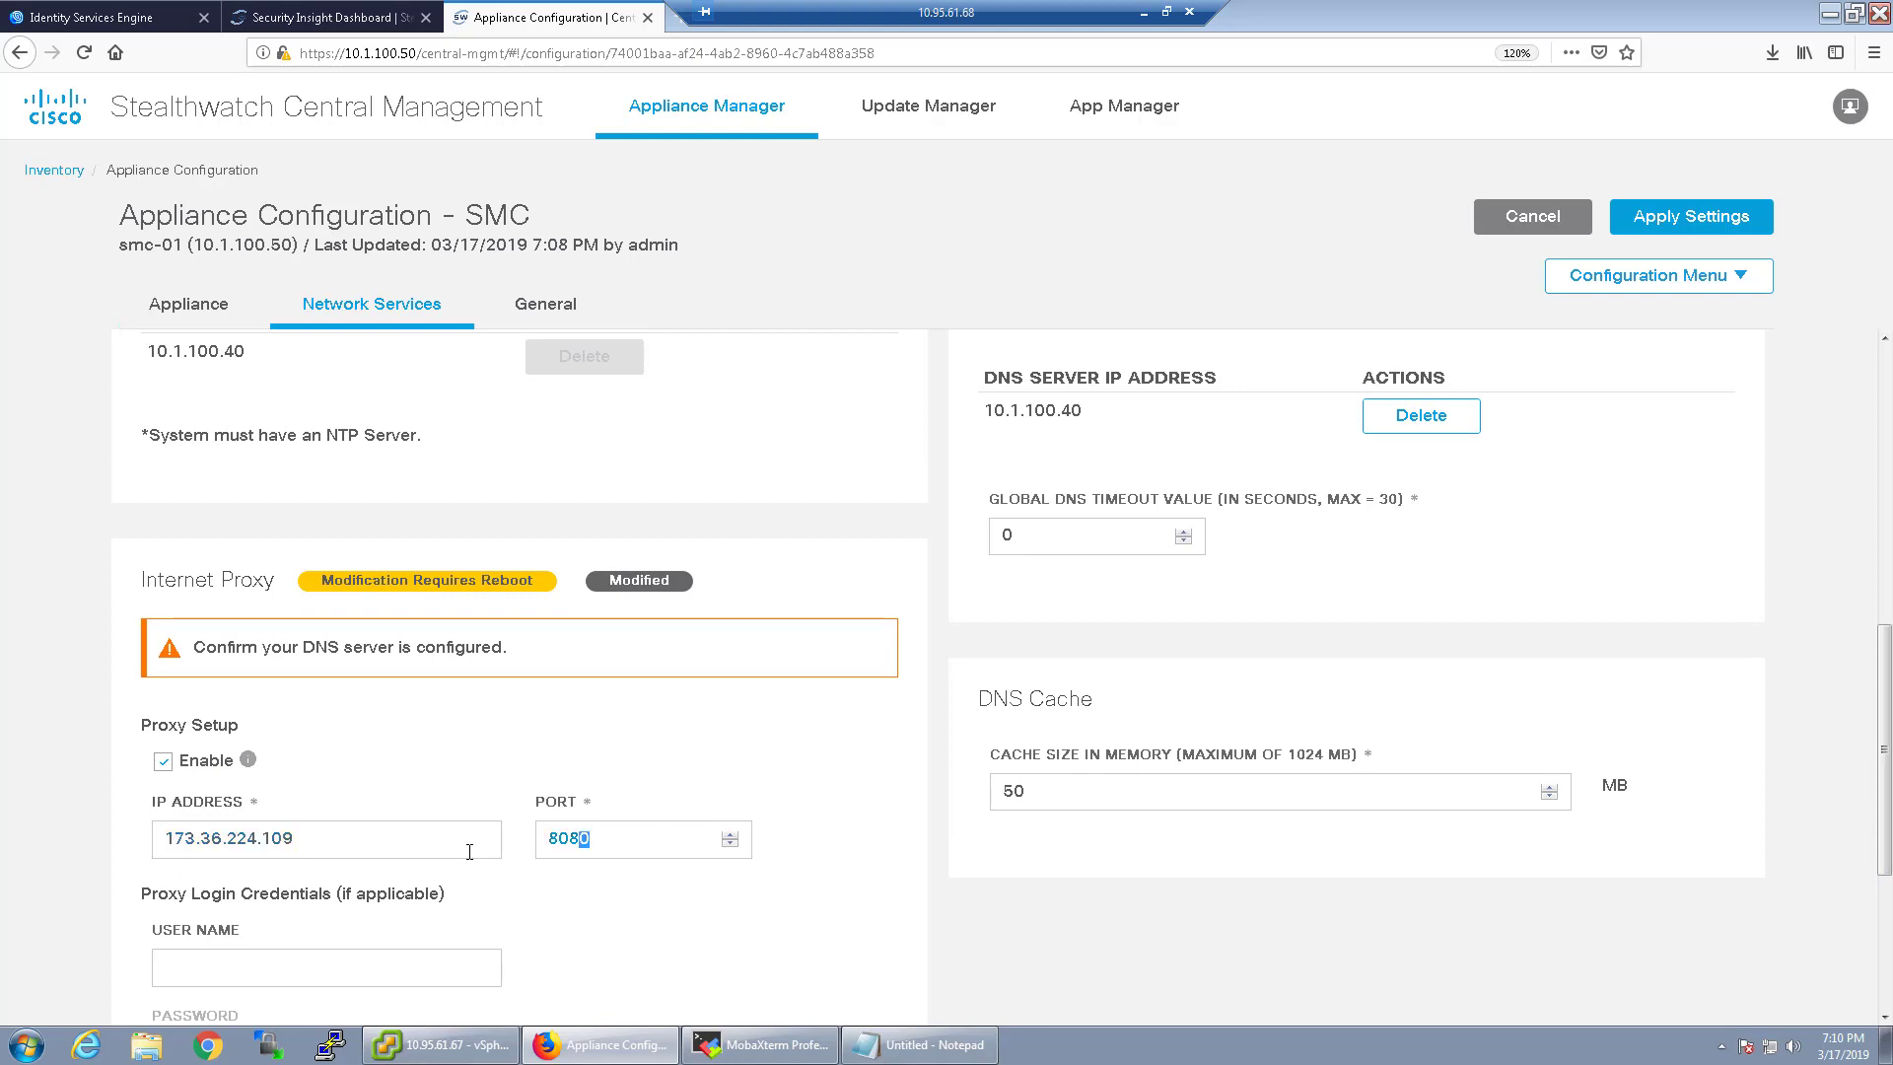
type("80")
scroll(1721, 692, "up", 5)
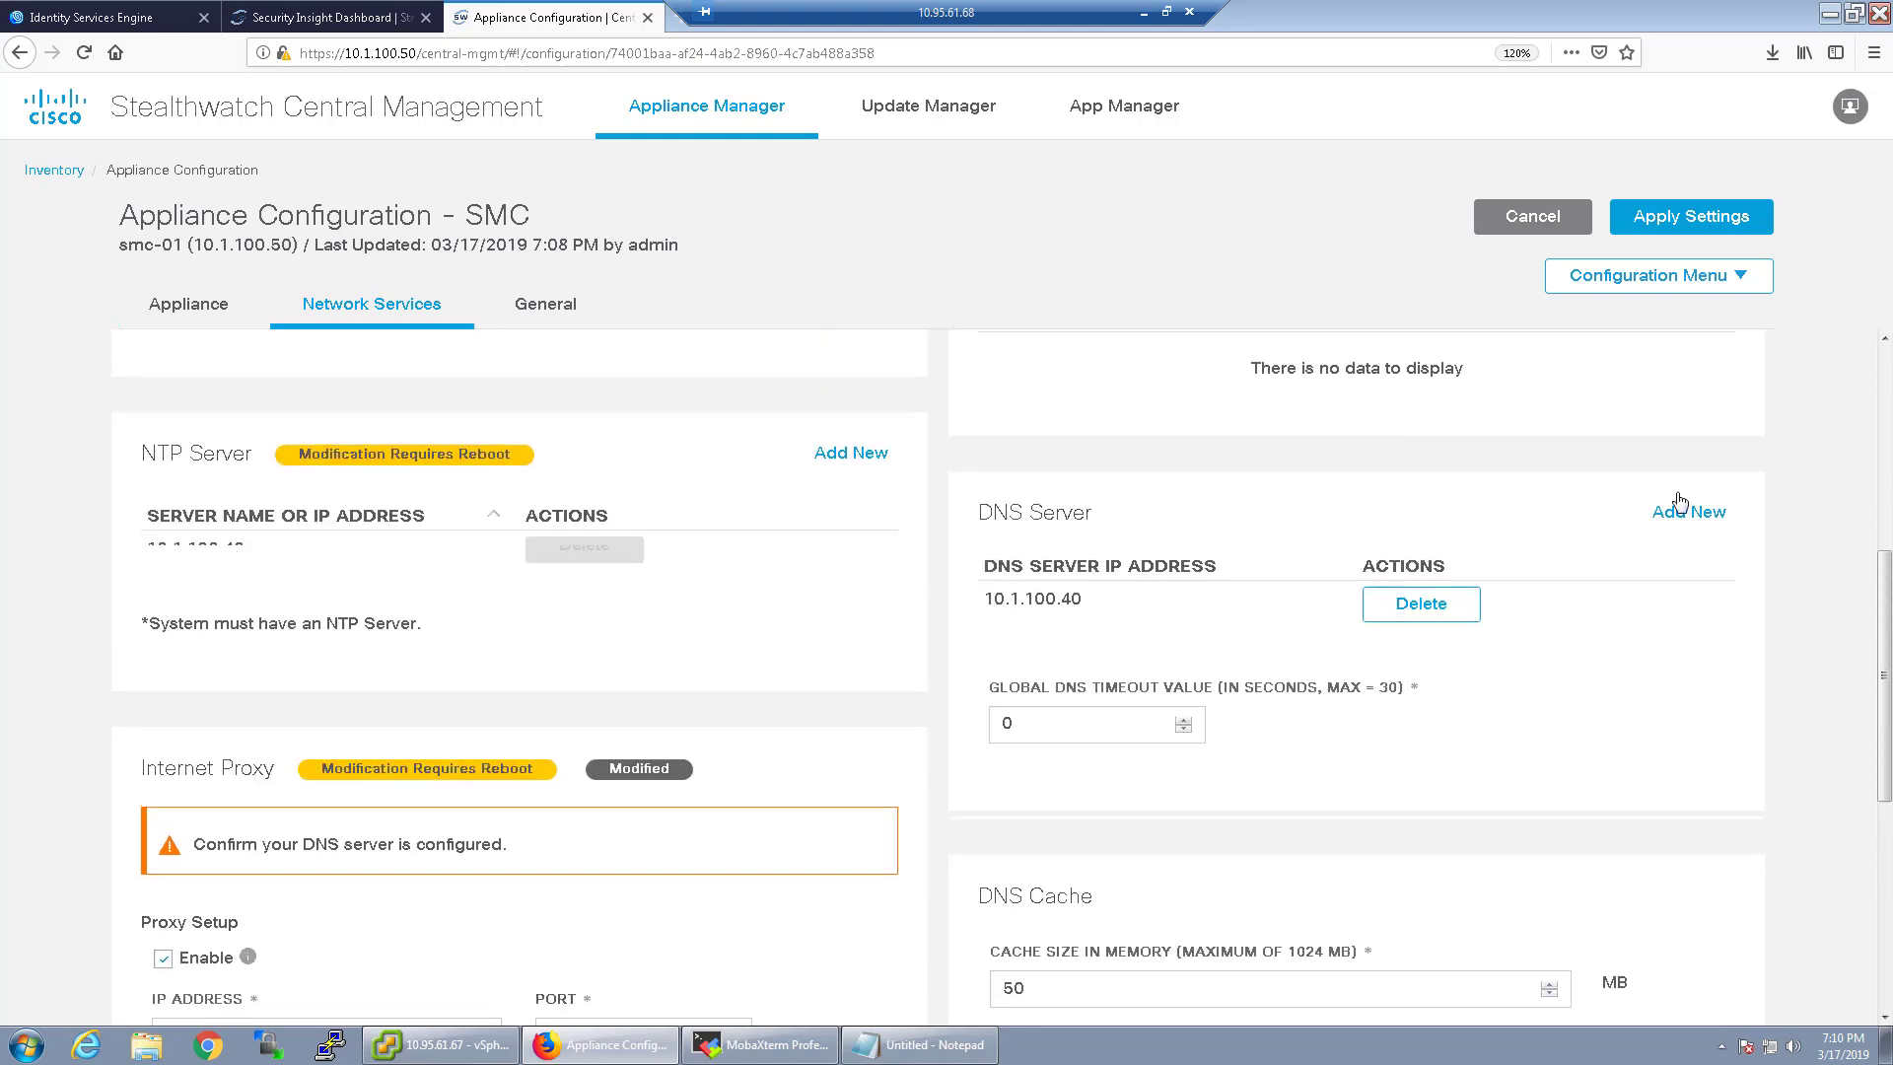
left_click(1702, 230)
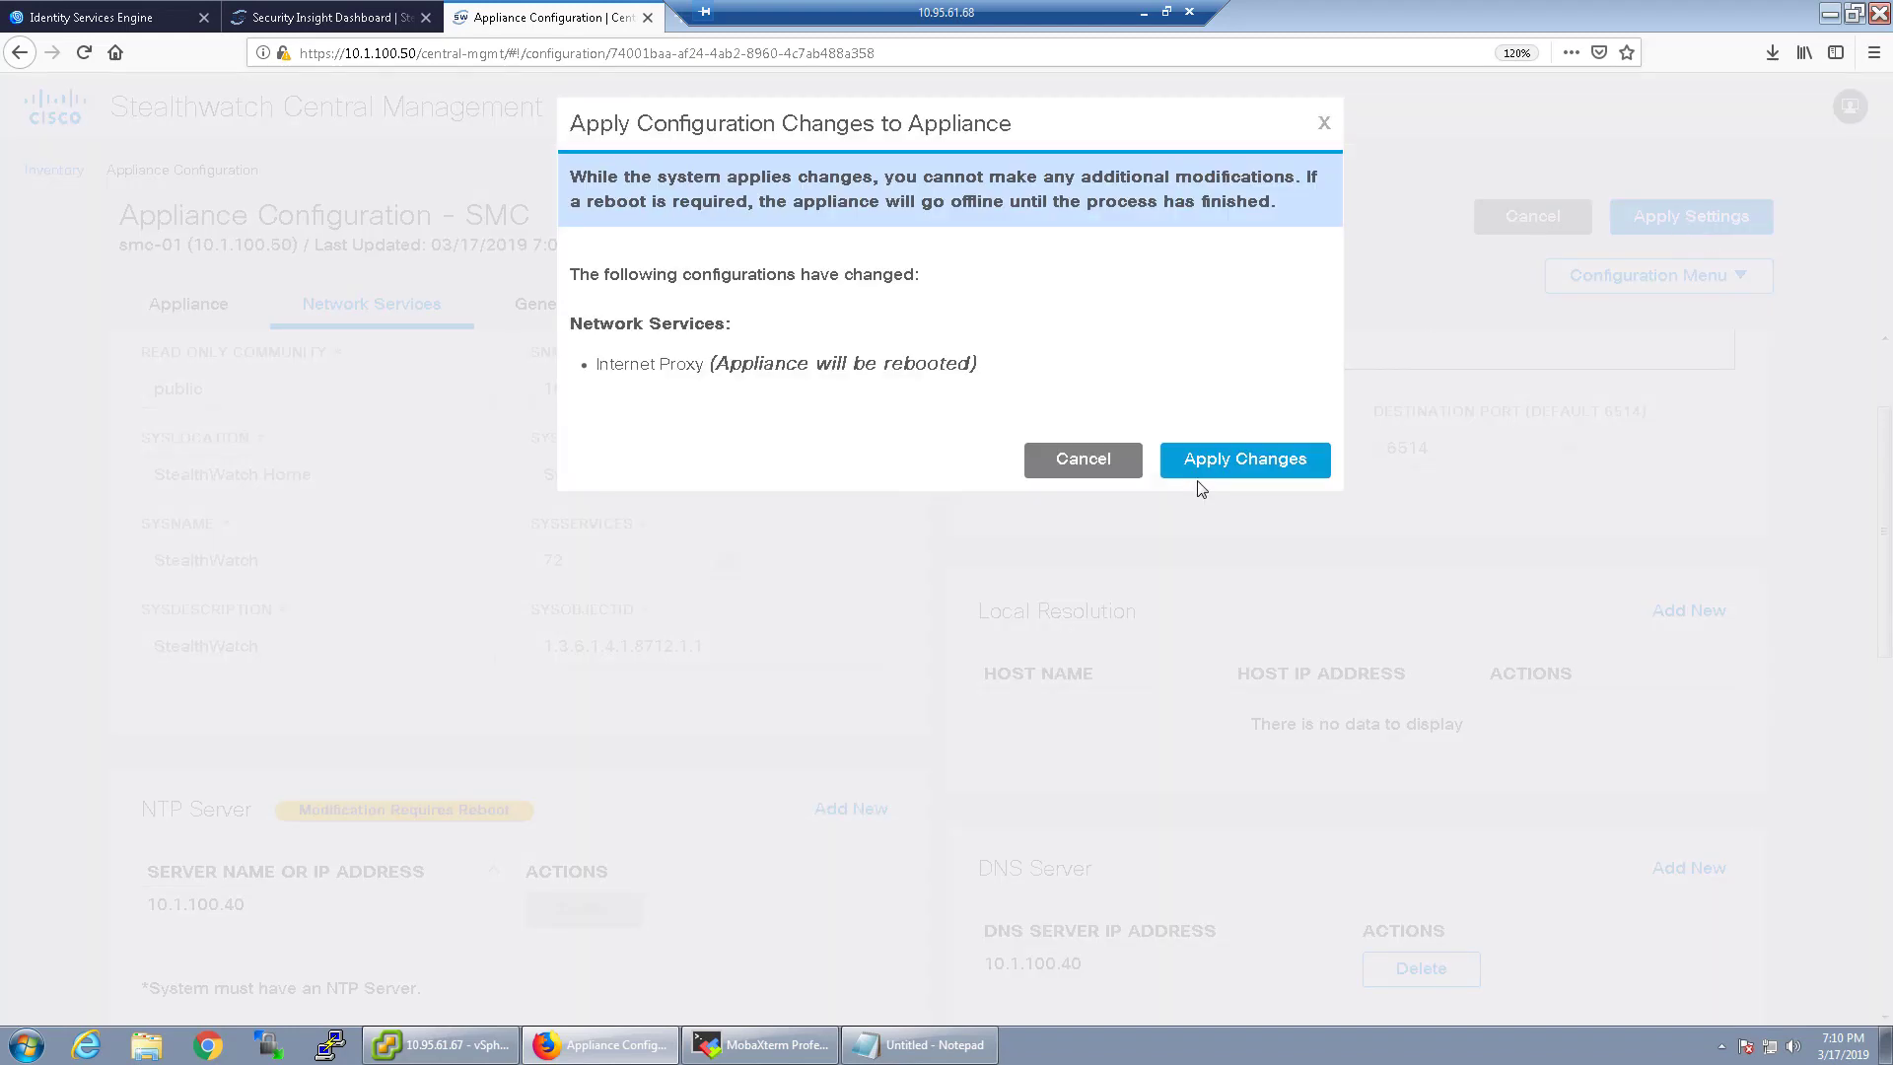
Confirm the SMC proxy change, then open fcnf-01's configuration once both appliances are Up
left_click(1245, 459)
mouse_move(860, 1056)
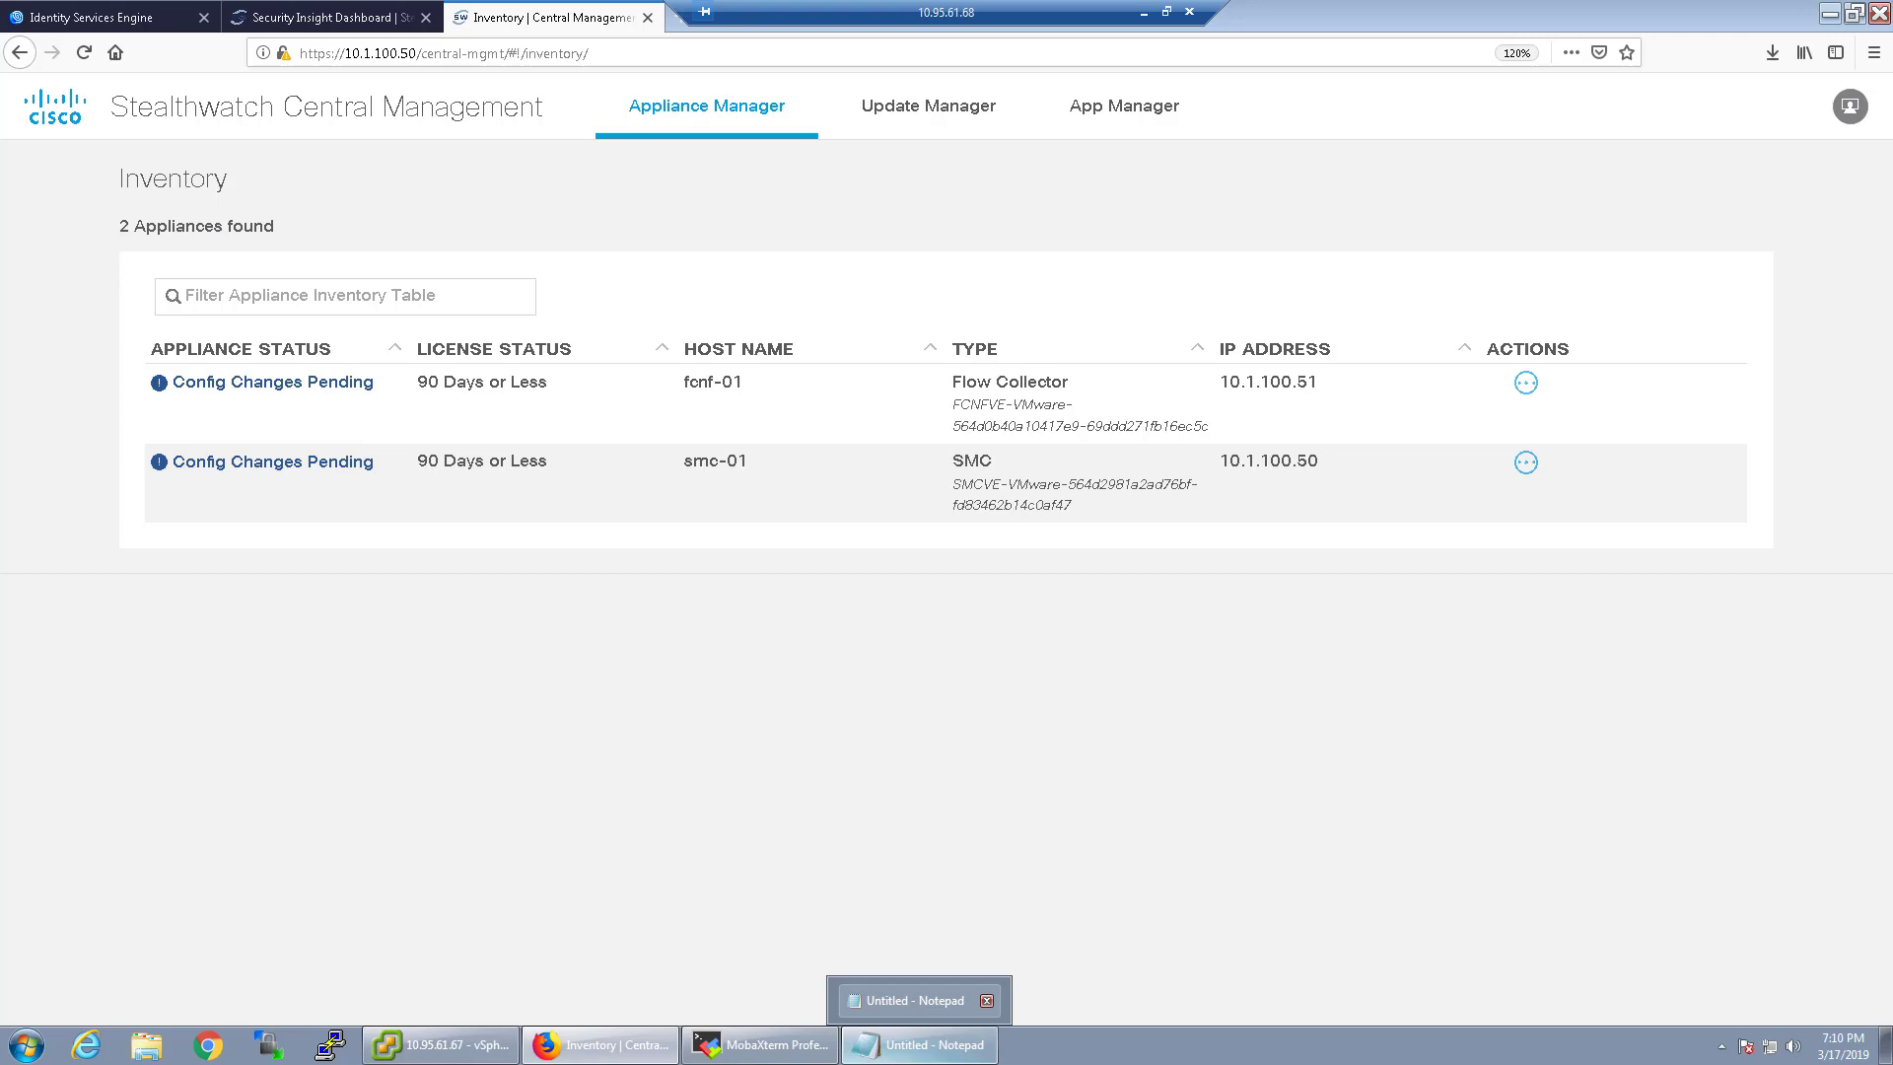
mouse_move(759, 1044)
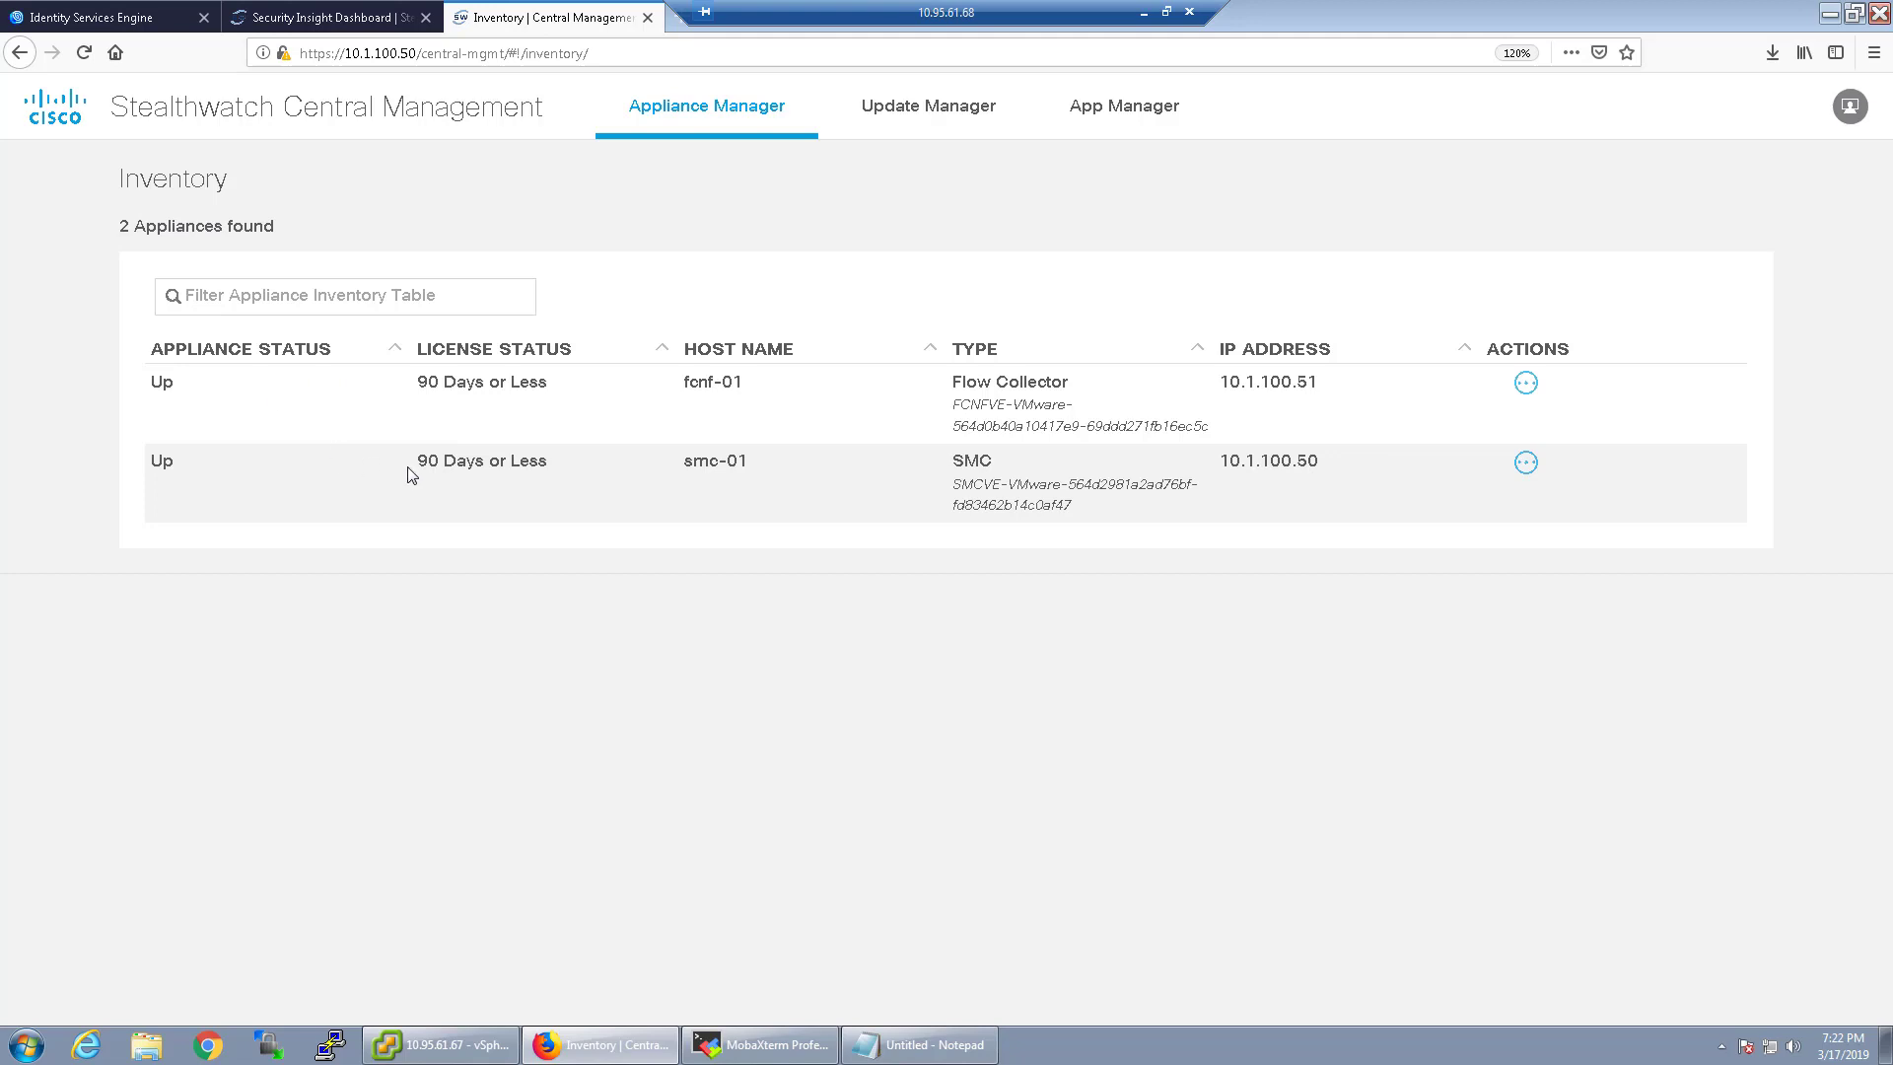
left_click(1523, 383)
left_click(1390, 222)
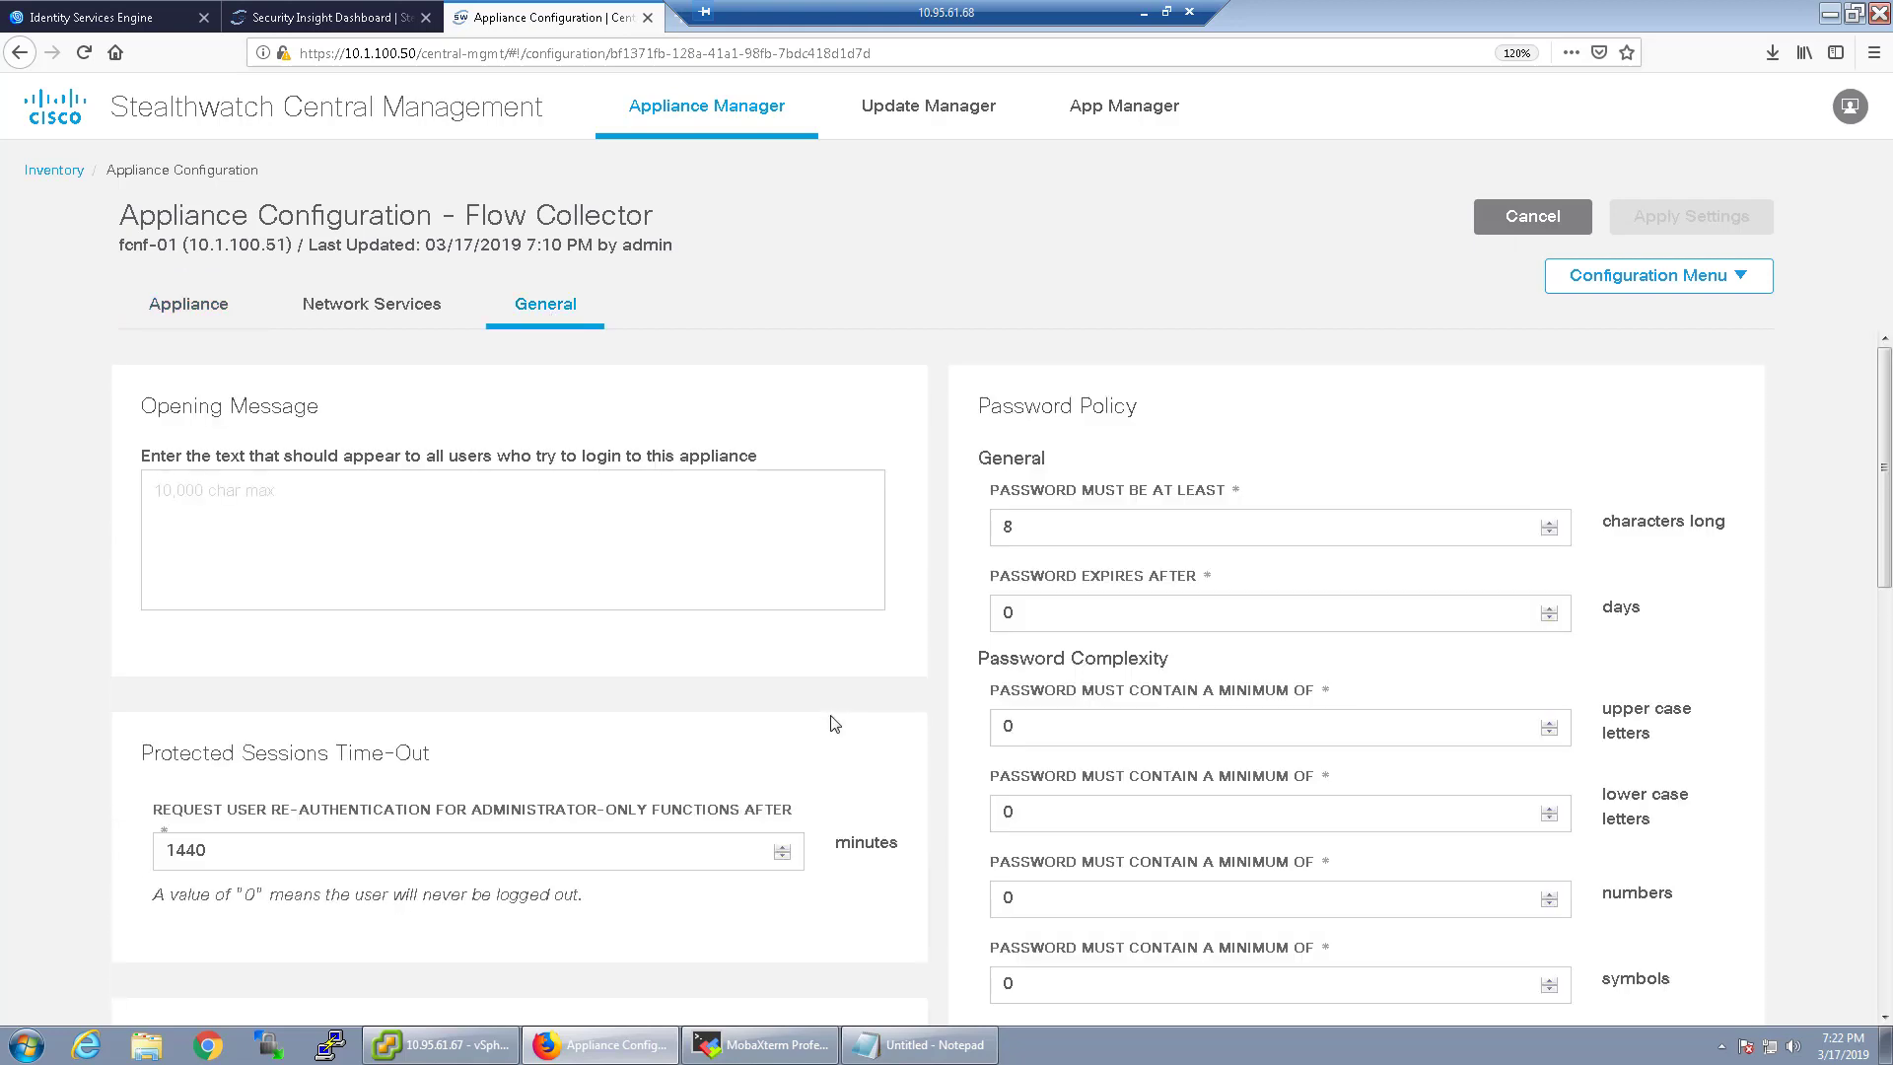
Scroll fcnf-01's General settings down to the External Services section
scroll(832, 729, "down", 2)
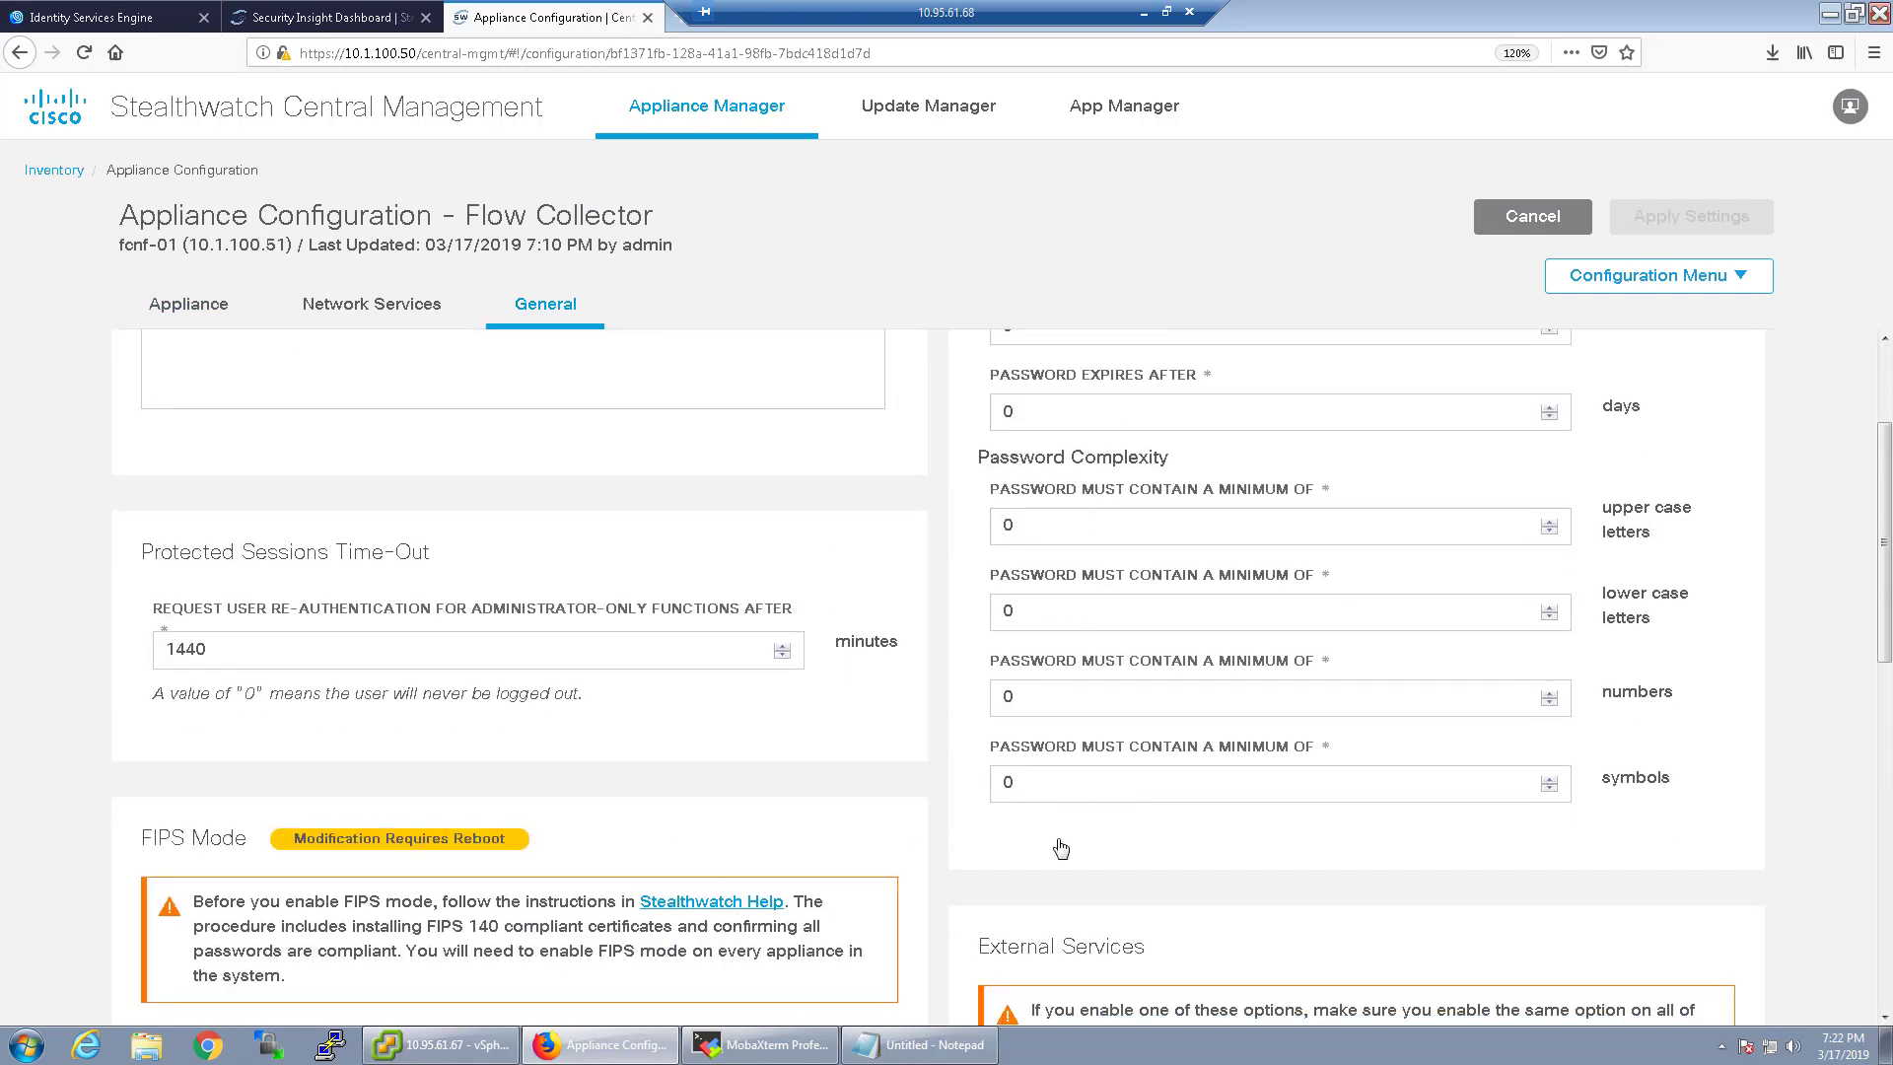
scroll(1061, 852, "down", 1)
scroll(1061, 852, "down", 3)
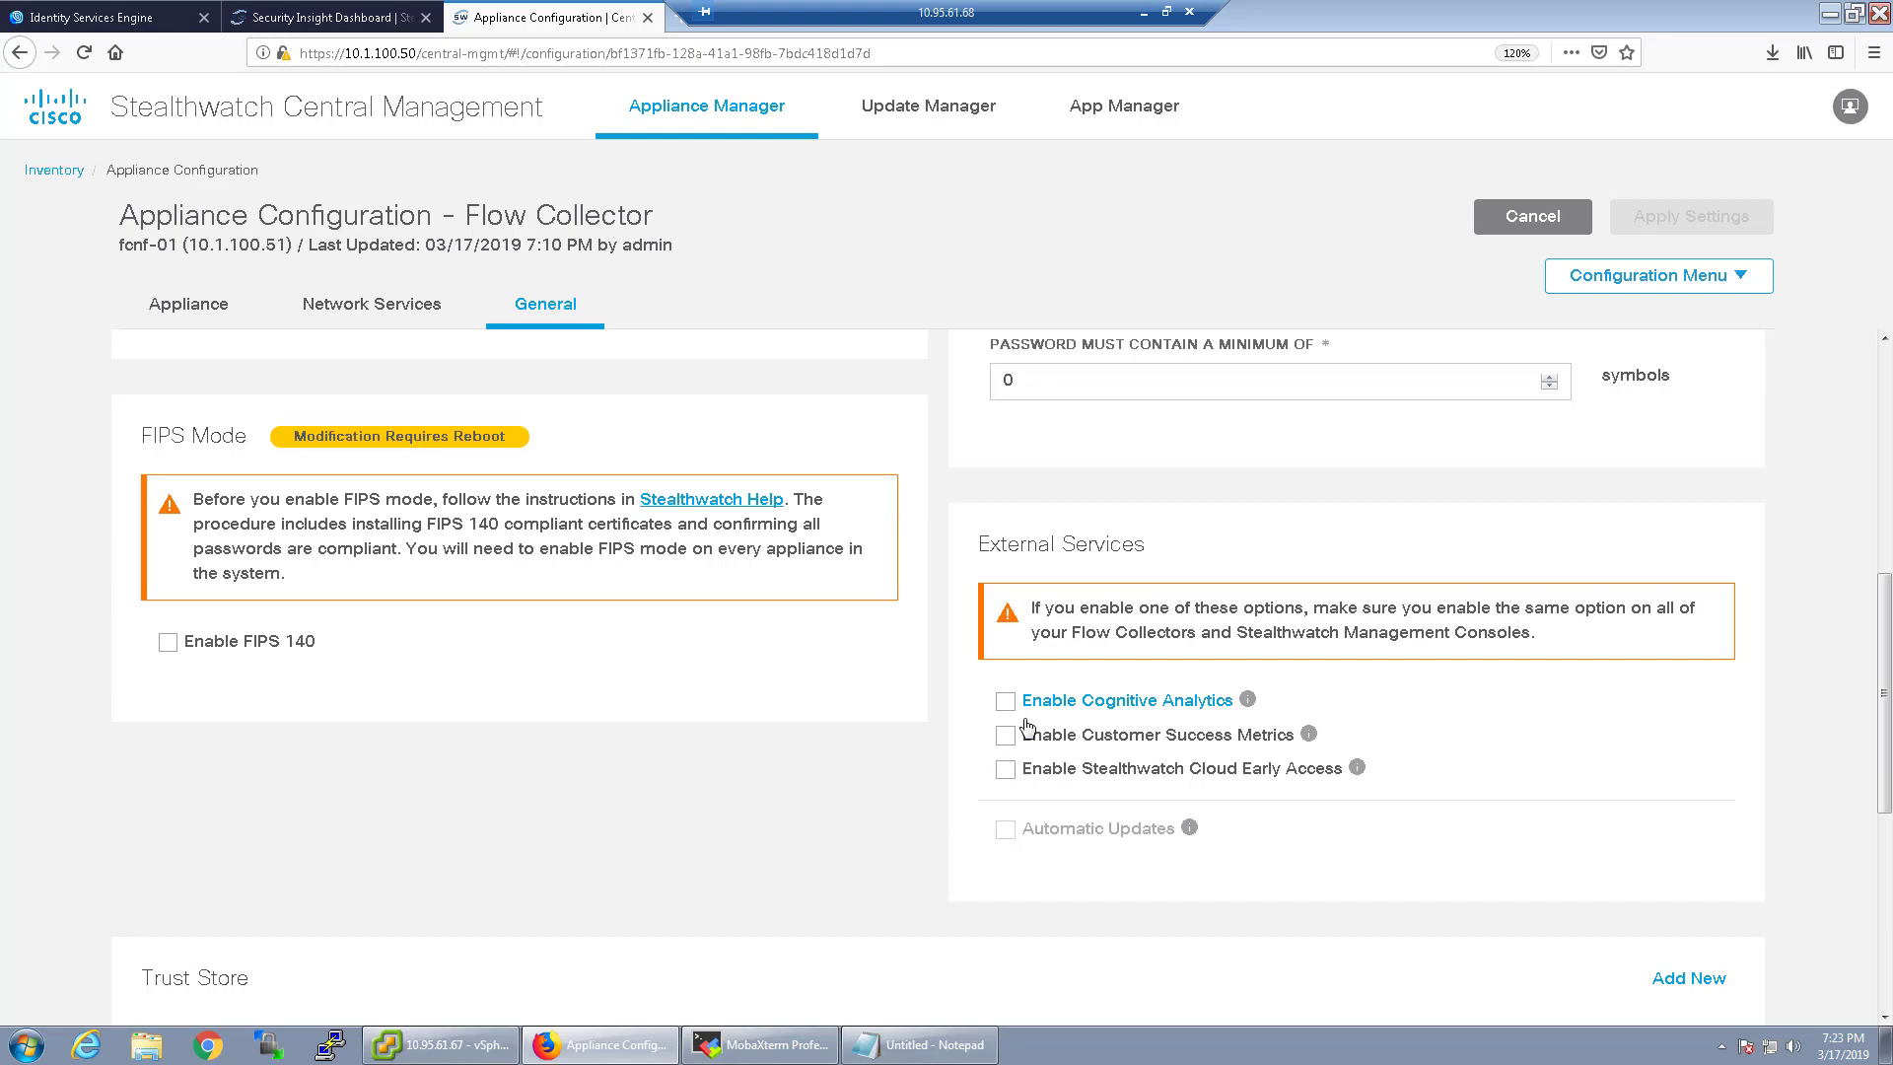
Enable Cognitive Analytics, Customer Success Metrics, Cloud Early Access and Automatic Updates, then apply
left_click(1005, 701)
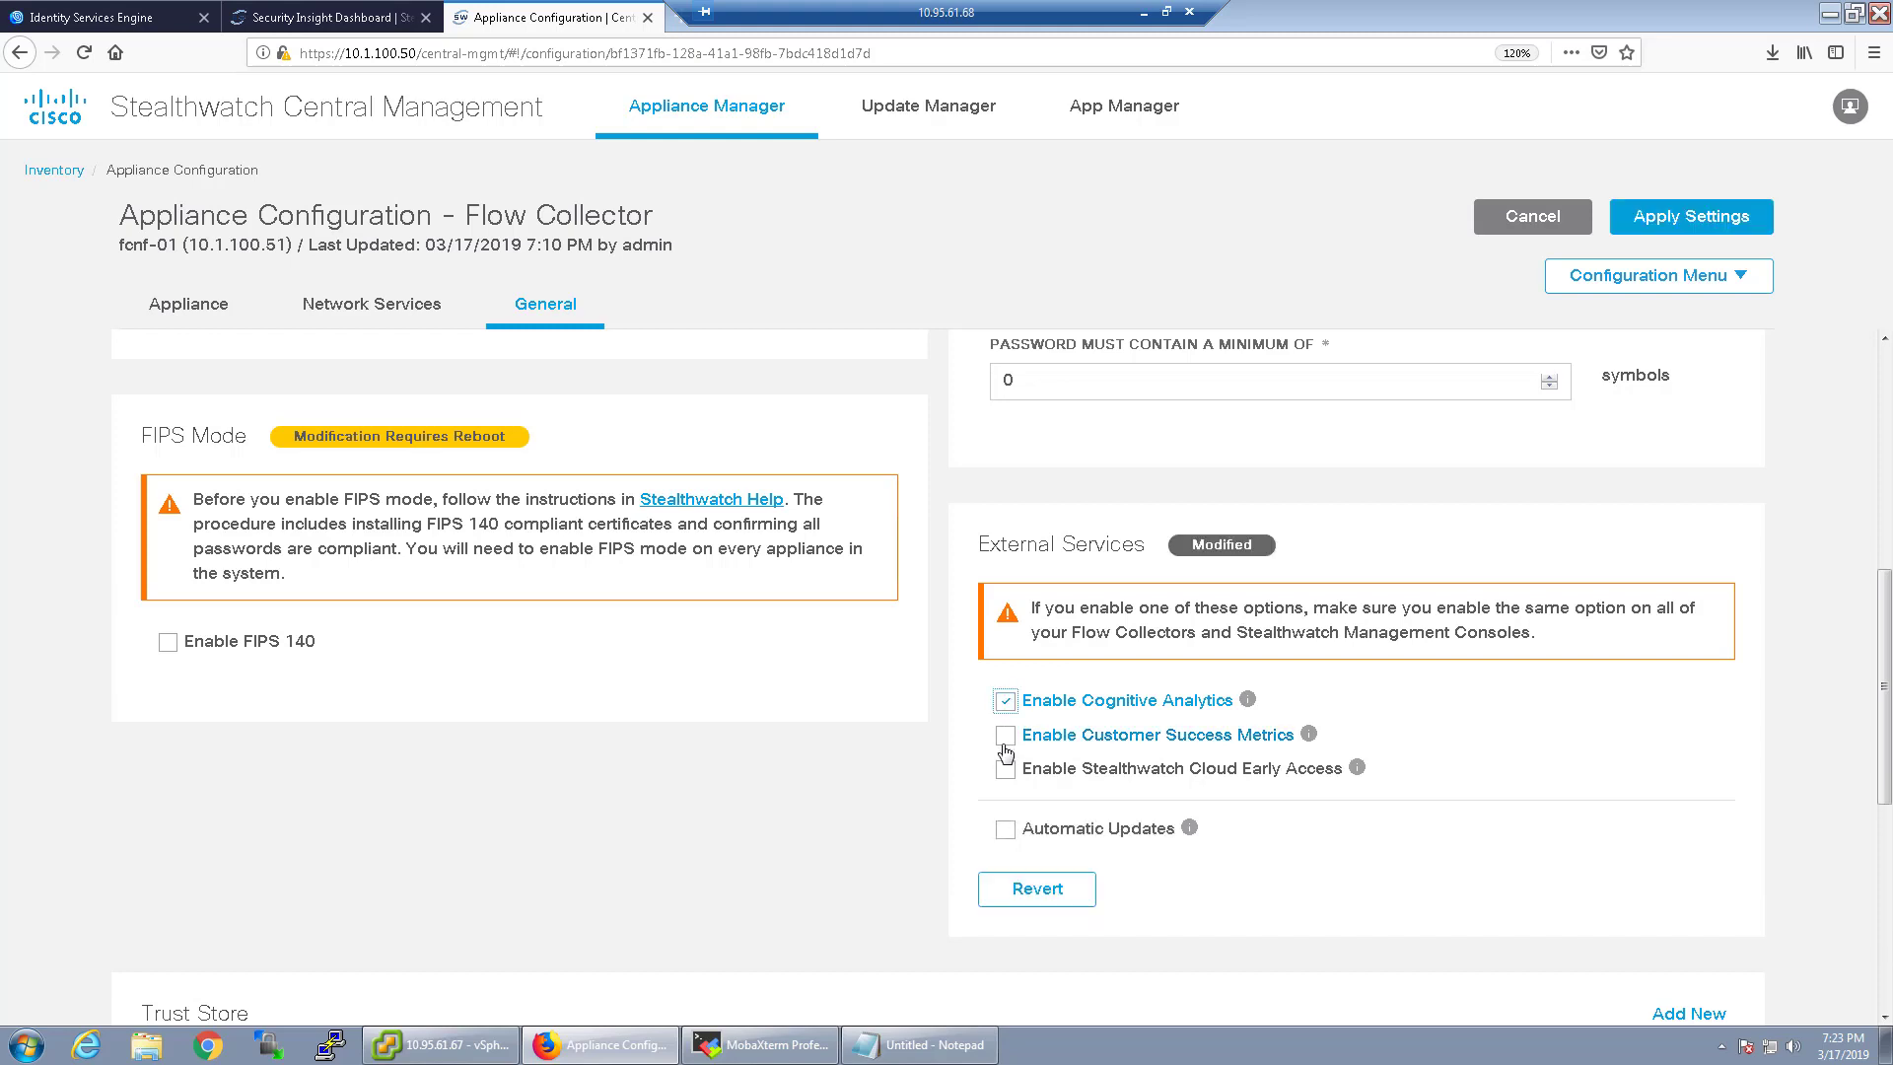
left_click(1005, 734)
scroll(1007, 818, "down", 3)
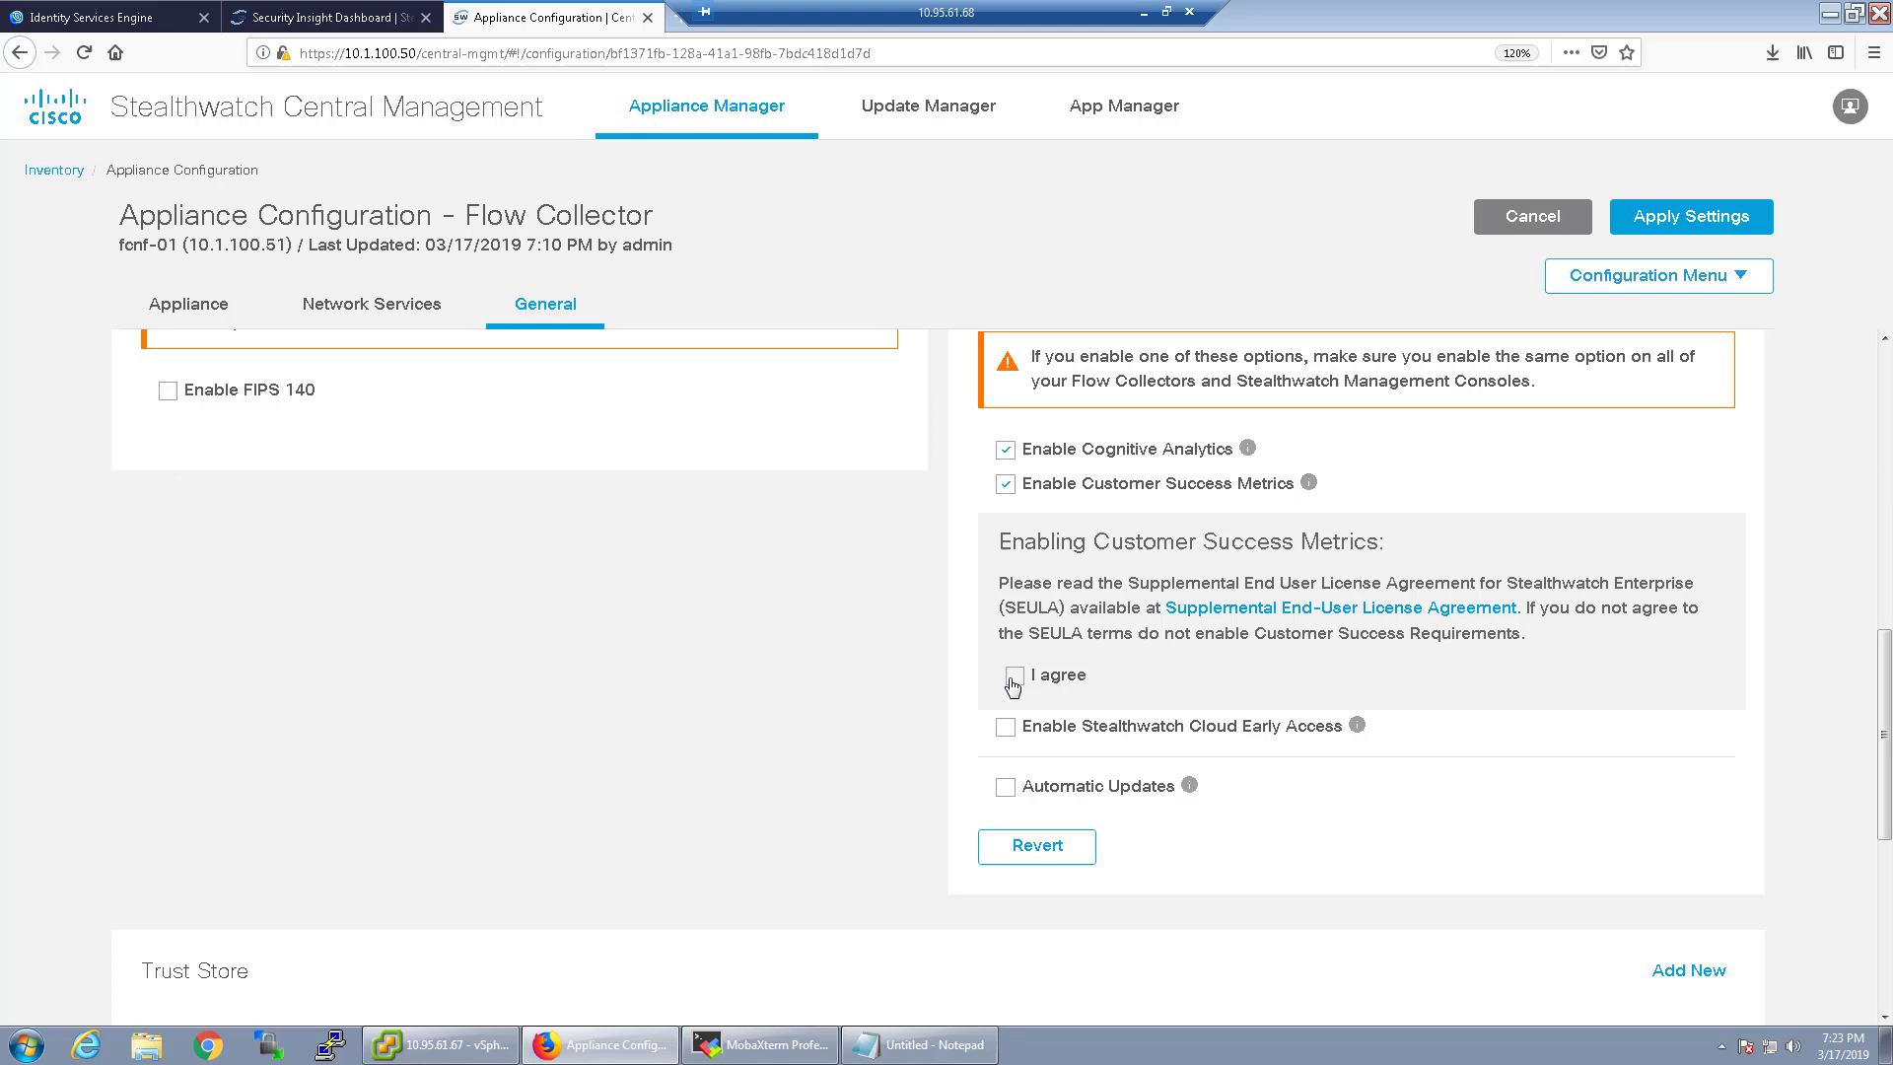
left_click(1014, 677)
left_click(1005, 727)
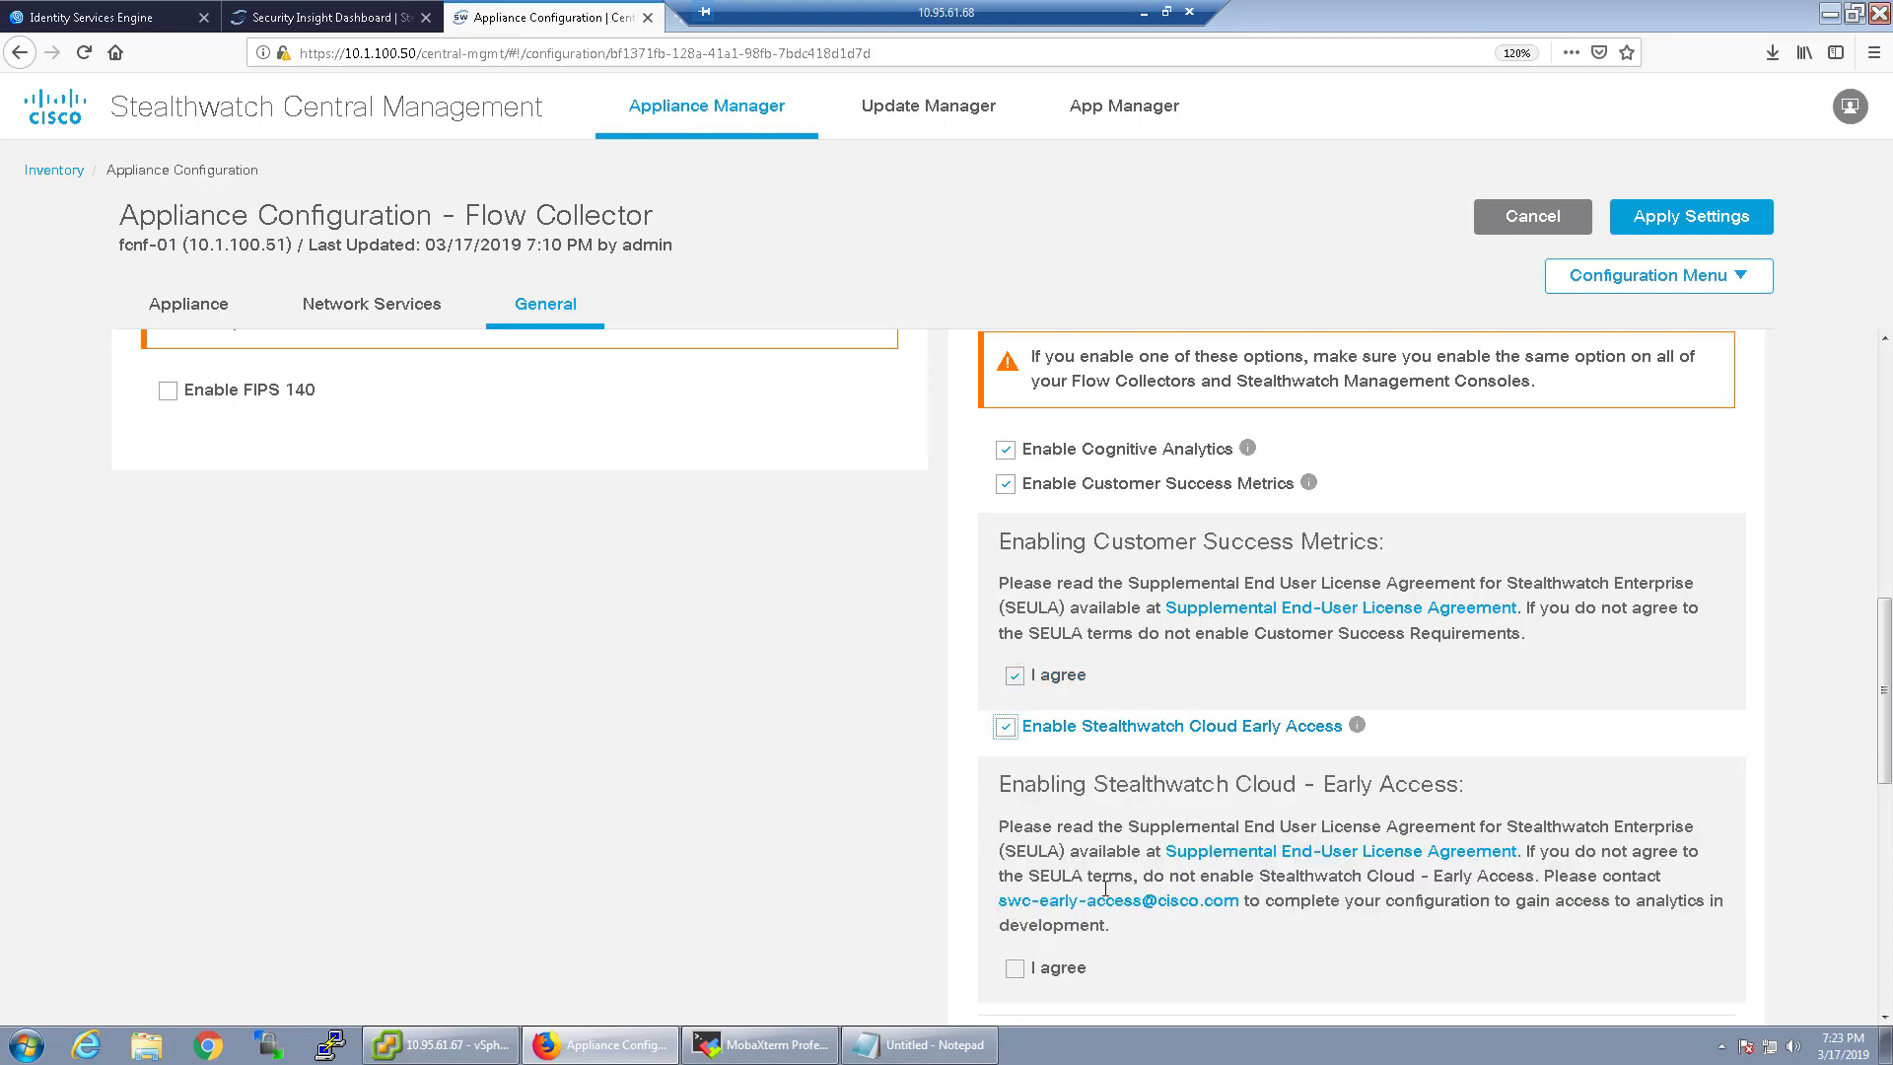
scroll(1223, 944, "down", 2)
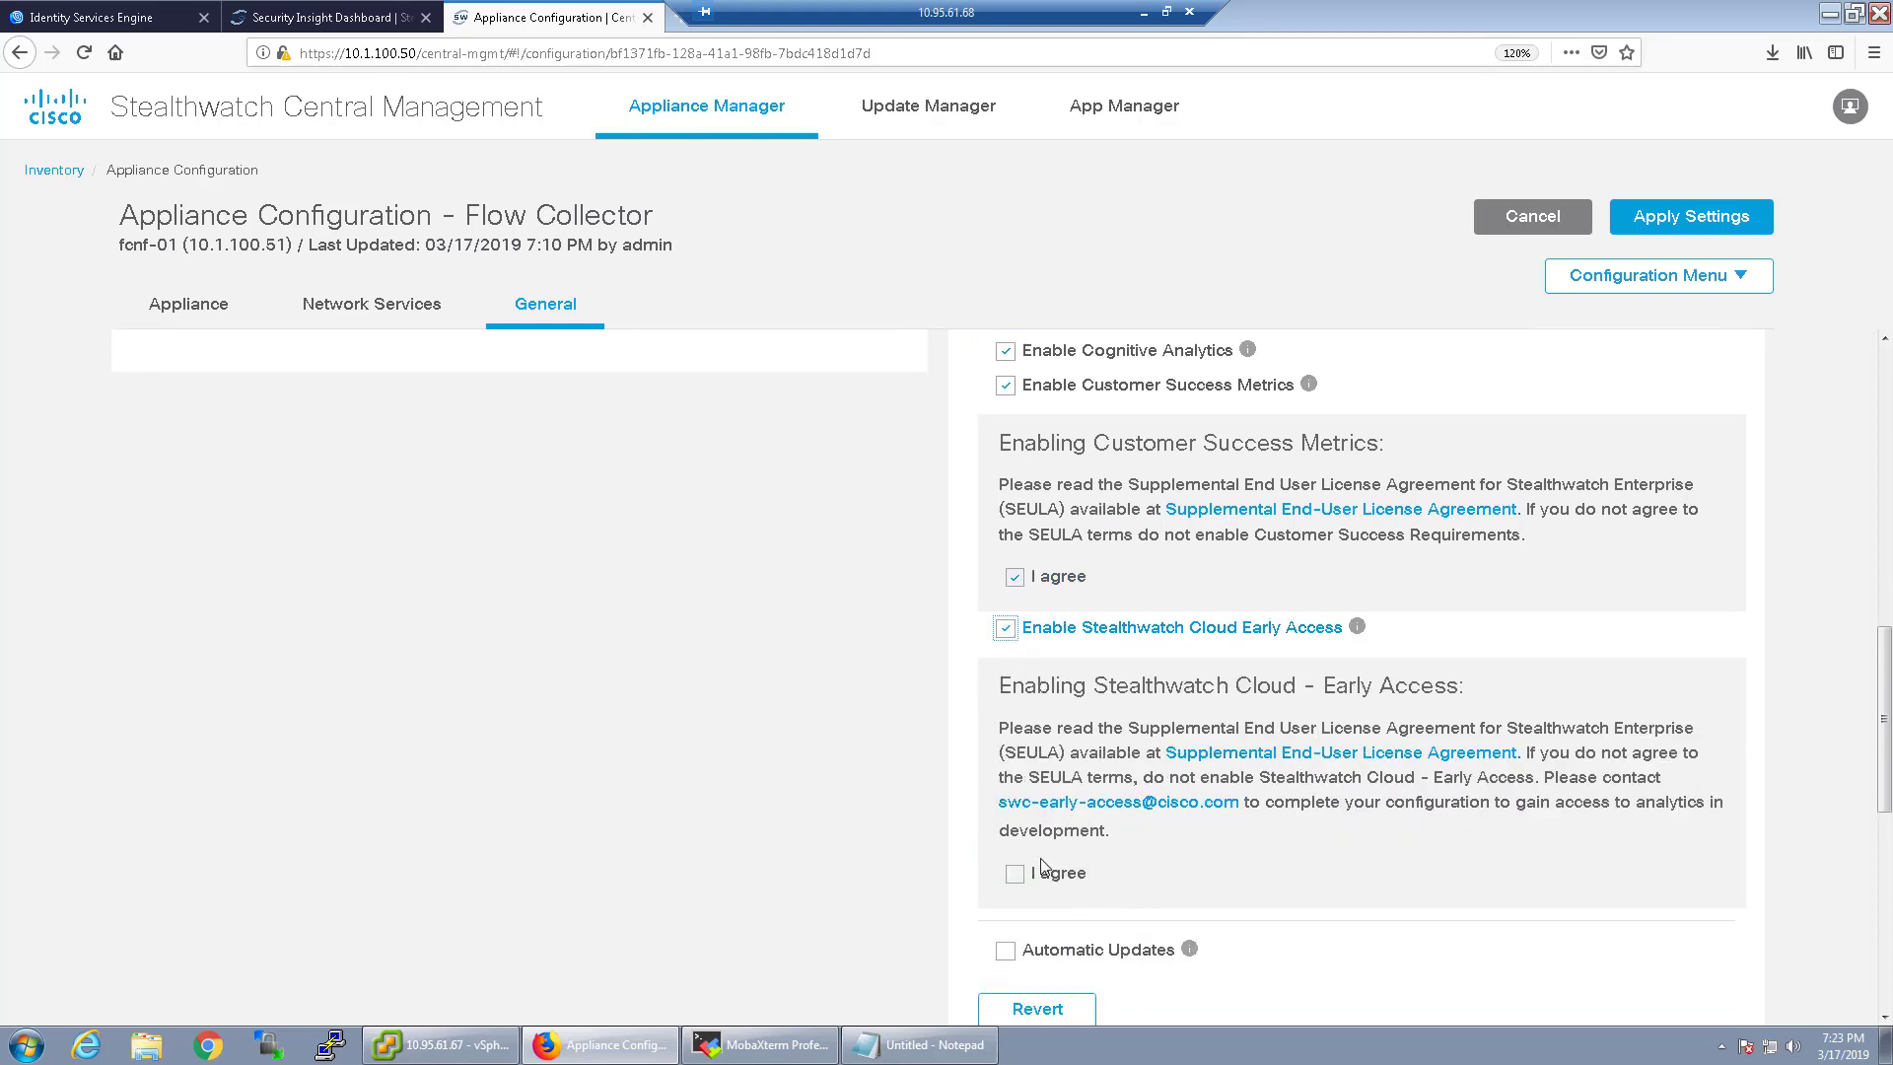
left_click(1014, 868)
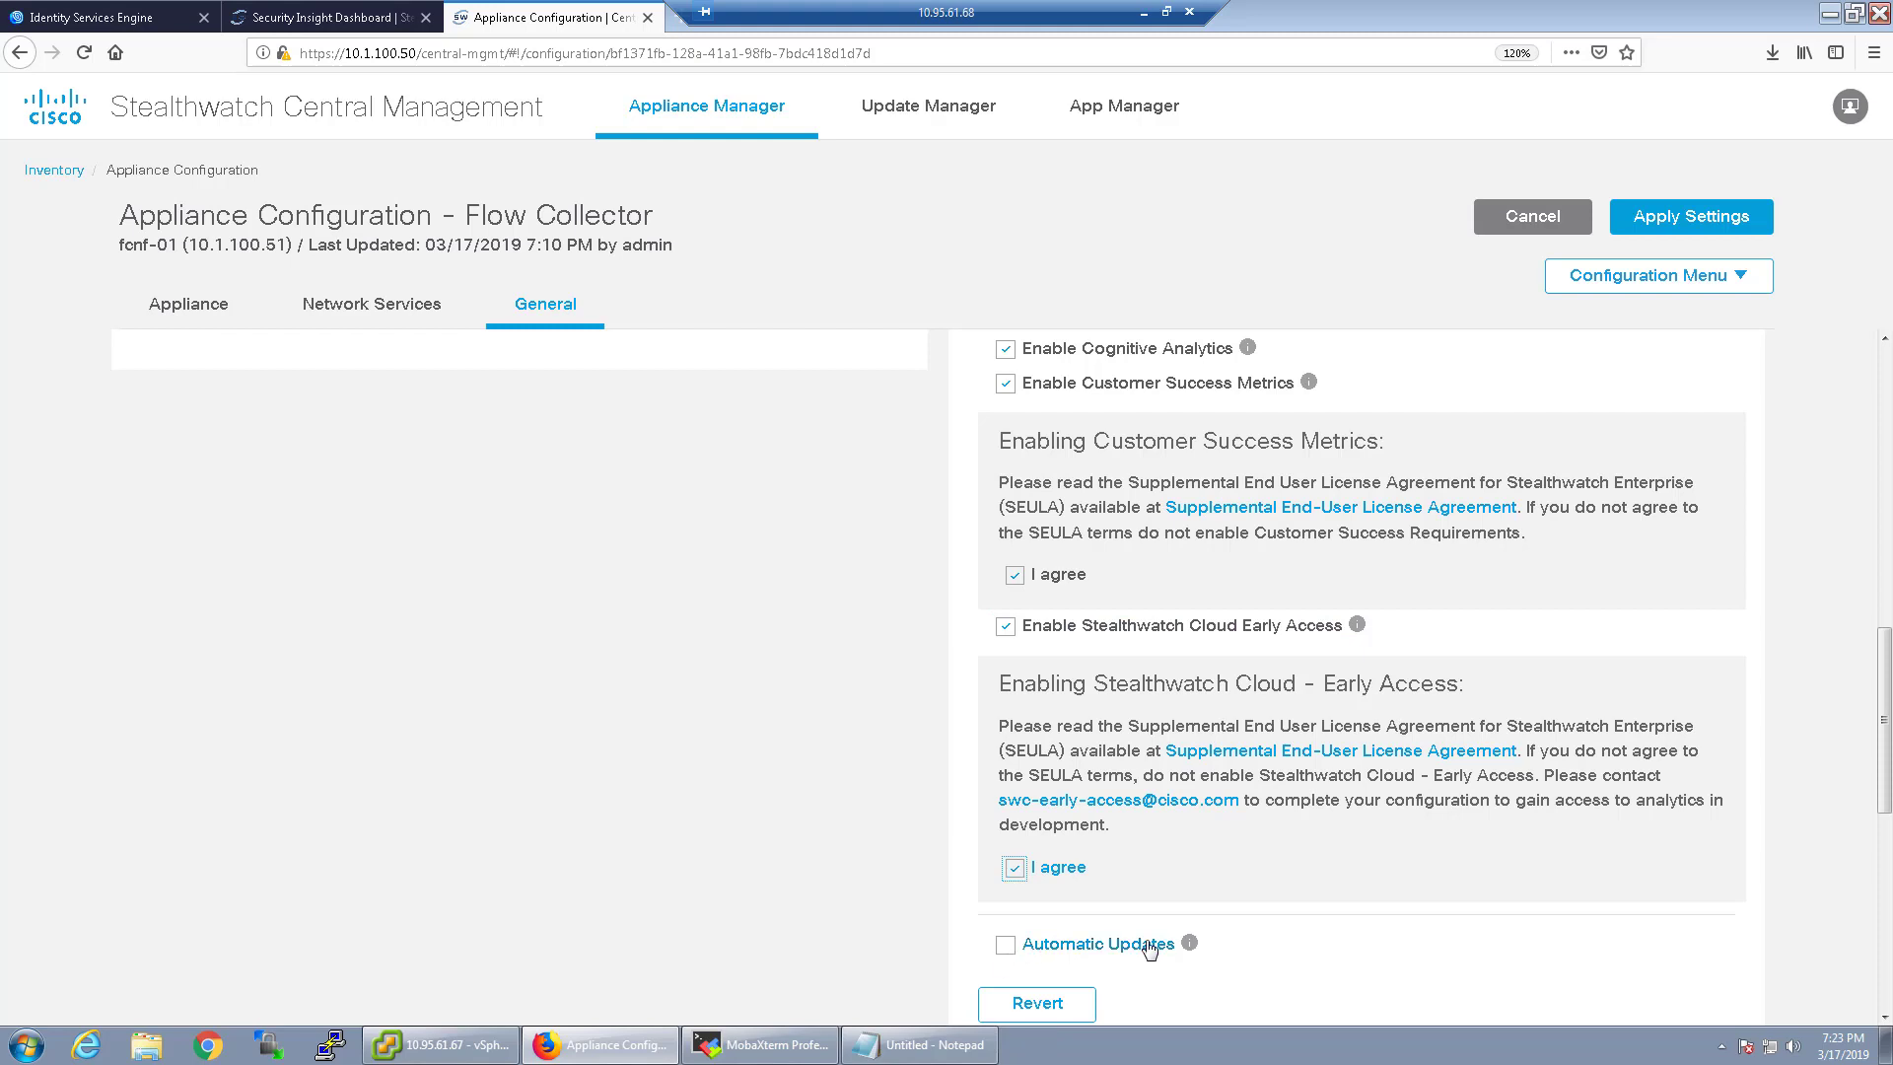
left_click(1006, 947)
scroll(1097, 950, "down", 3)
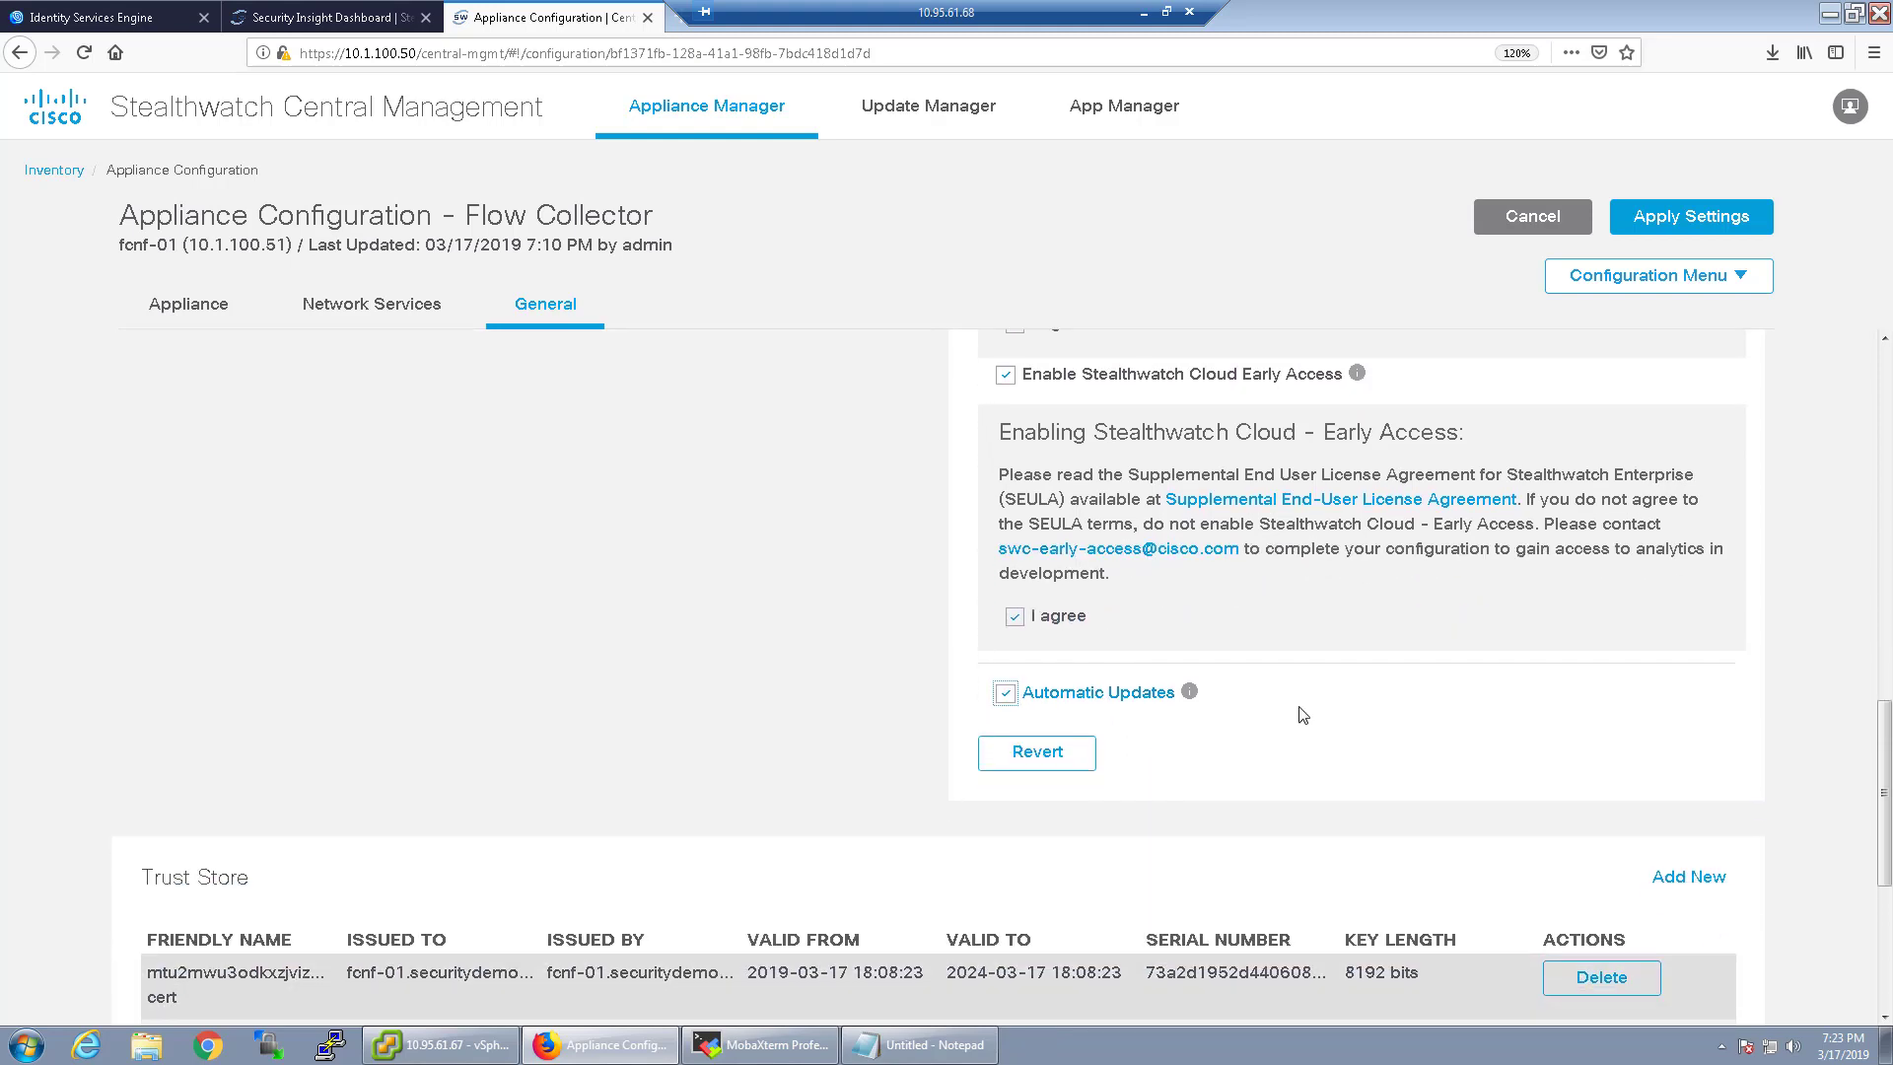
scroll(1196, 743, "up", 3)
left_click(1660, 225)
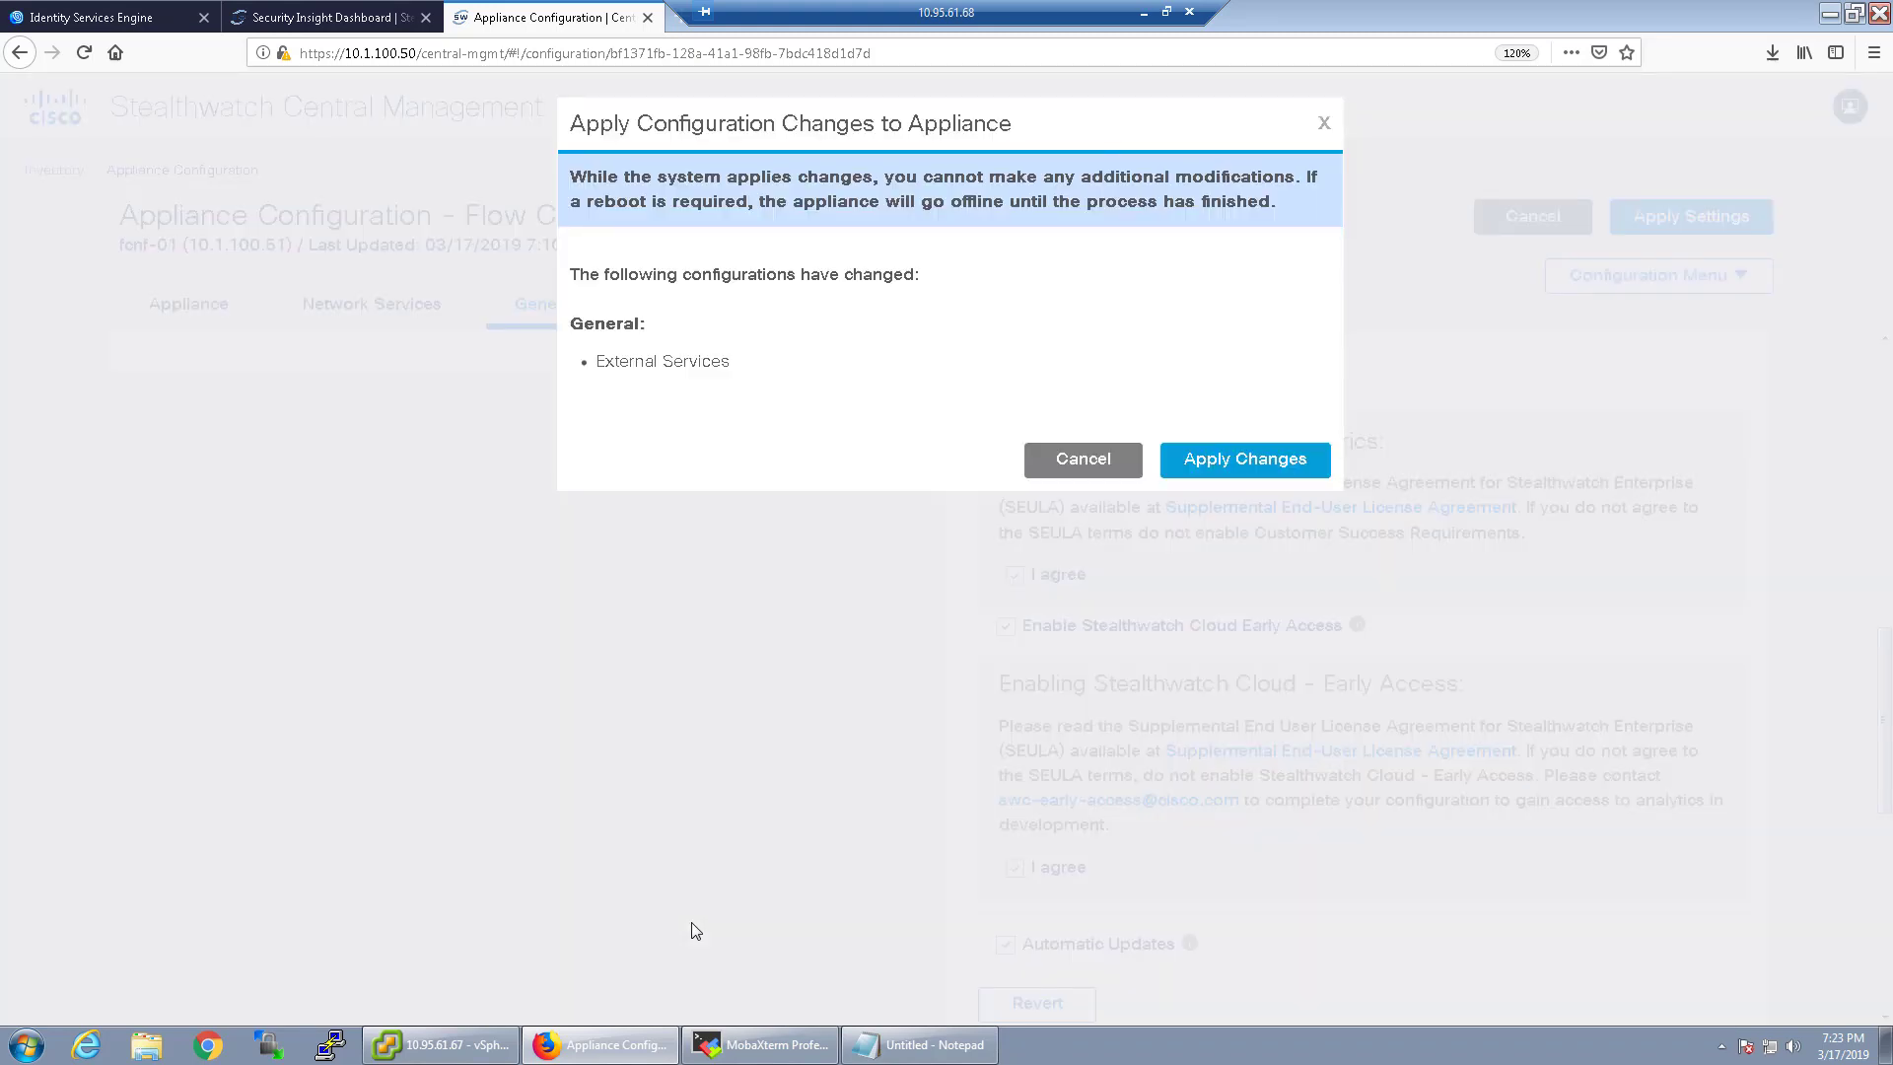
left_click(1251, 457)
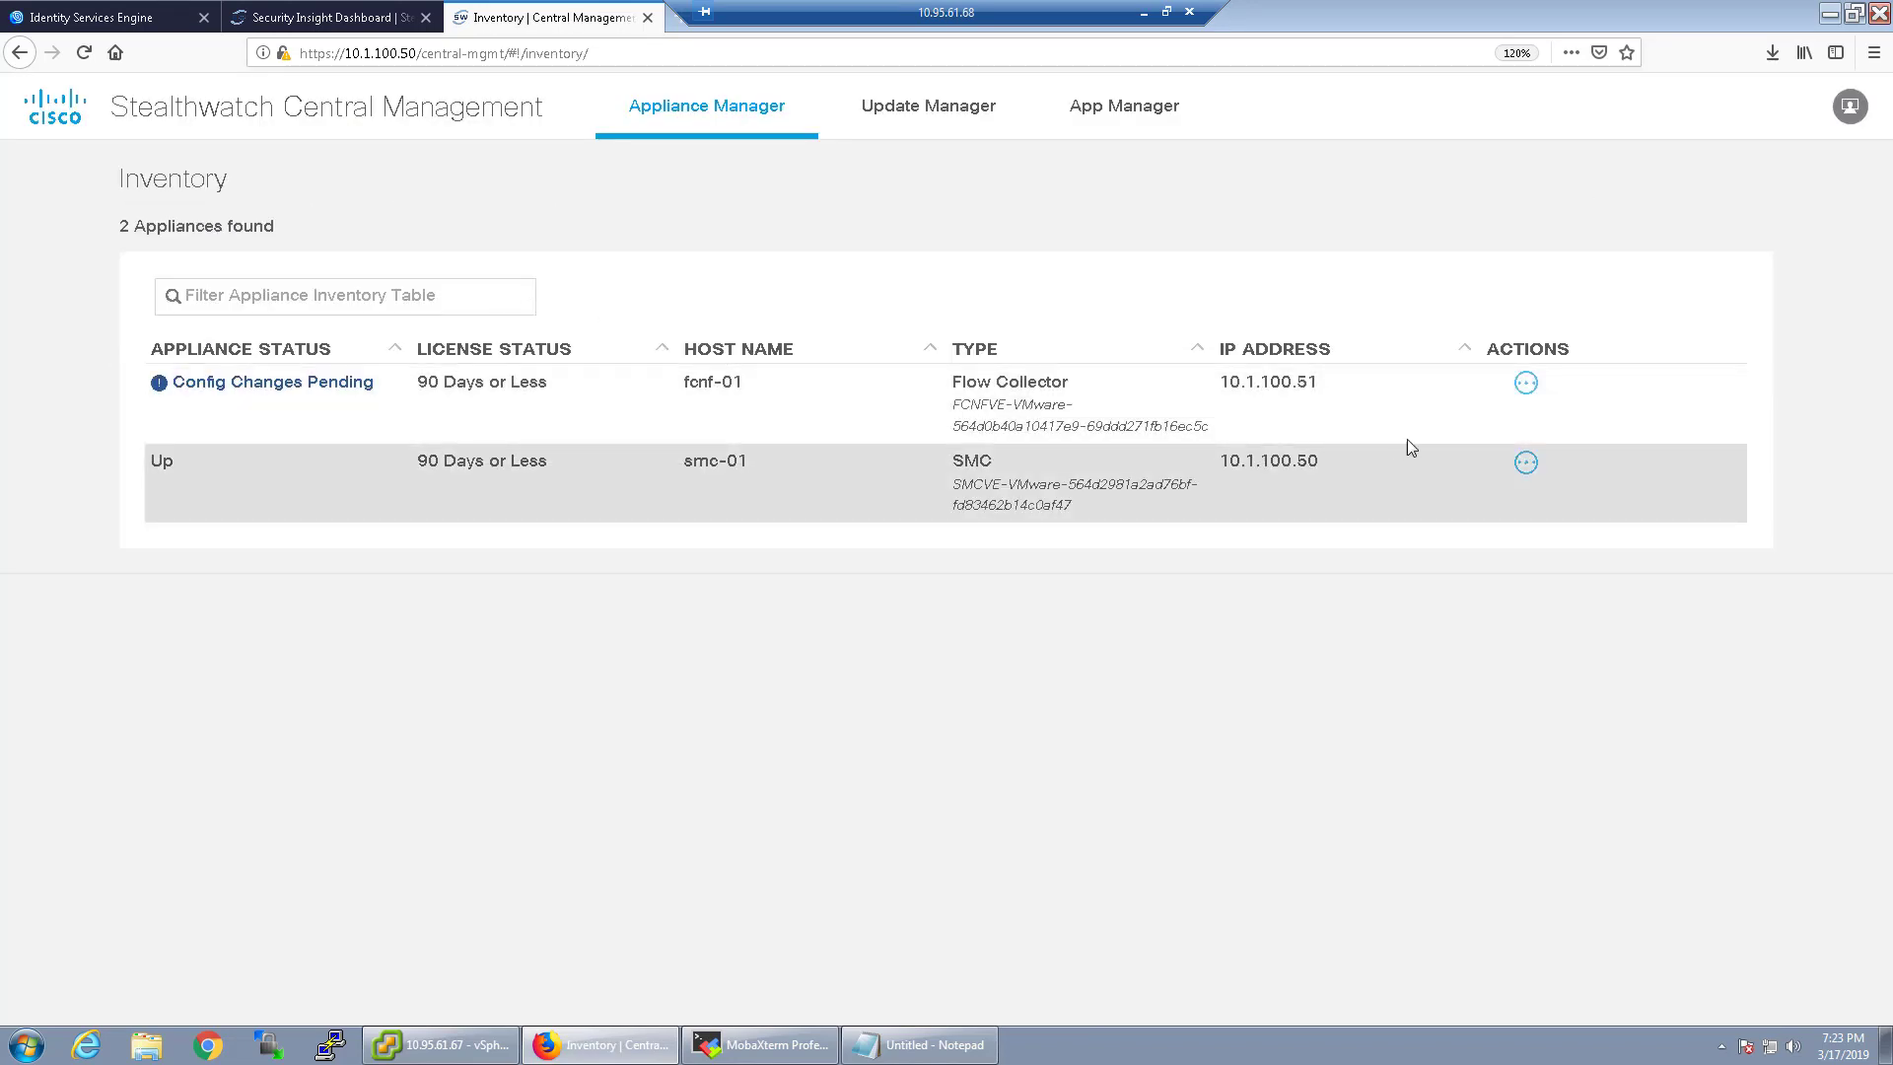
Open smc-01's appliance configuration on the General settings tab
left_click(1526, 463)
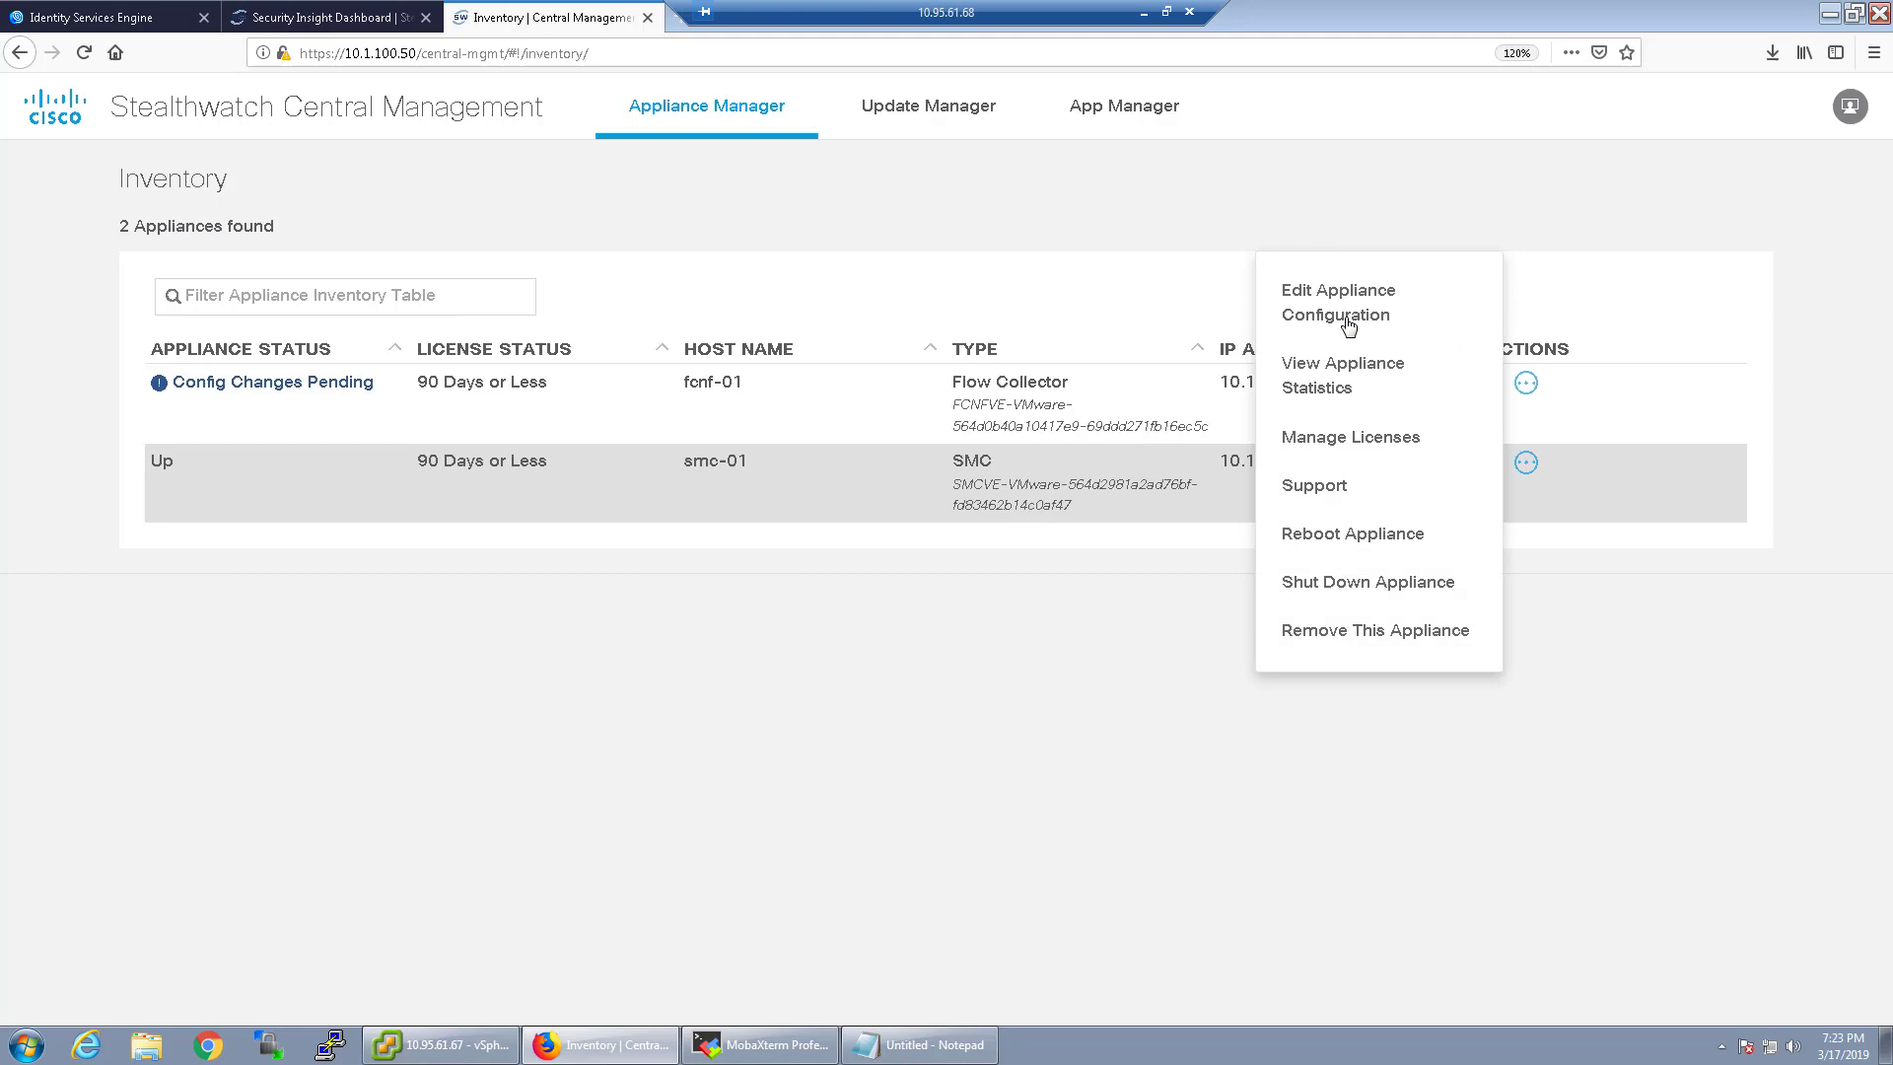
left_click(1336, 316)
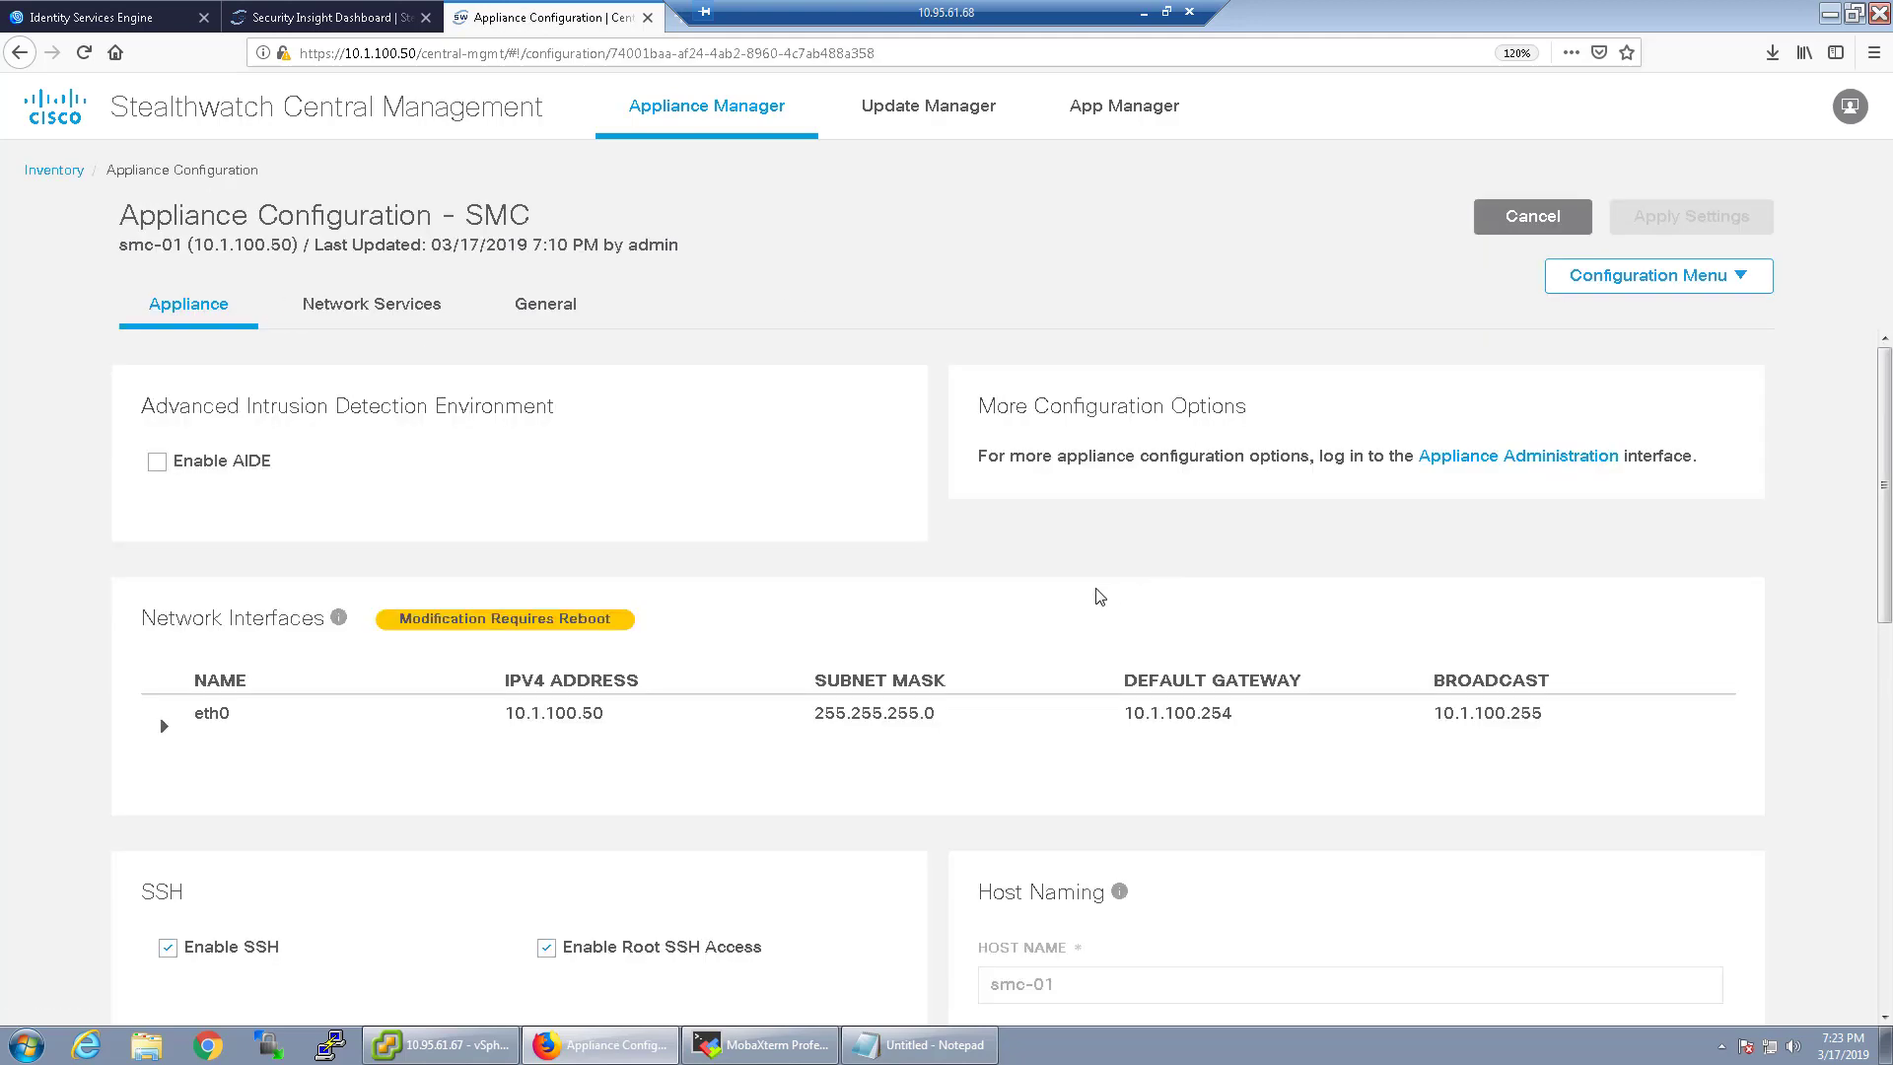
scroll(921, 524, "down", 2)
left_click(544, 305)
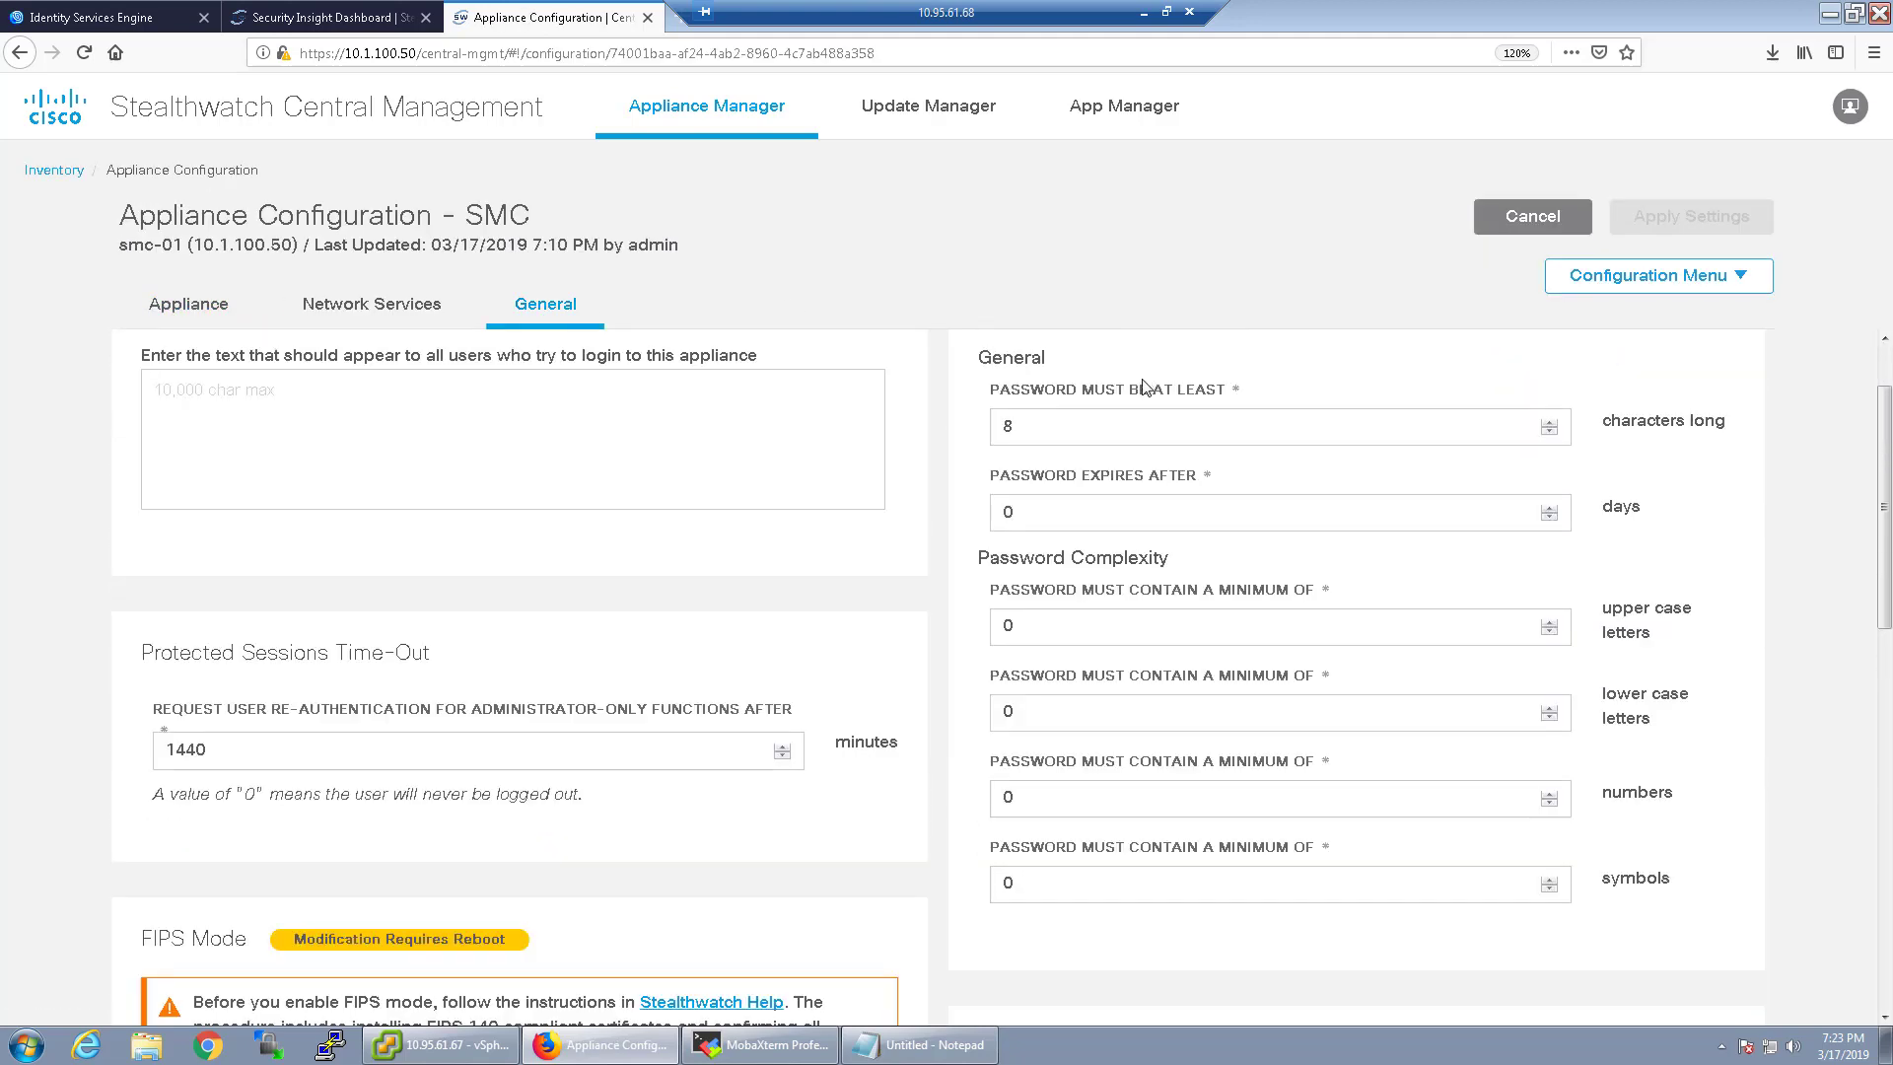
scroll(478, 571, "down", 2)
scroll(233, 436, "up", 3)
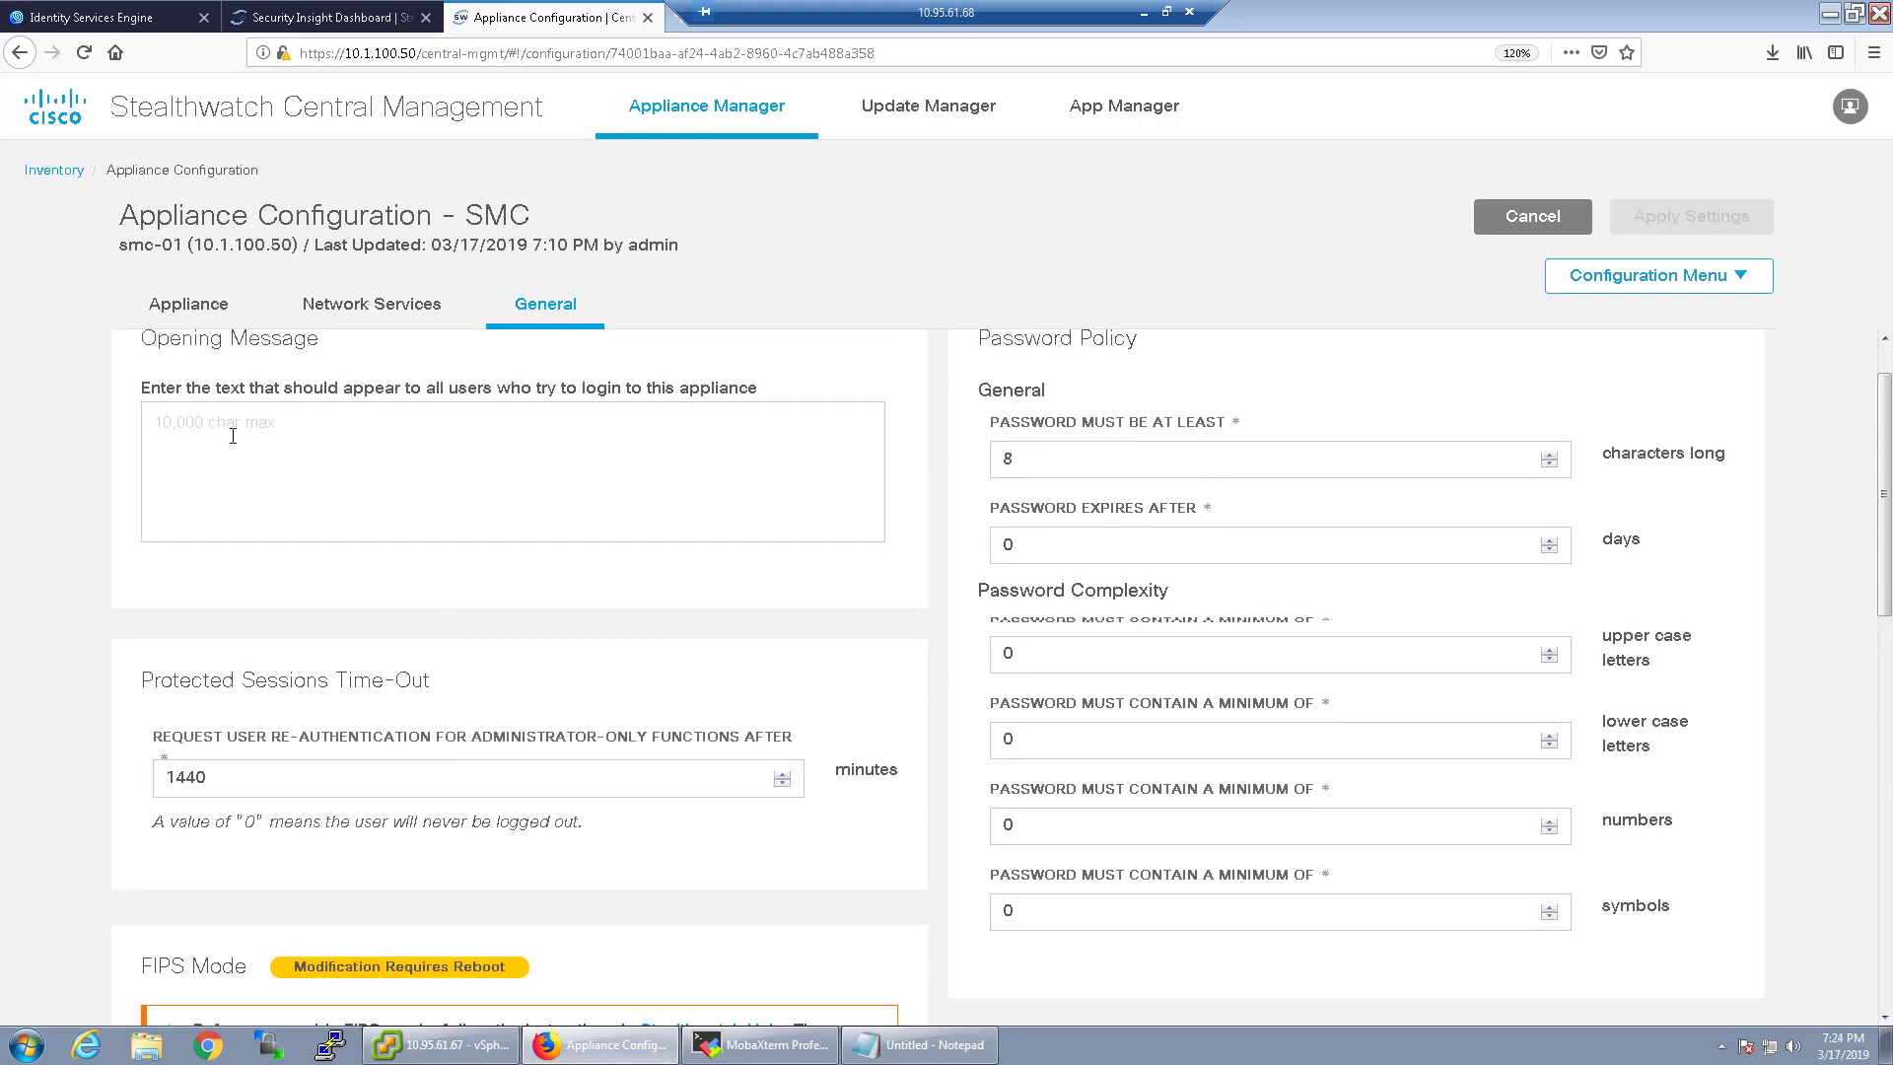
scroll(233, 436, "up", 1)
Enter the opening message 'Thank you for using the Security Demo Lab.', deleting the extra sentence
left_click(285, 501)
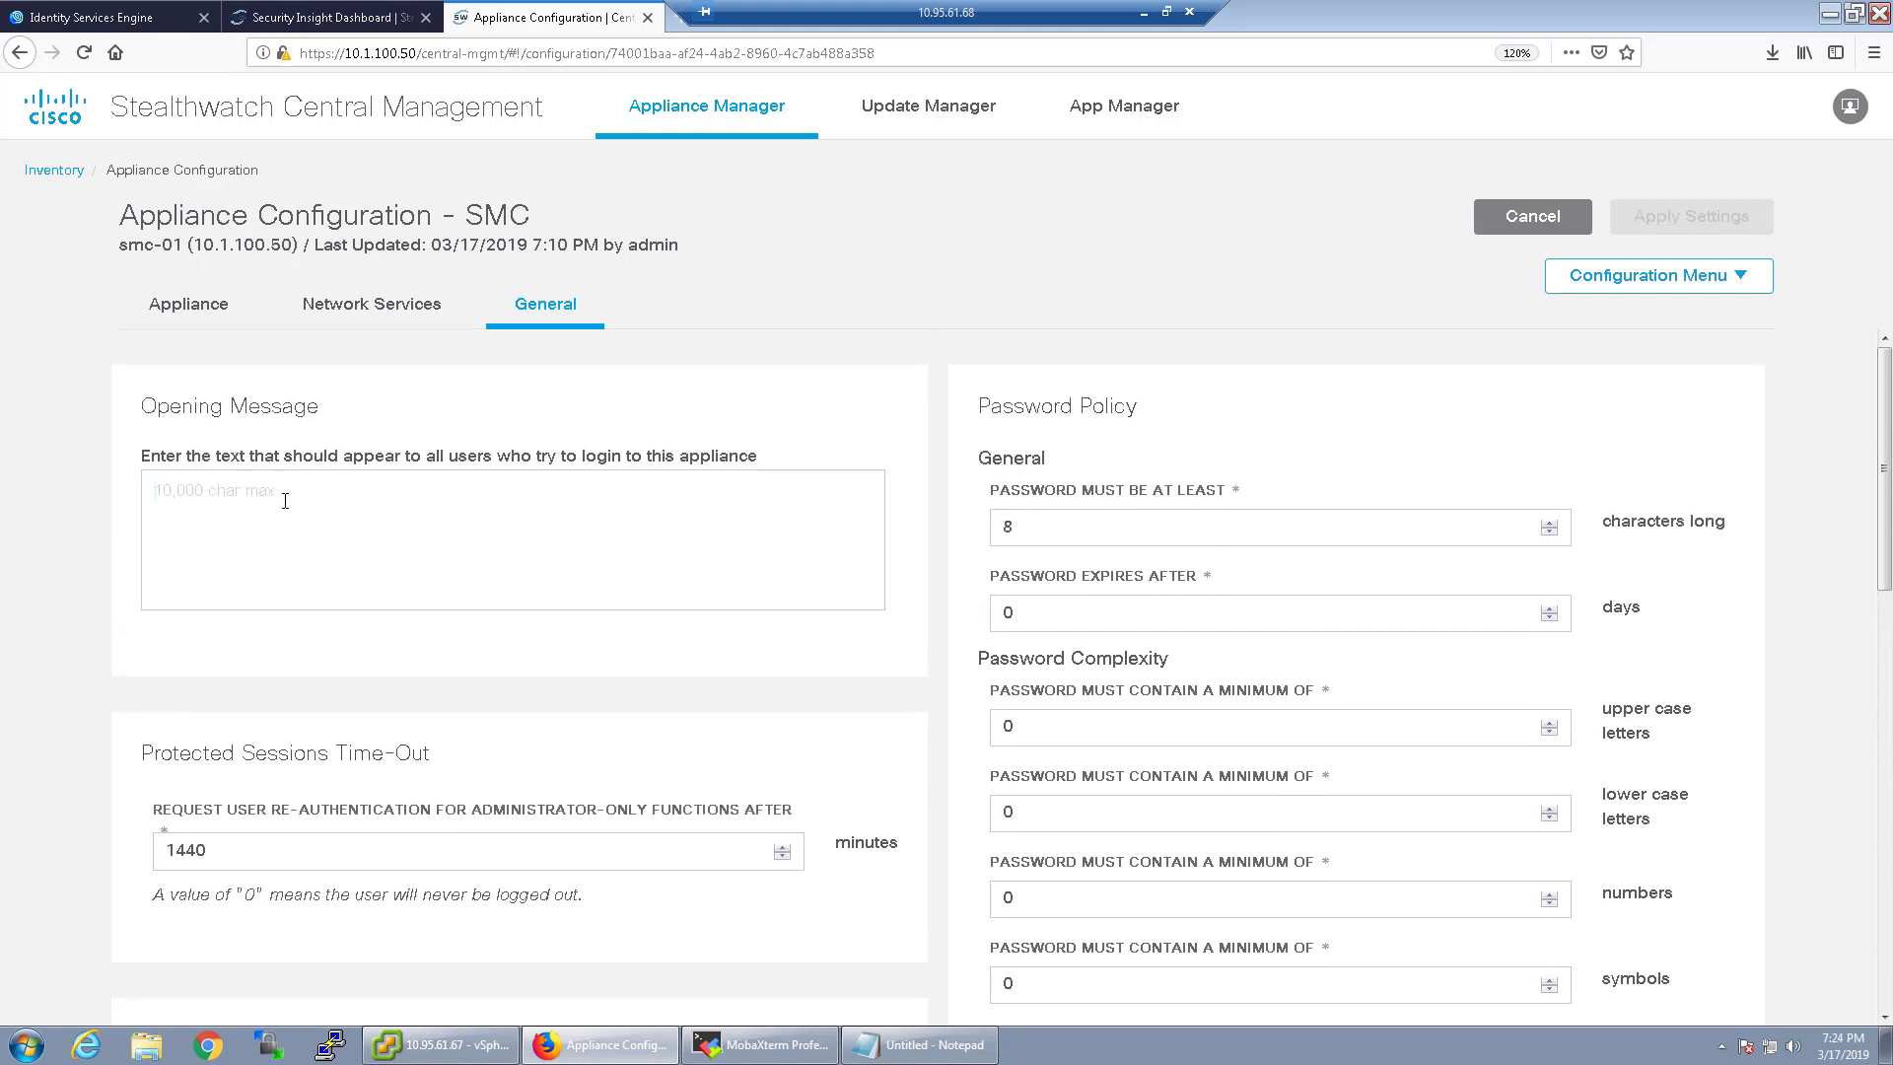
type("Thank you for using the Security")
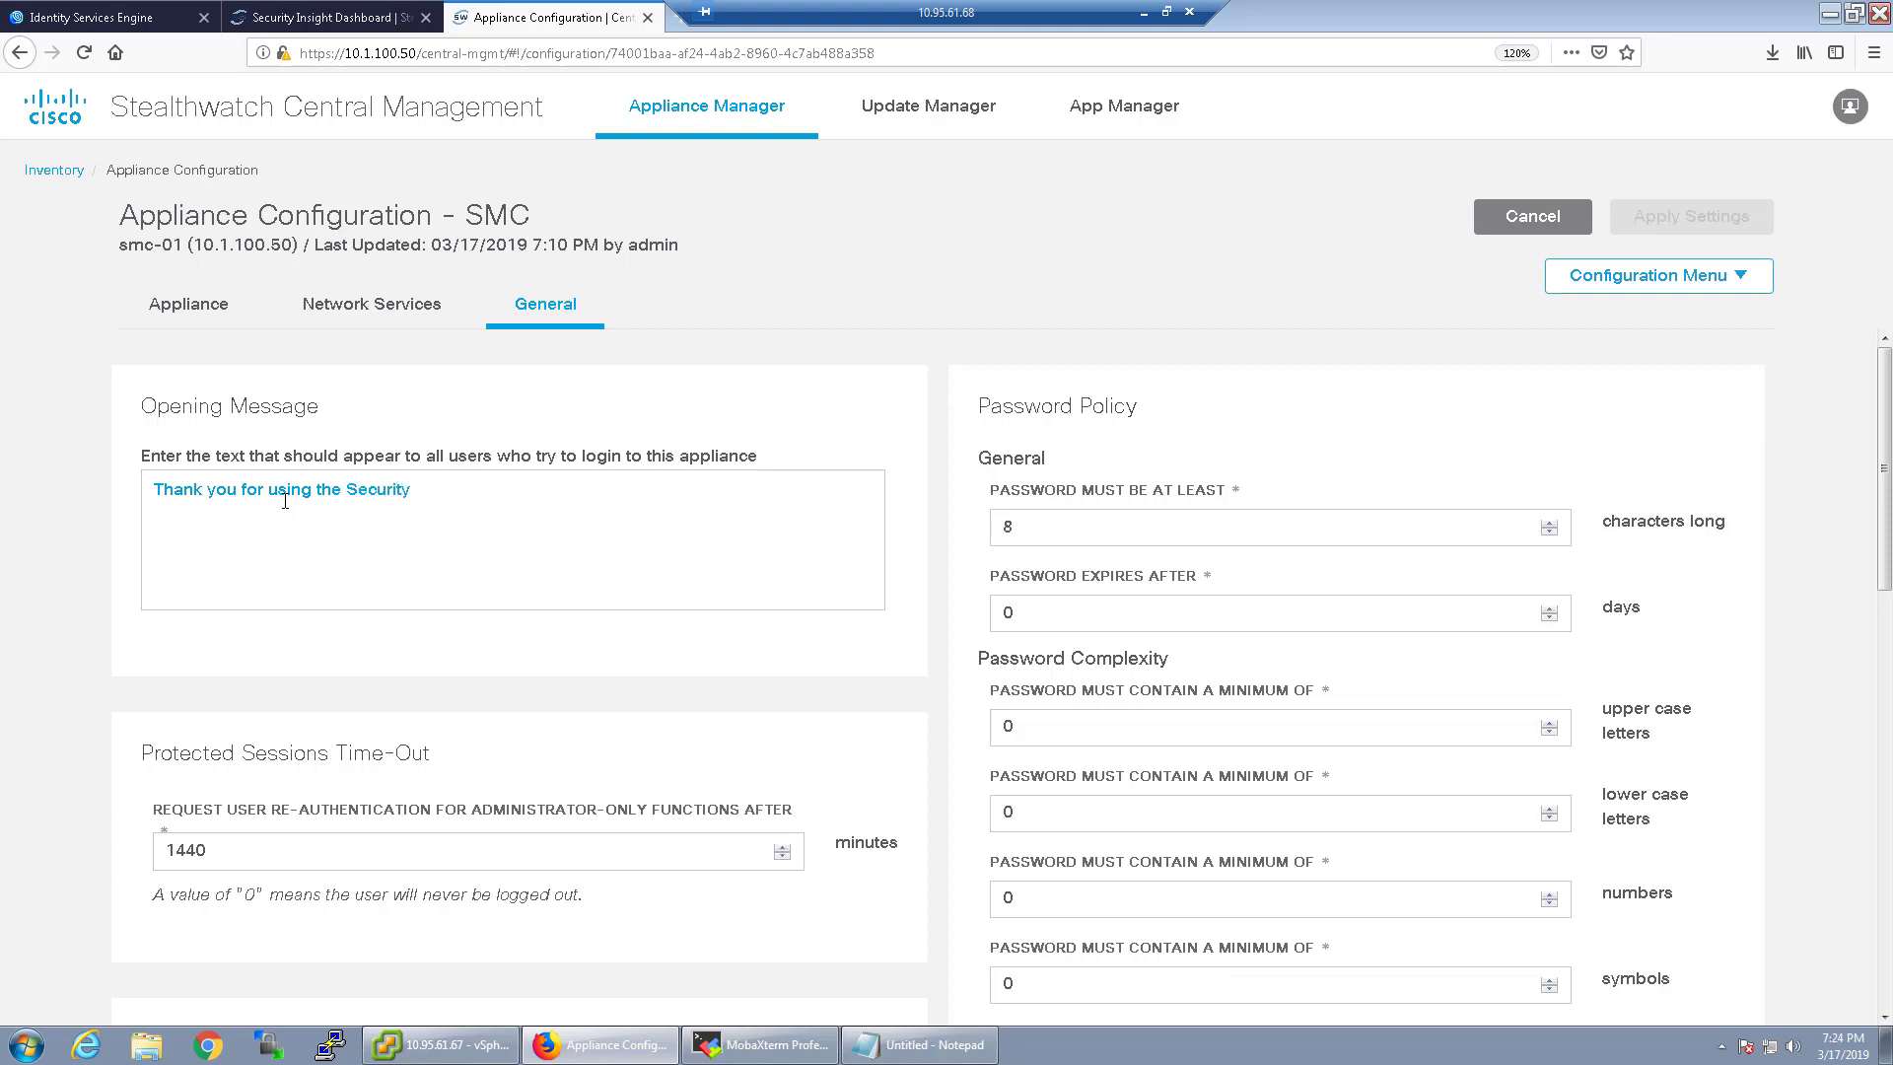
type(" Demo Lab. Please don")
key("BackSpace")
key("BackSpace")
type("don't make any change")
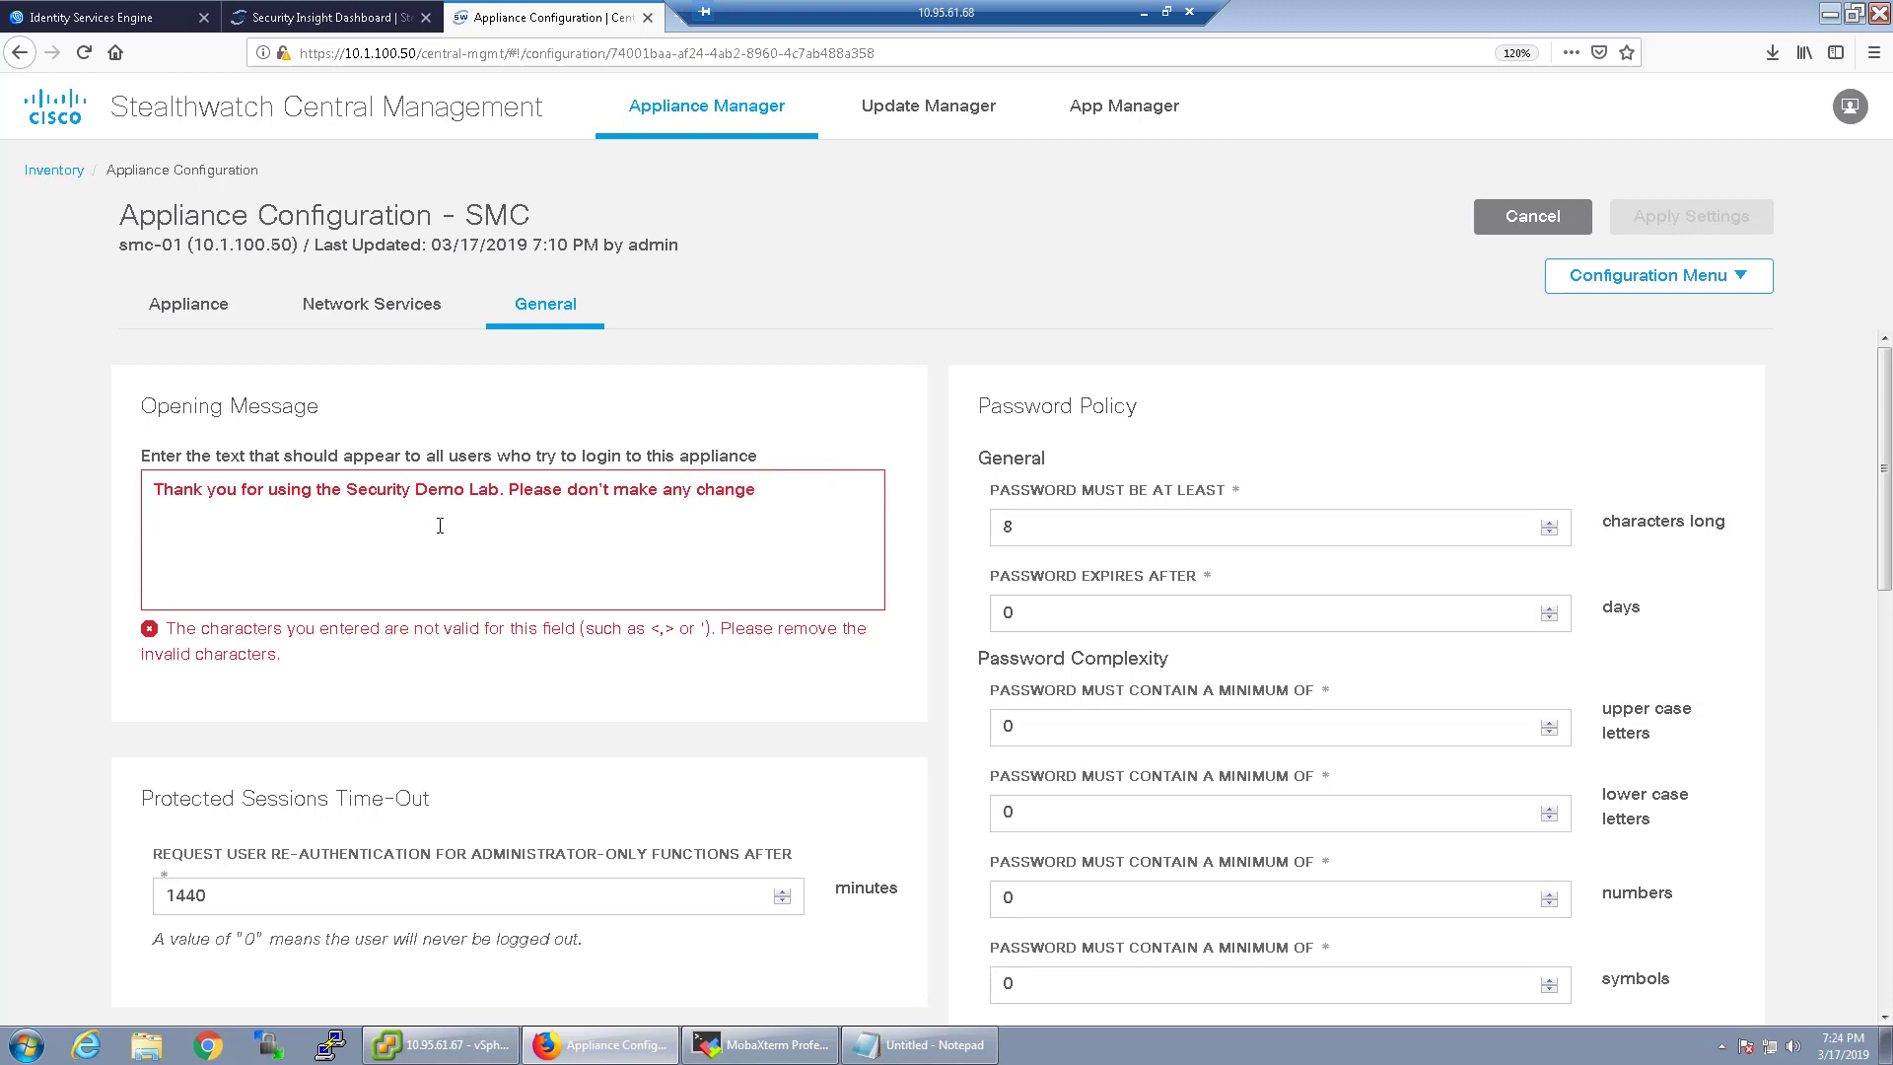
left_click_drag(774, 485, 507, 489)
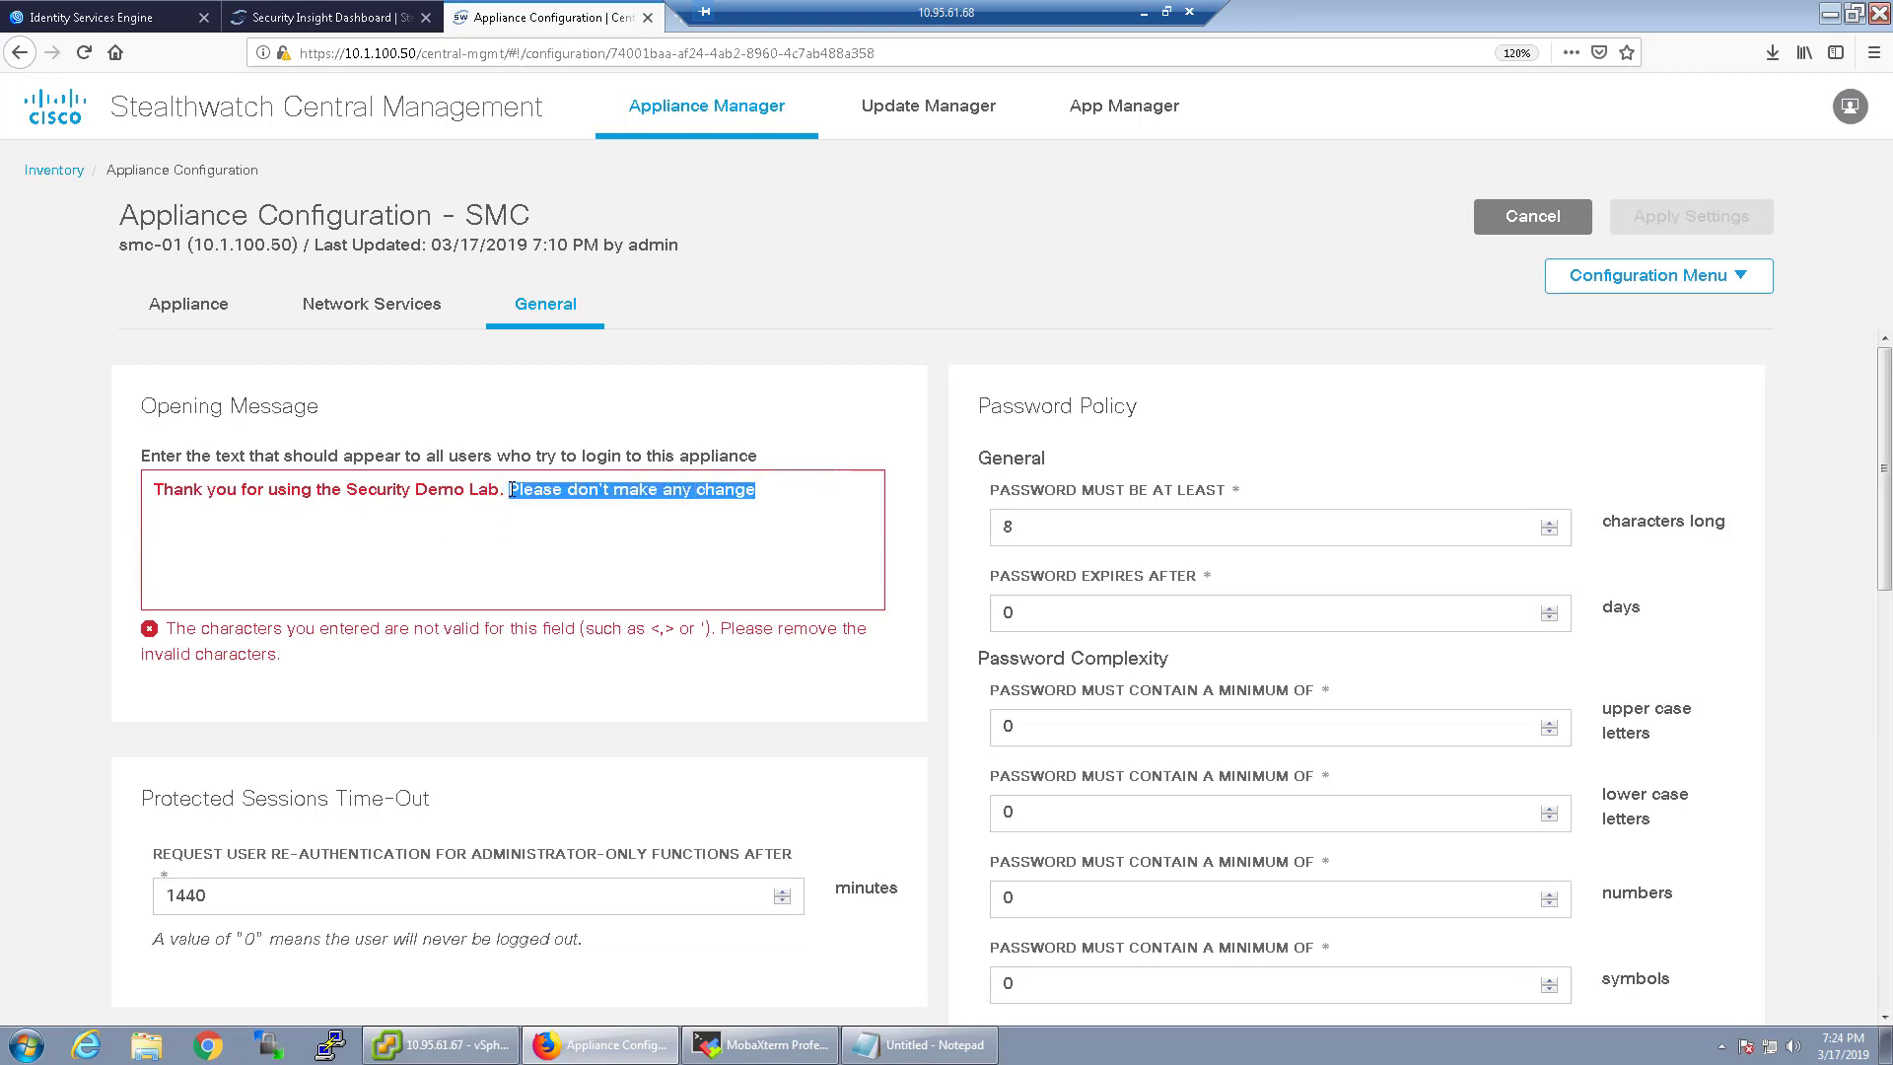
key("BackSpace")
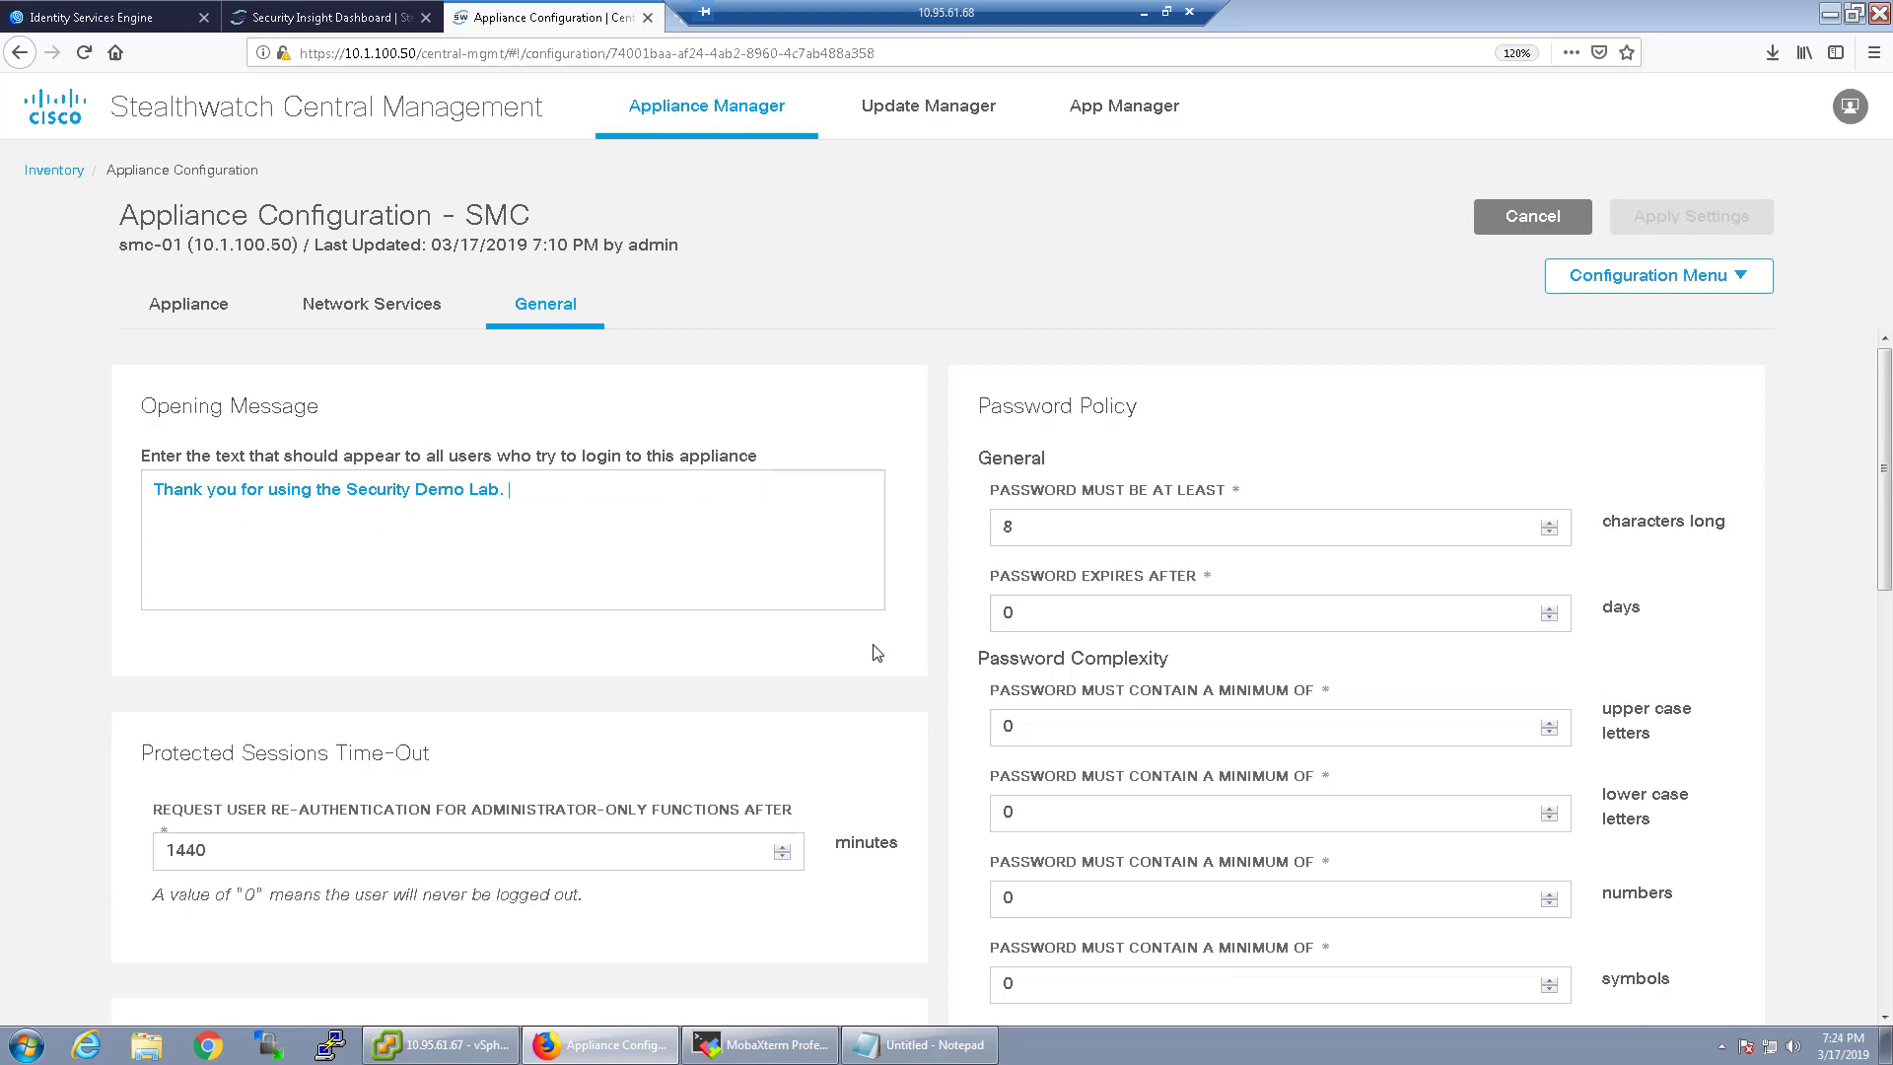
Enable Cognitive Analytics, Customer Success Metrics and Cloud Early Access, accepting both license agreements
scroll(874, 533, "down", 3)
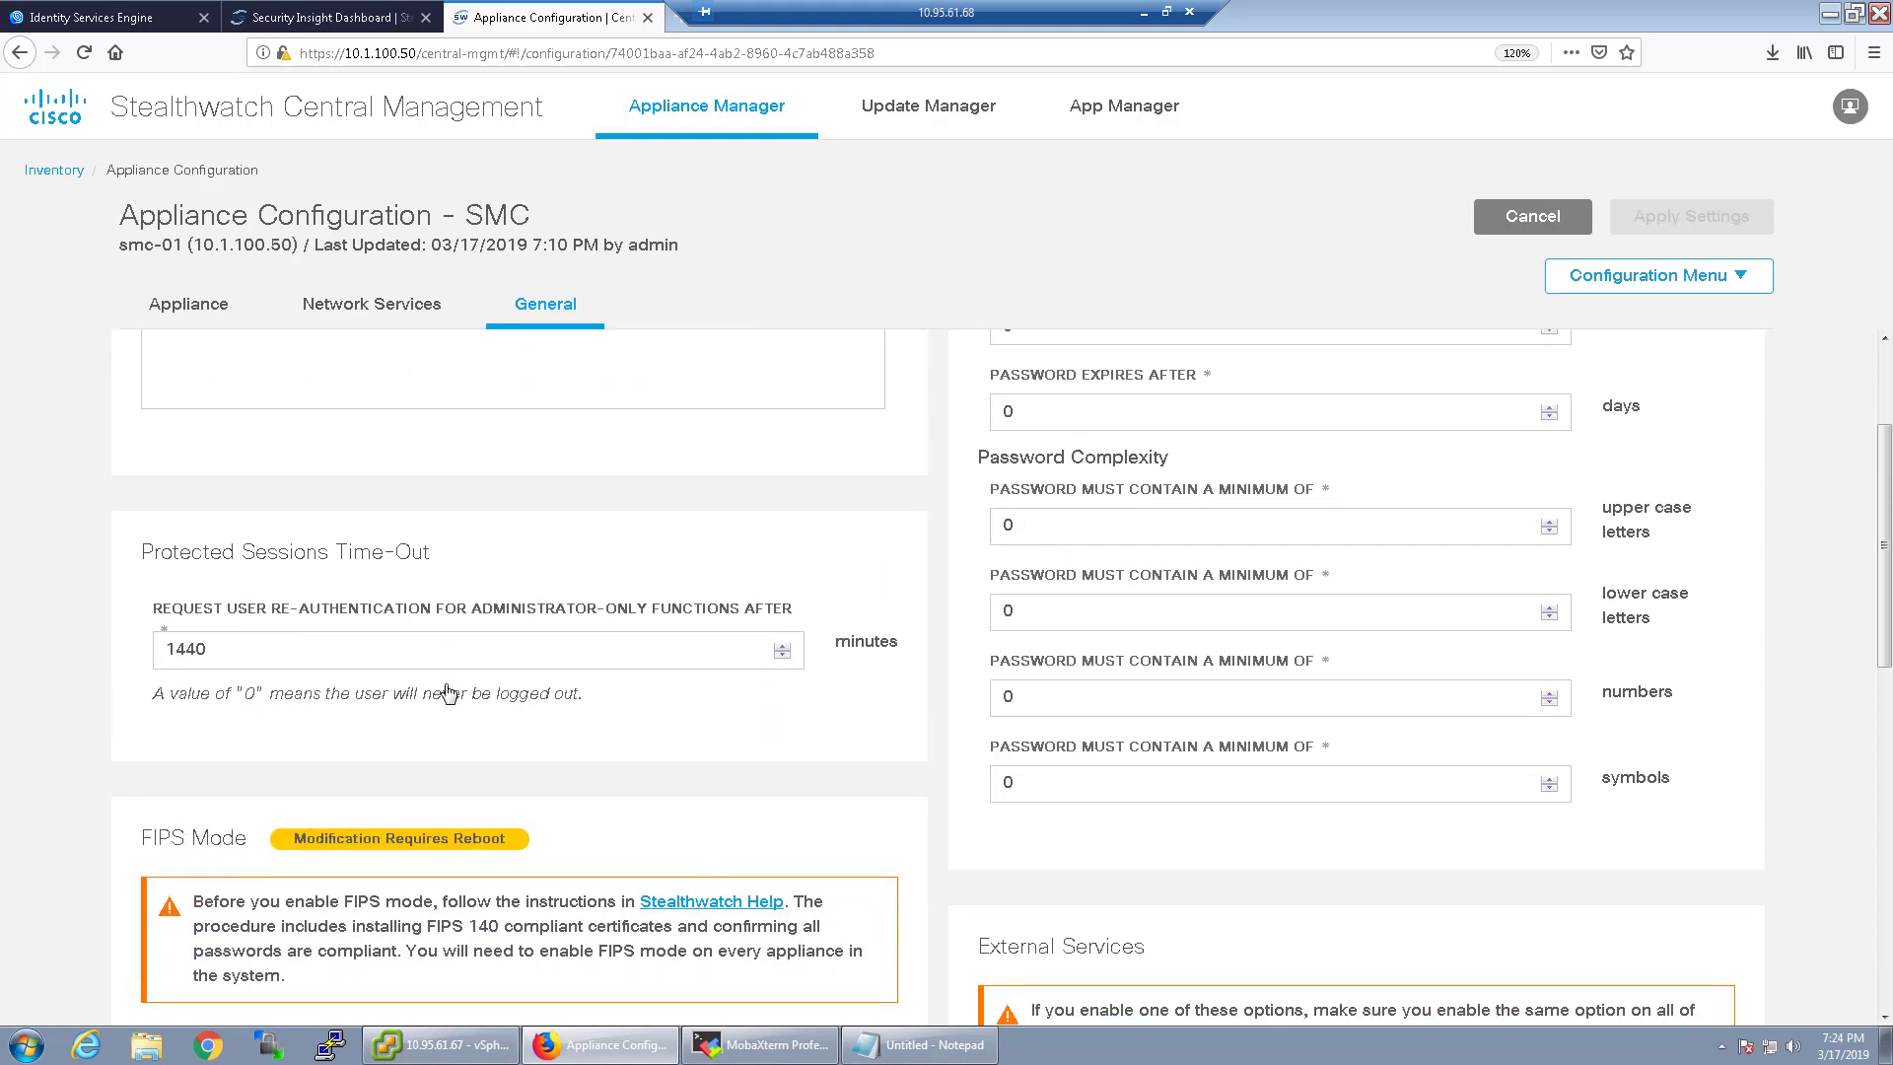
scroll(347, 363, "down", 6)
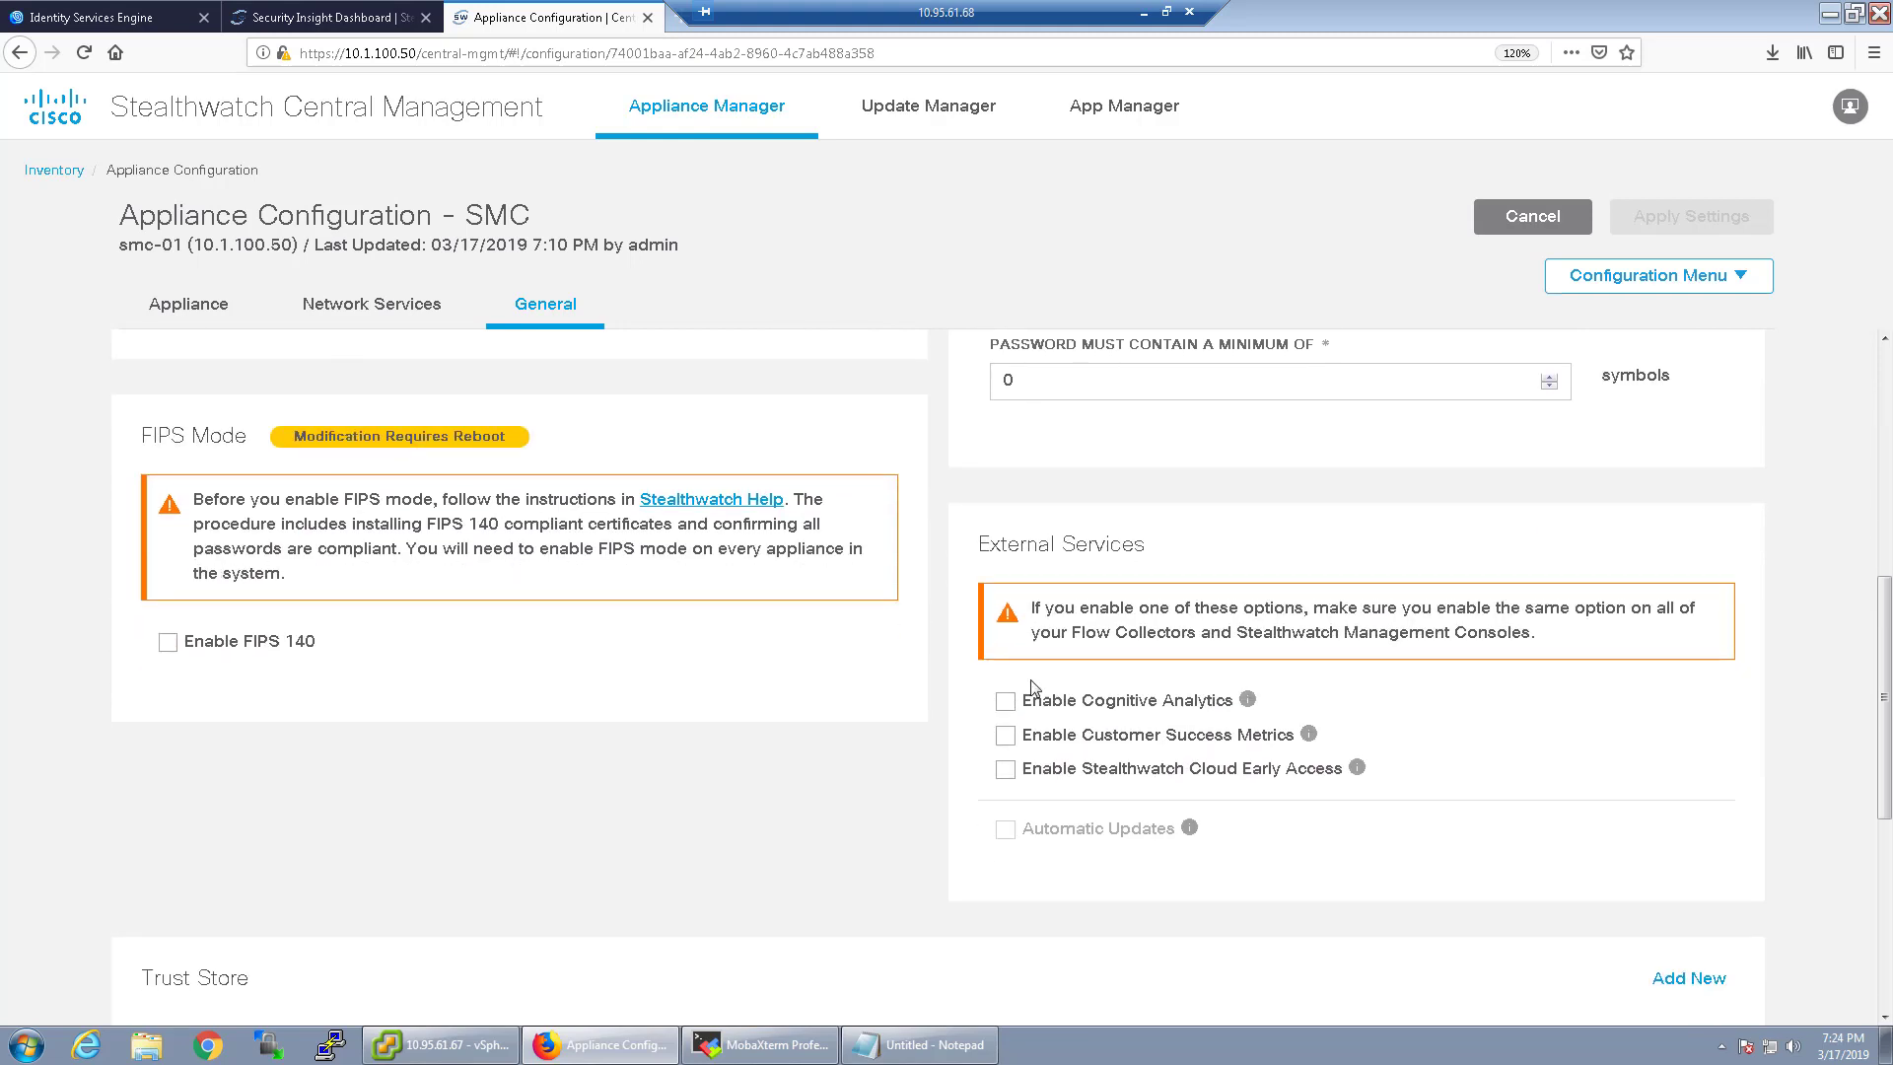
left_click(1005, 704)
left_click(1005, 738)
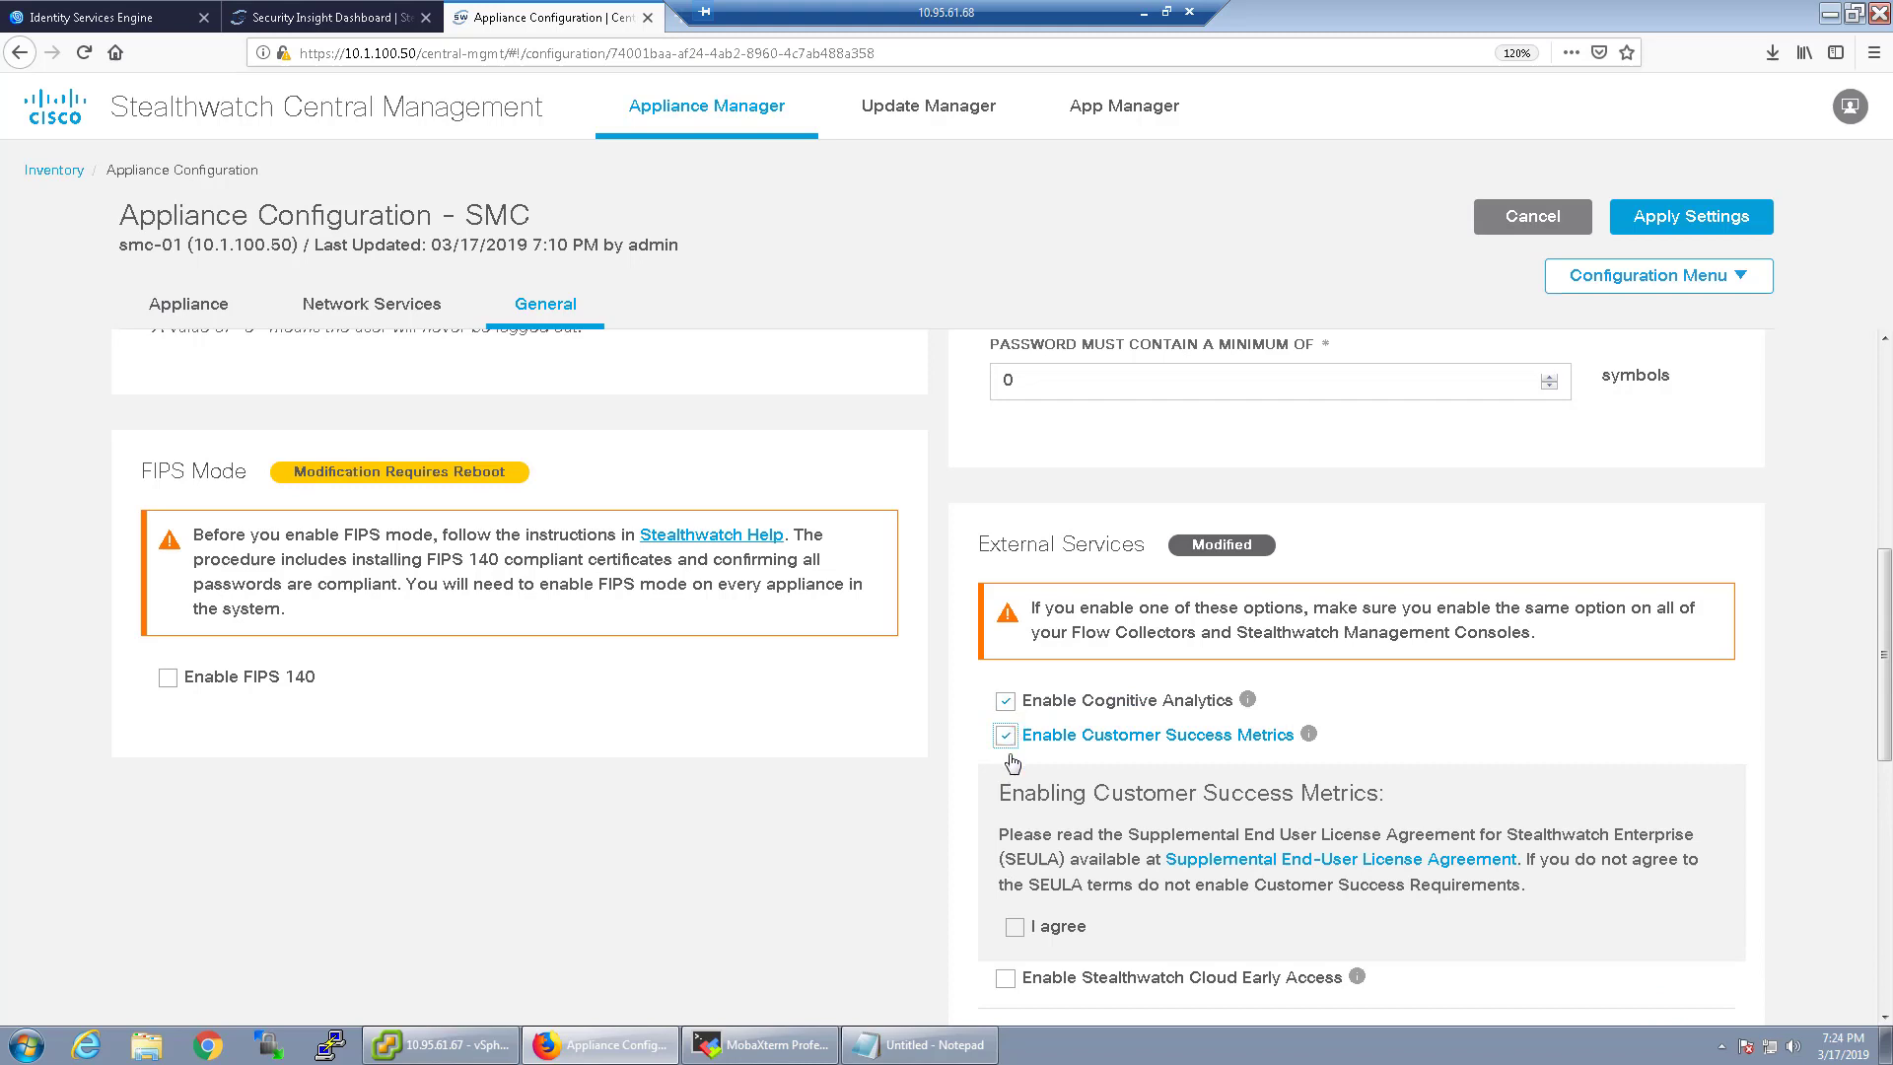
left_click(1015, 928)
left_click(1006, 979)
mouse_move(1311, 736)
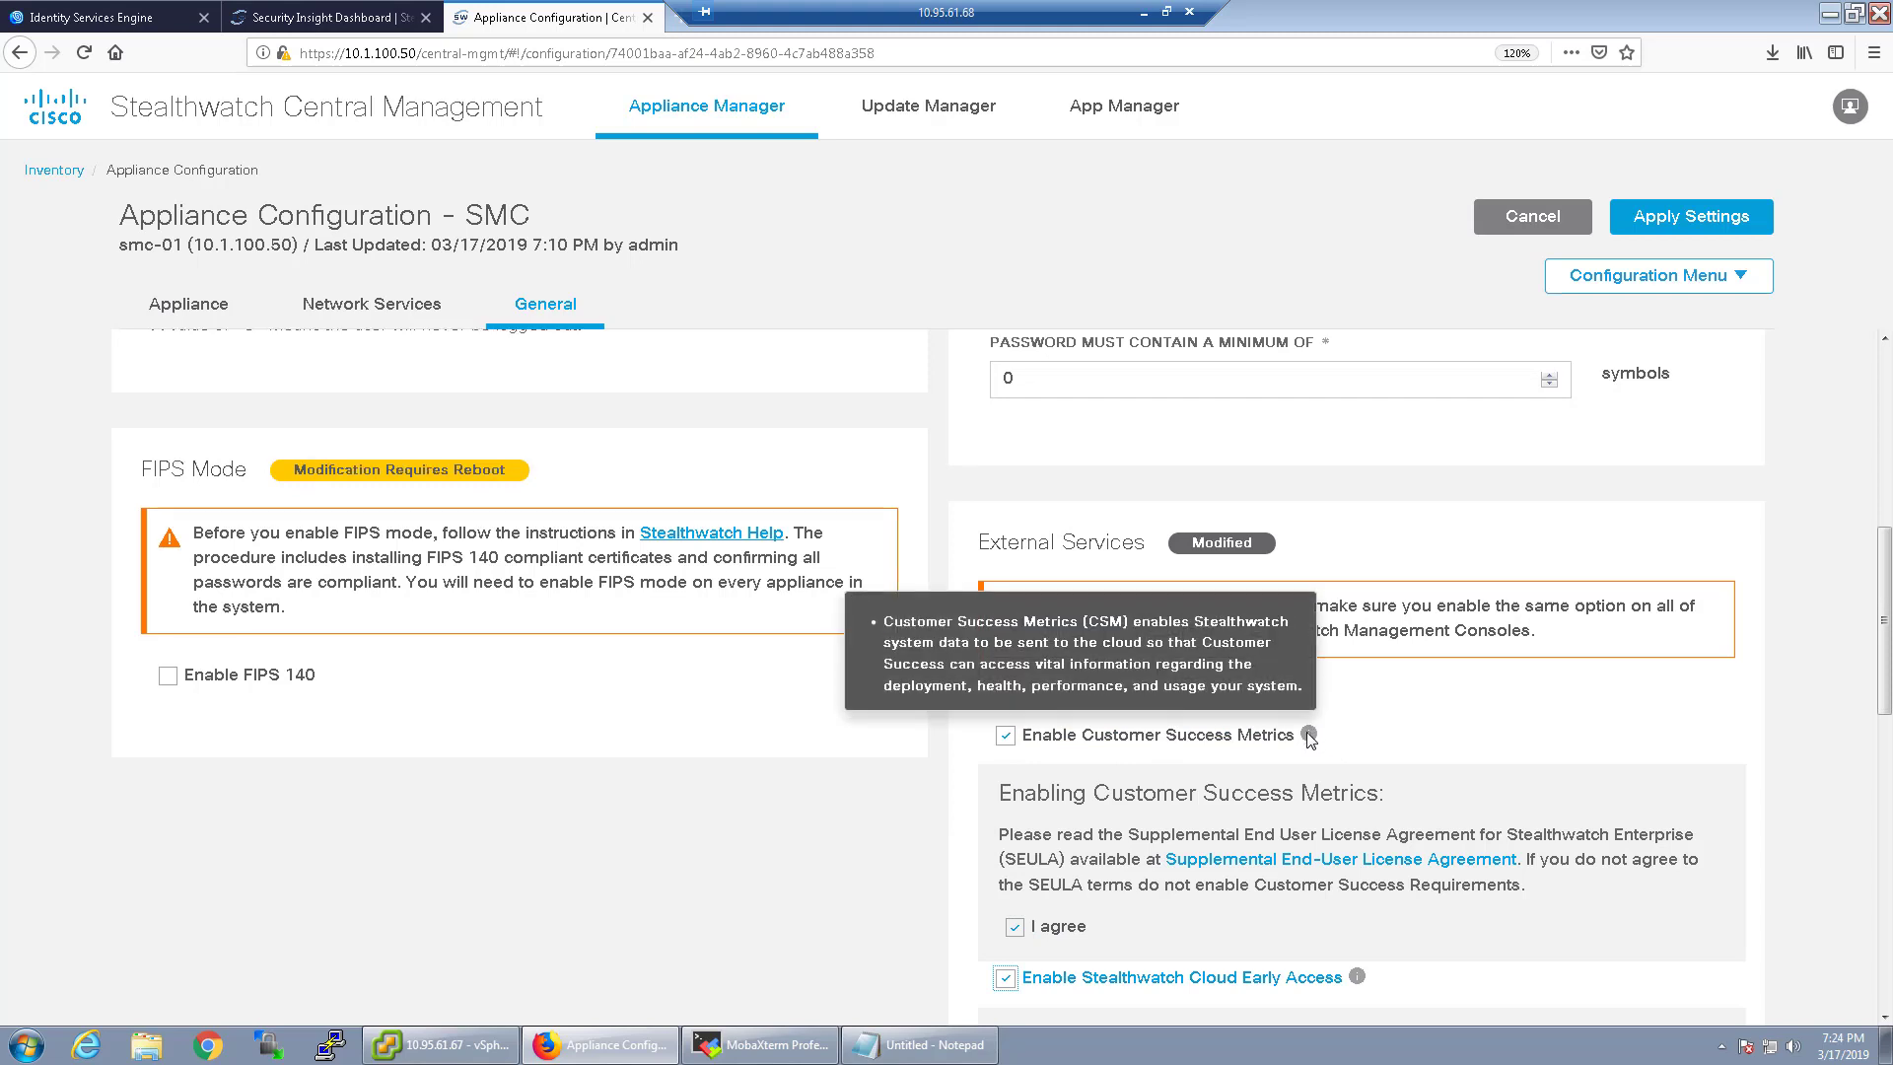
scroll(1311, 738, "down", 3)
scroll(1311, 741, "down", 2)
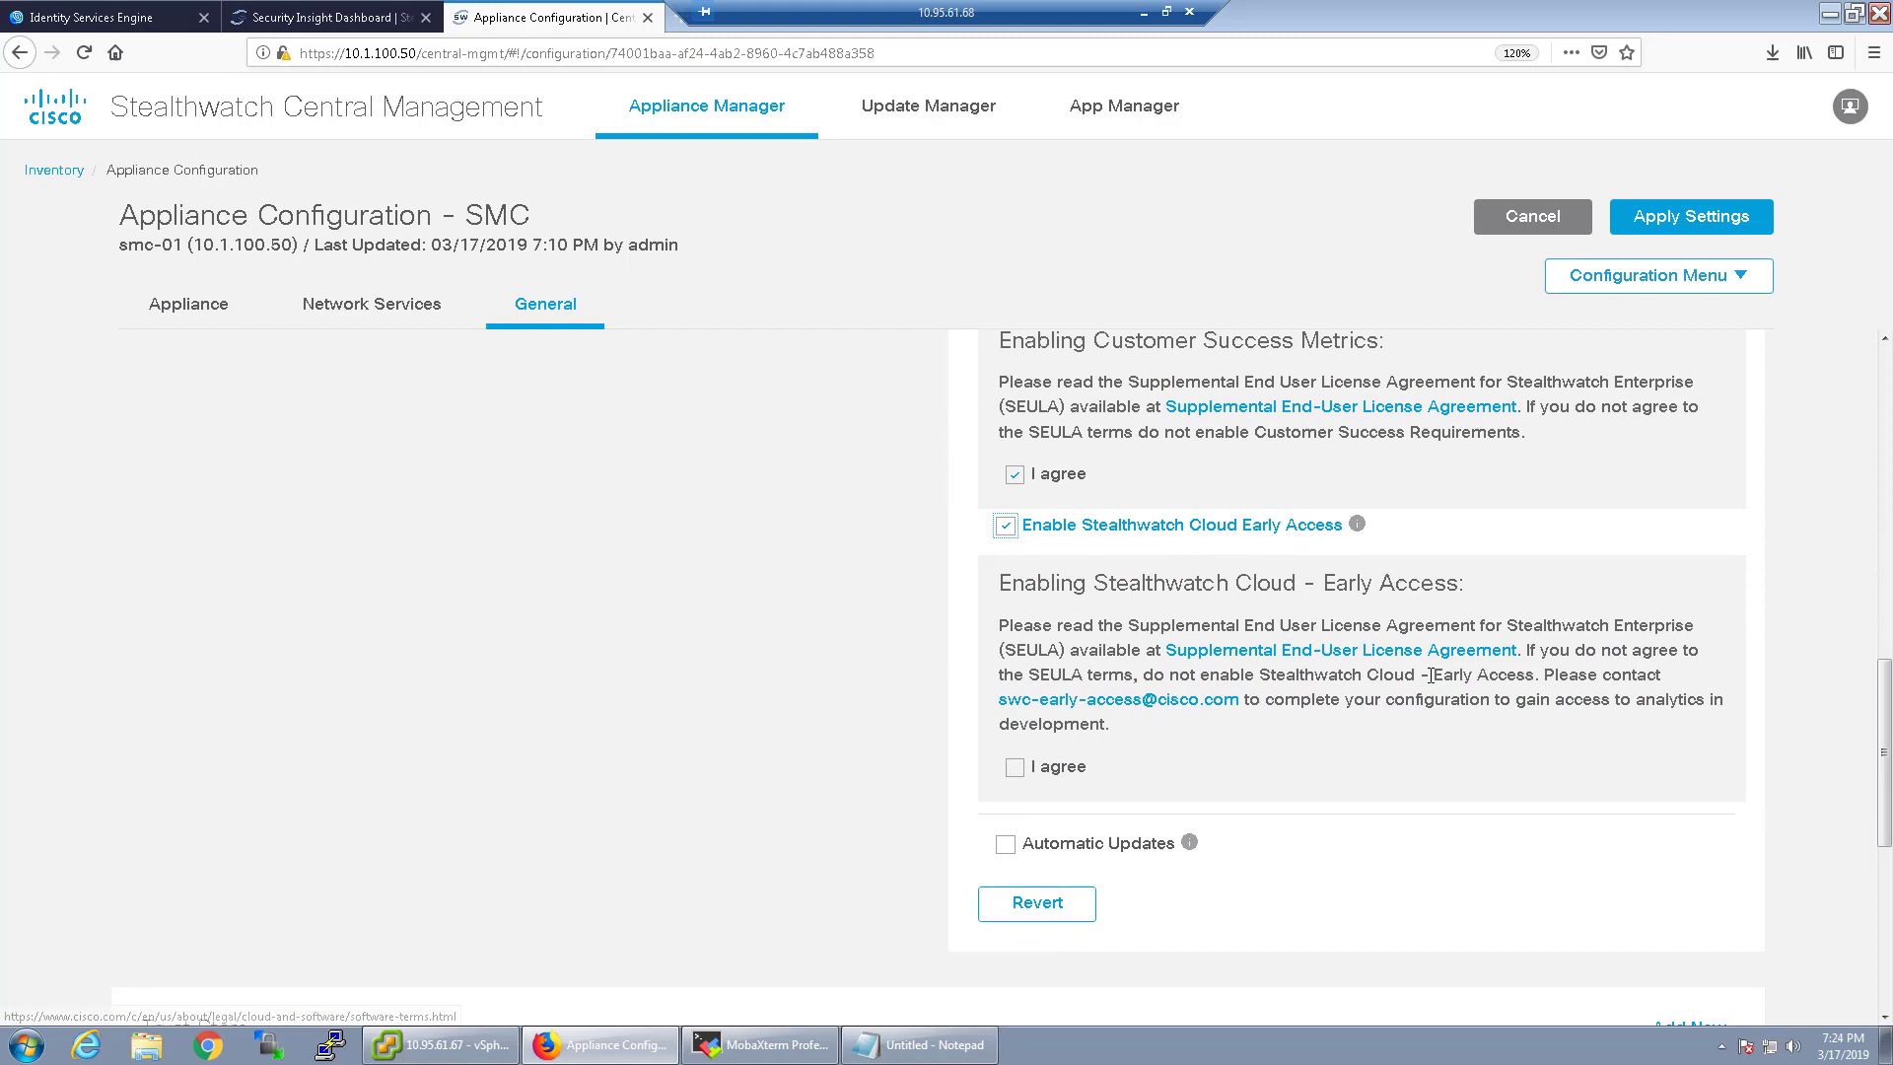
scroll(1183, 601, "up", 2)
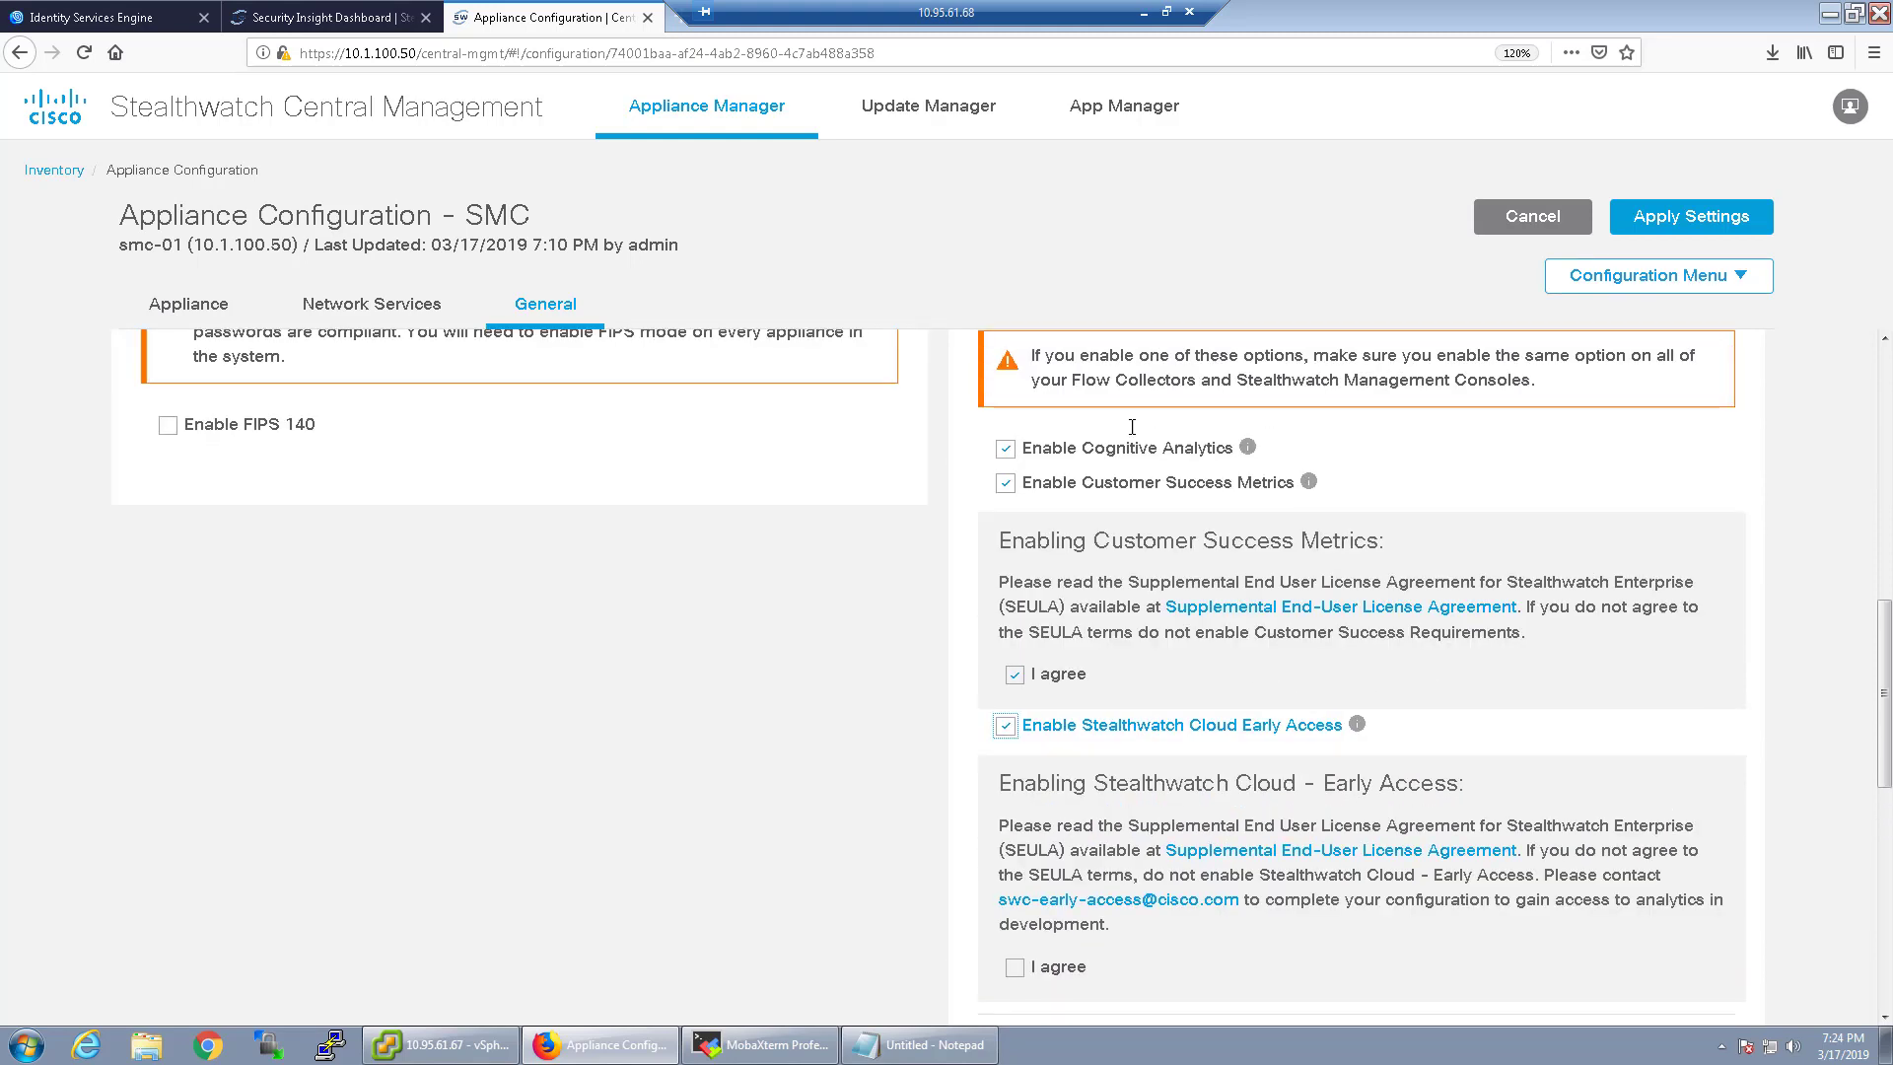
left_click(1139, 452)
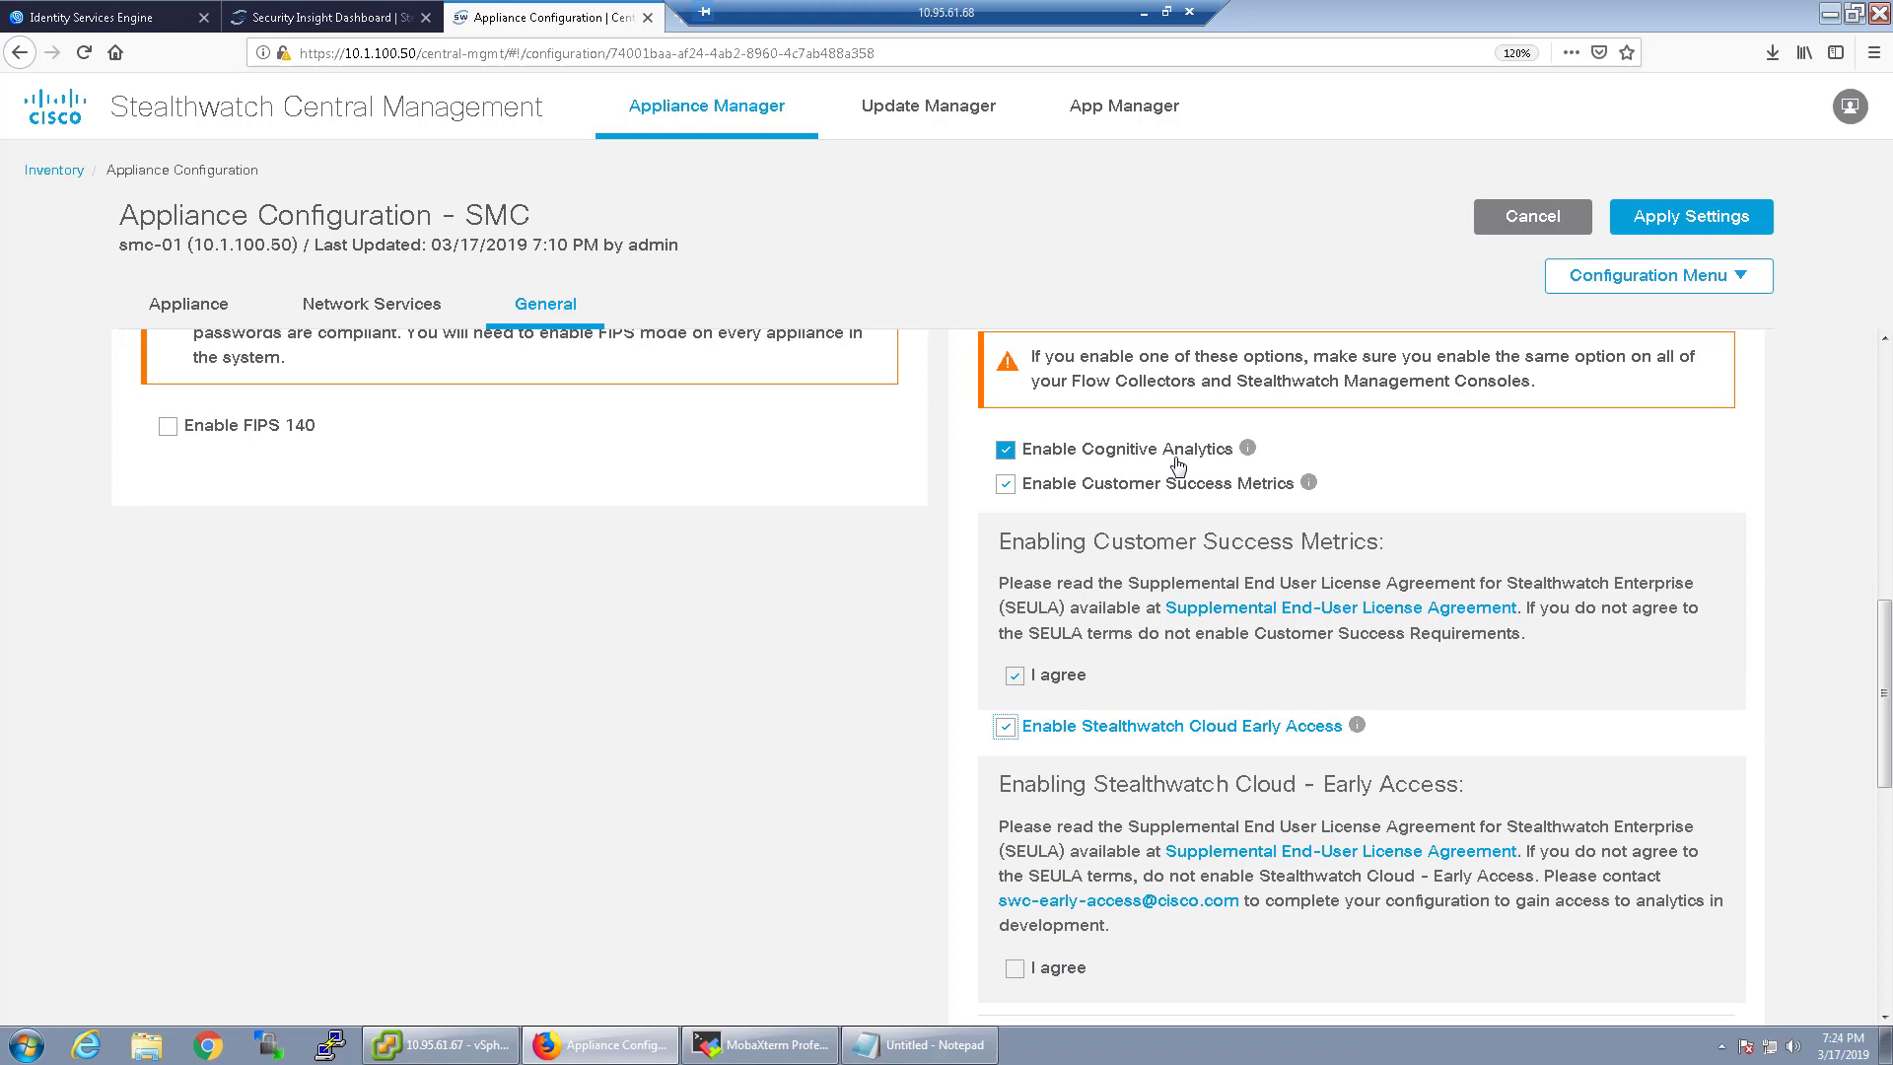
left_click(1015, 968)
Turn on Automatic Updates and apply the new SMC settings
scroll(1015, 961, "down", 5)
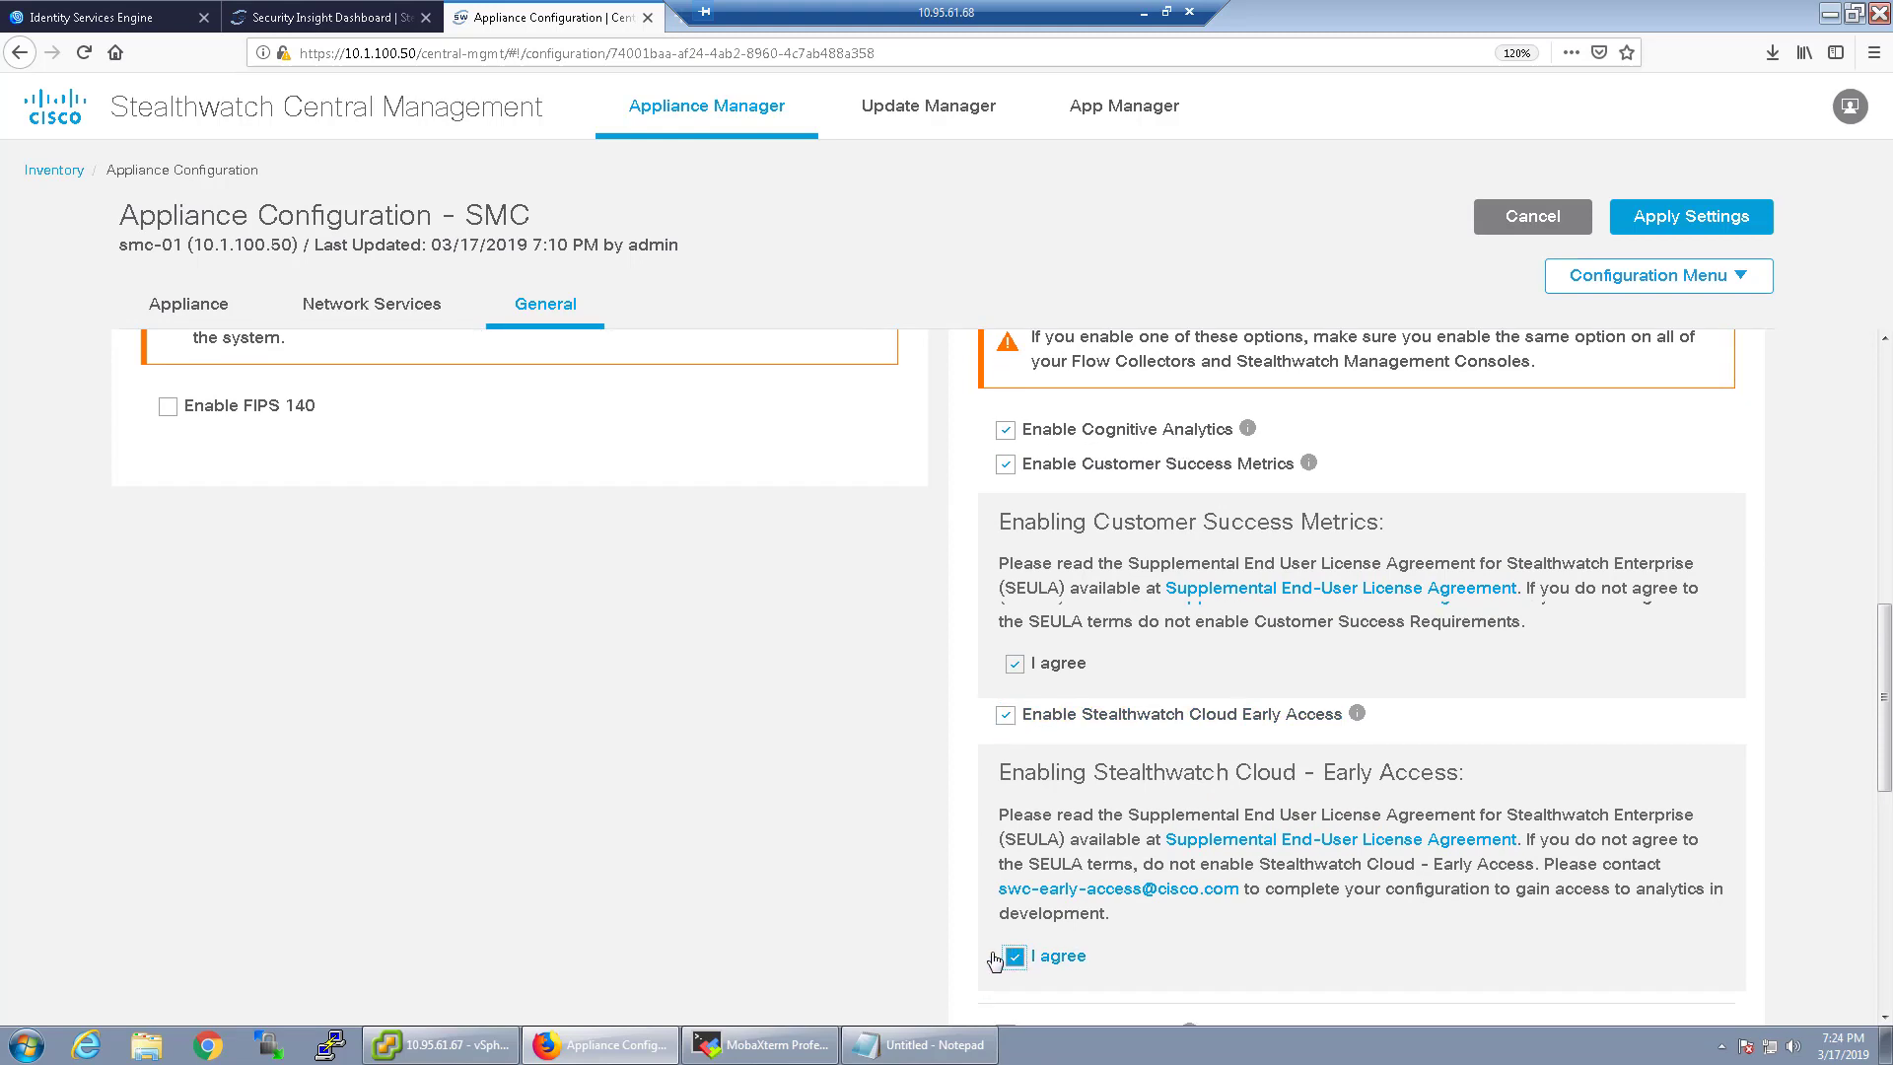
mouse_move(1190, 590)
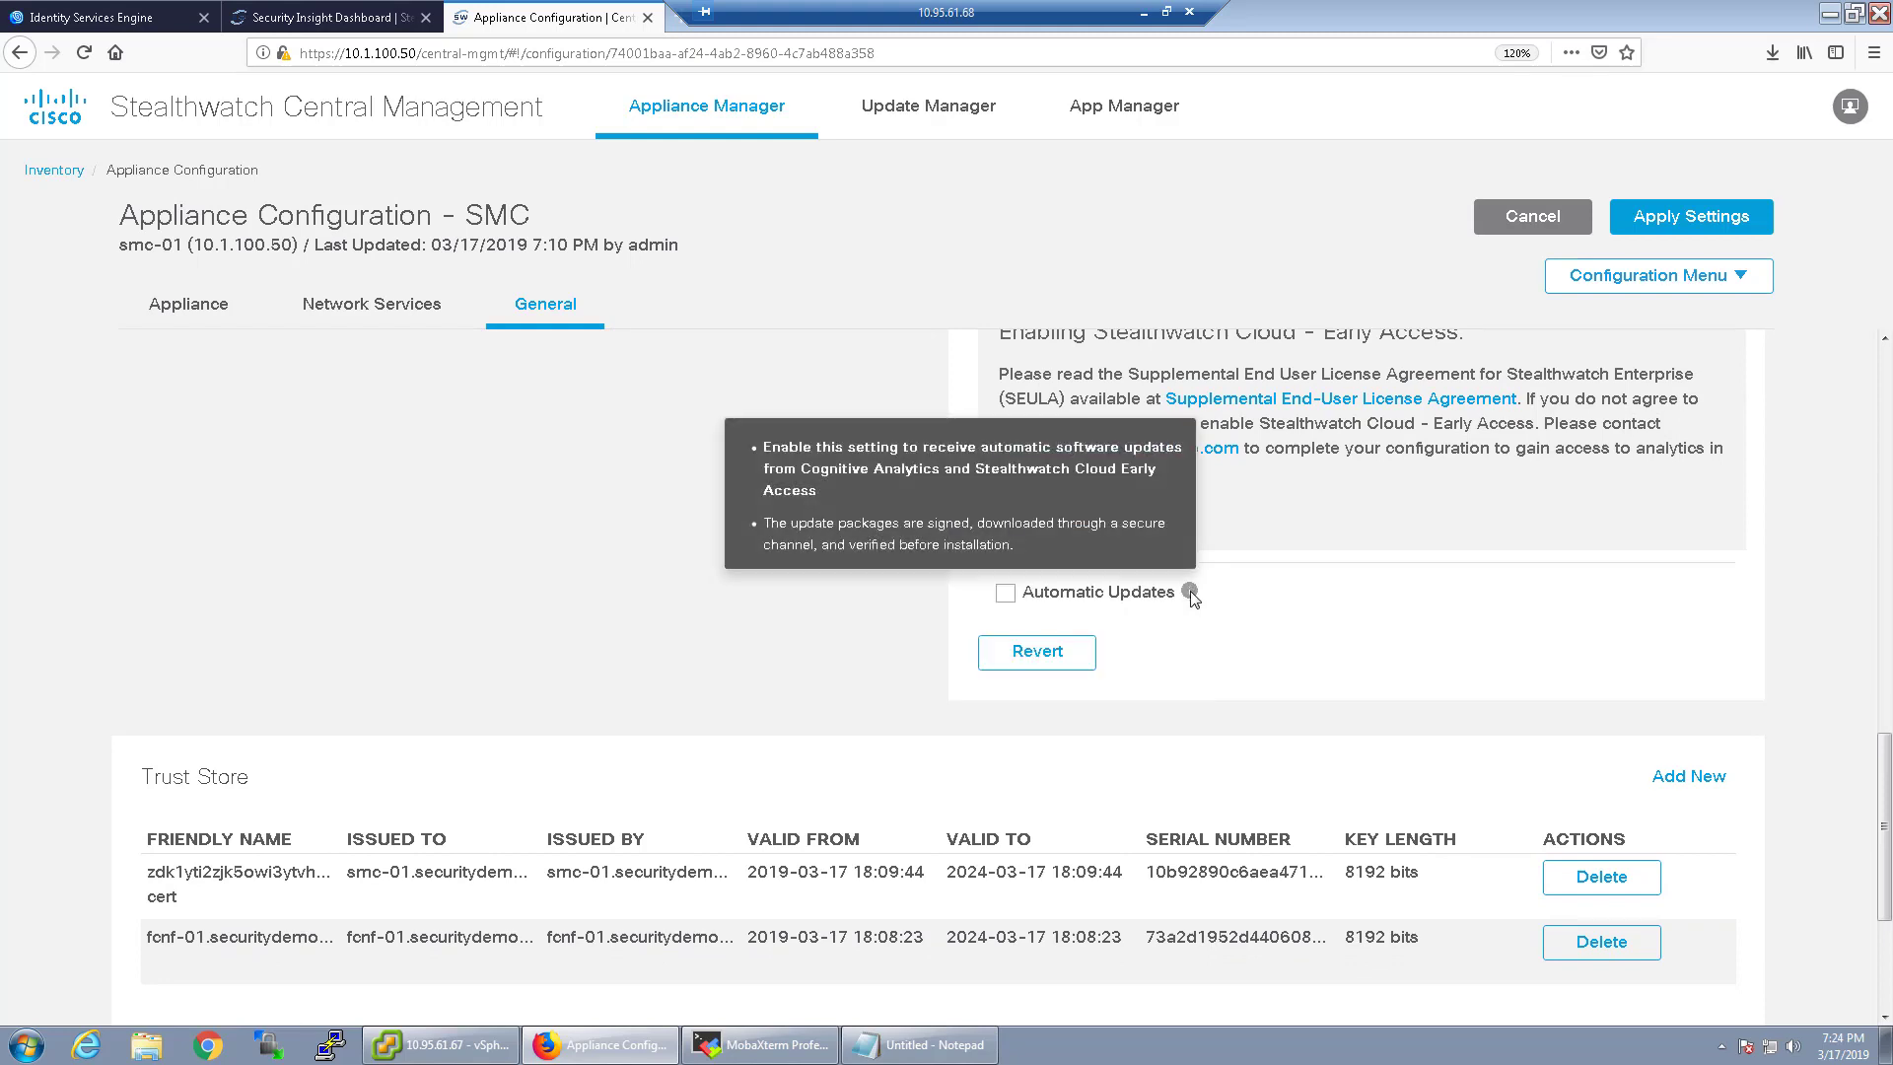
left_click(1005, 591)
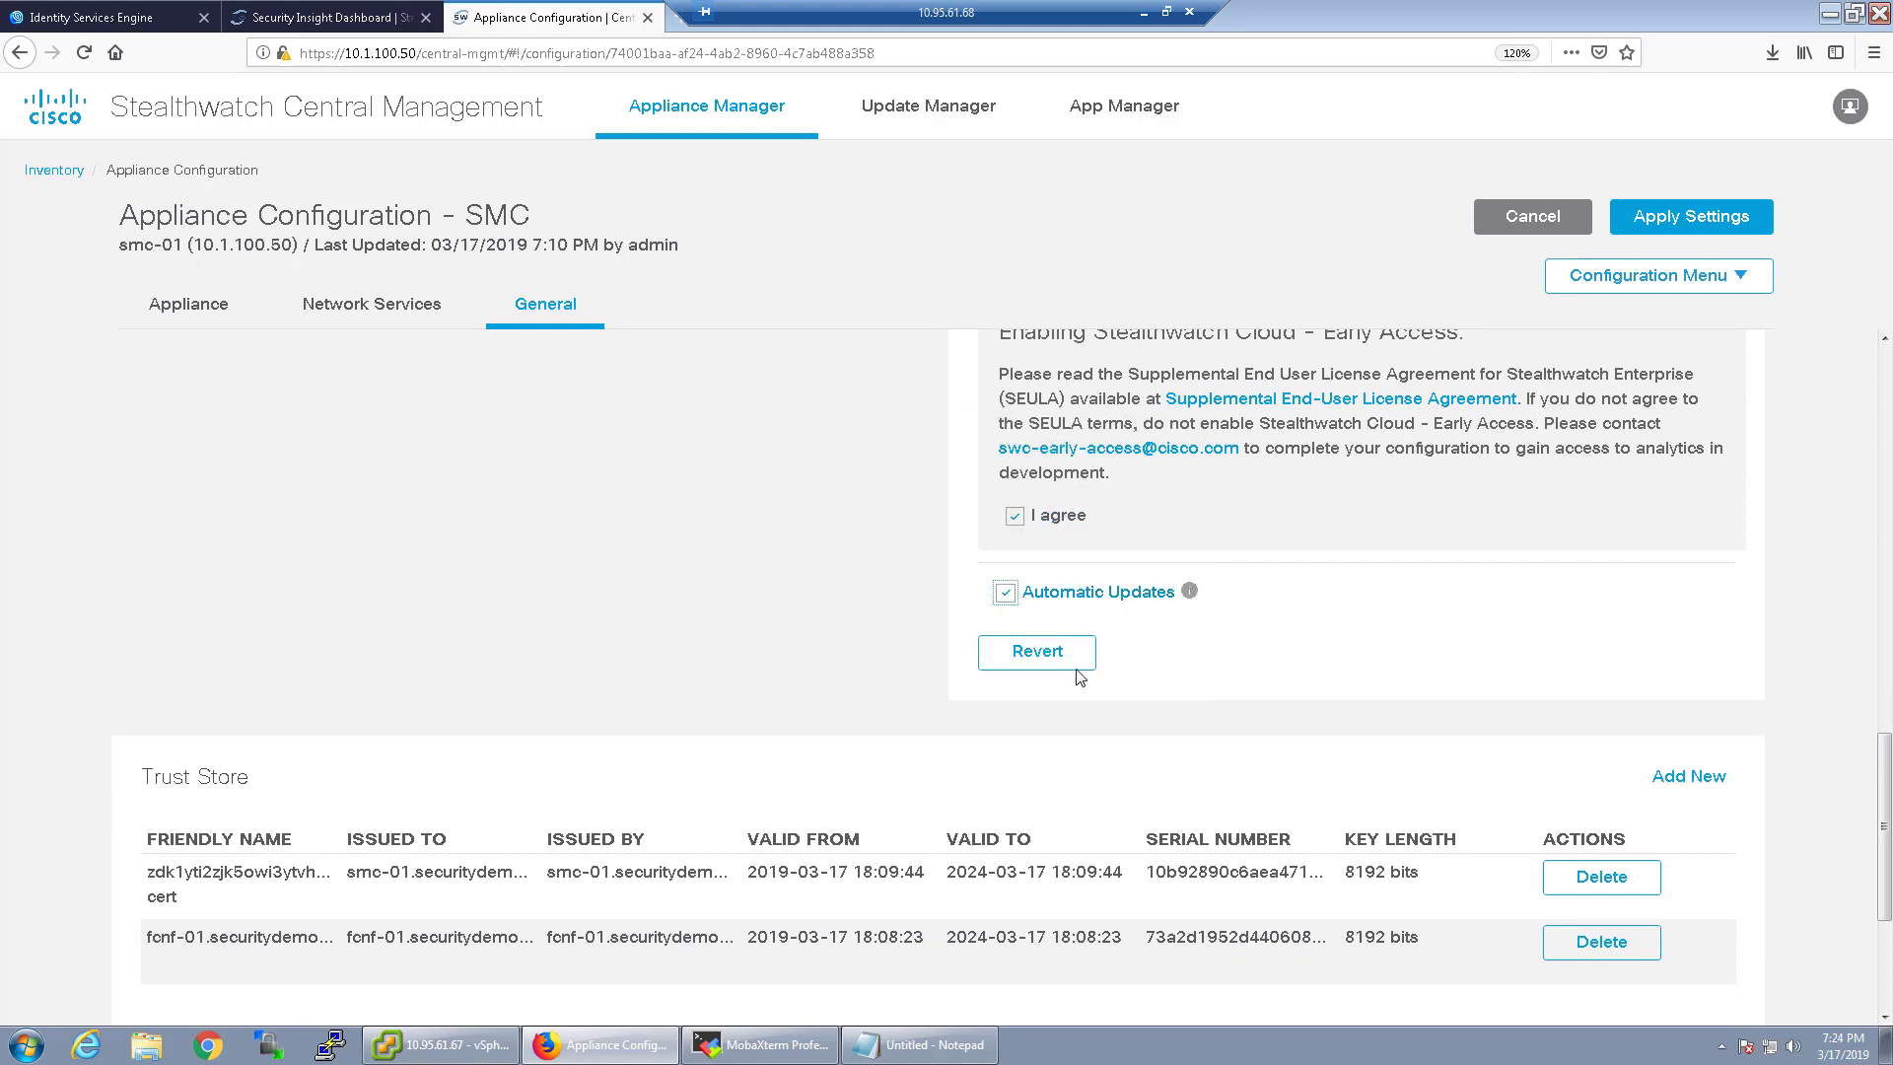
left_click(1696, 227)
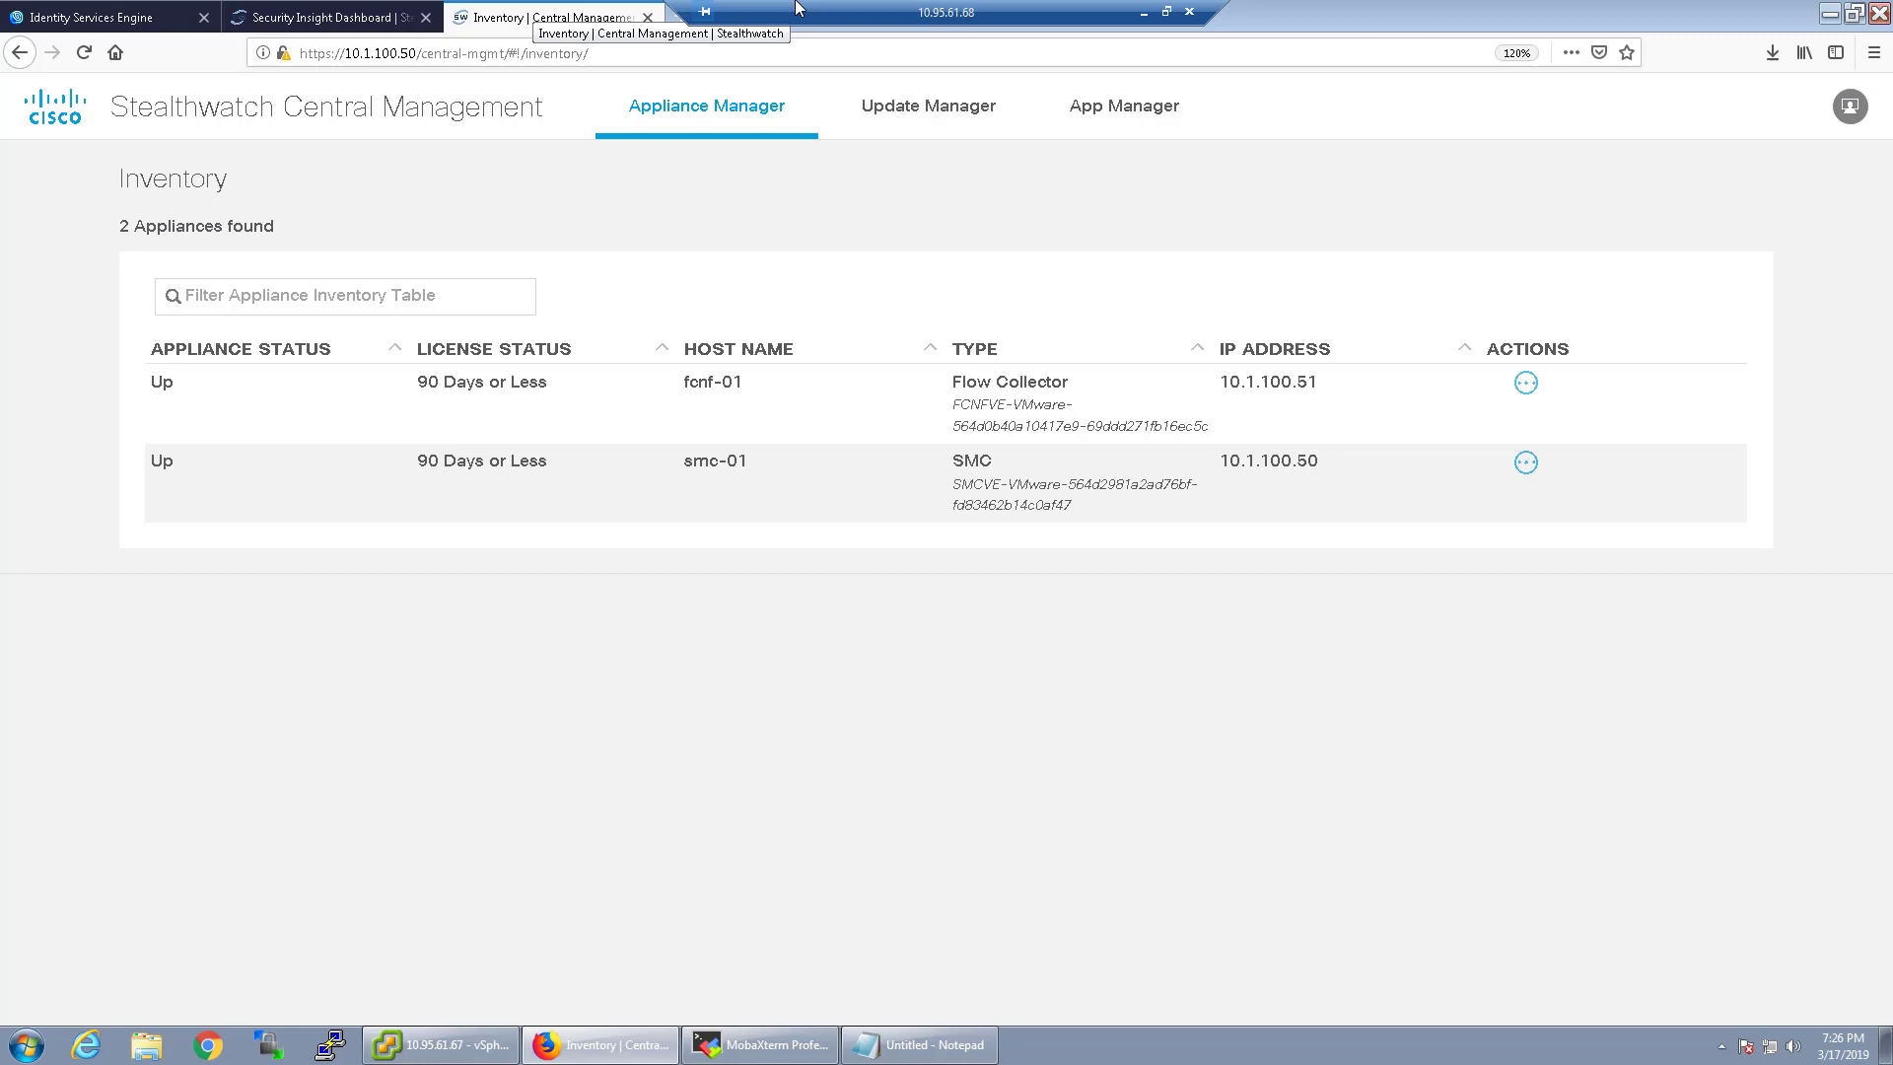
Reload the Security Insight Dashboard, scan its widgets, then return to the inventory with fcnf-01 and smc-01 Up
left_click(325, 18)
left_click(83, 53)
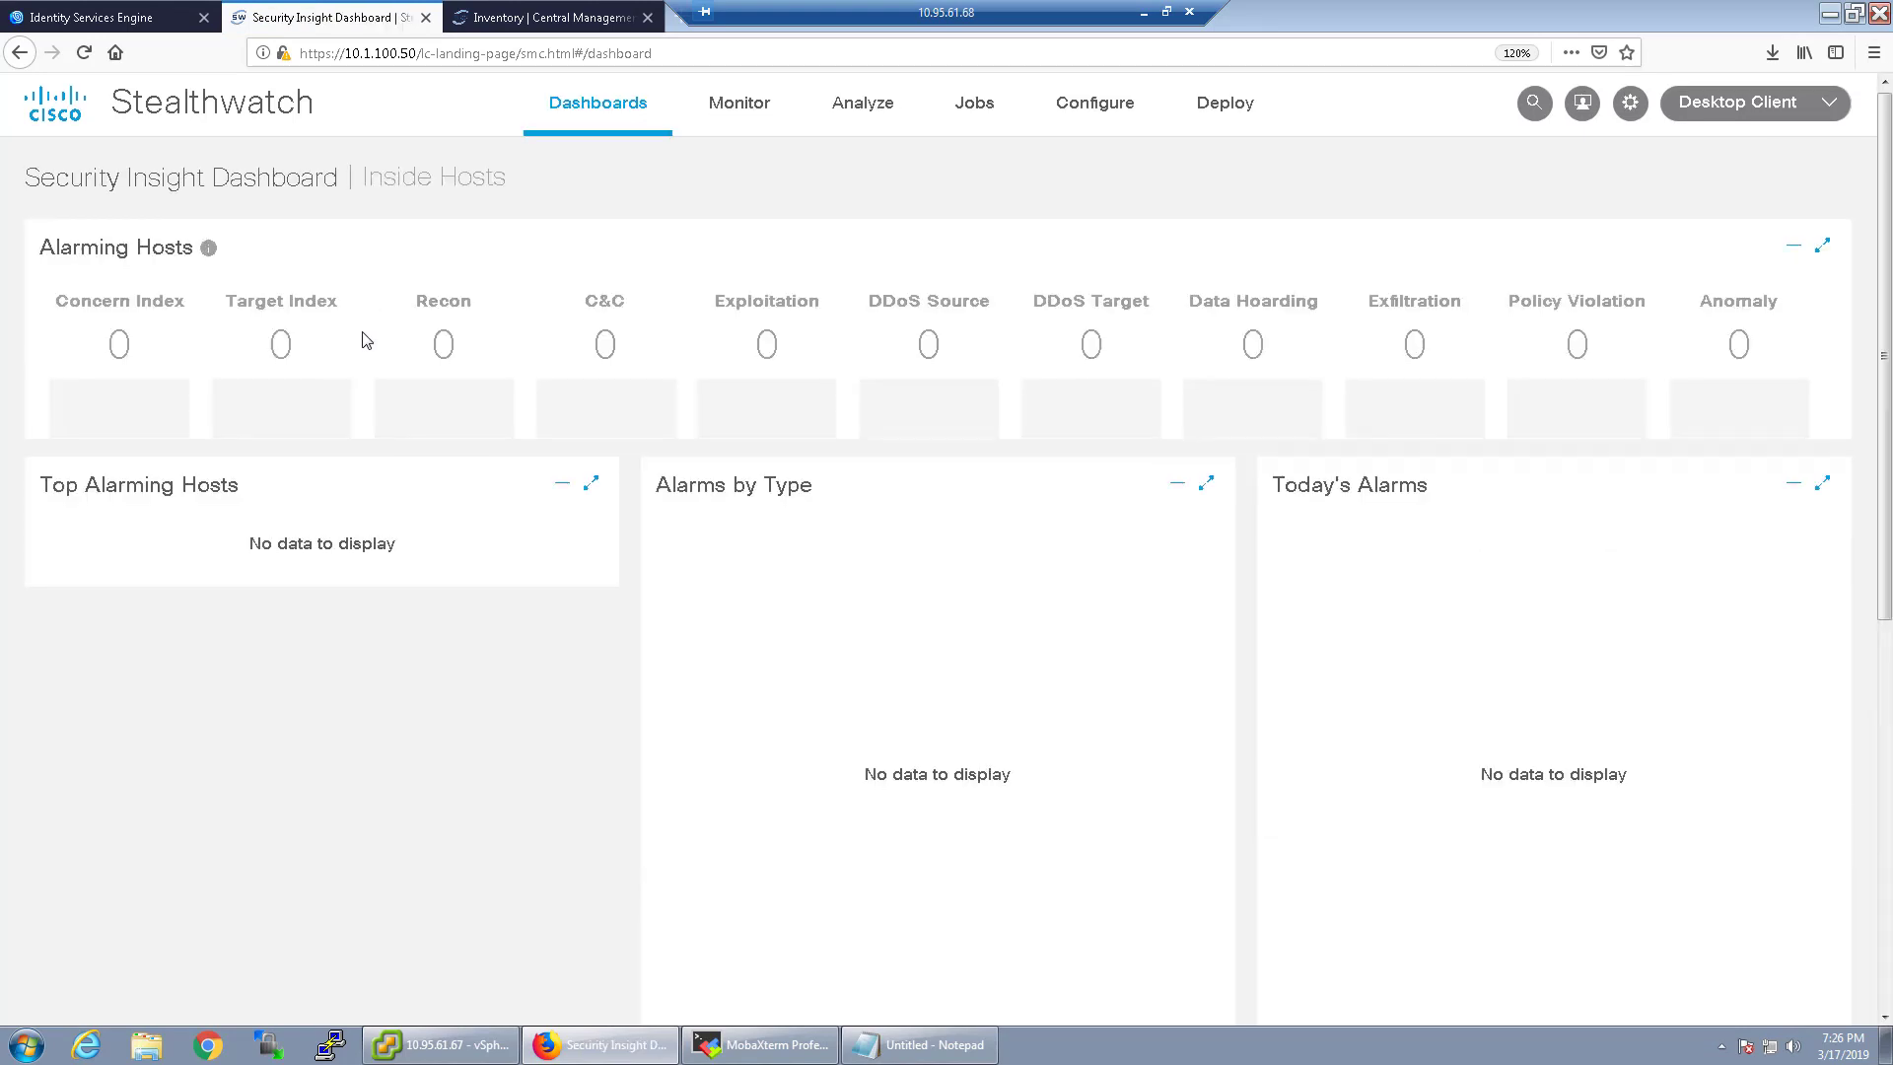
scroll(368, 410, "down", 4)
scroll(345, 879, "down", 1)
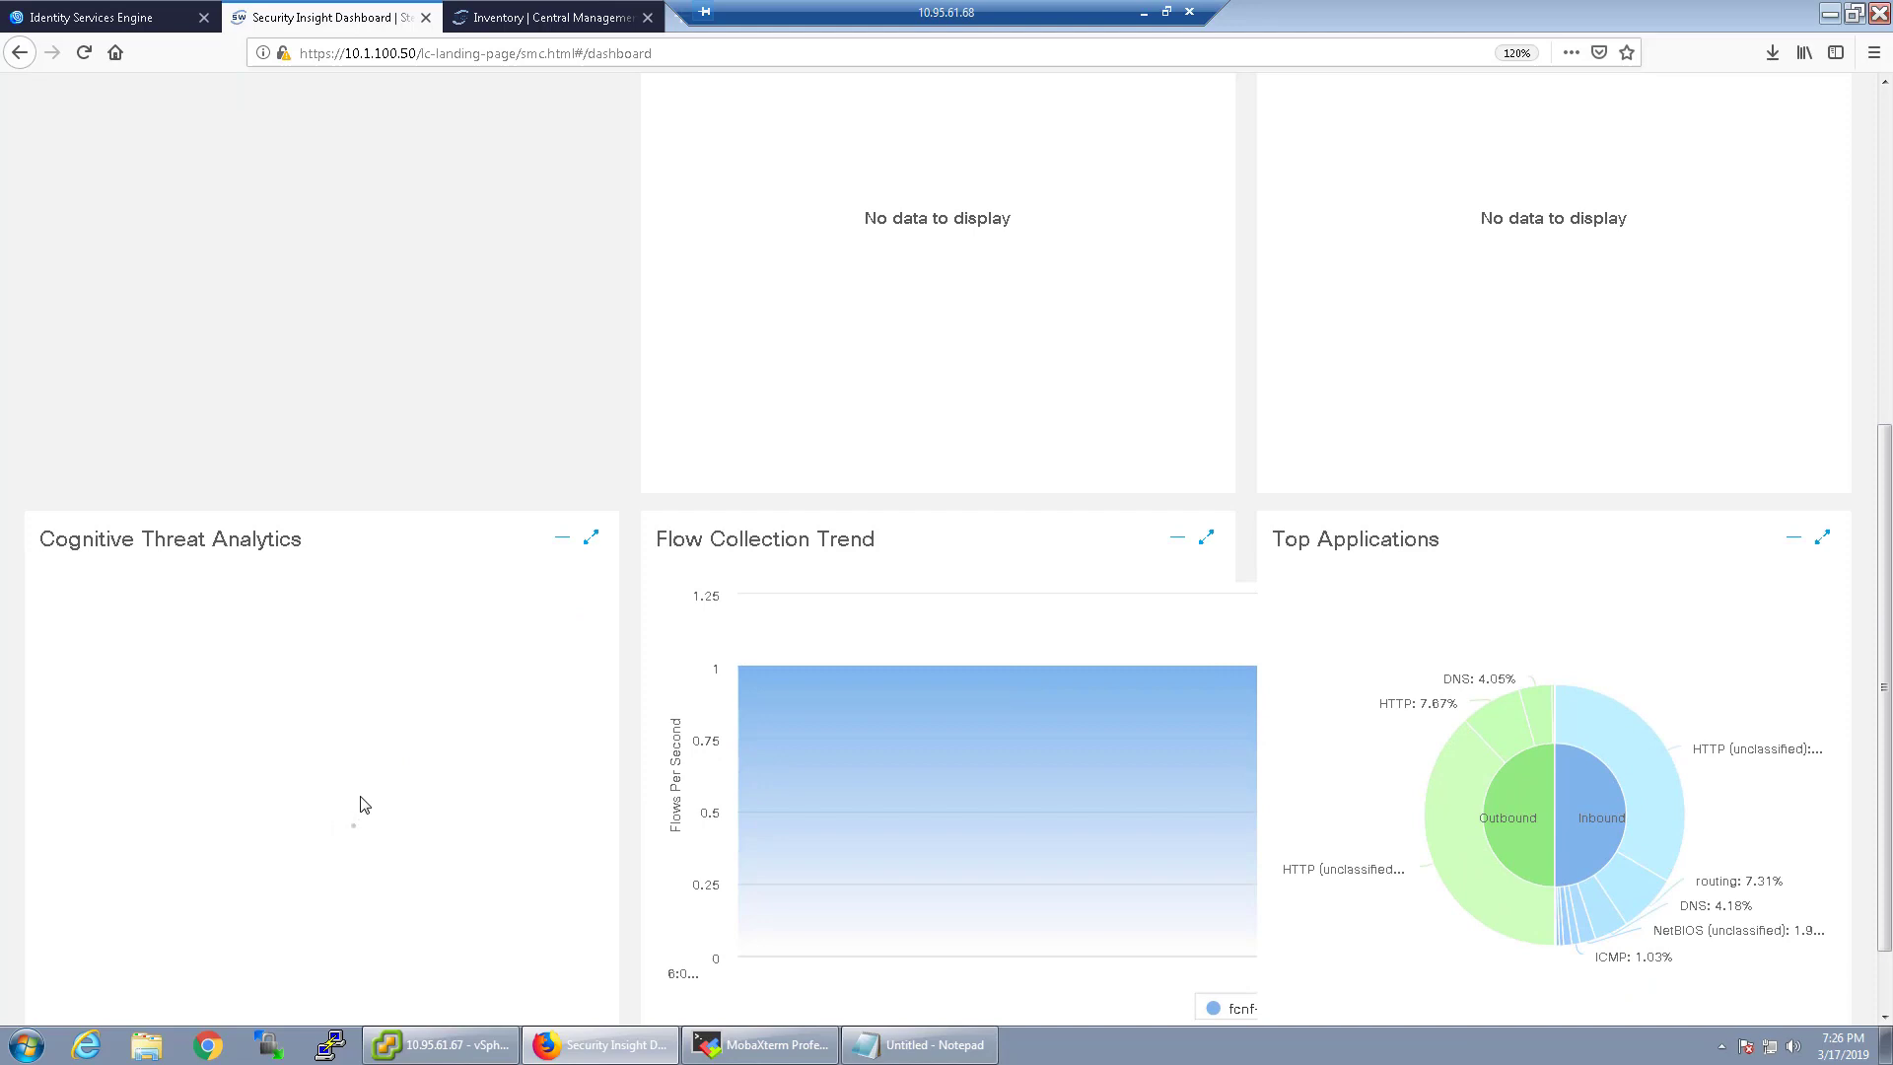
scroll(364, 806, "up", 2)
scroll(360, 803, "up", 3)
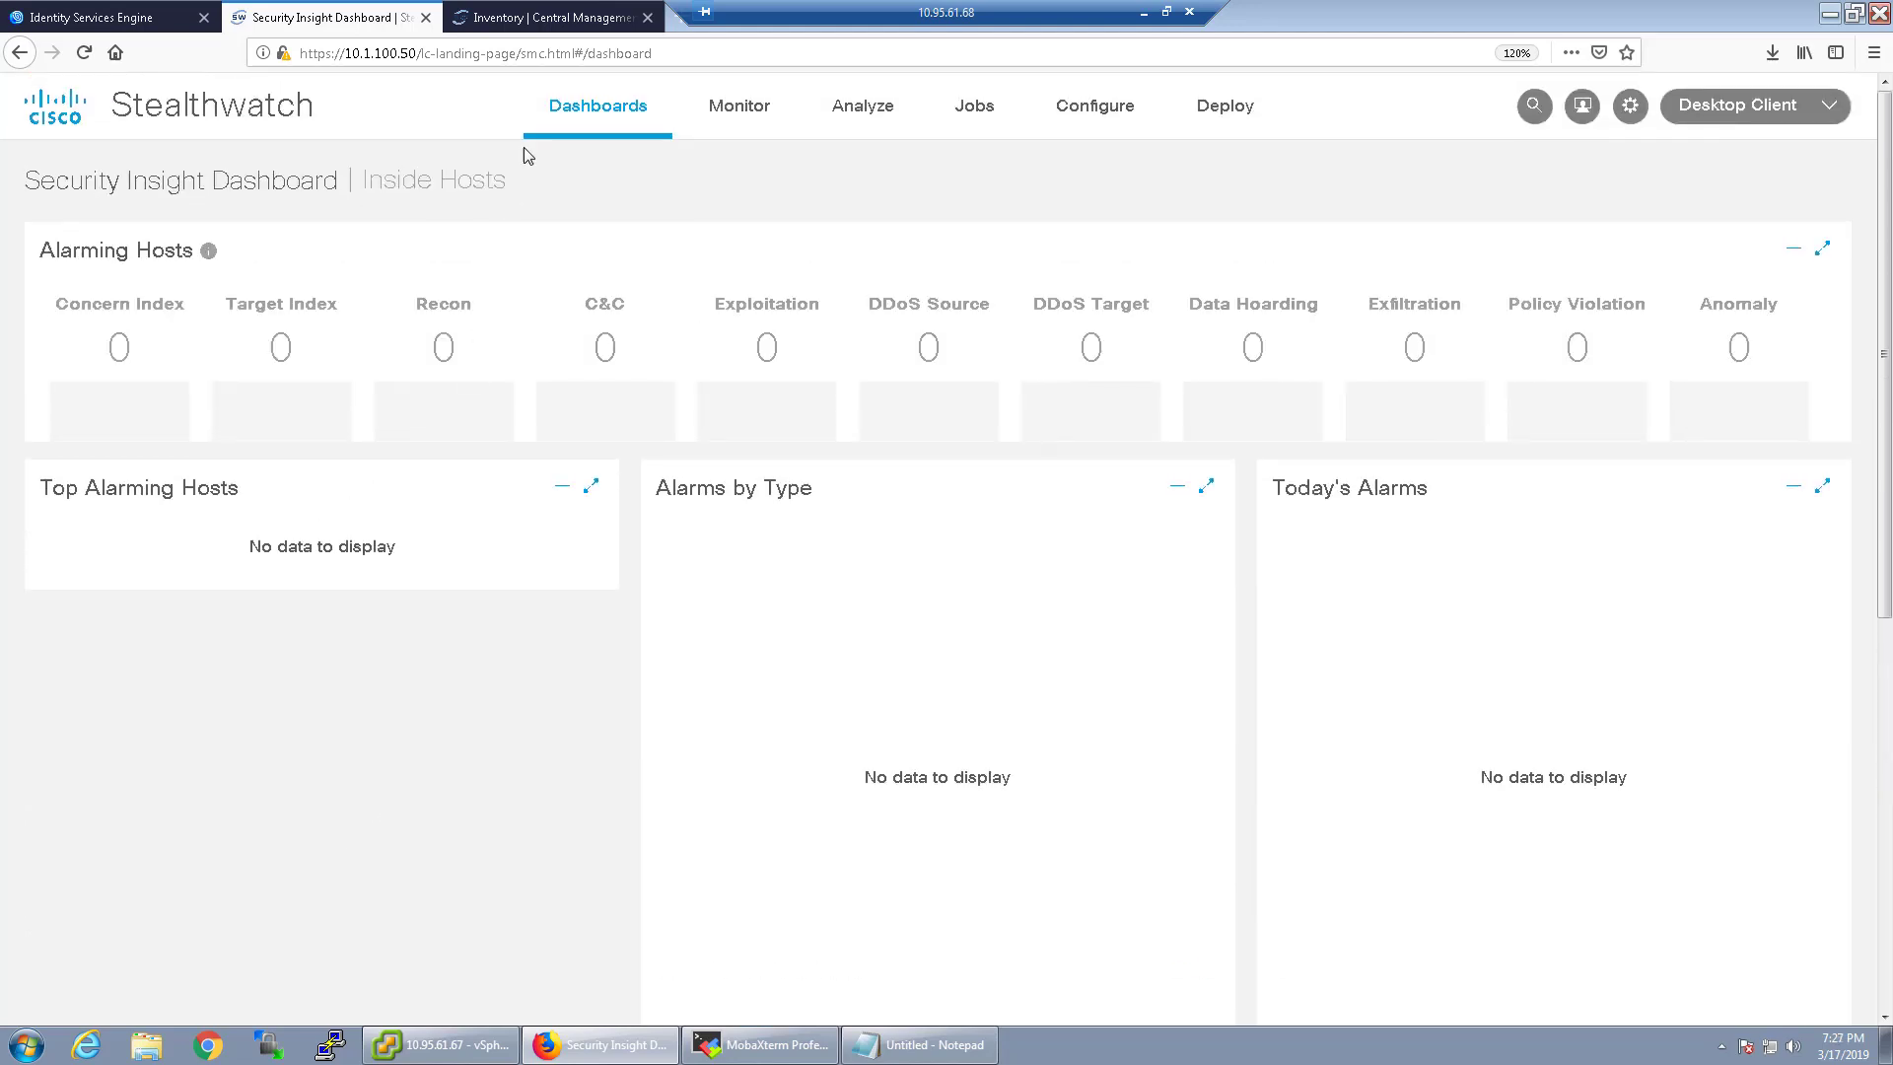
left_click(504, 19)
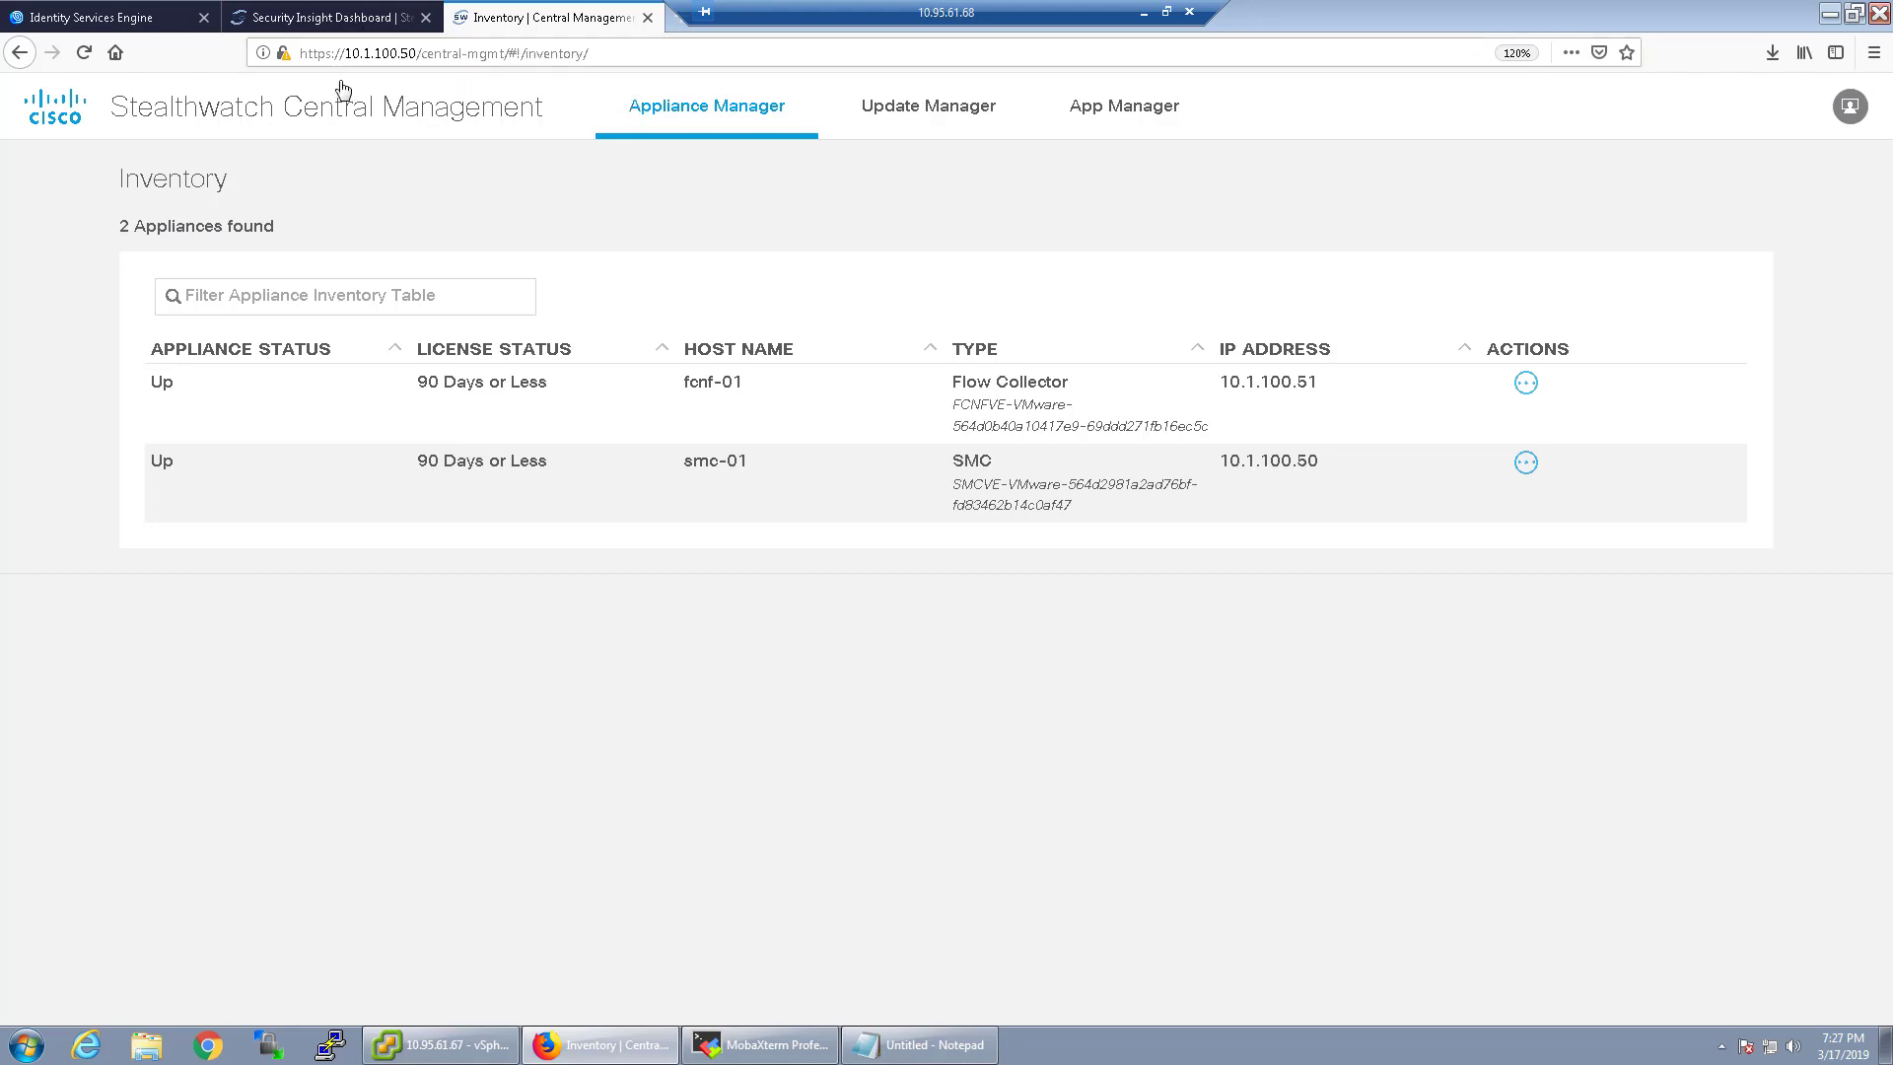
Review system updates in Update Manager, then move to the App Manager page
left_click(960, 115)
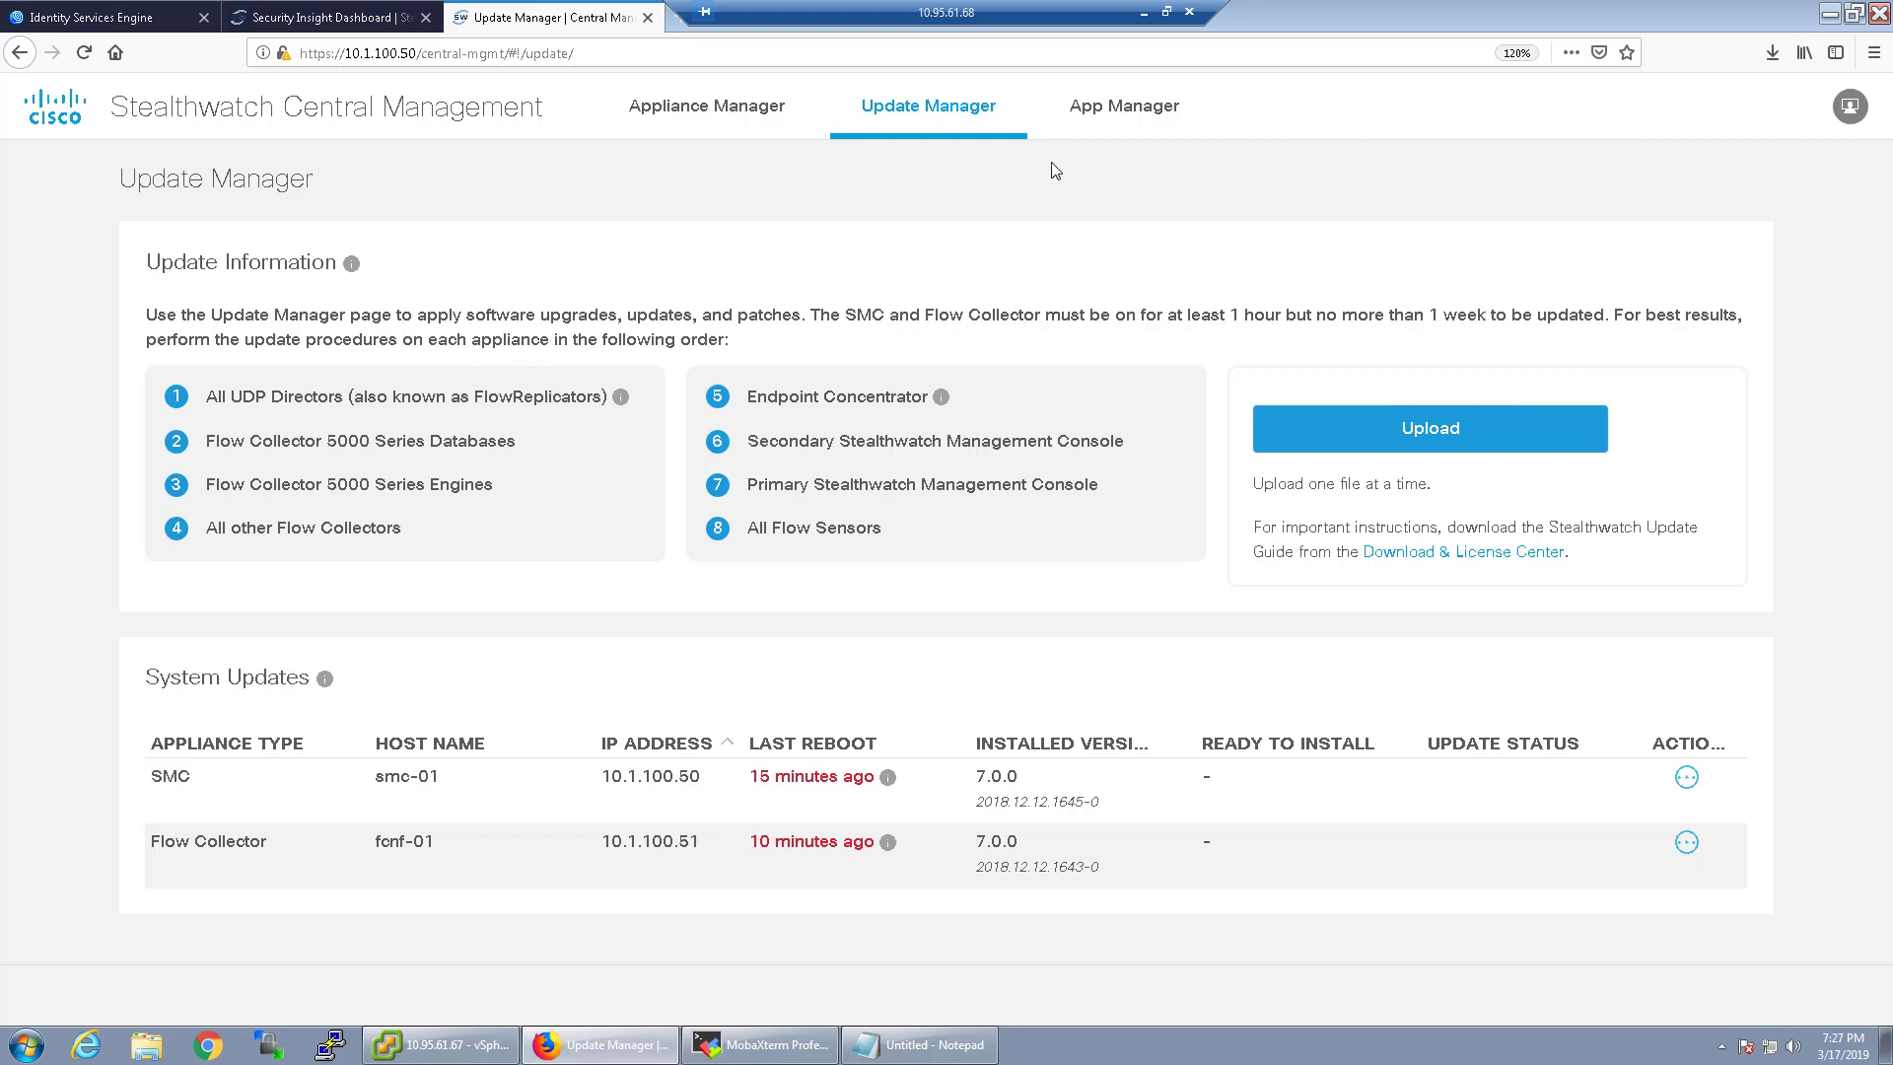
left_click(1158, 116)
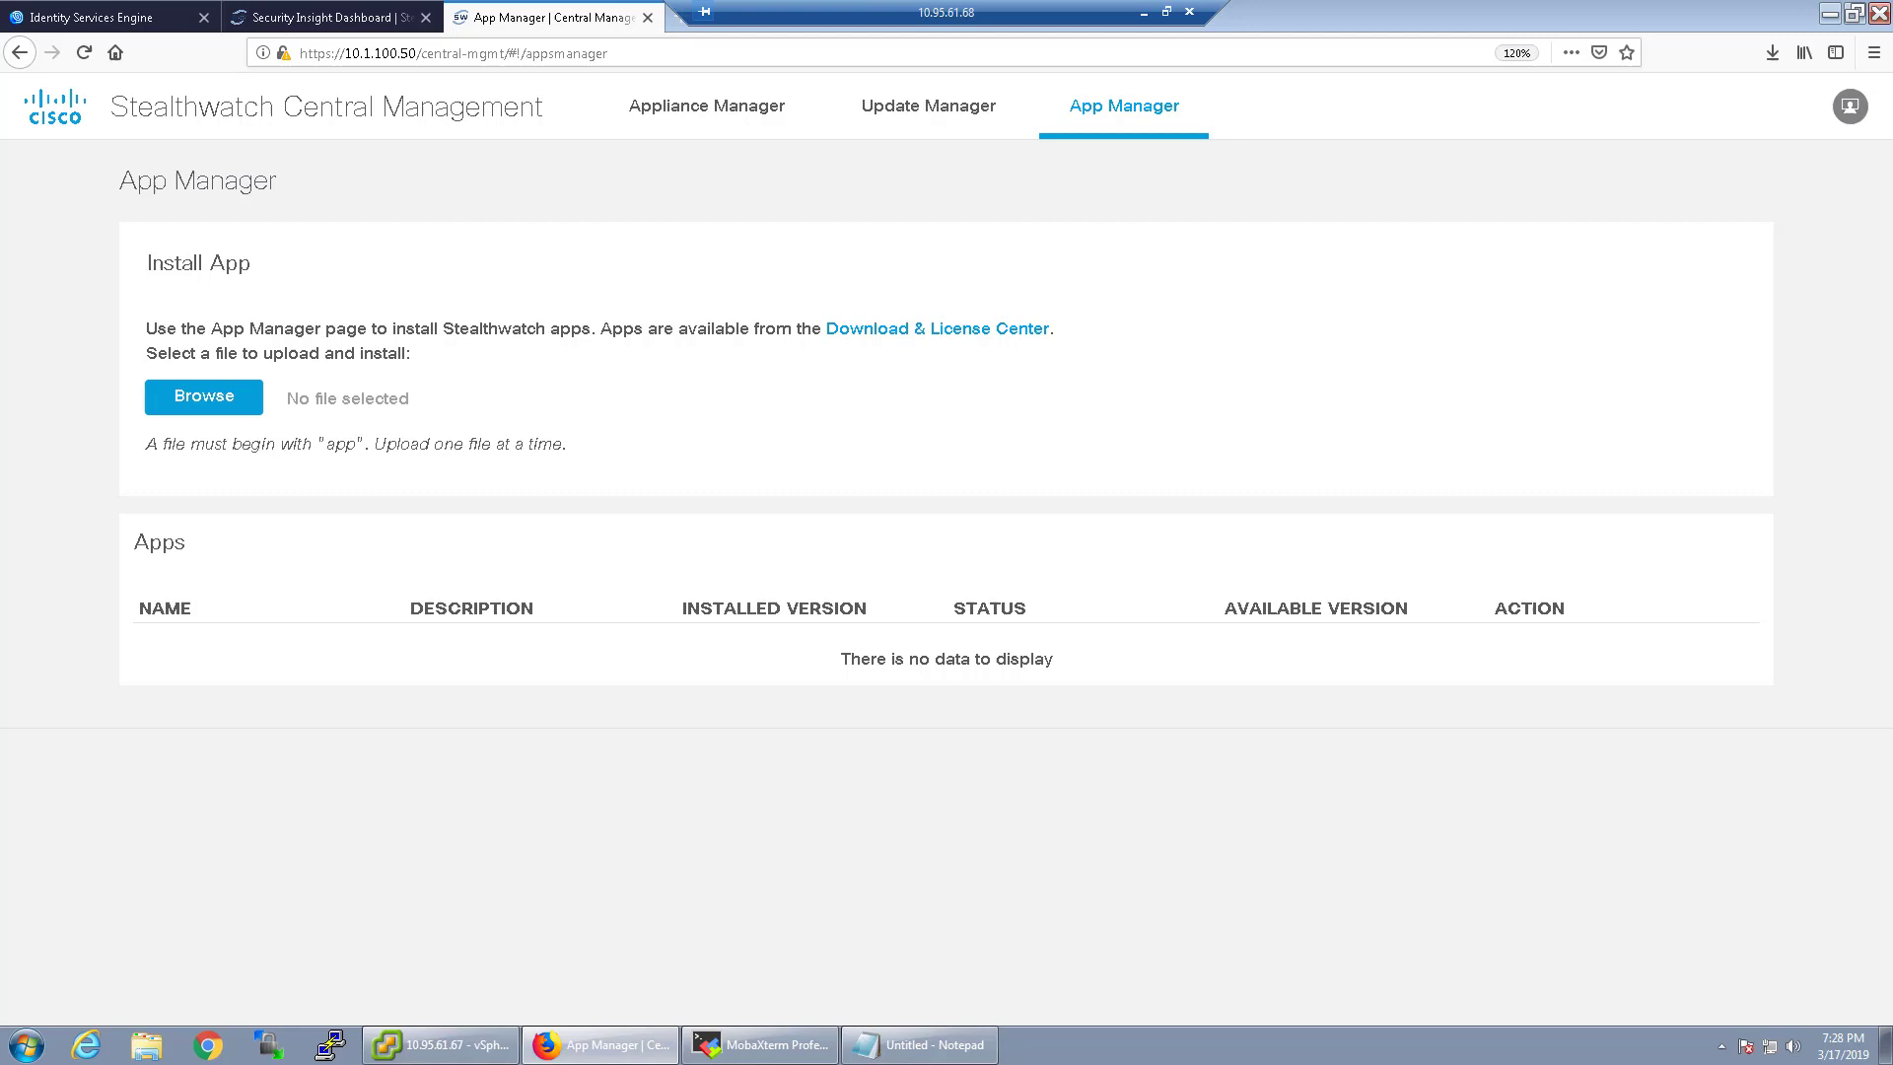
Upload the Visibility Assessment app file from Downloads to install version 1.0.4
left_click(178, 407)
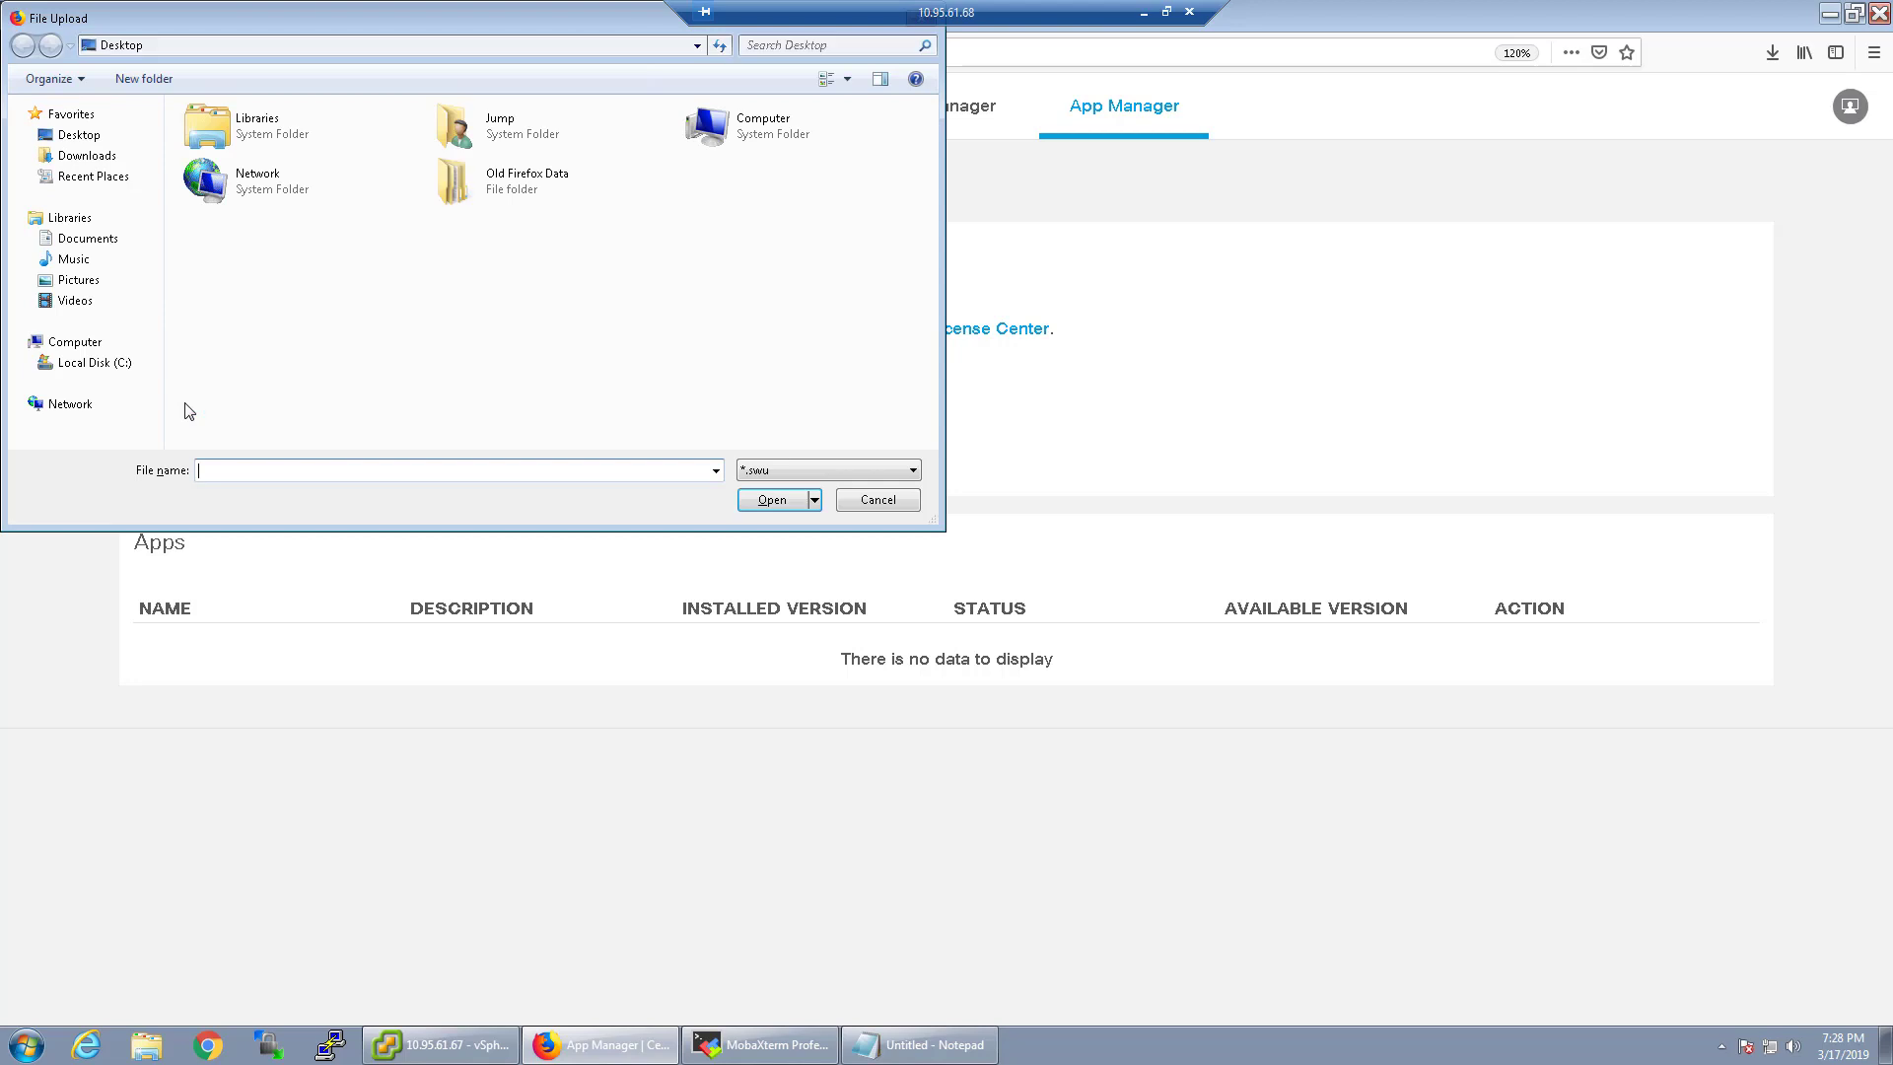
left_click(88, 157)
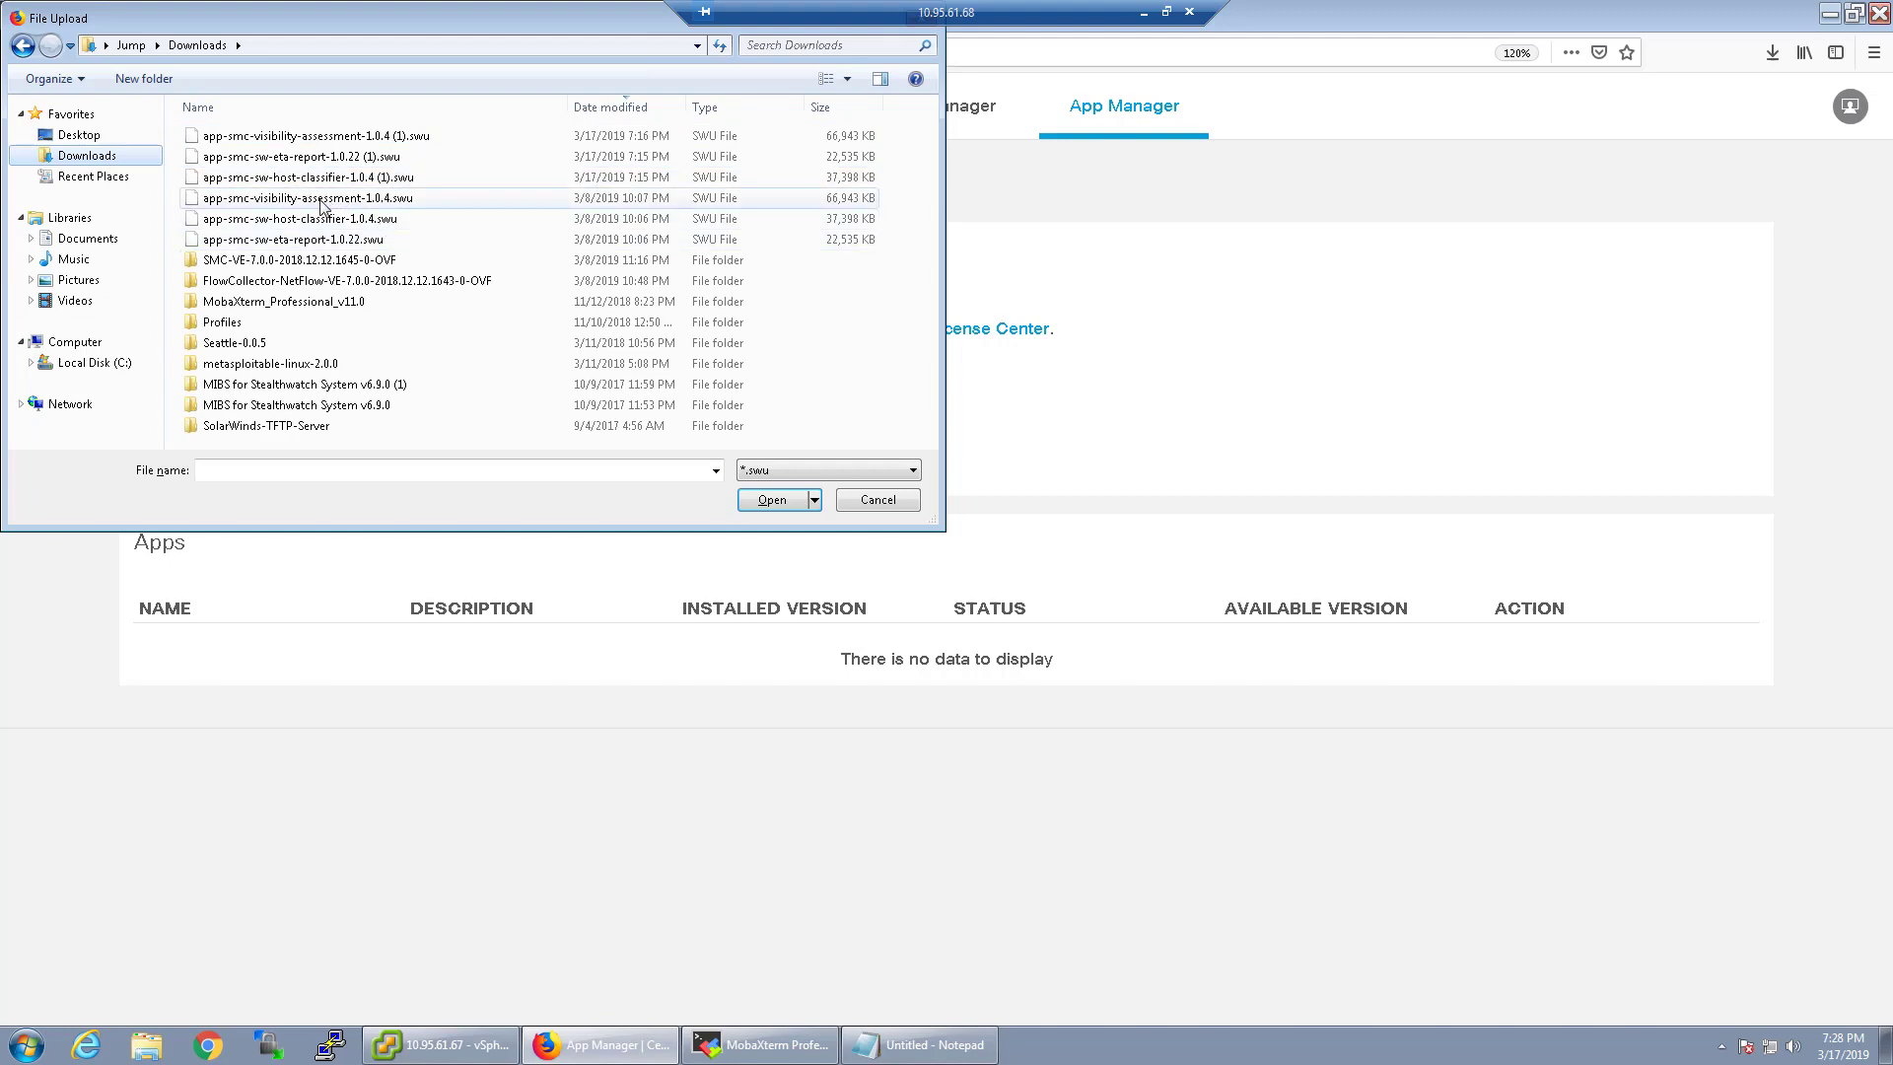
double_click(322, 203)
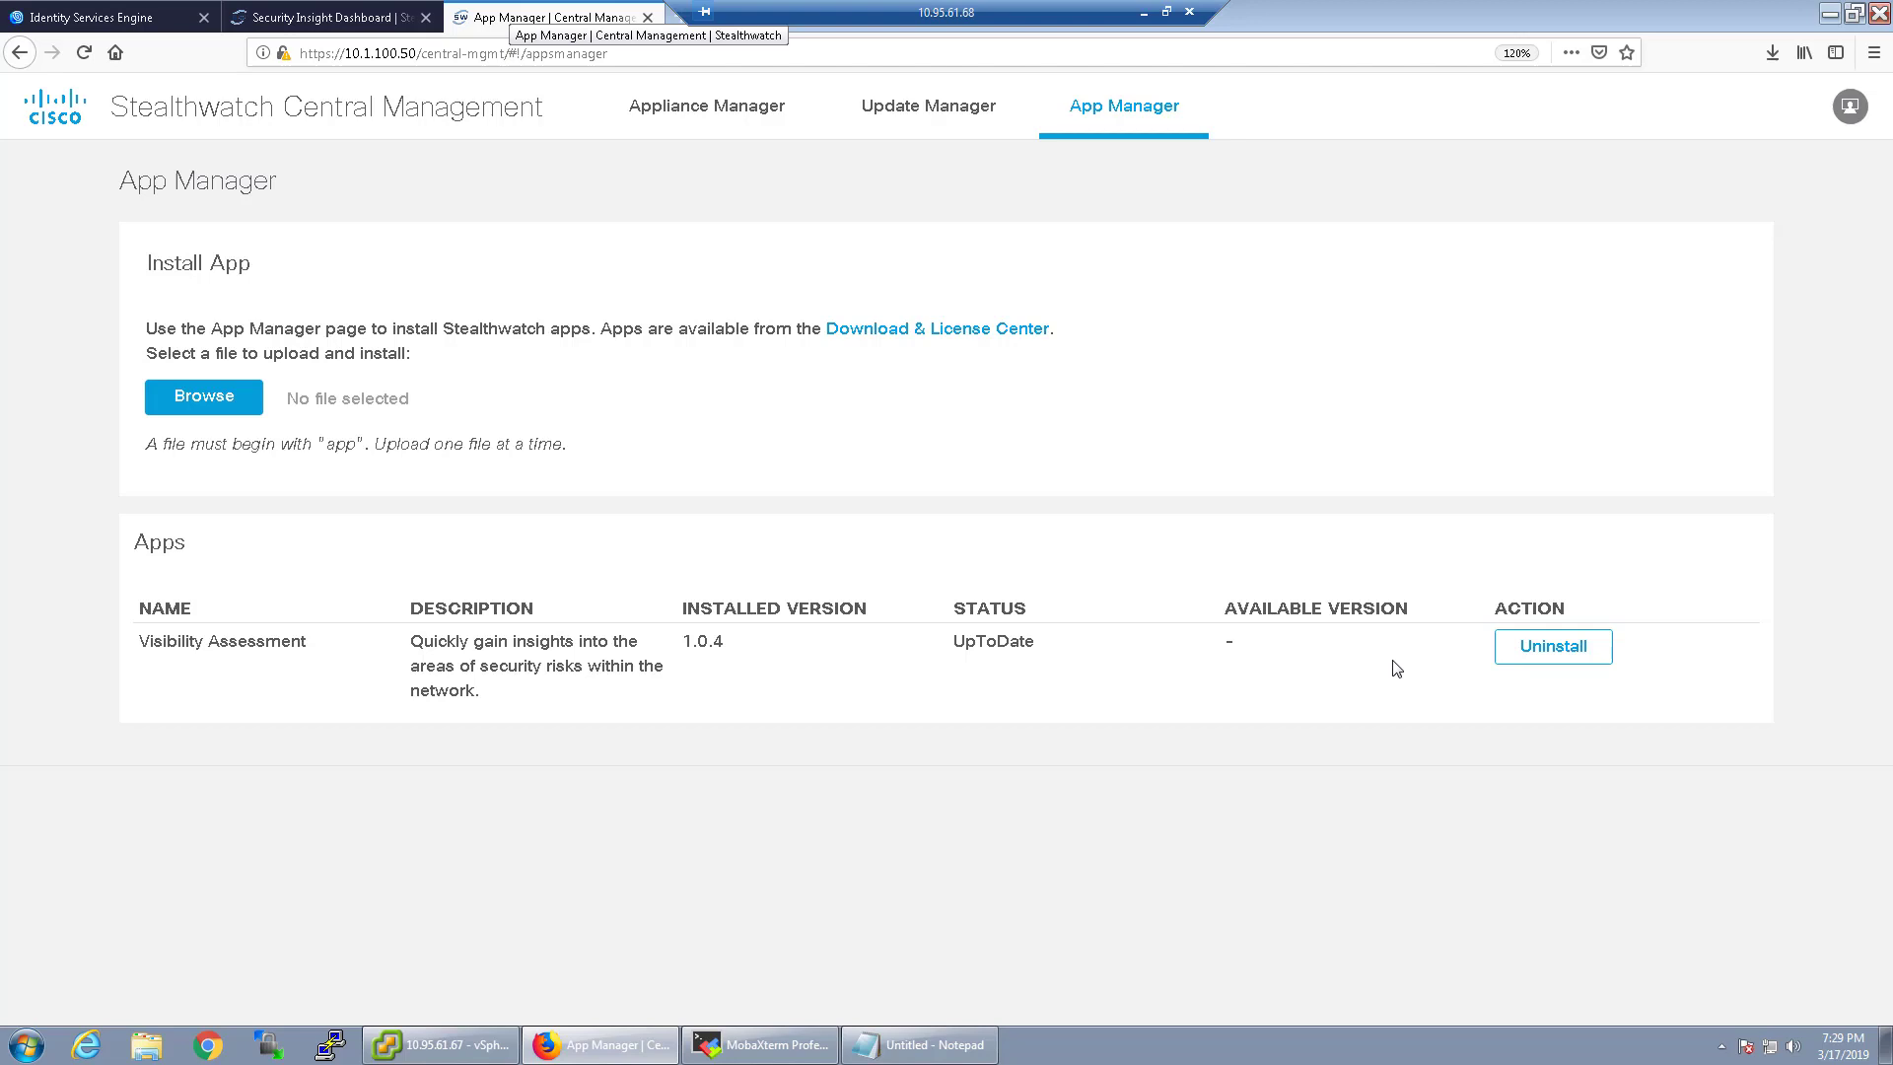
Generate the Visibility Assessment report, scroll through it, close it, and return to Network Security
left_click(296, 22)
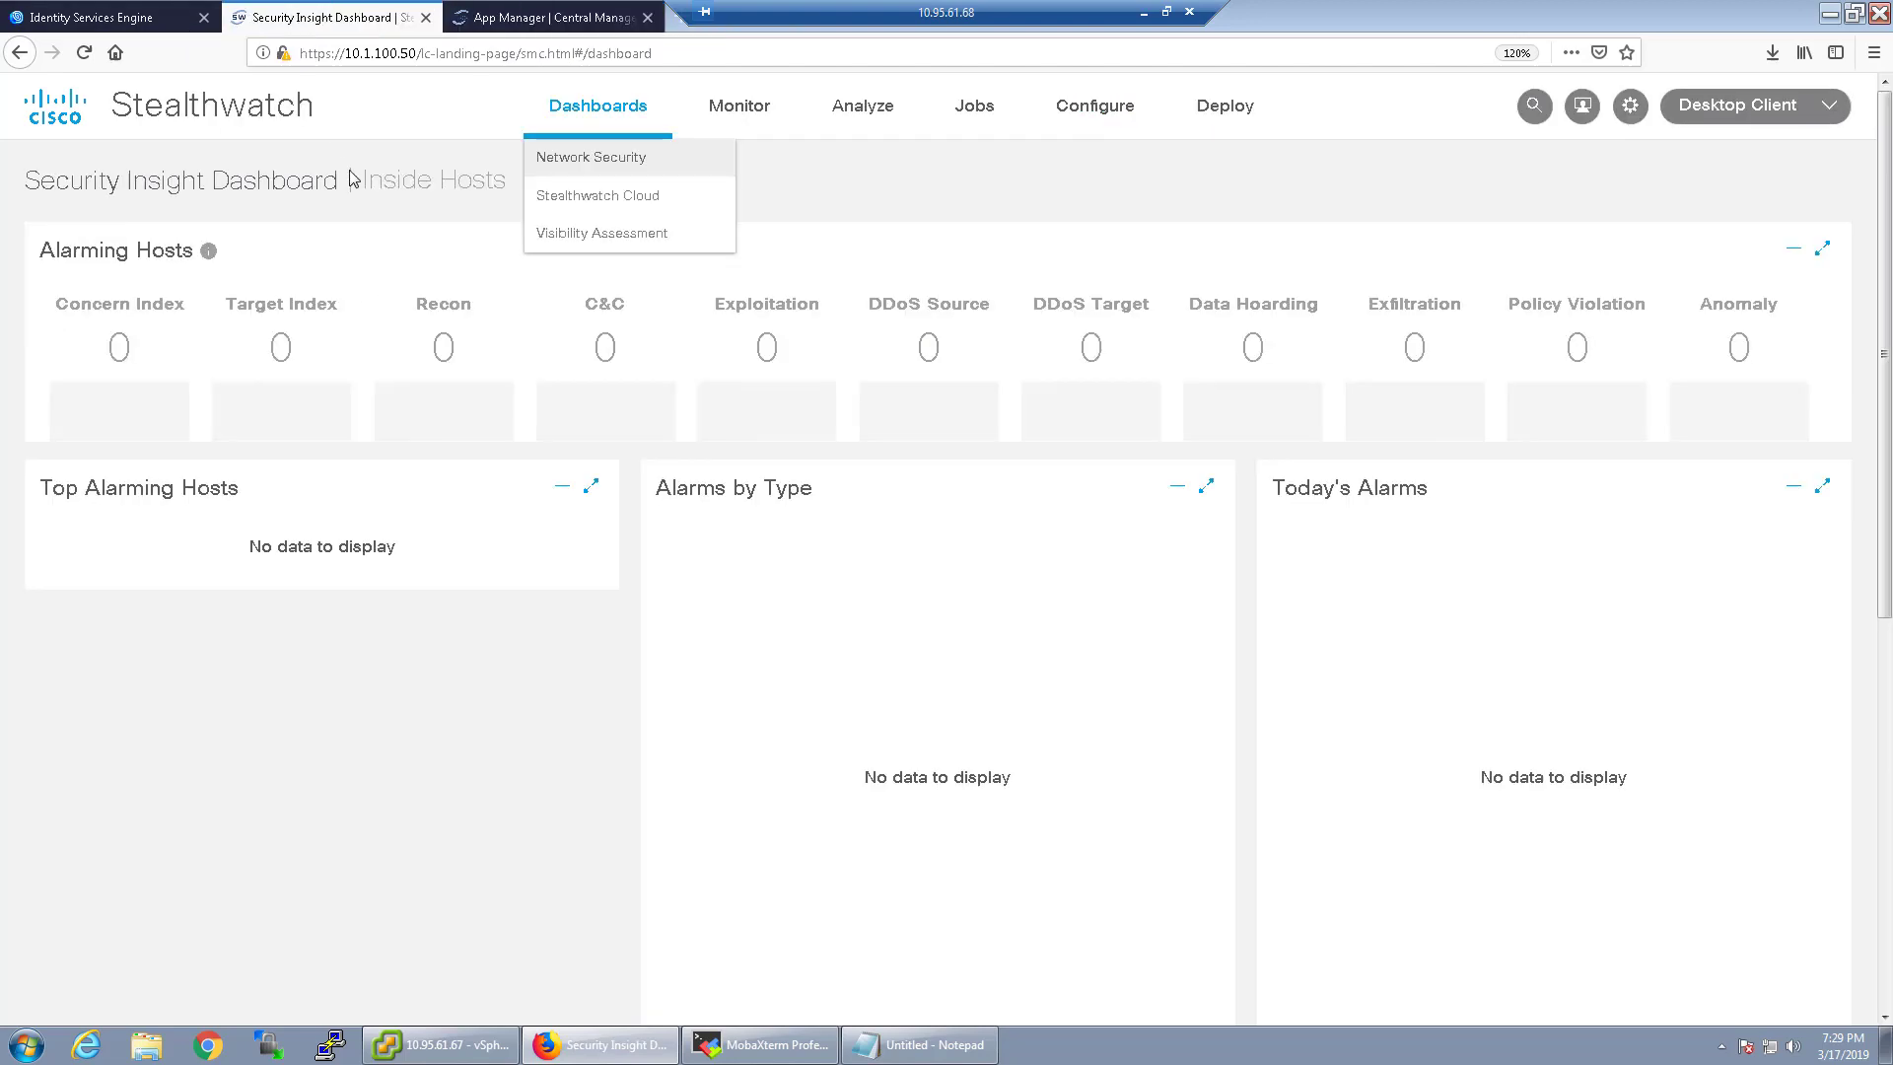
left_click(592, 237)
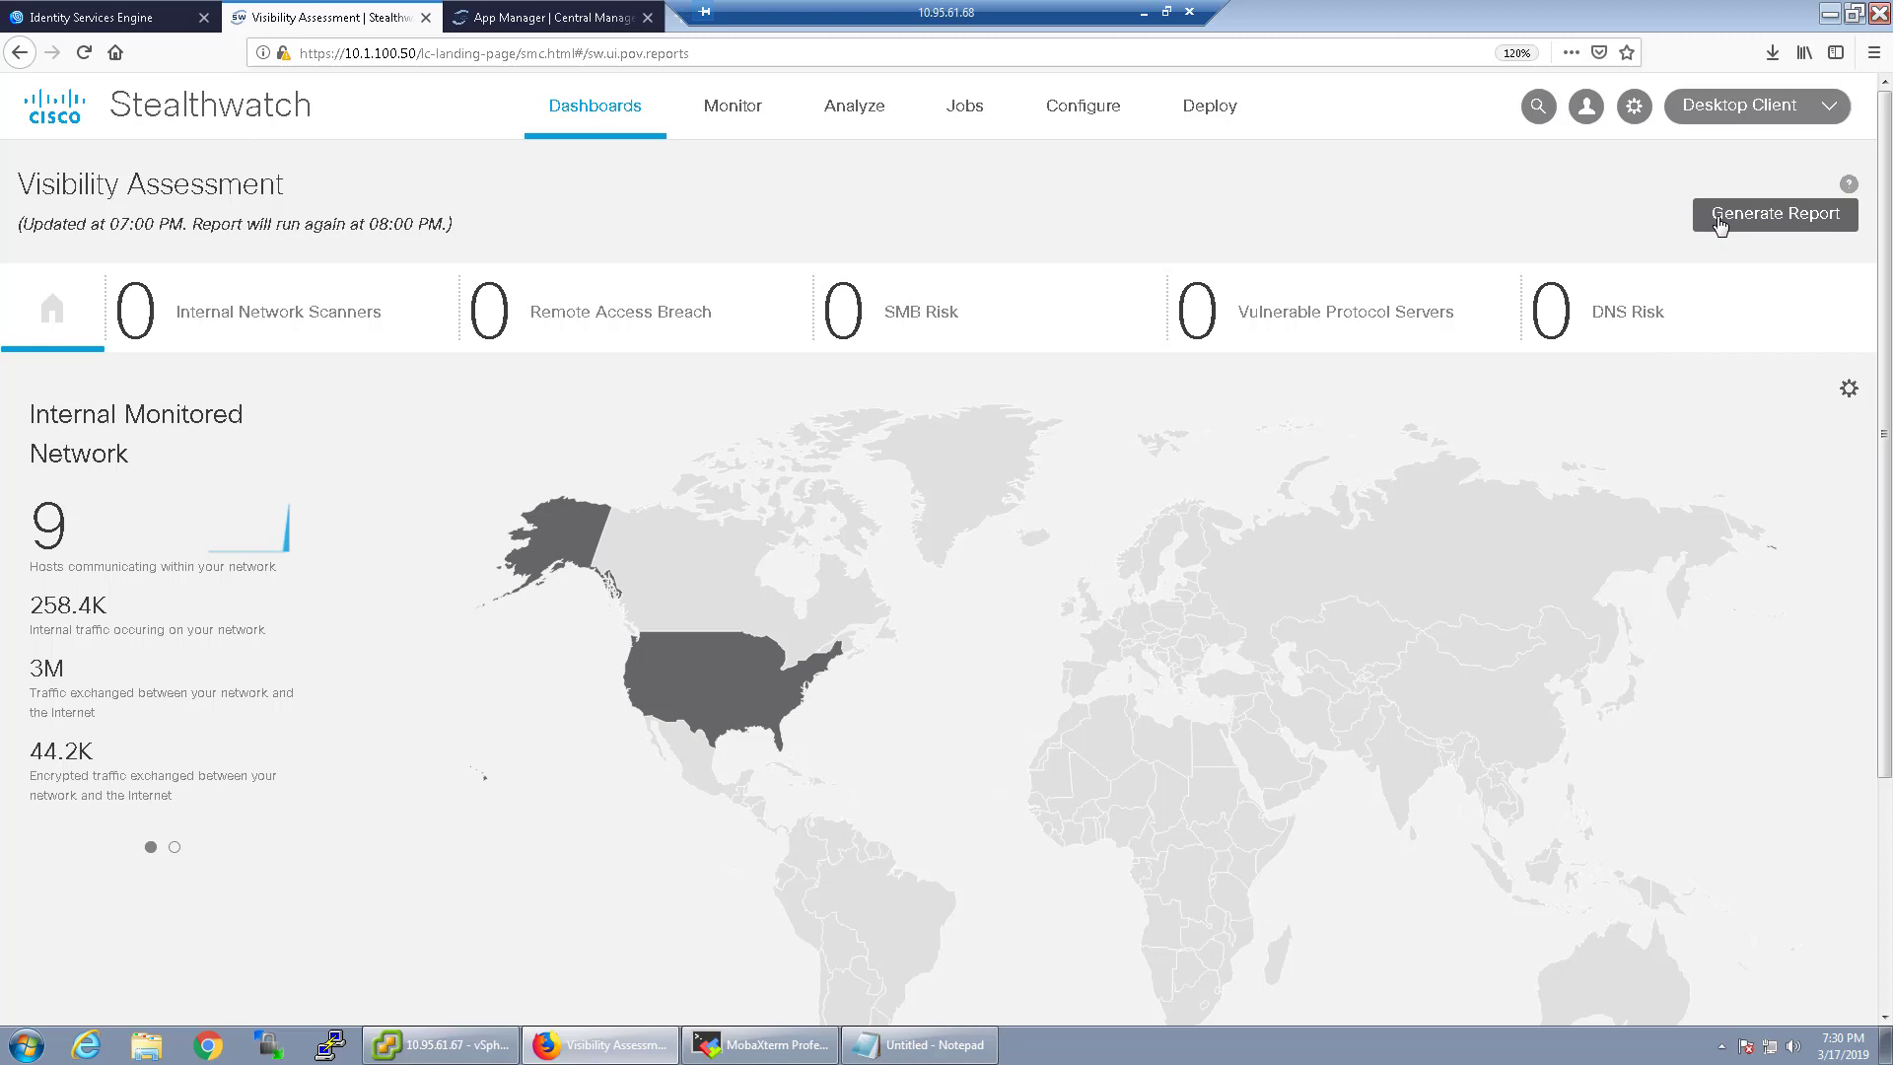
left_click(1780, 229)
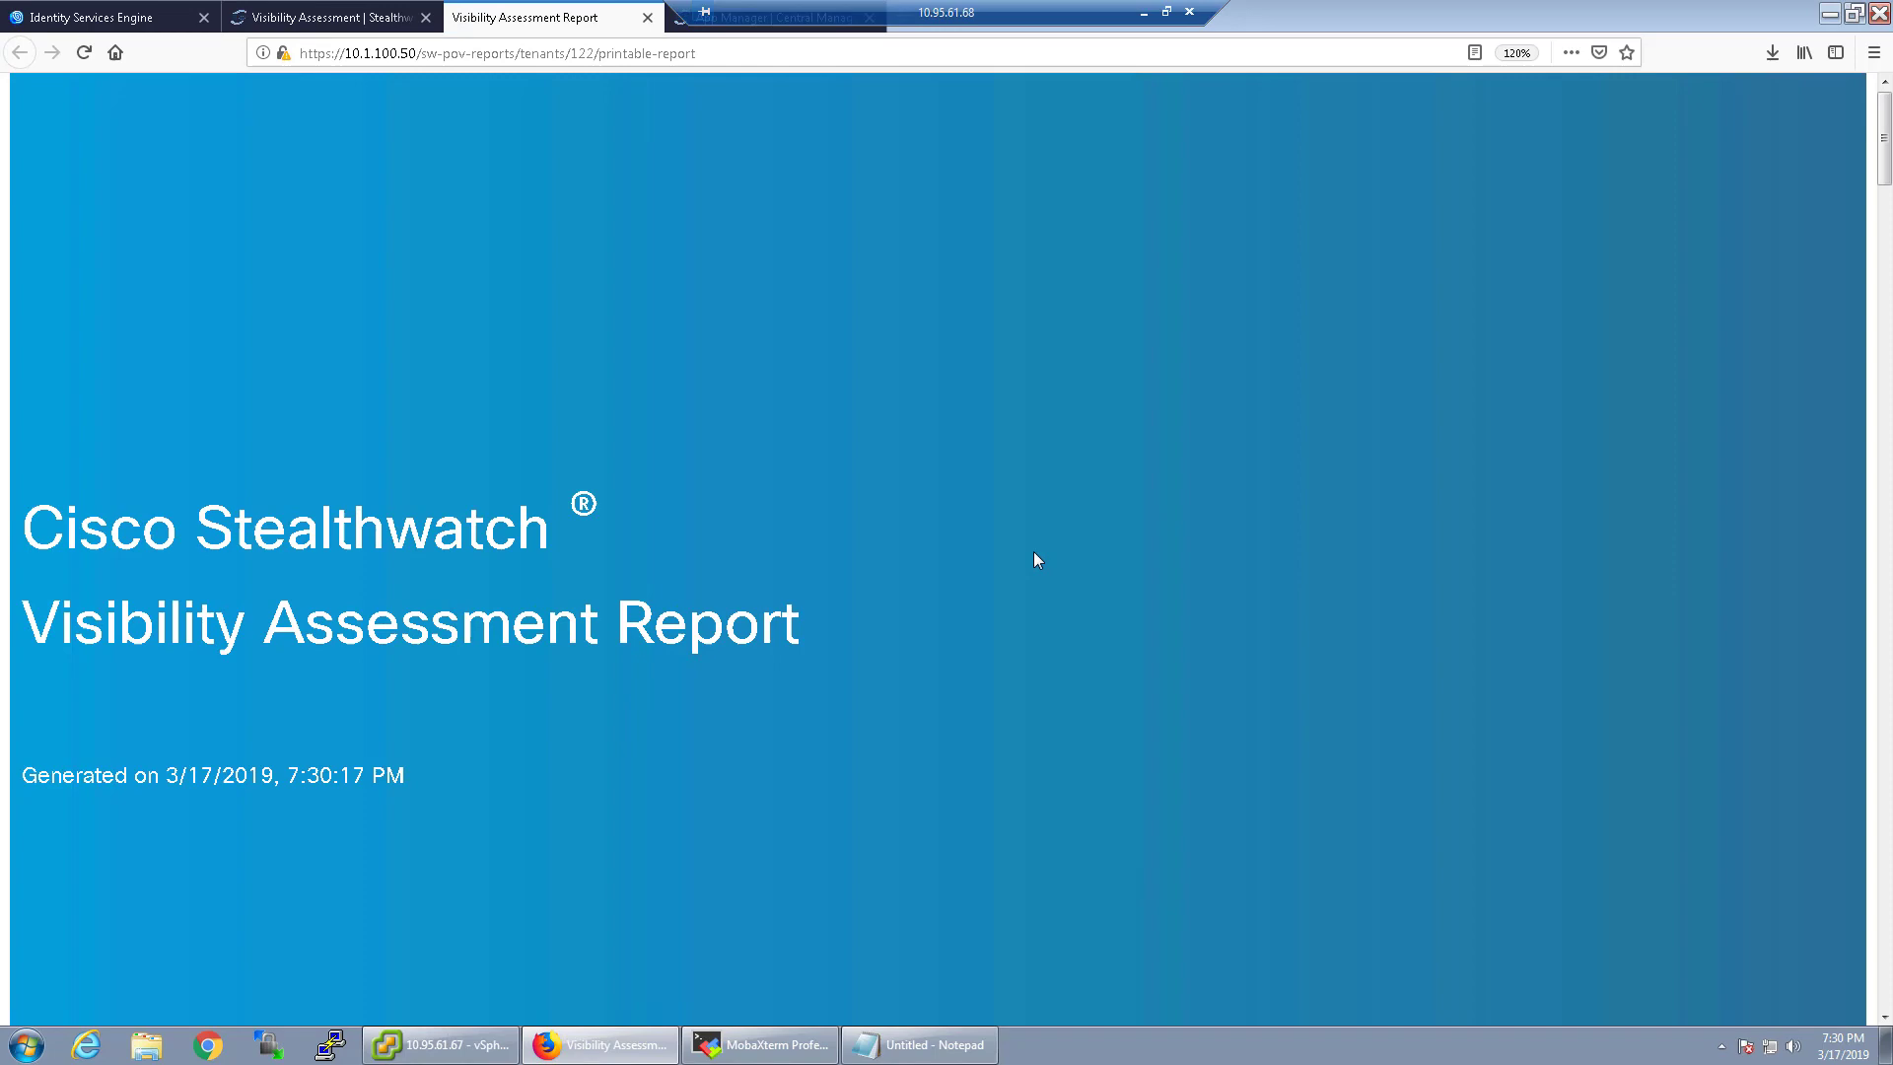
scroll(1035, 563, "down", 10)
scroll(1037, 554, "down", 10)
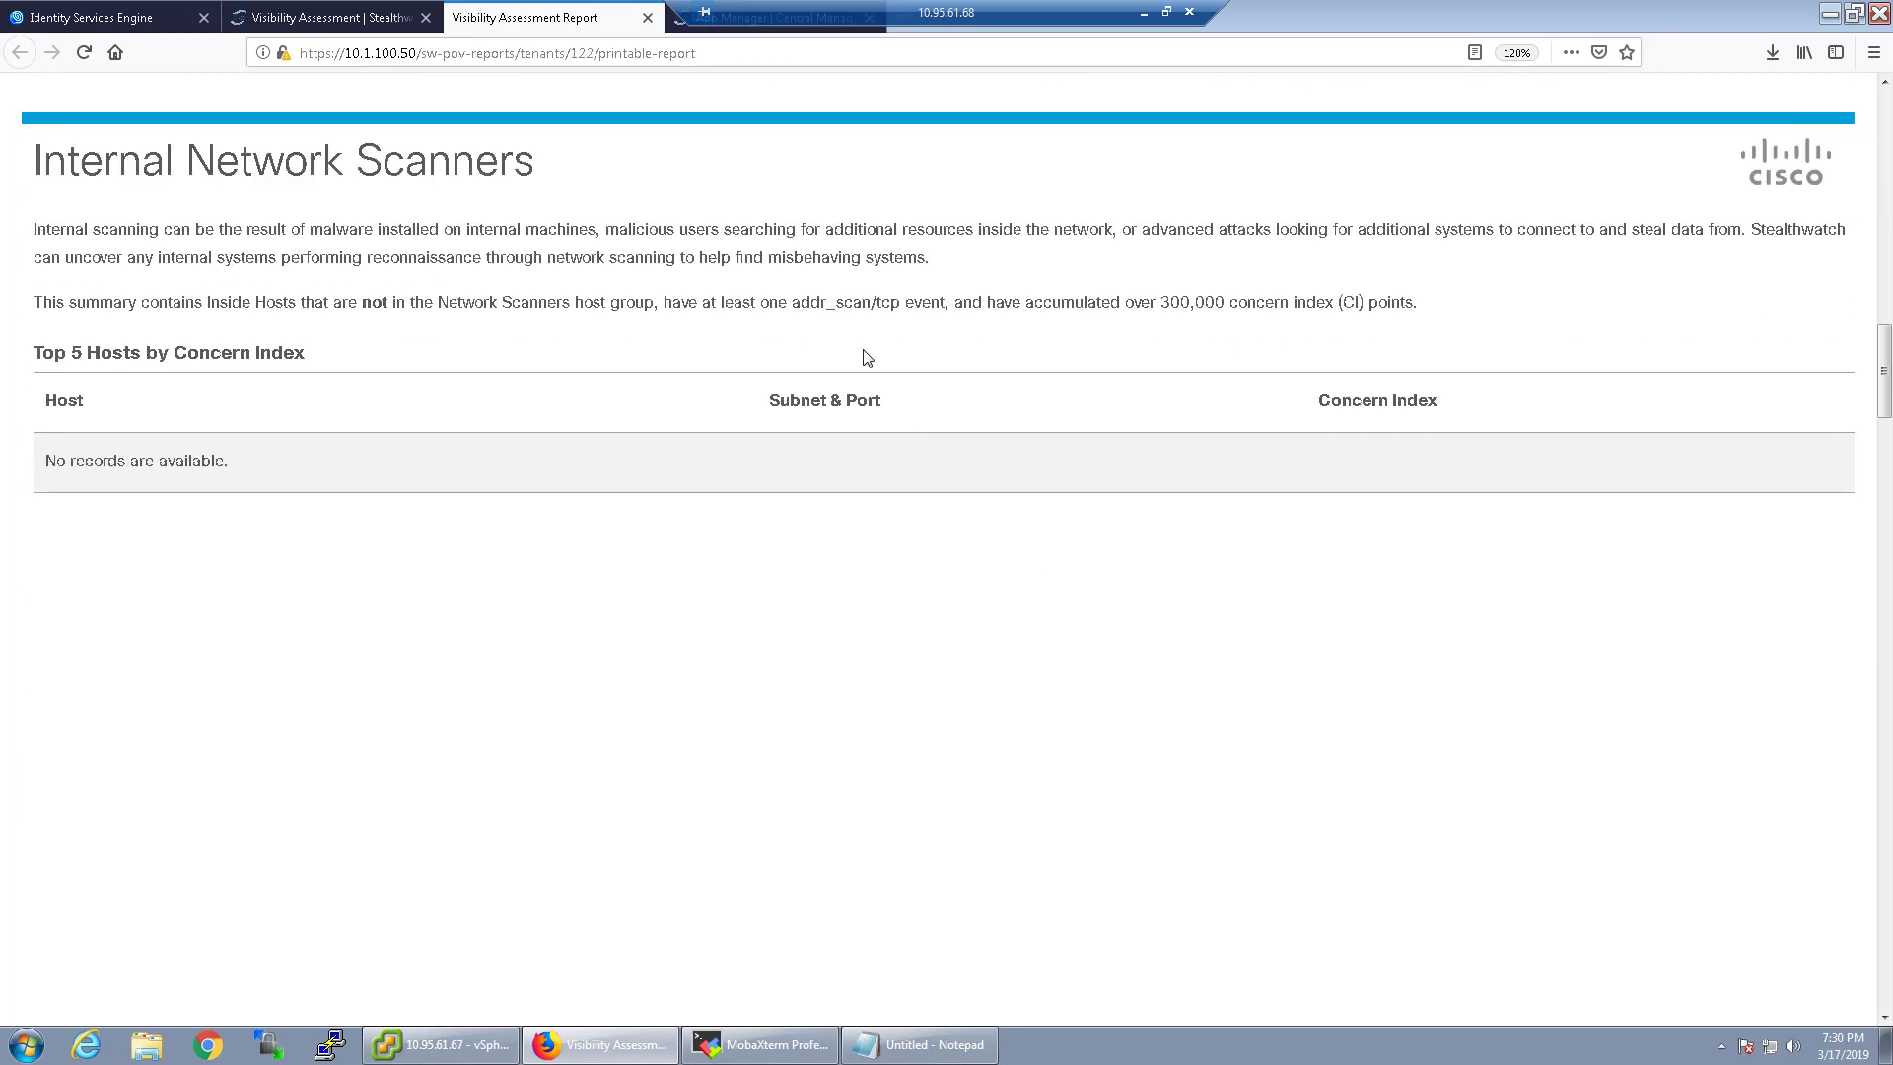
scroll(719, 384, "down", 10)
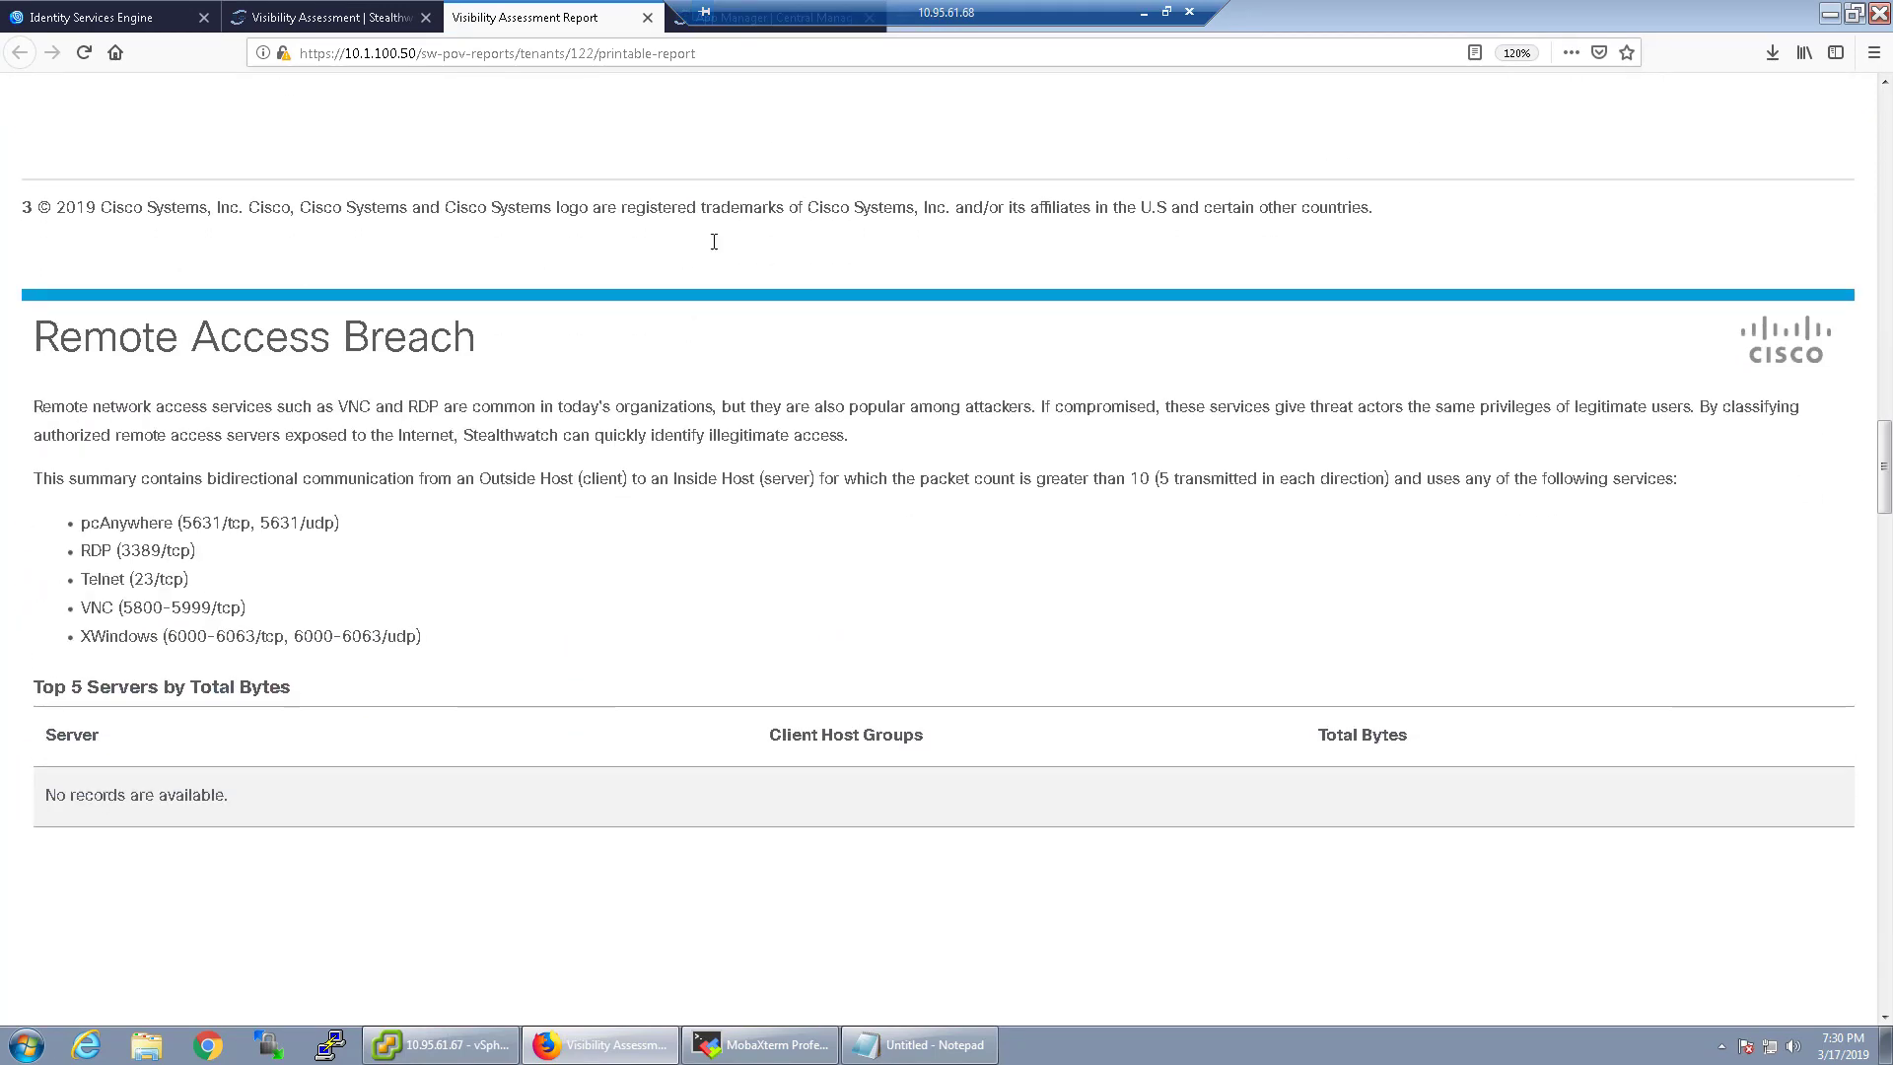
left_click(647, 20)
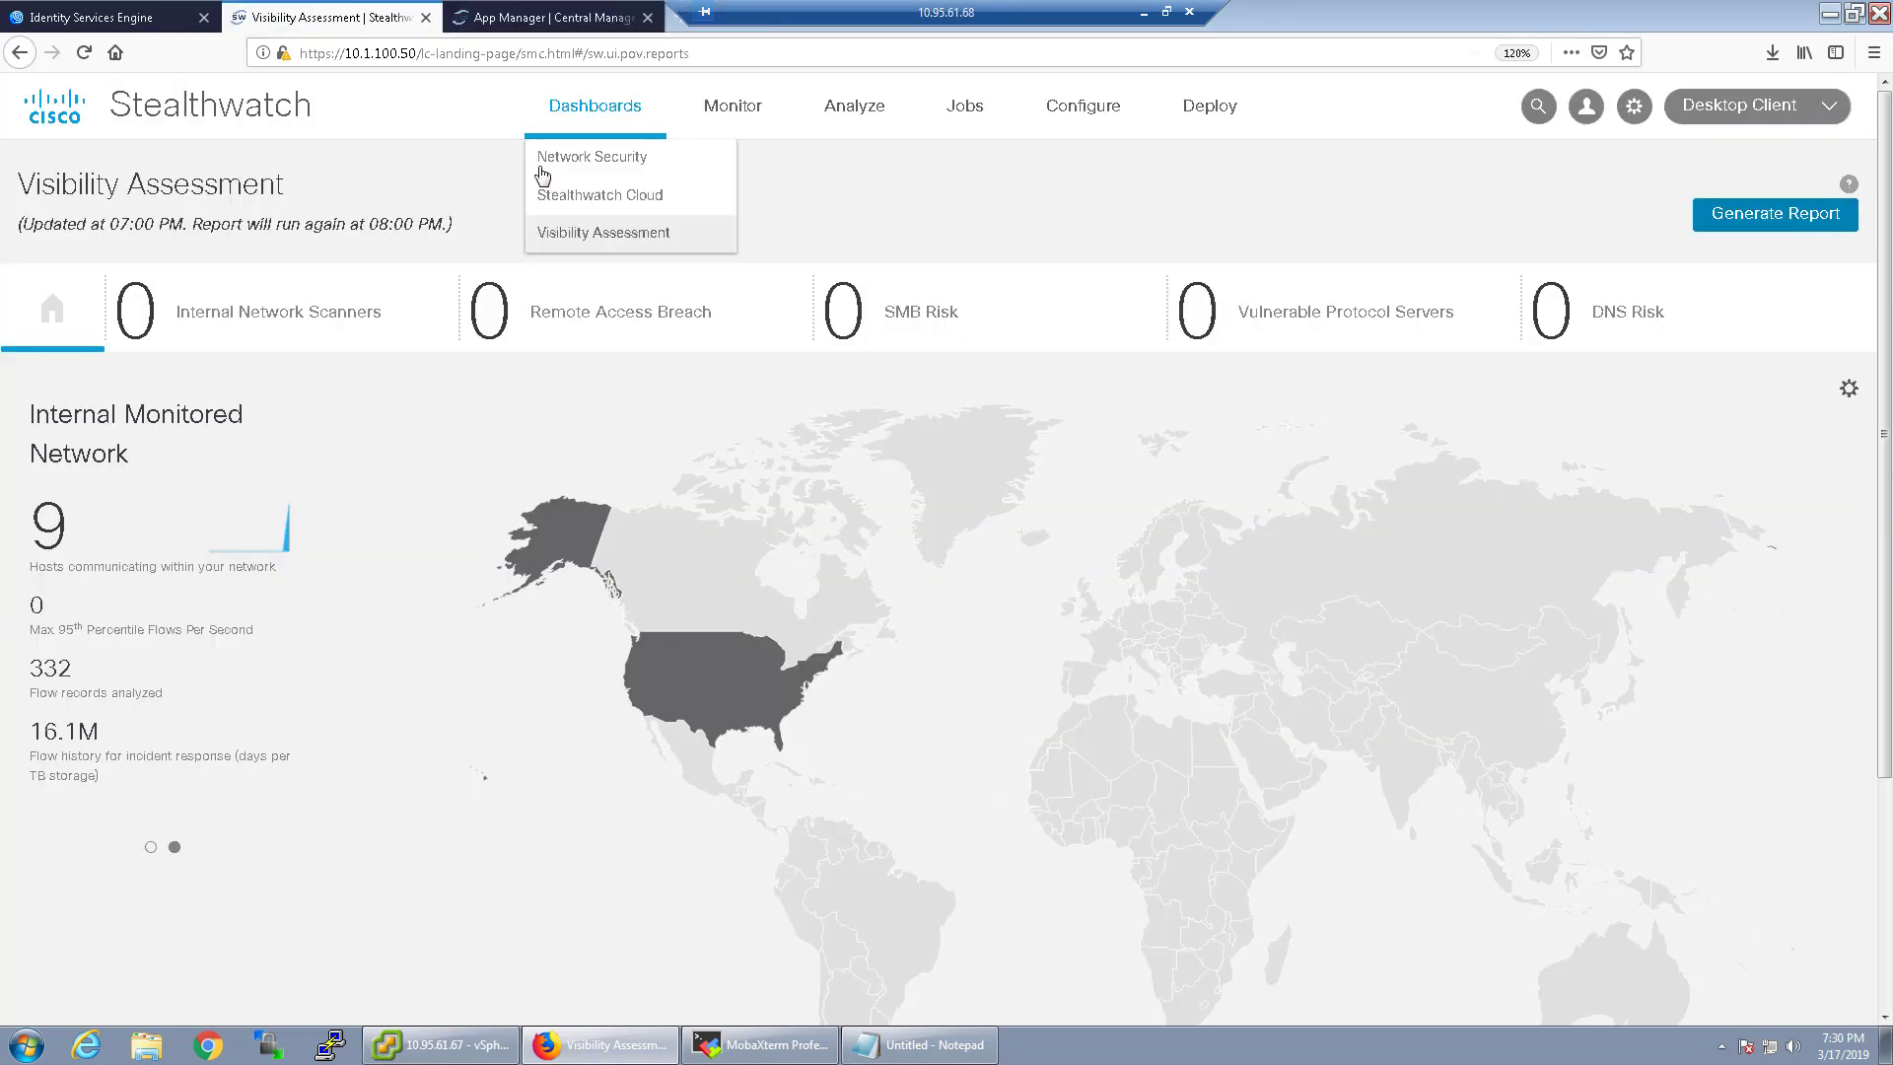
left_click(600, 163)
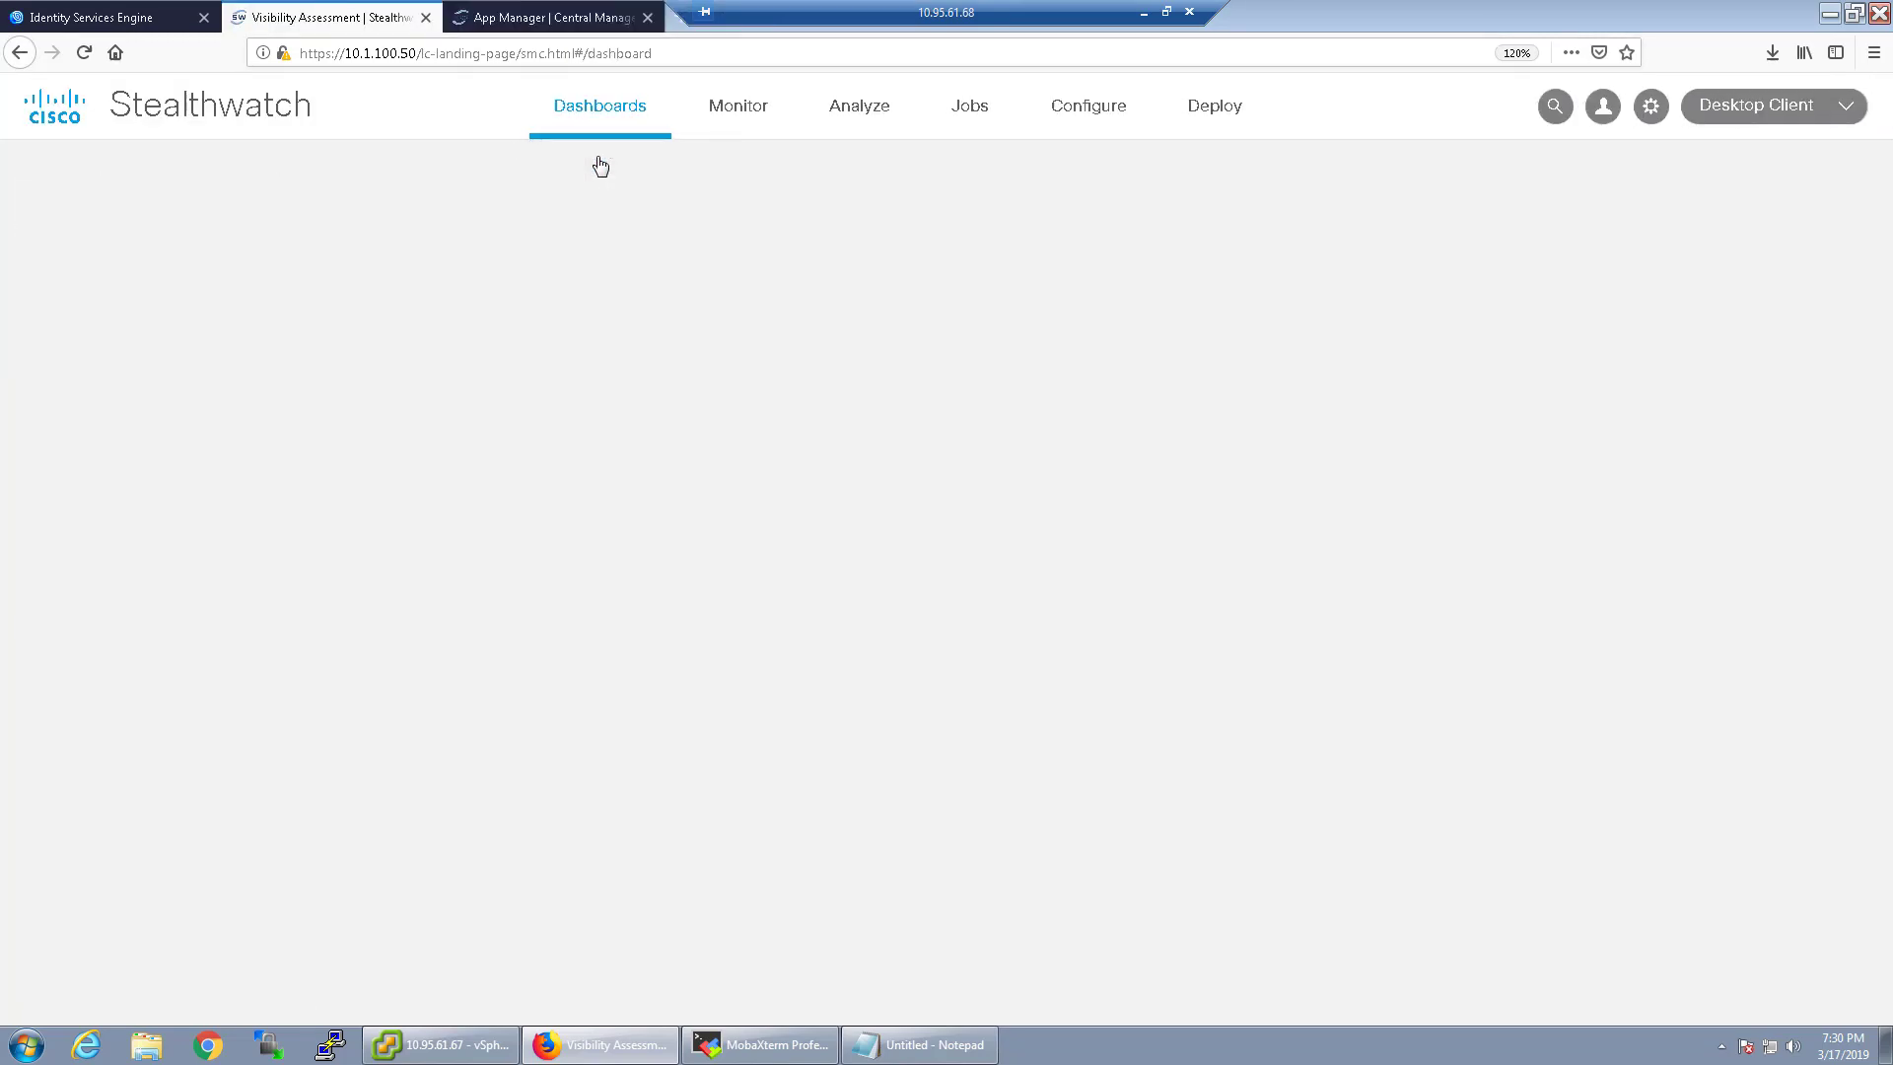
Upload the host-classifier .swu file in App Manager to install Host Classifier 1.0.4
left_click(543, 17)
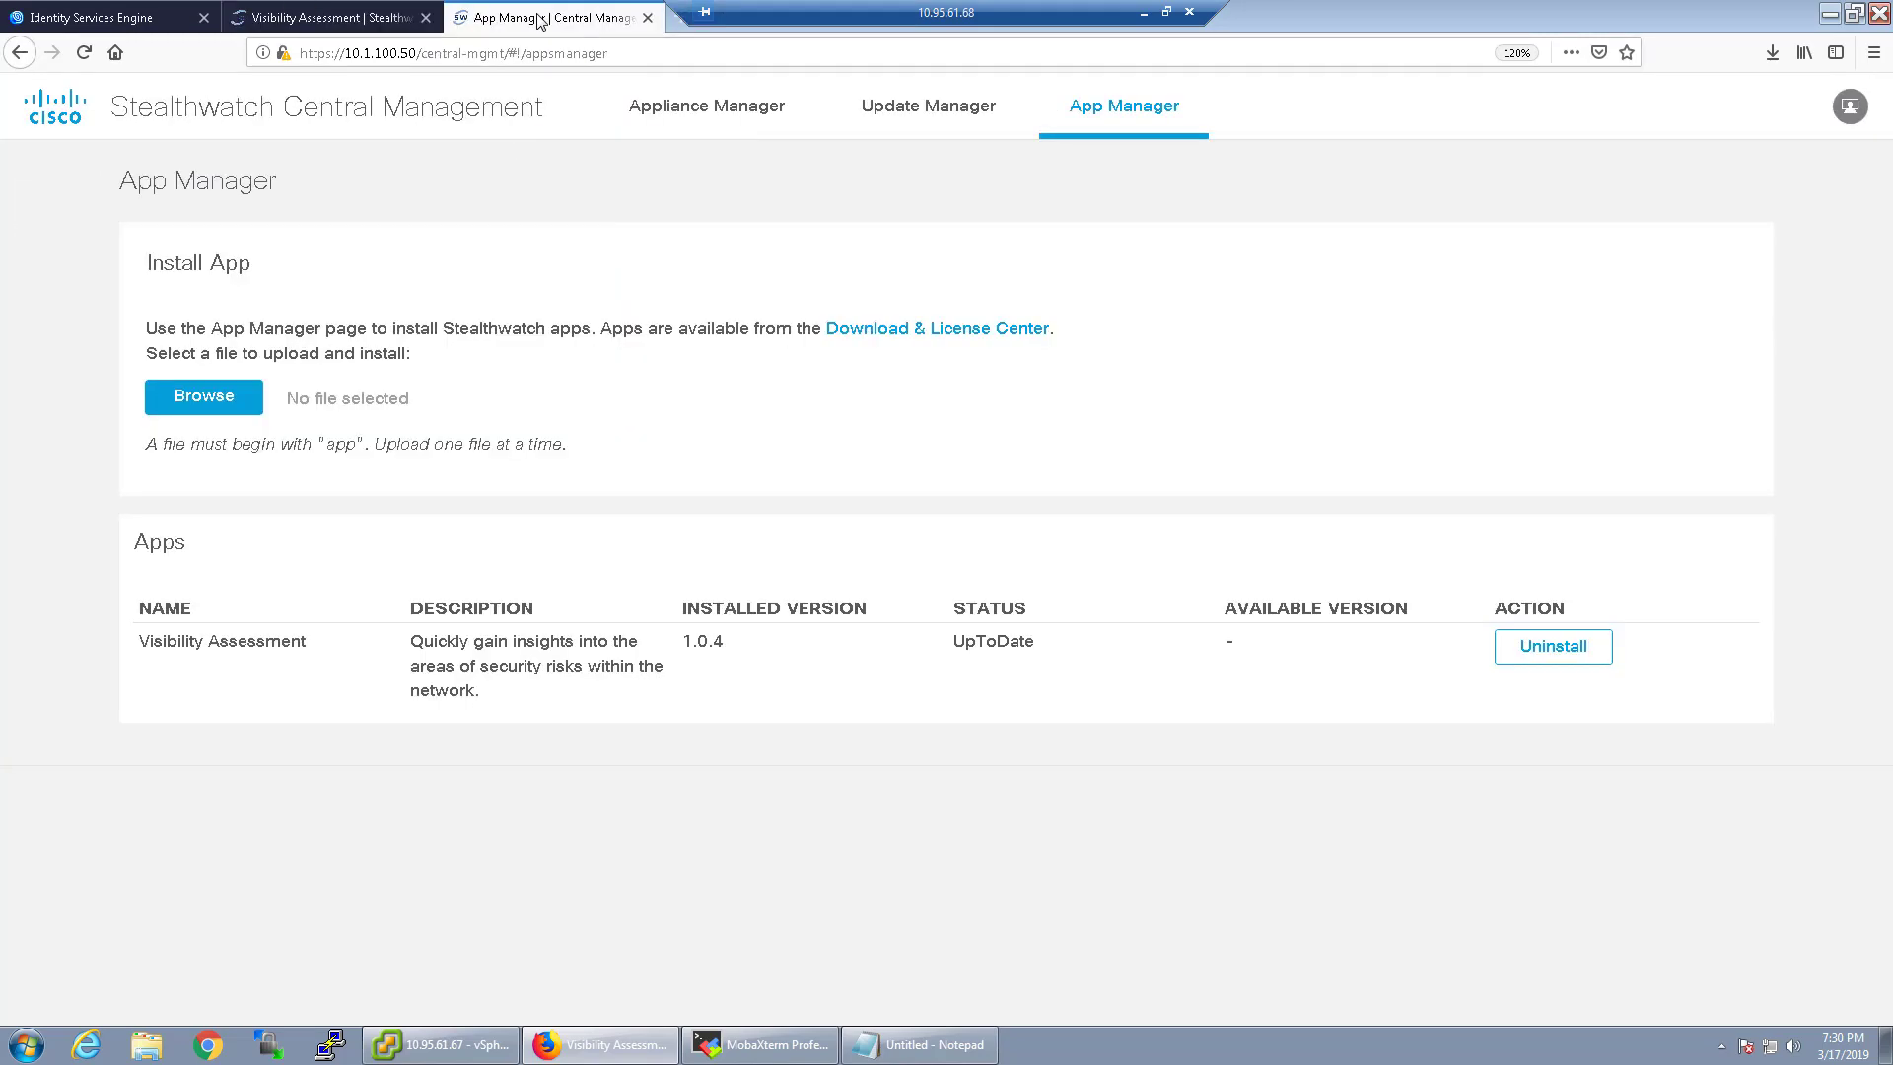
left_click(204, 398)
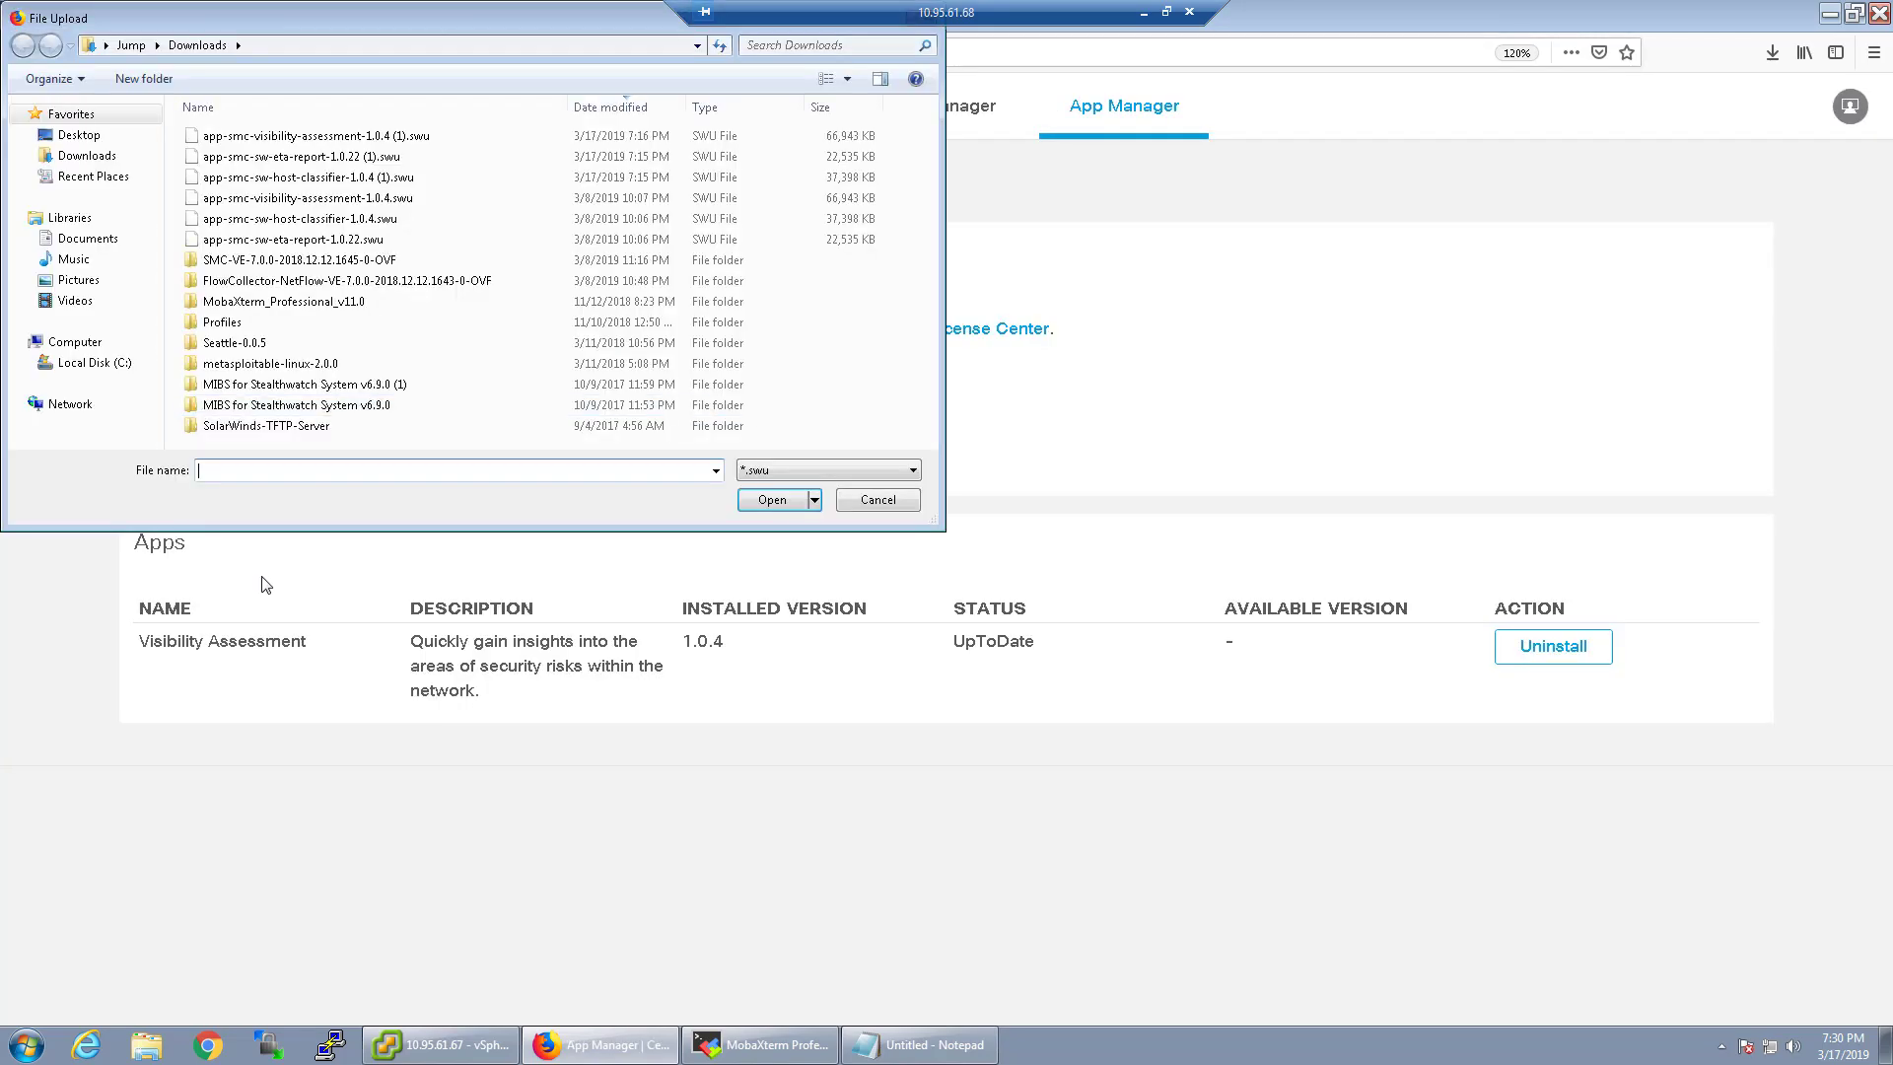
double_click(325, 218)
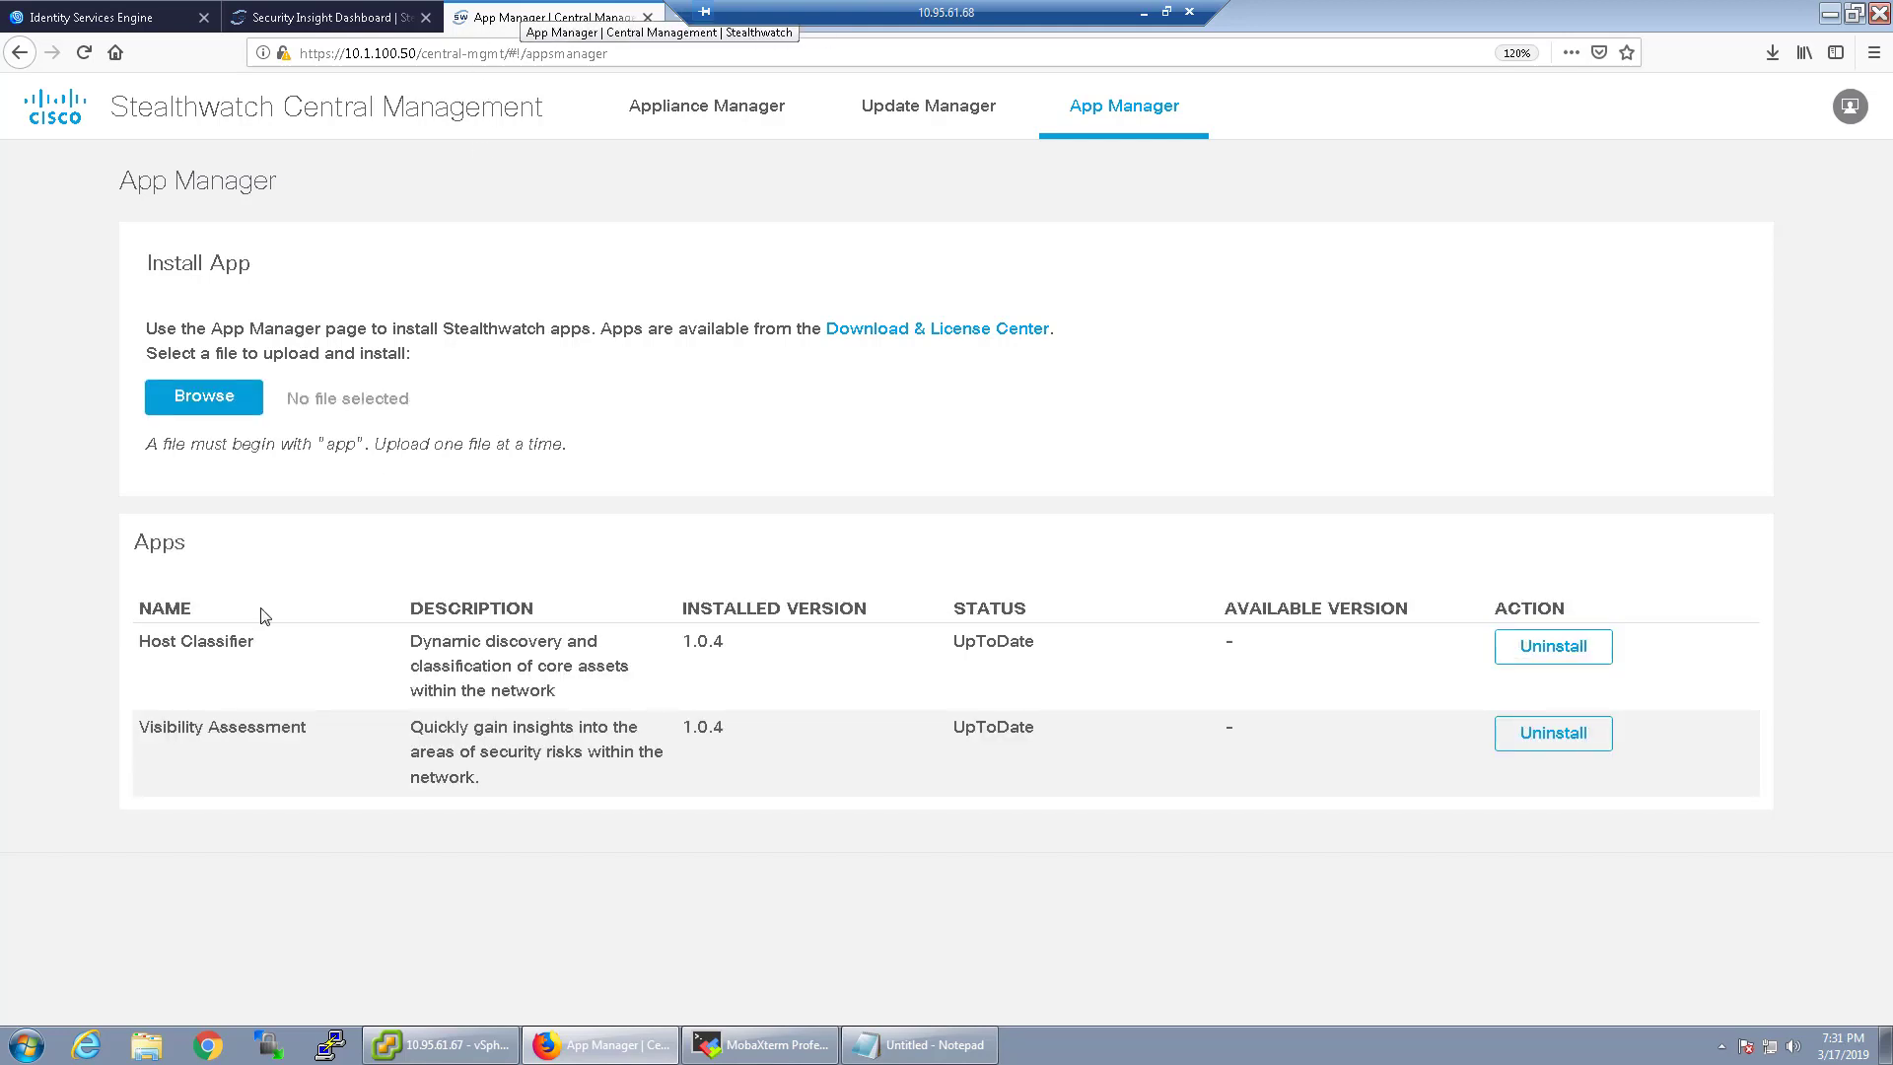
Check the Host Classifier dashboard's DHCP Servers classification, then go back to Network Security
left_click(320, 20)
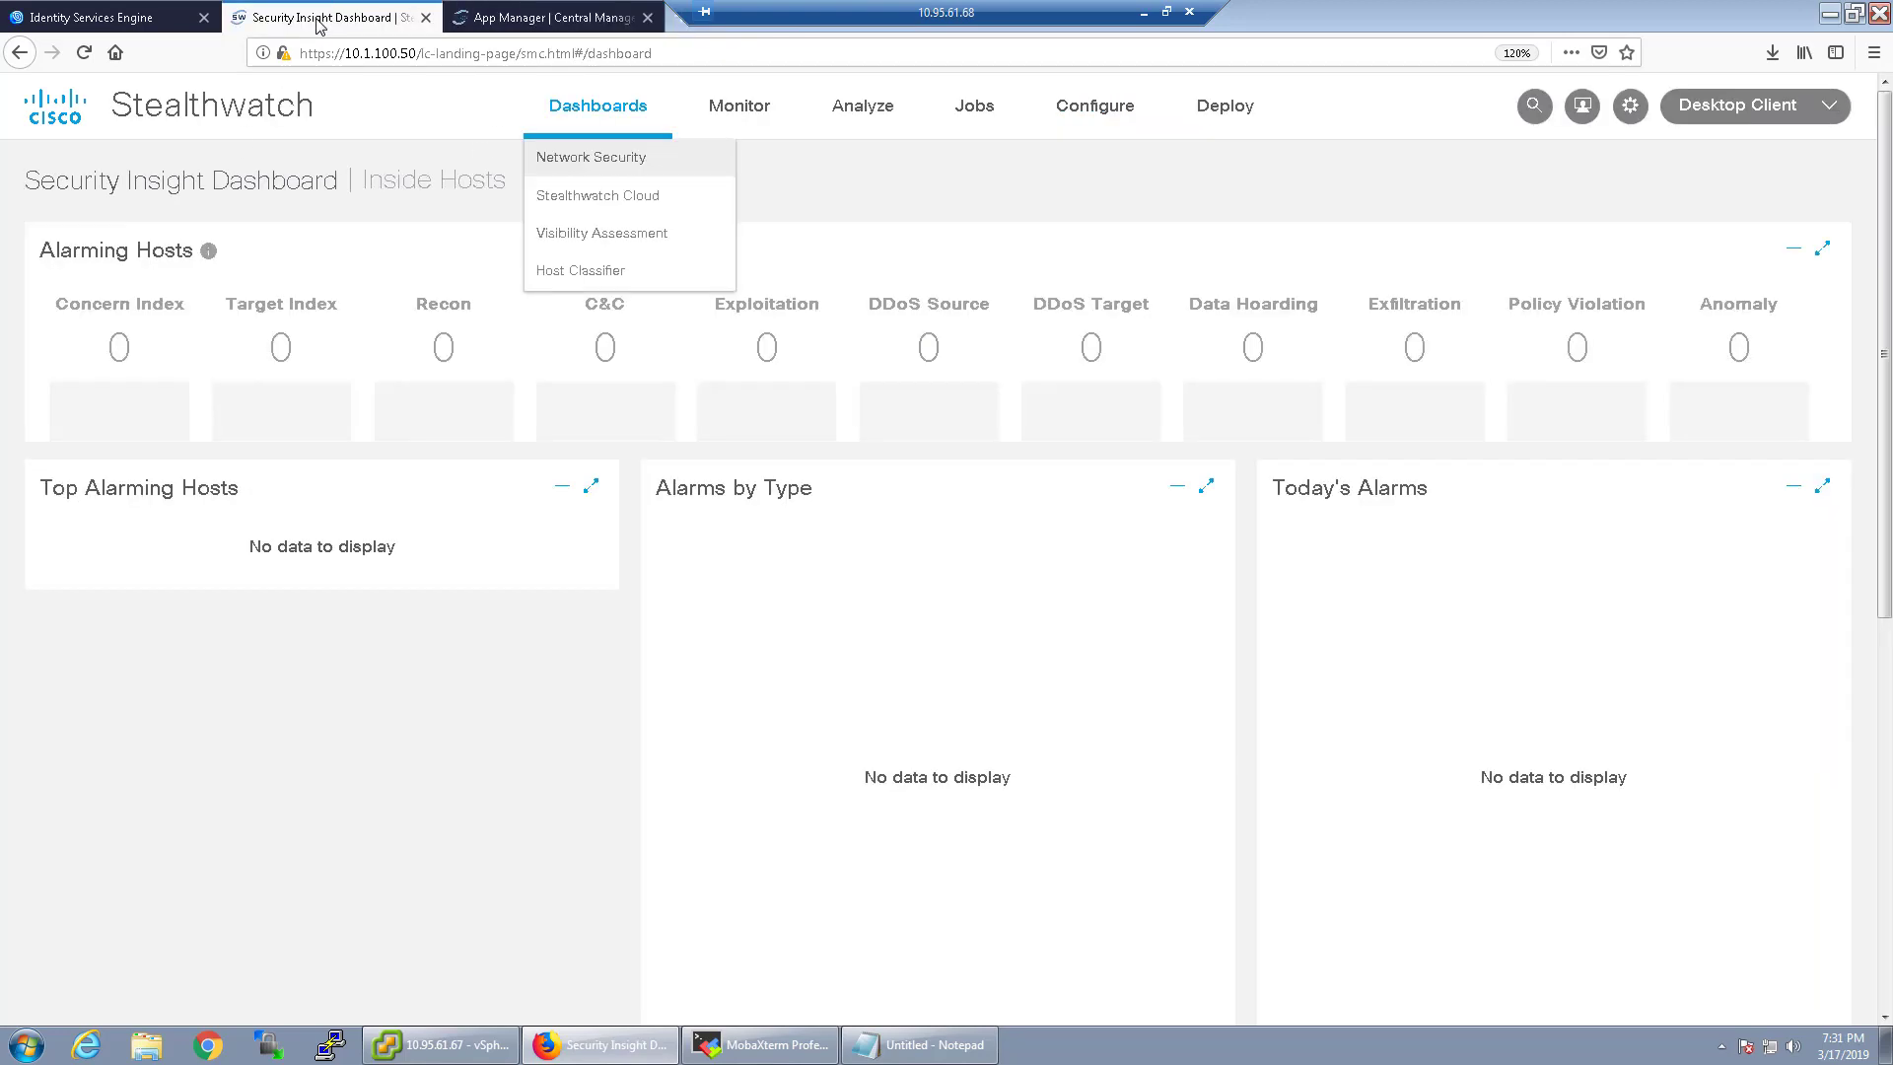
left_click(572, 270)
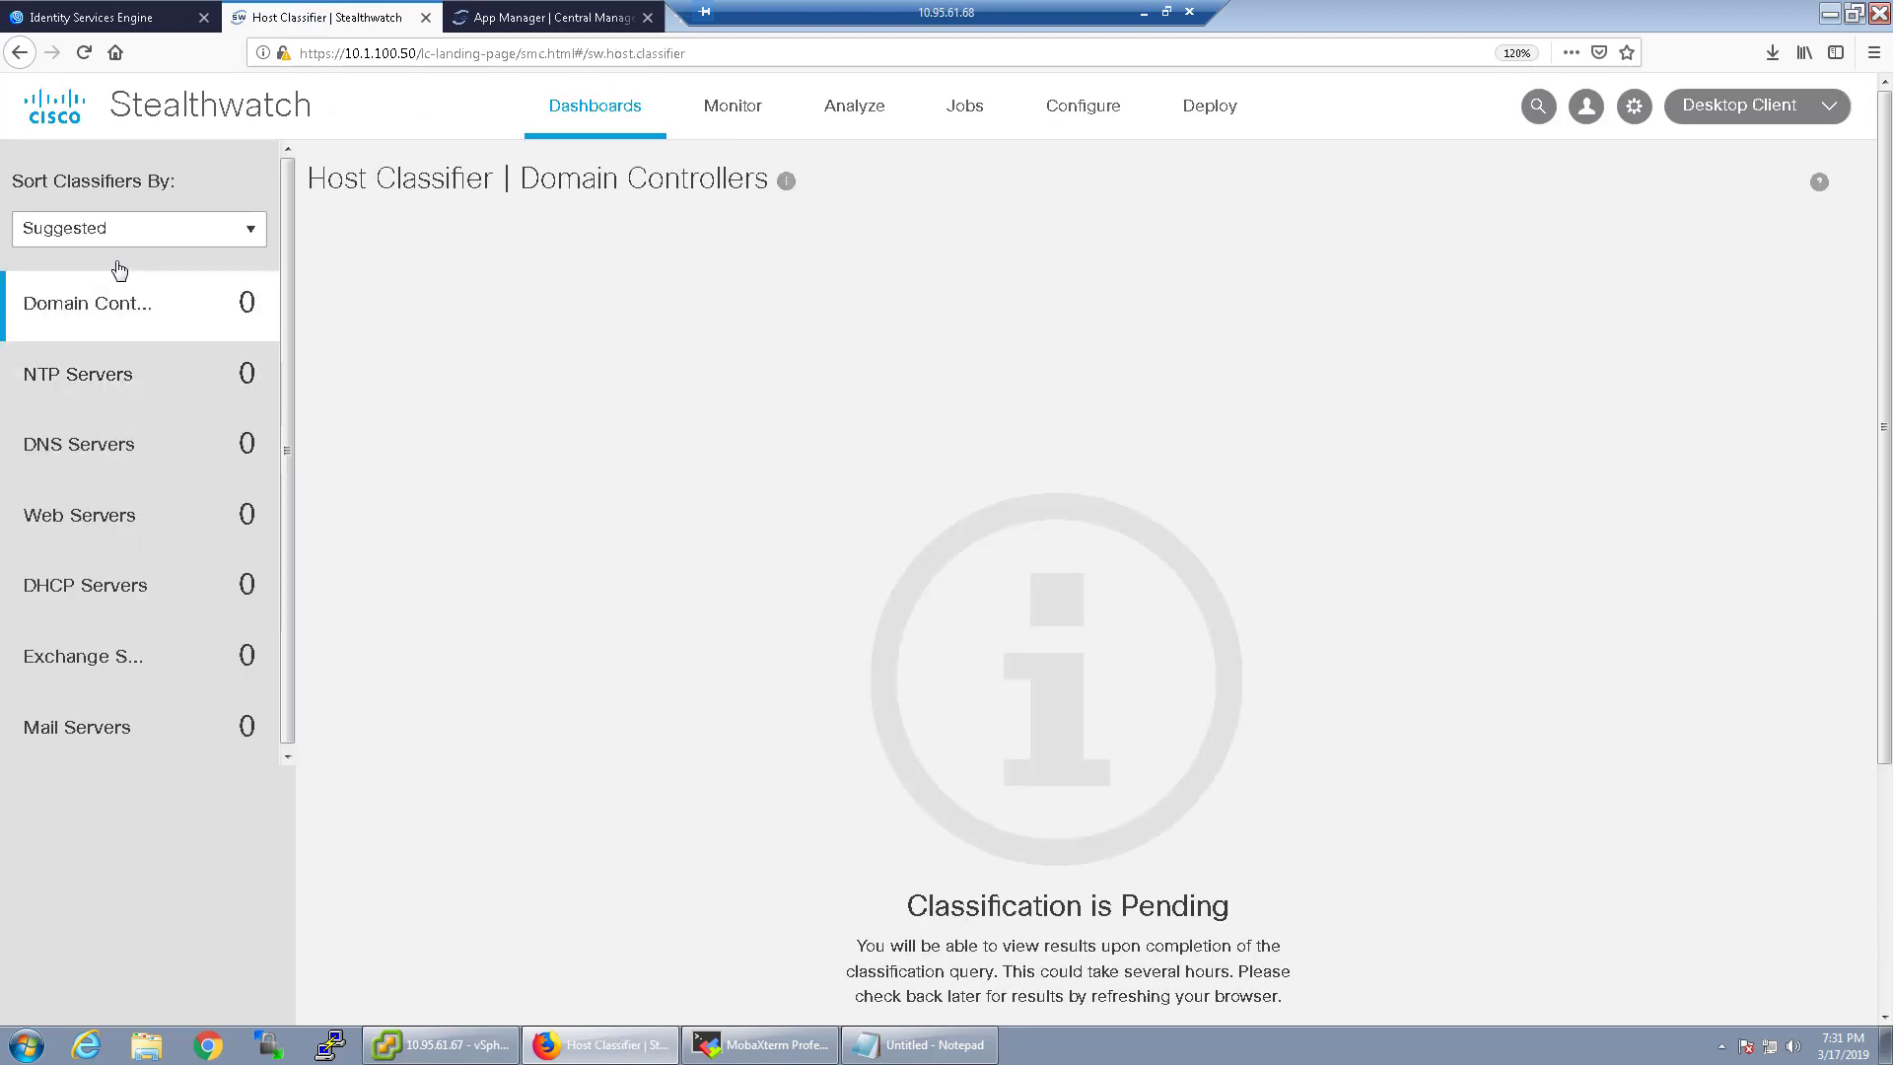
left_click(158, 581)
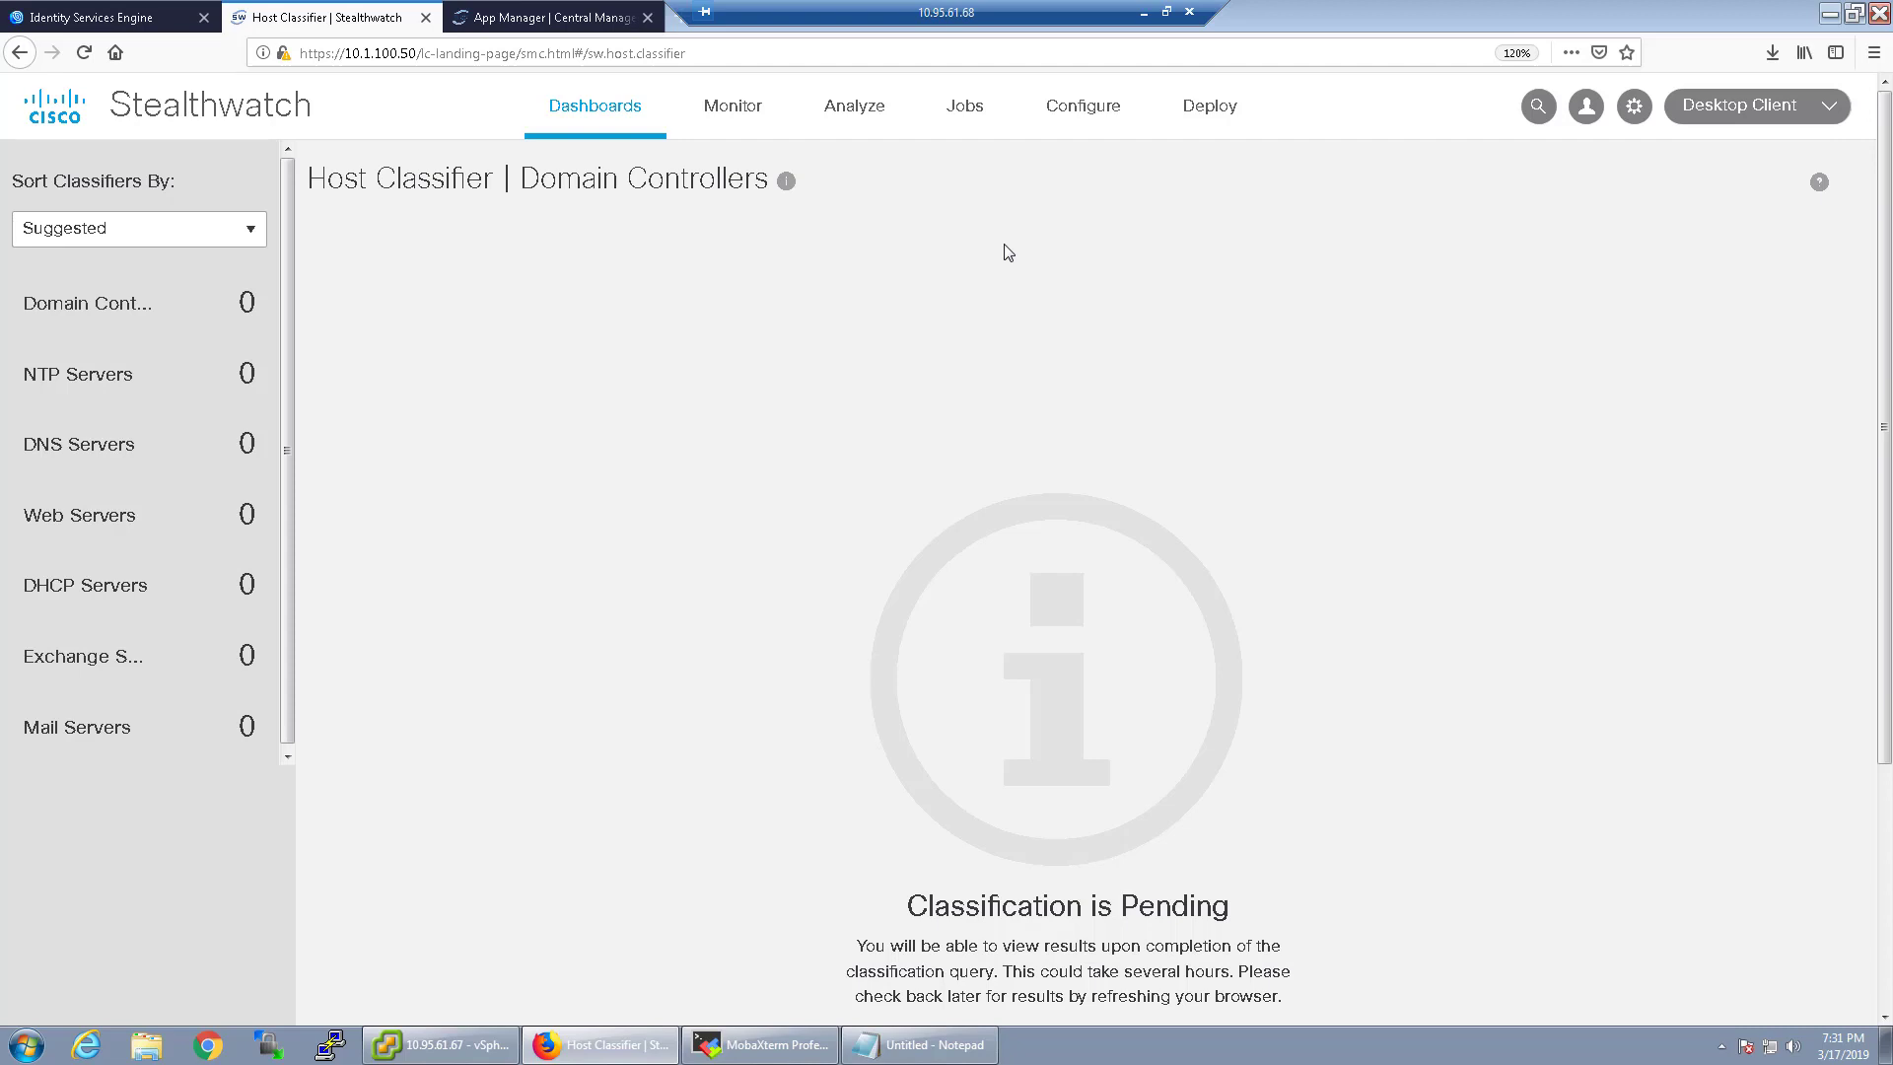
mouse_move(577, 128)
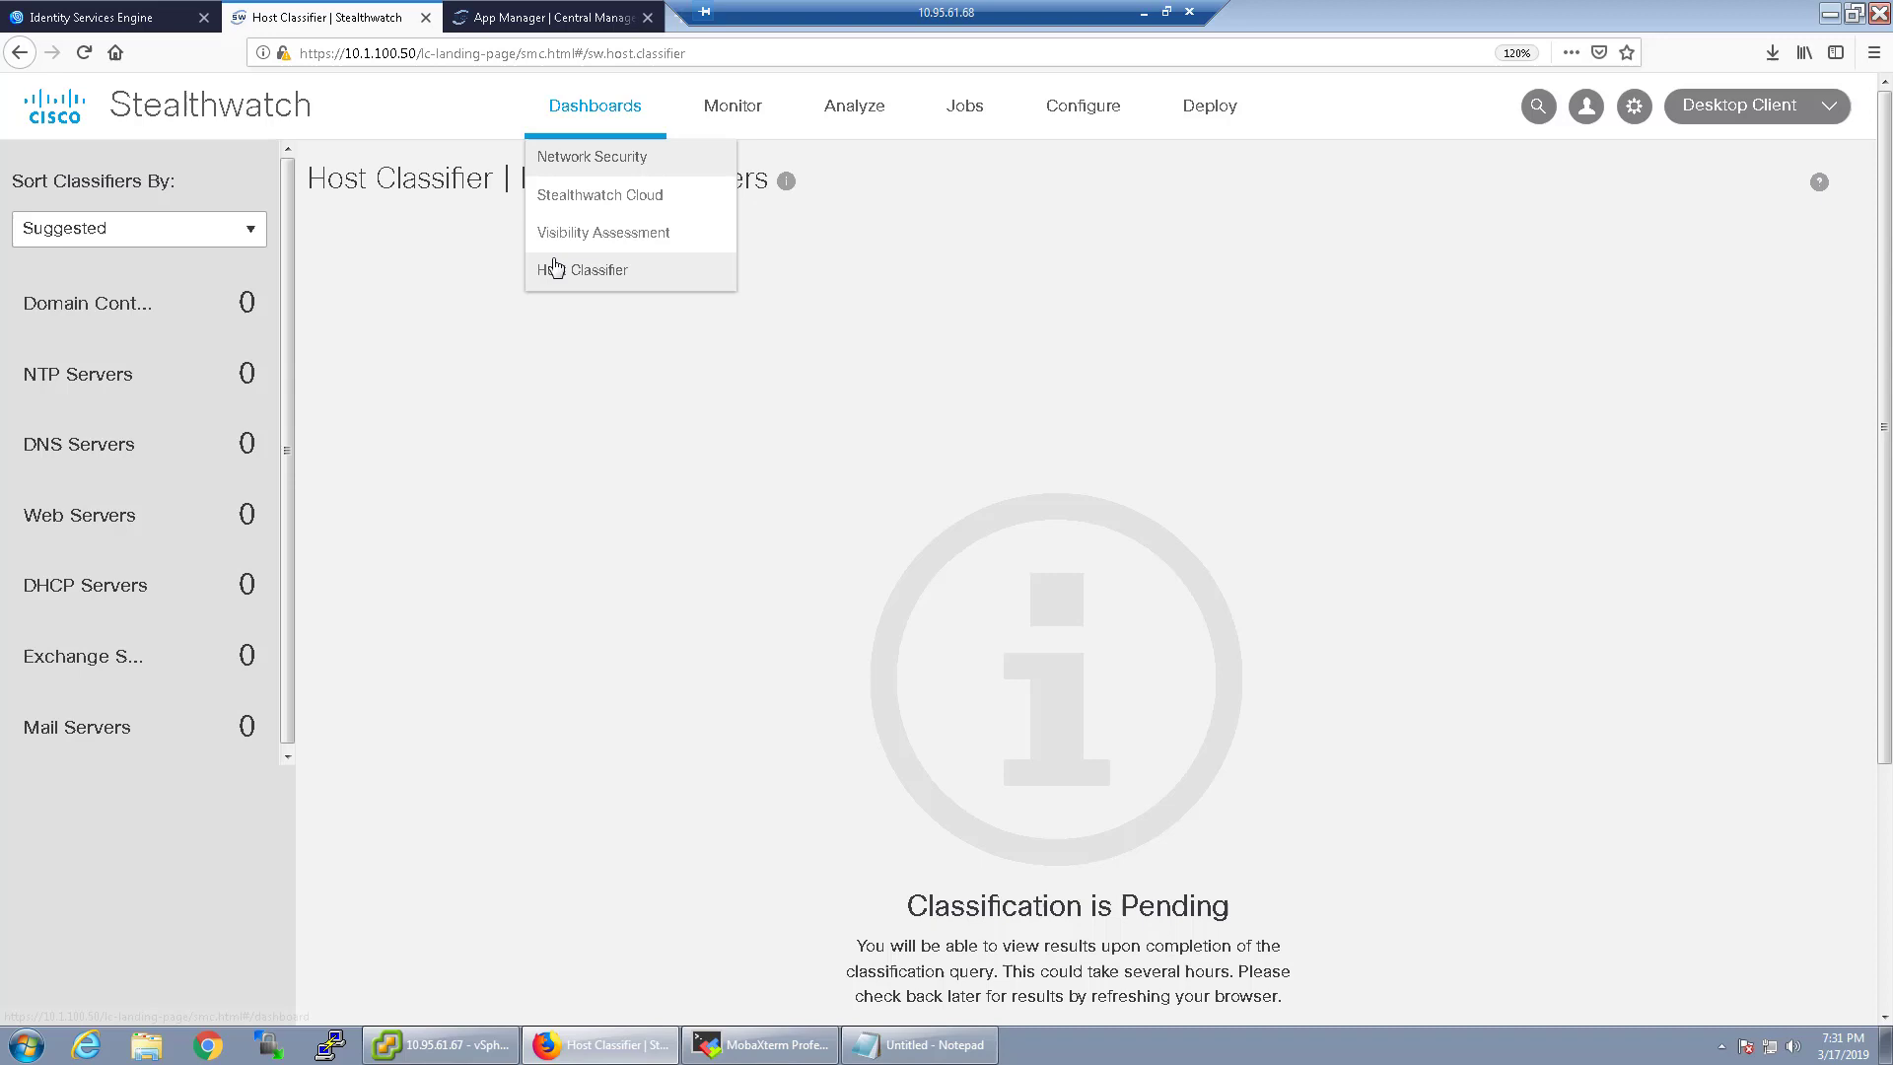
left_click(557, 173)
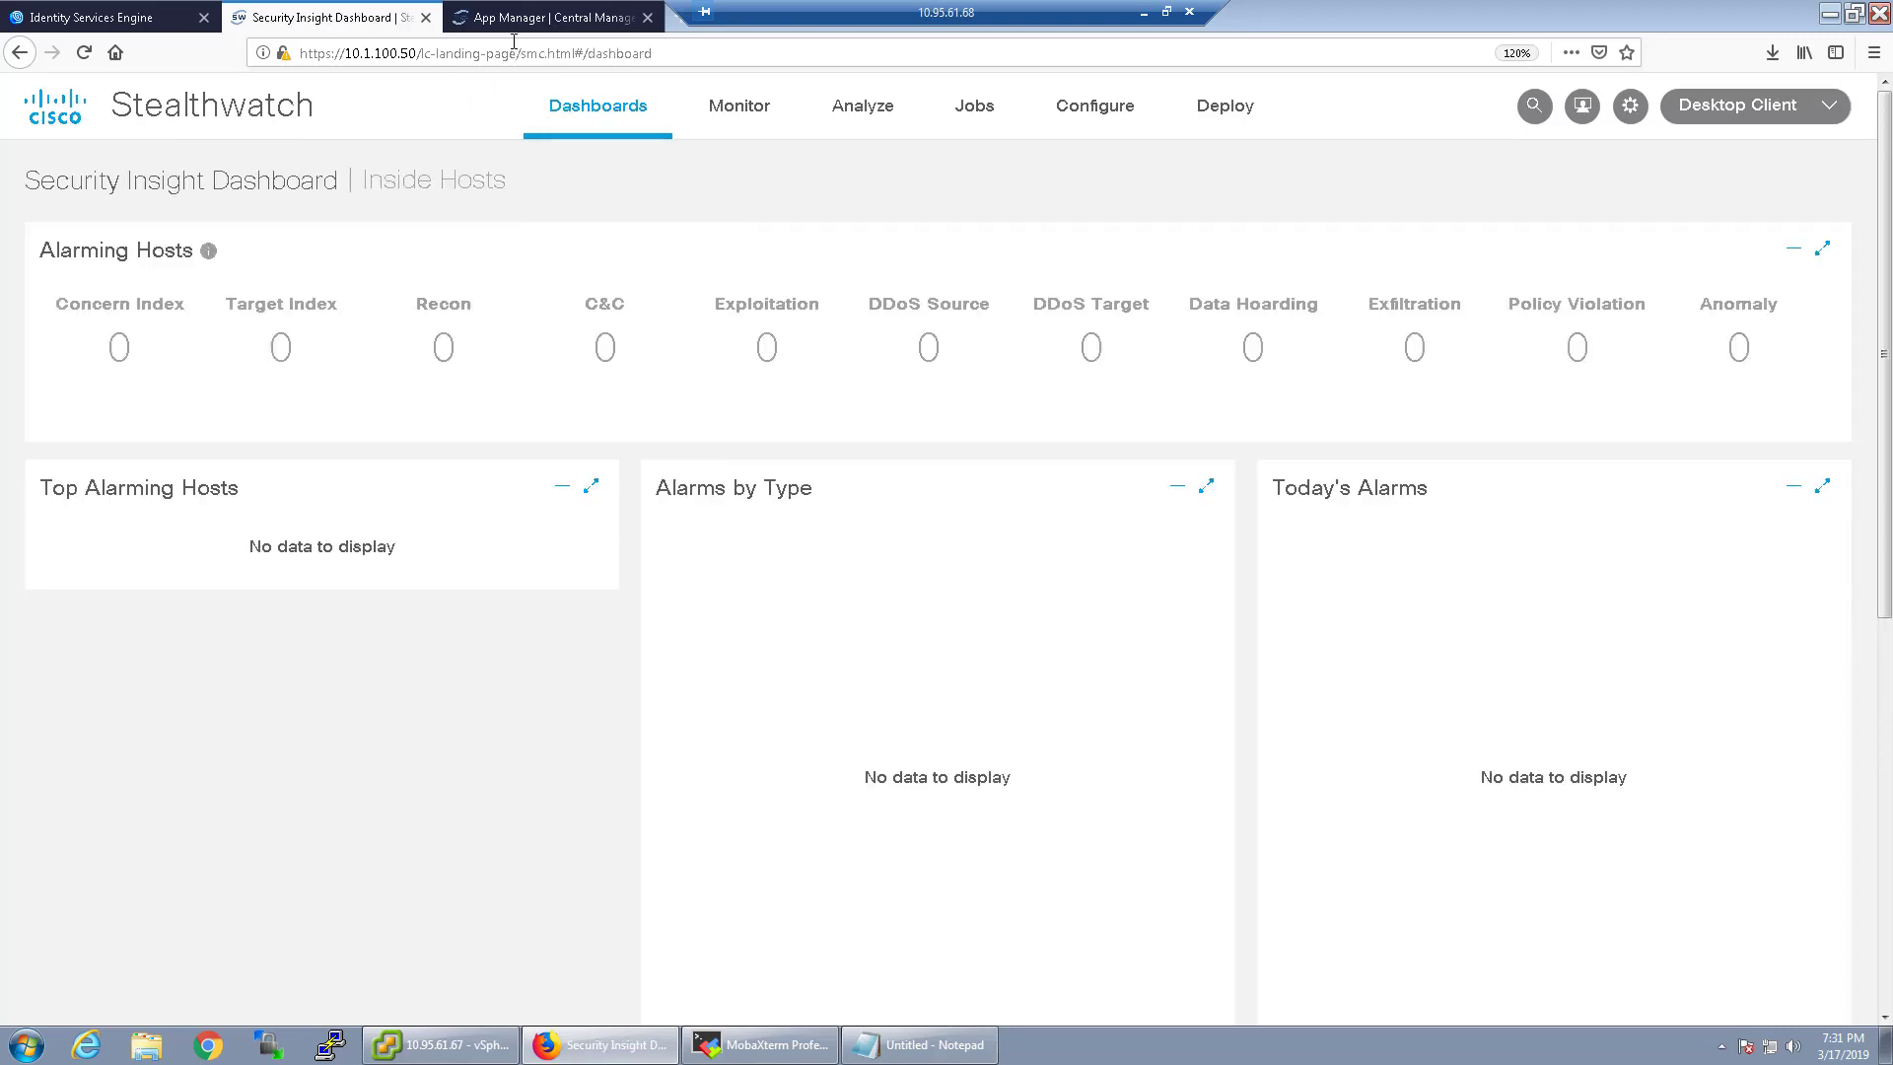
Upload app-smc-sw-eta-report-1.0.22.swu to install ETA Cryptographic Audit 1.0.22
left_click(514, 17)
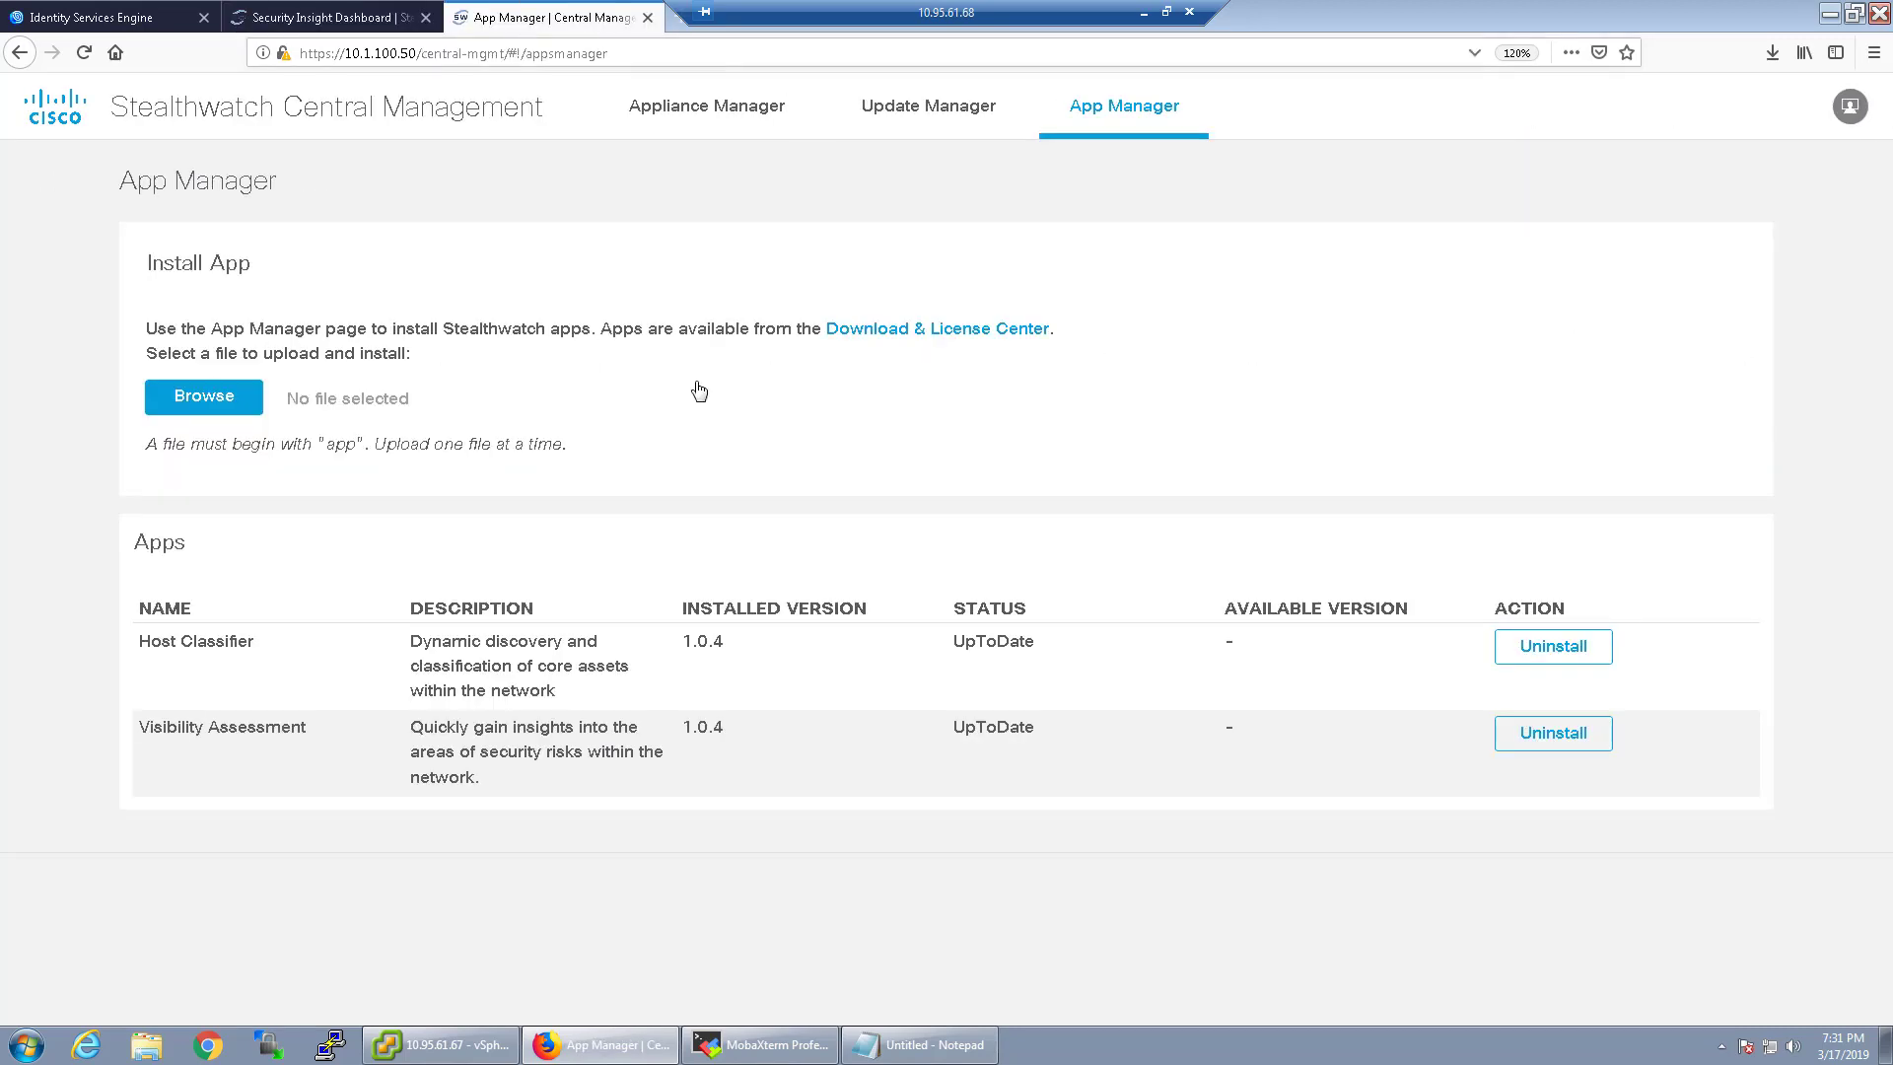
left_click(223, 407)
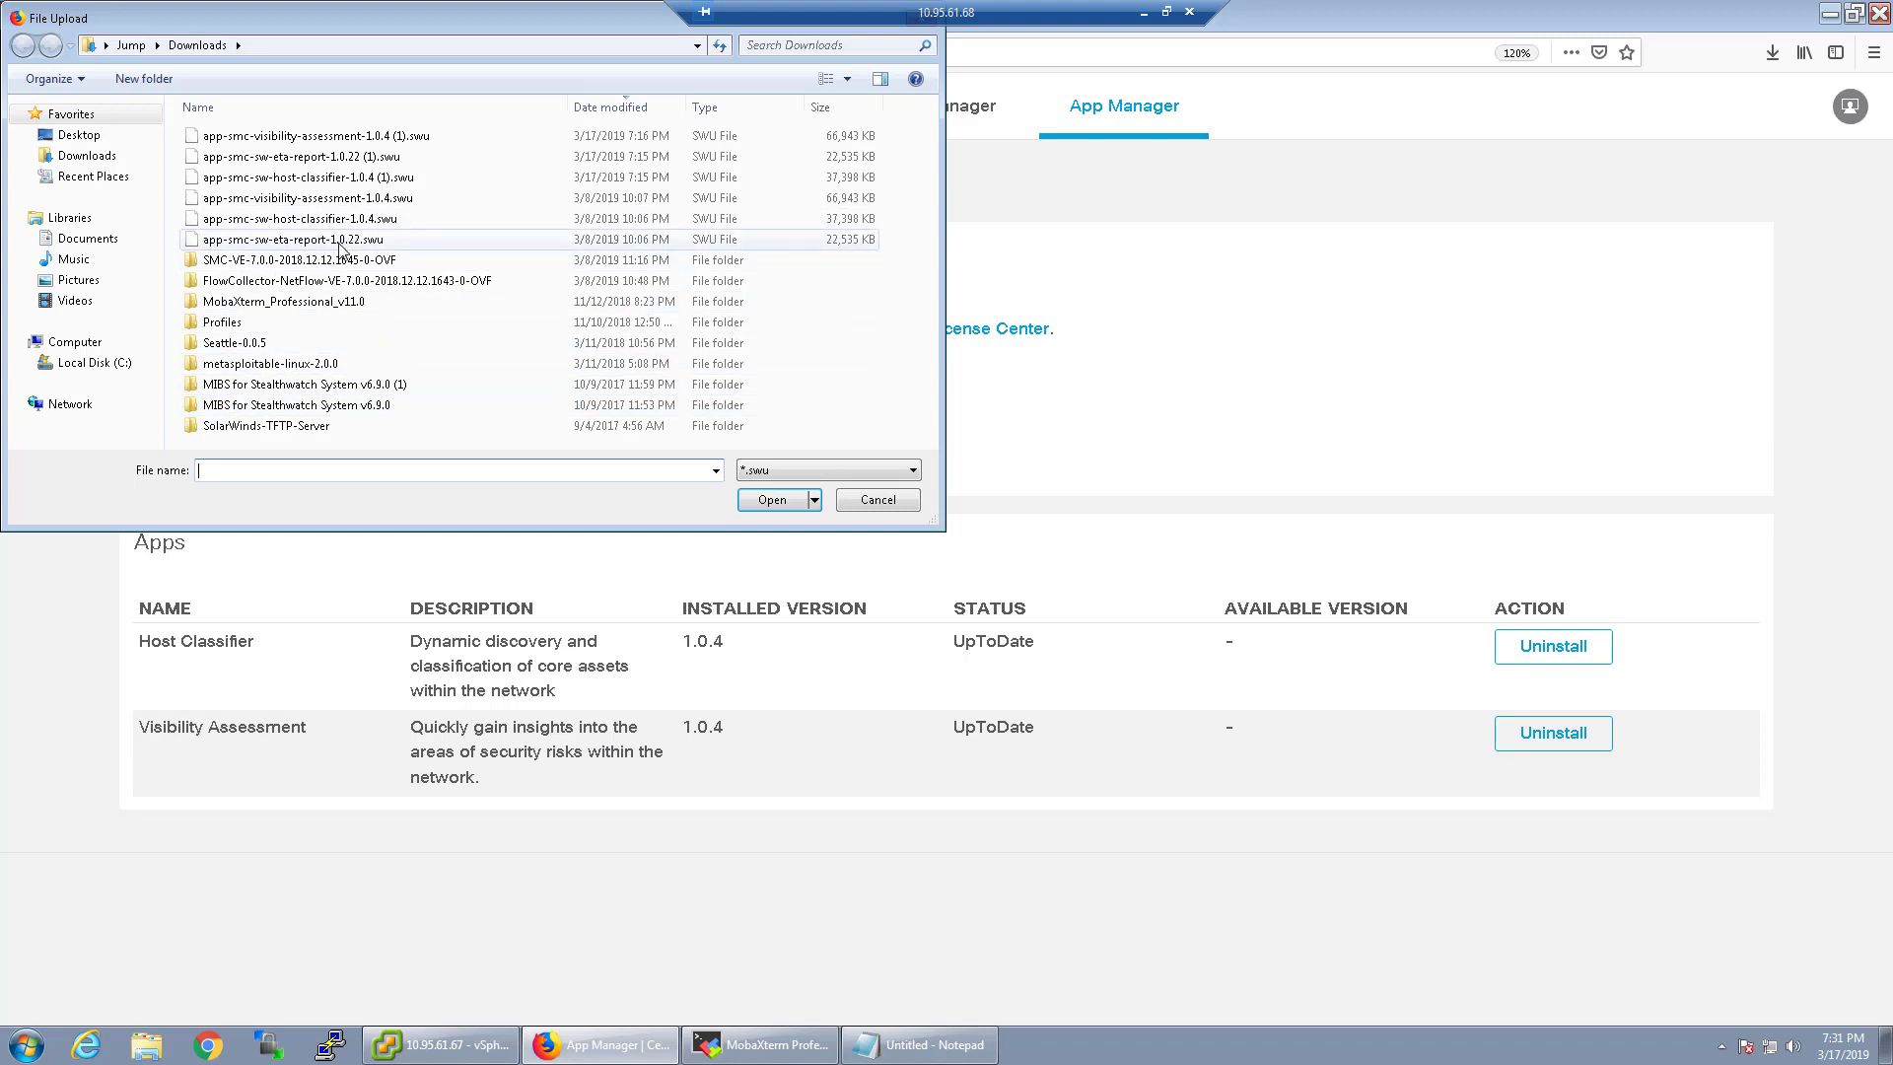
double_click(339, 241)
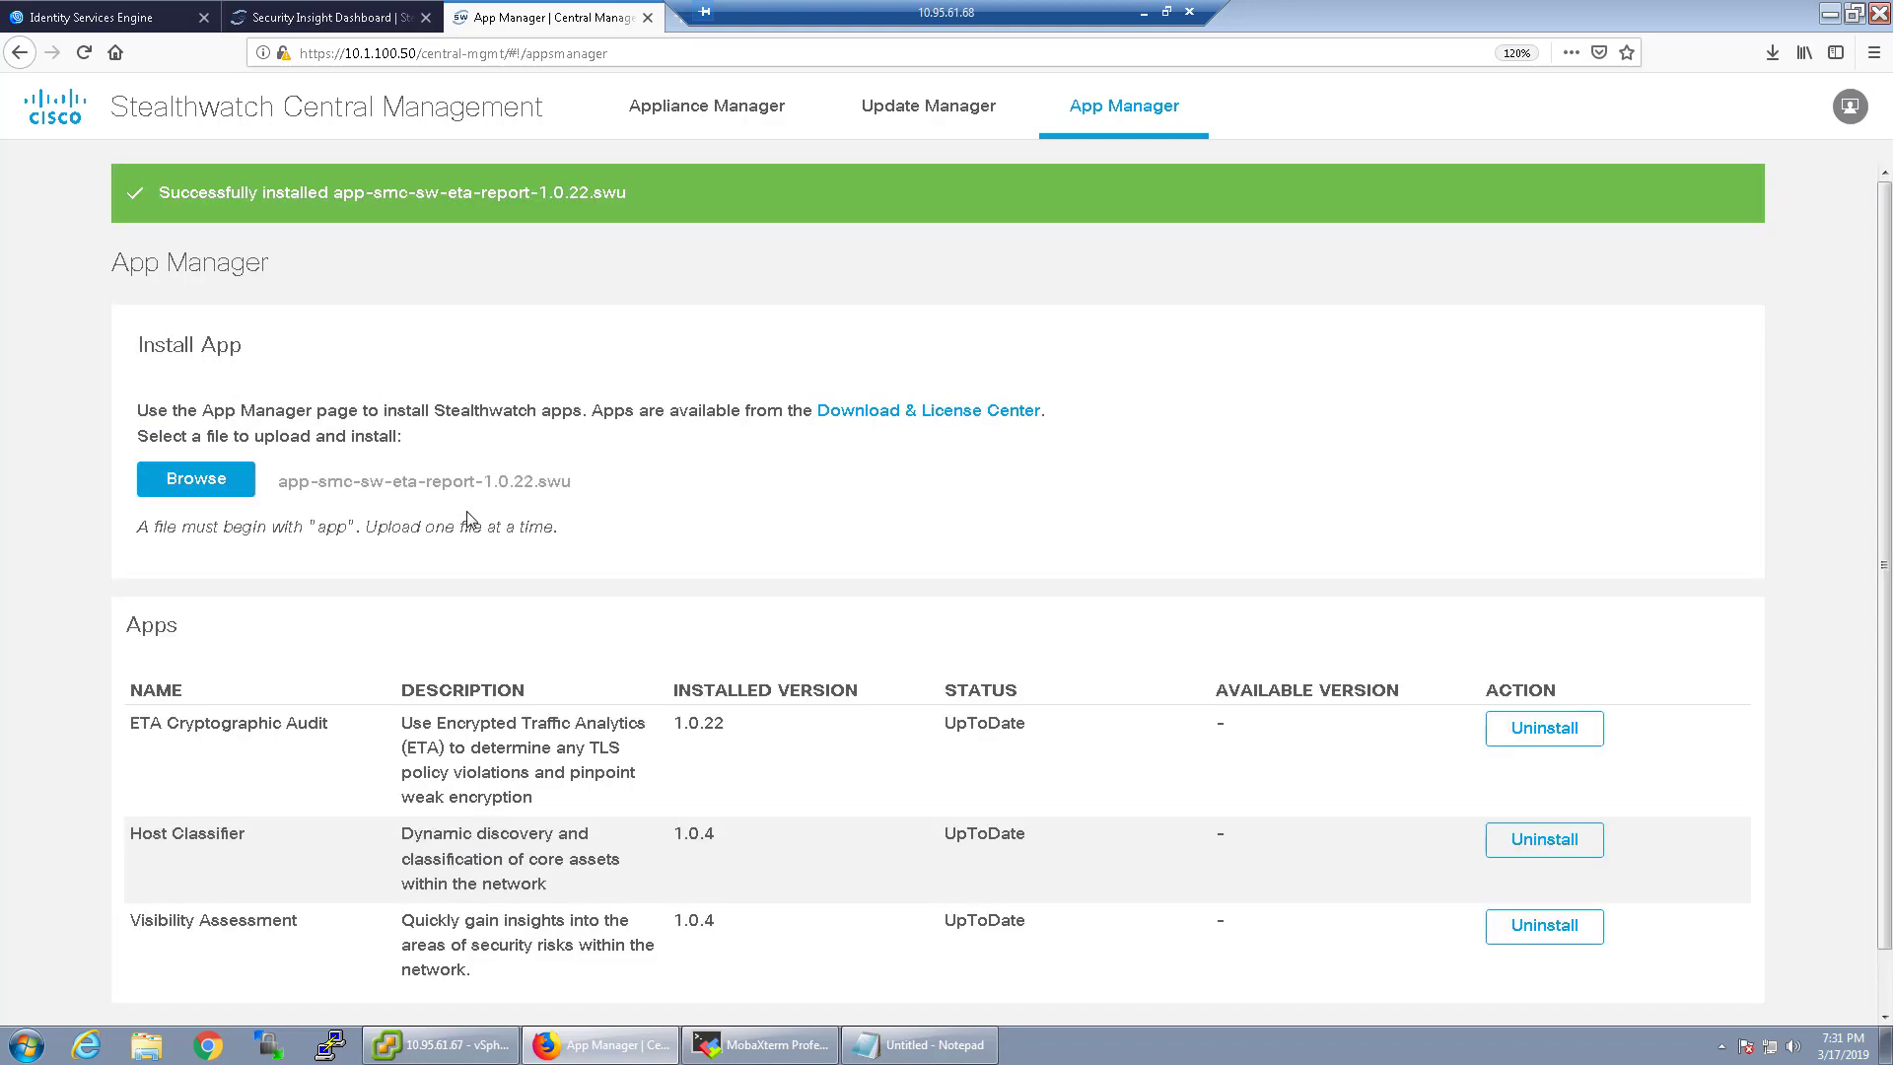
left_click(286, 23)
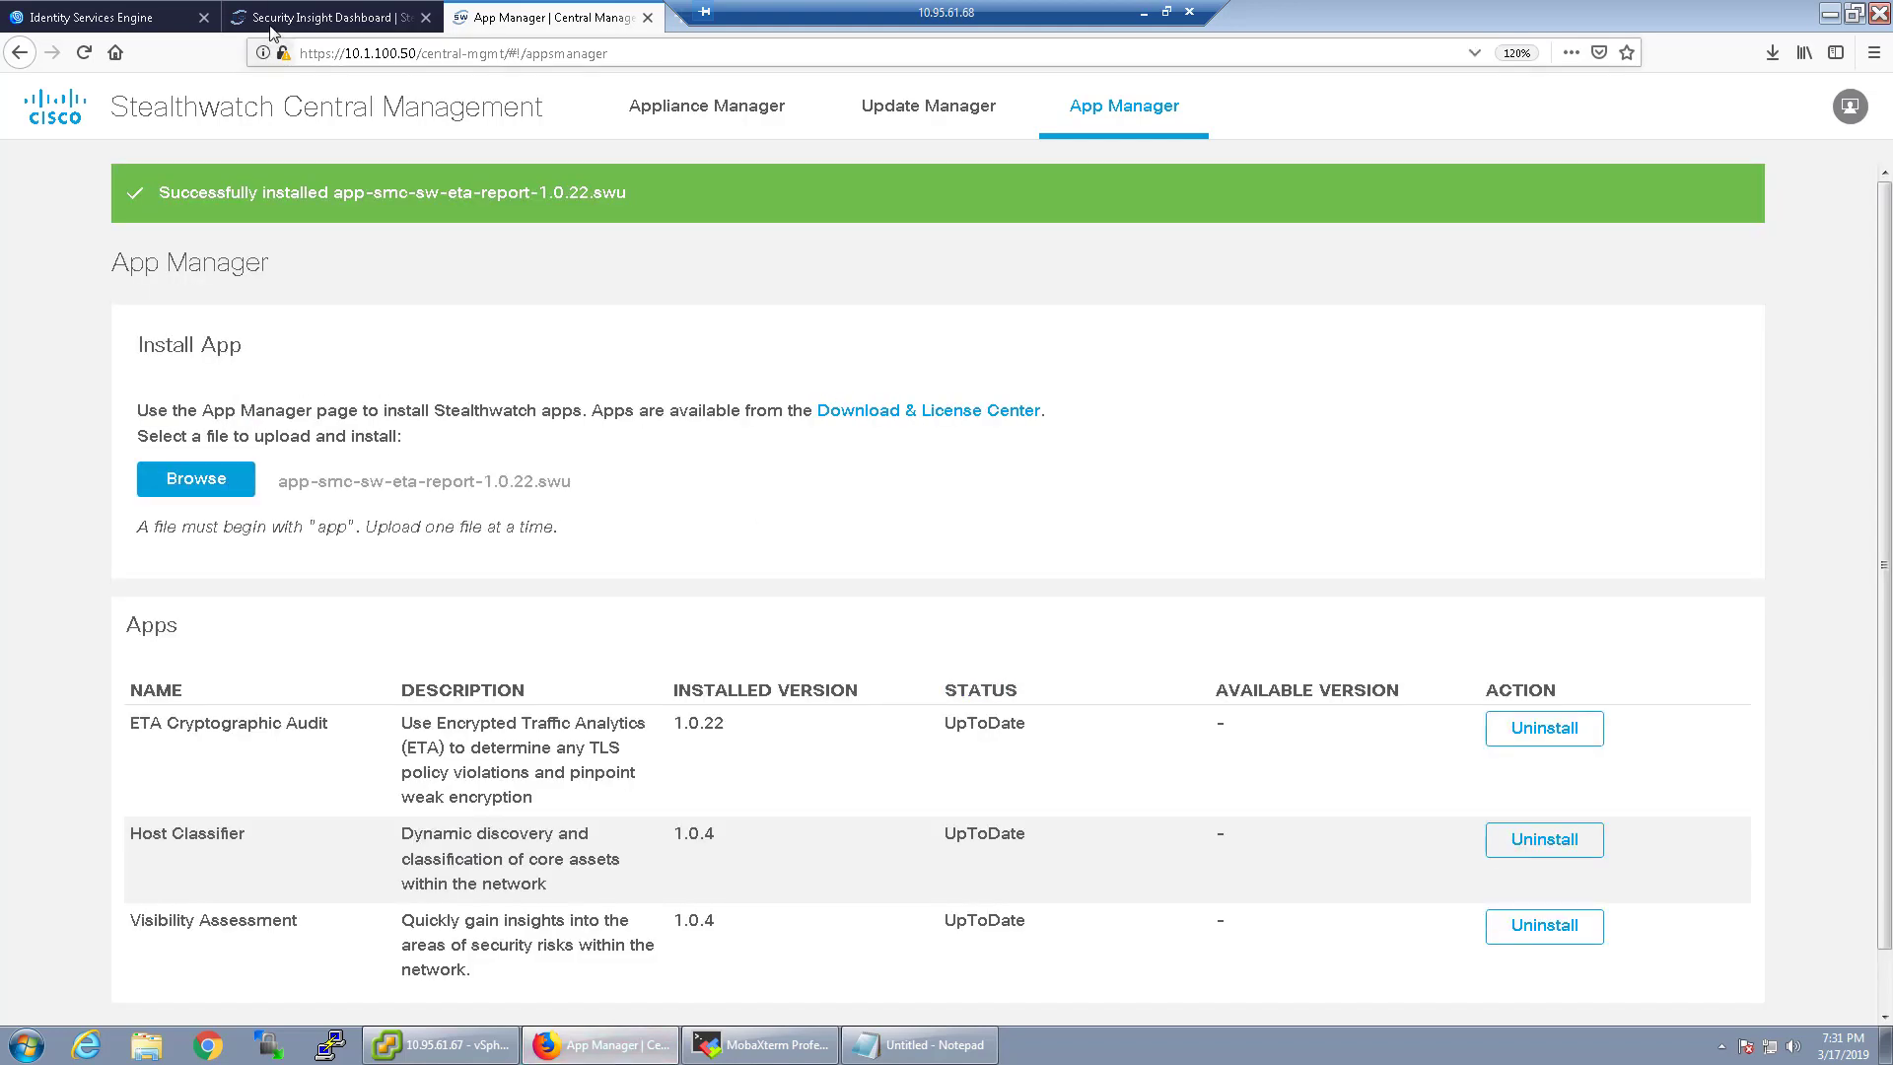
Reload Stealthwatch and open the new ETA Cryptographic Audit dashboard
left_click(83, 52)
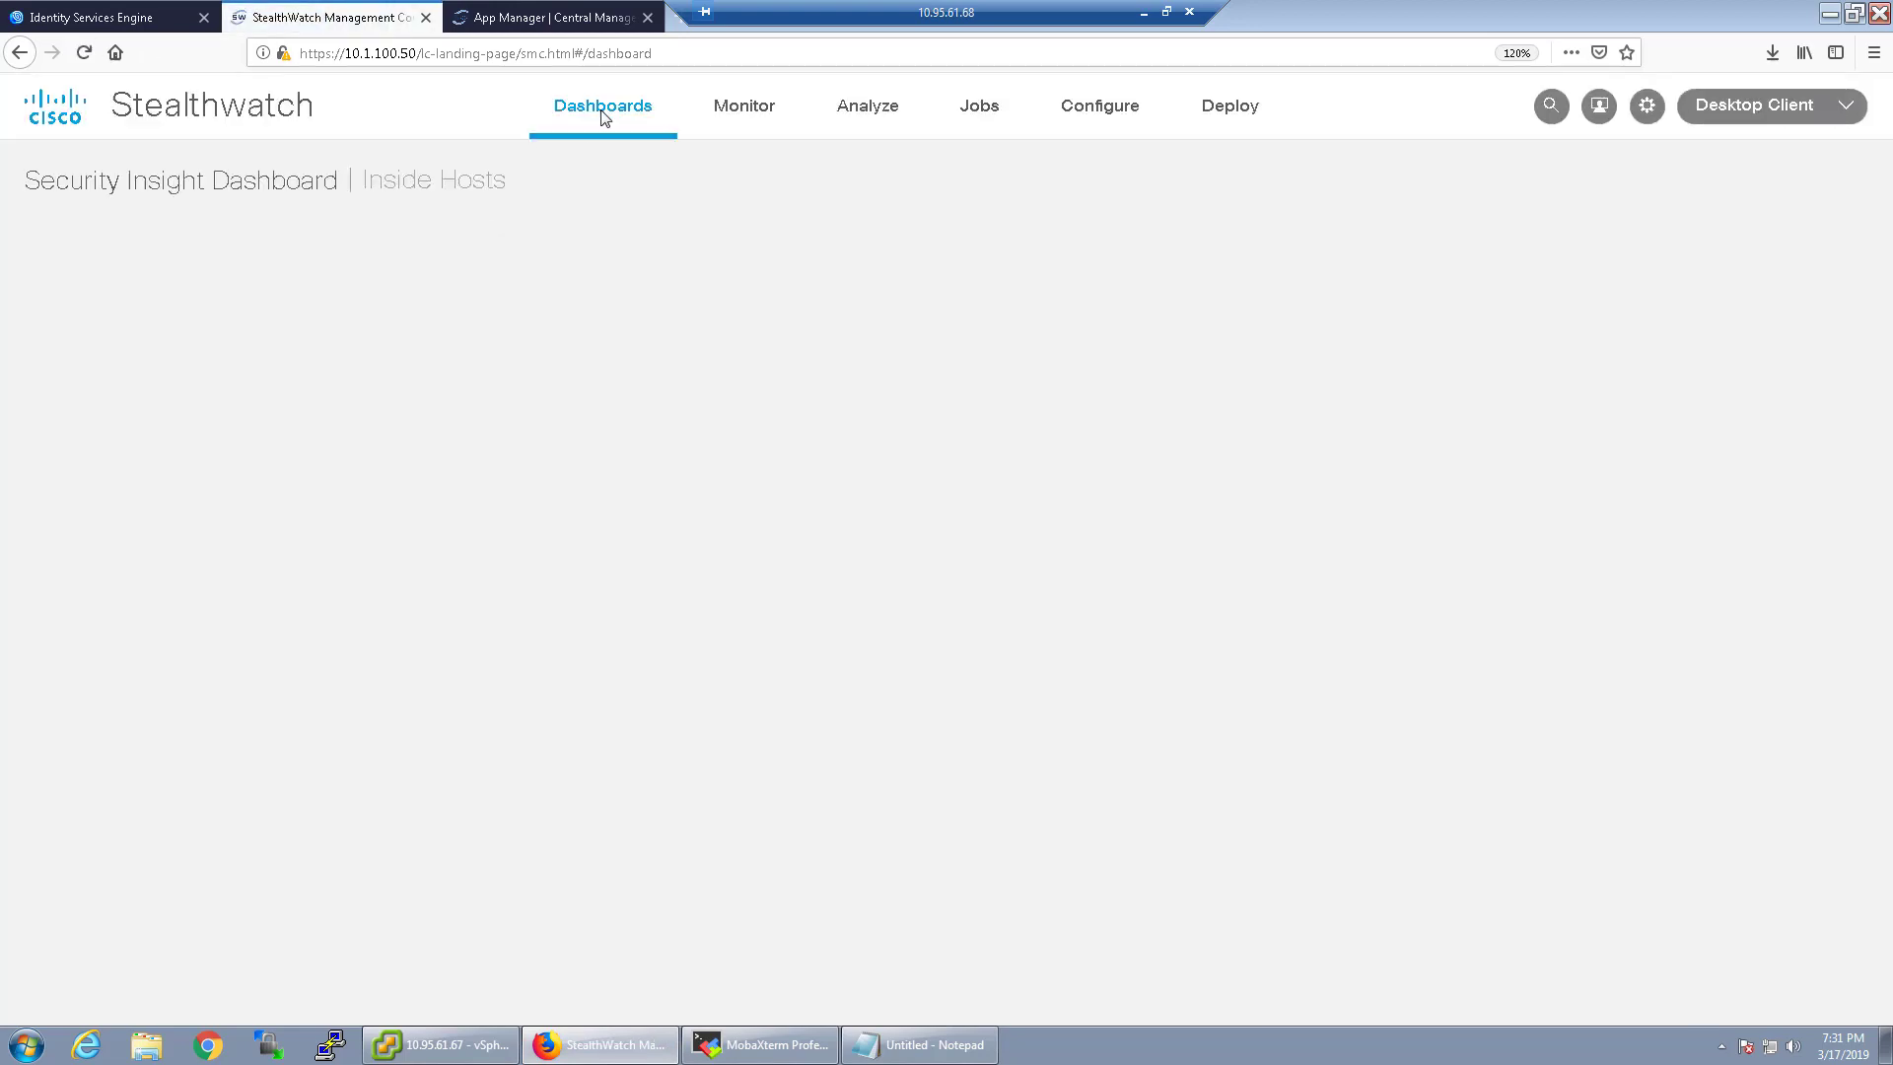
left_click(598, 109)
left_click(582, 311)
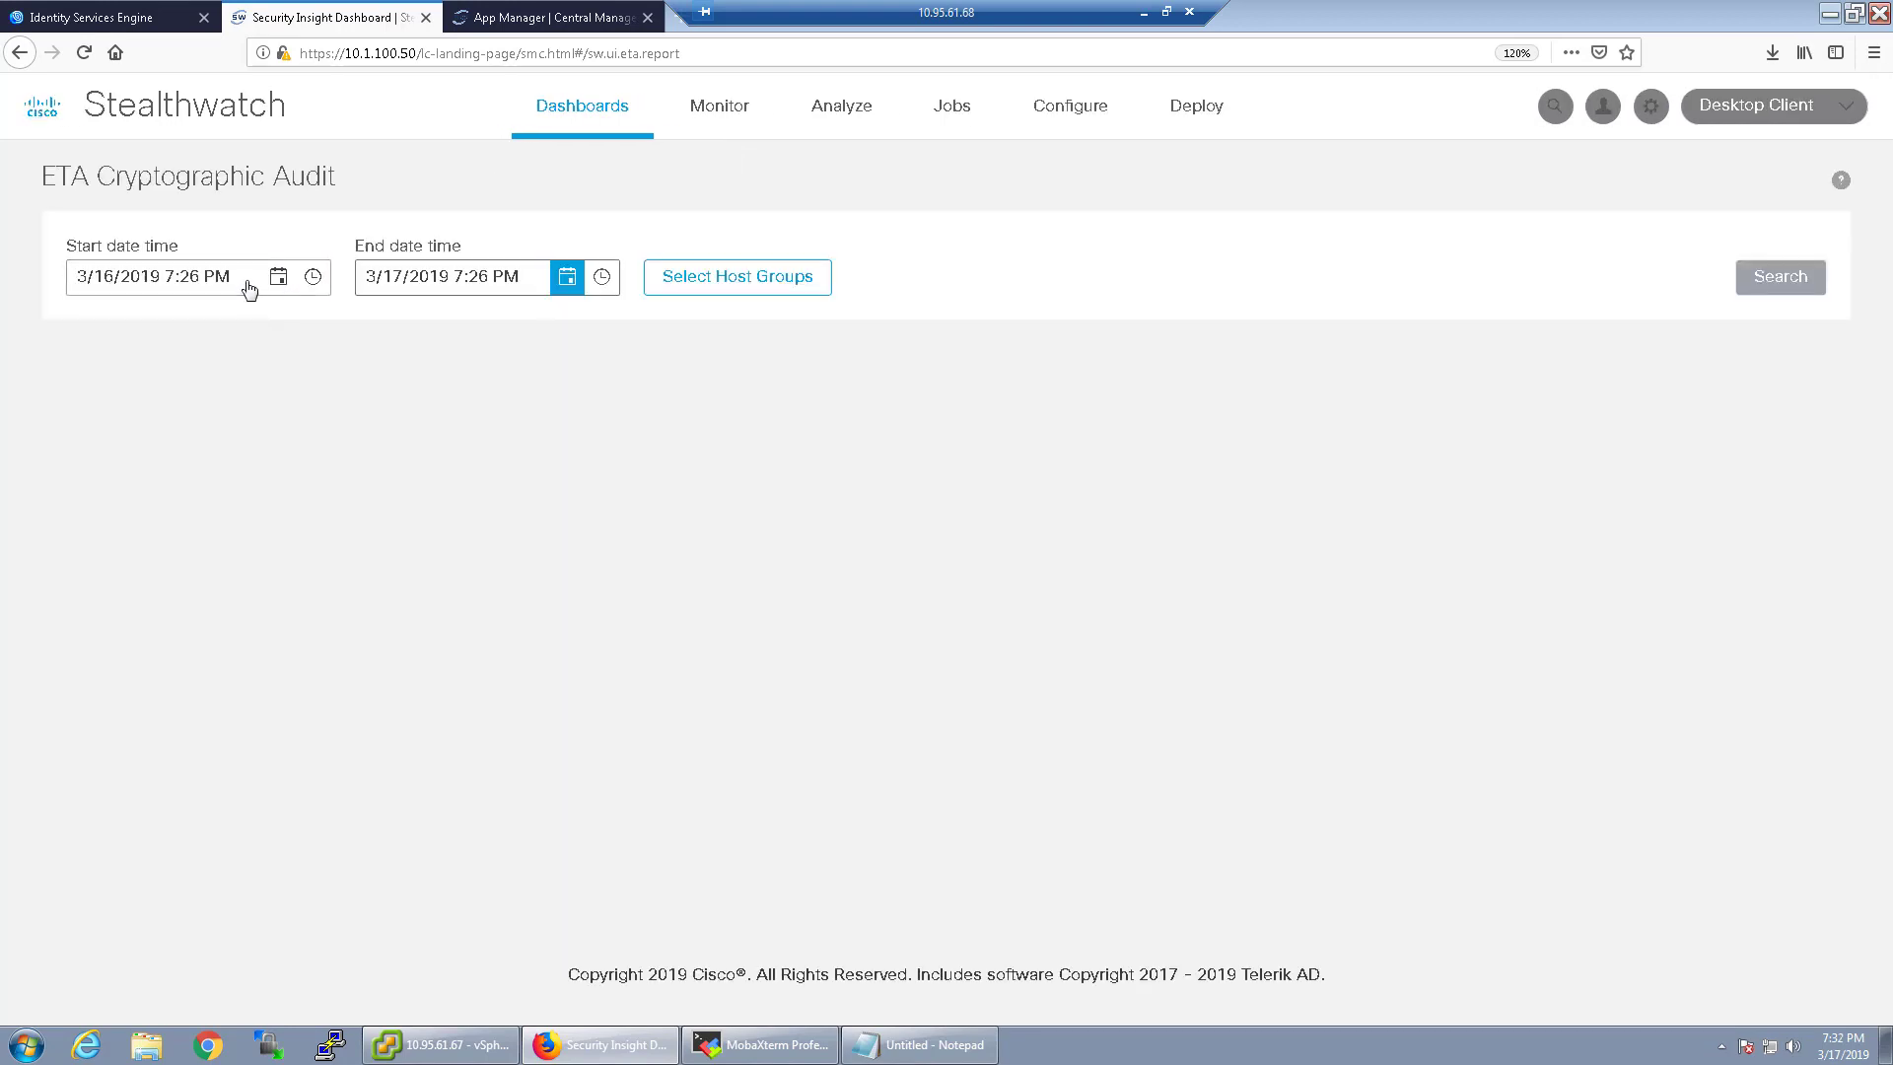
Inspect the start time list, host group selection and system settings list, leaving everything unchanged
left_click(324, 281)
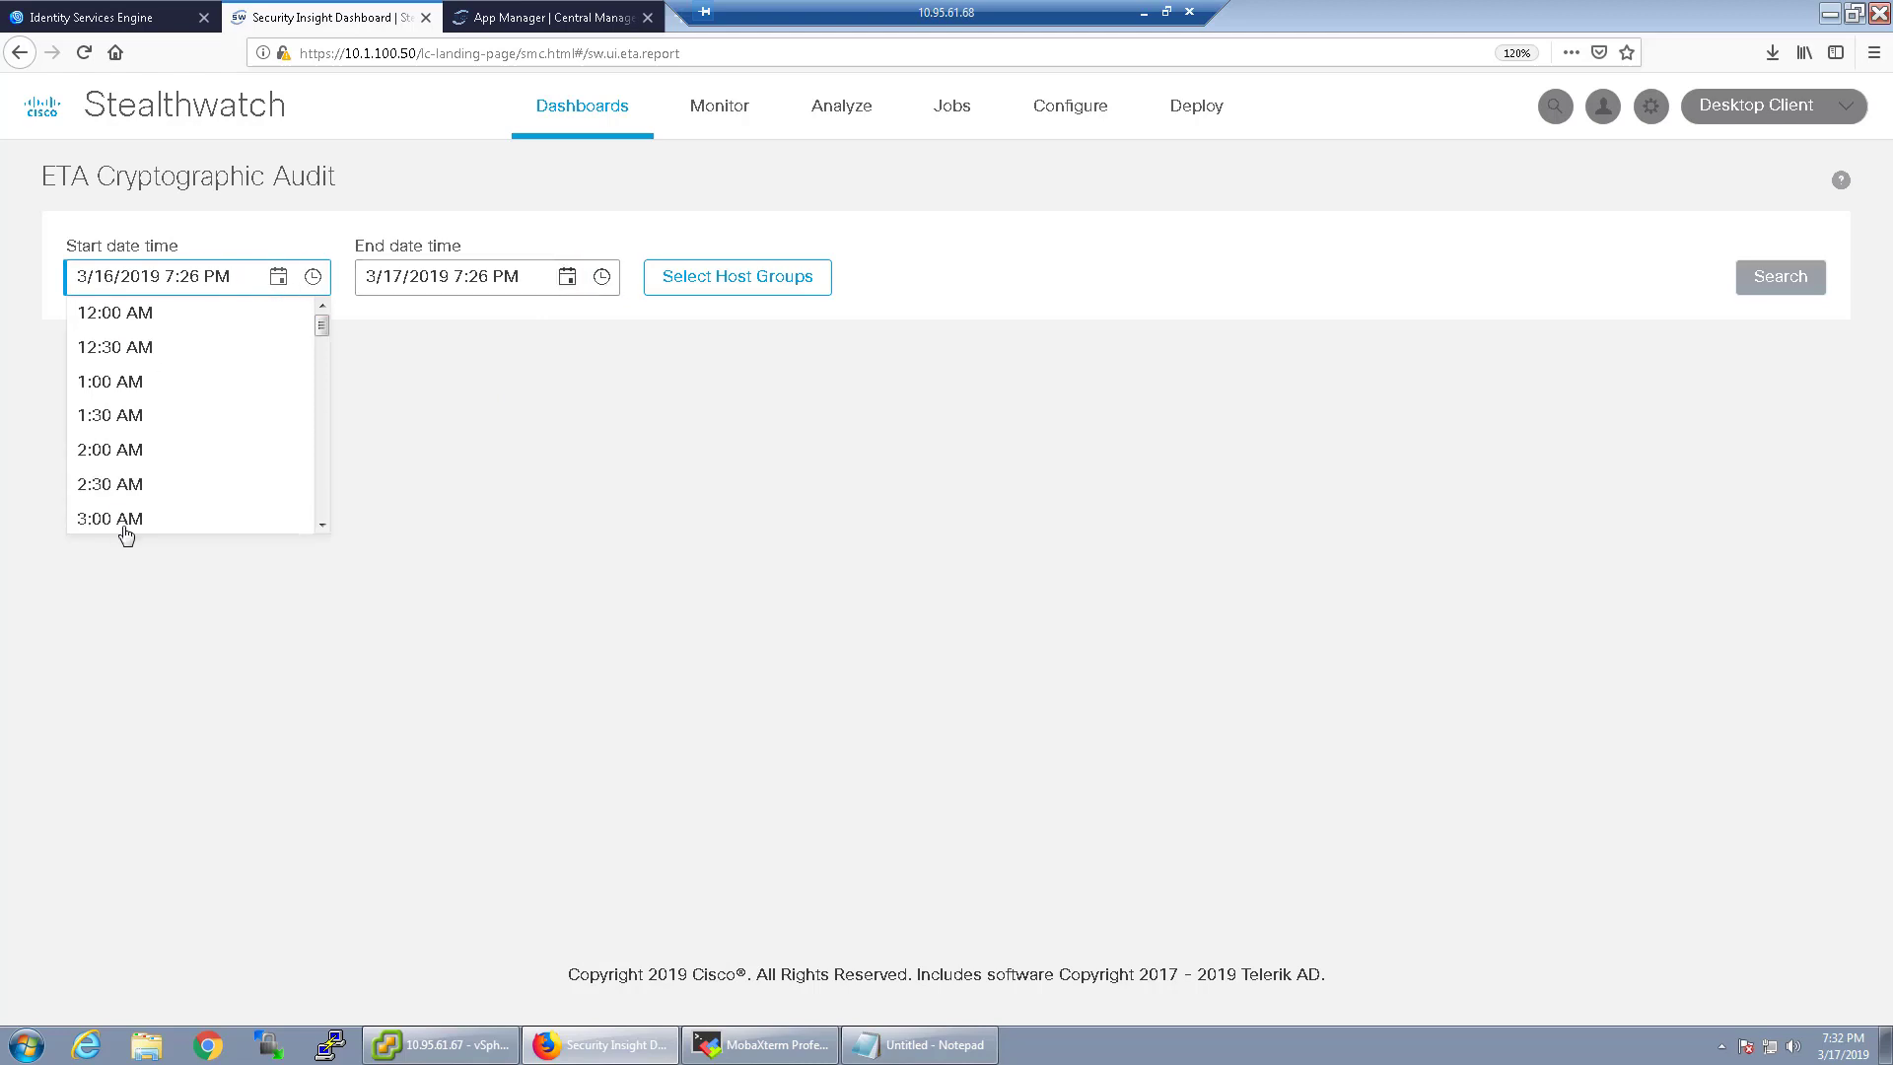
left_click(765, 312)
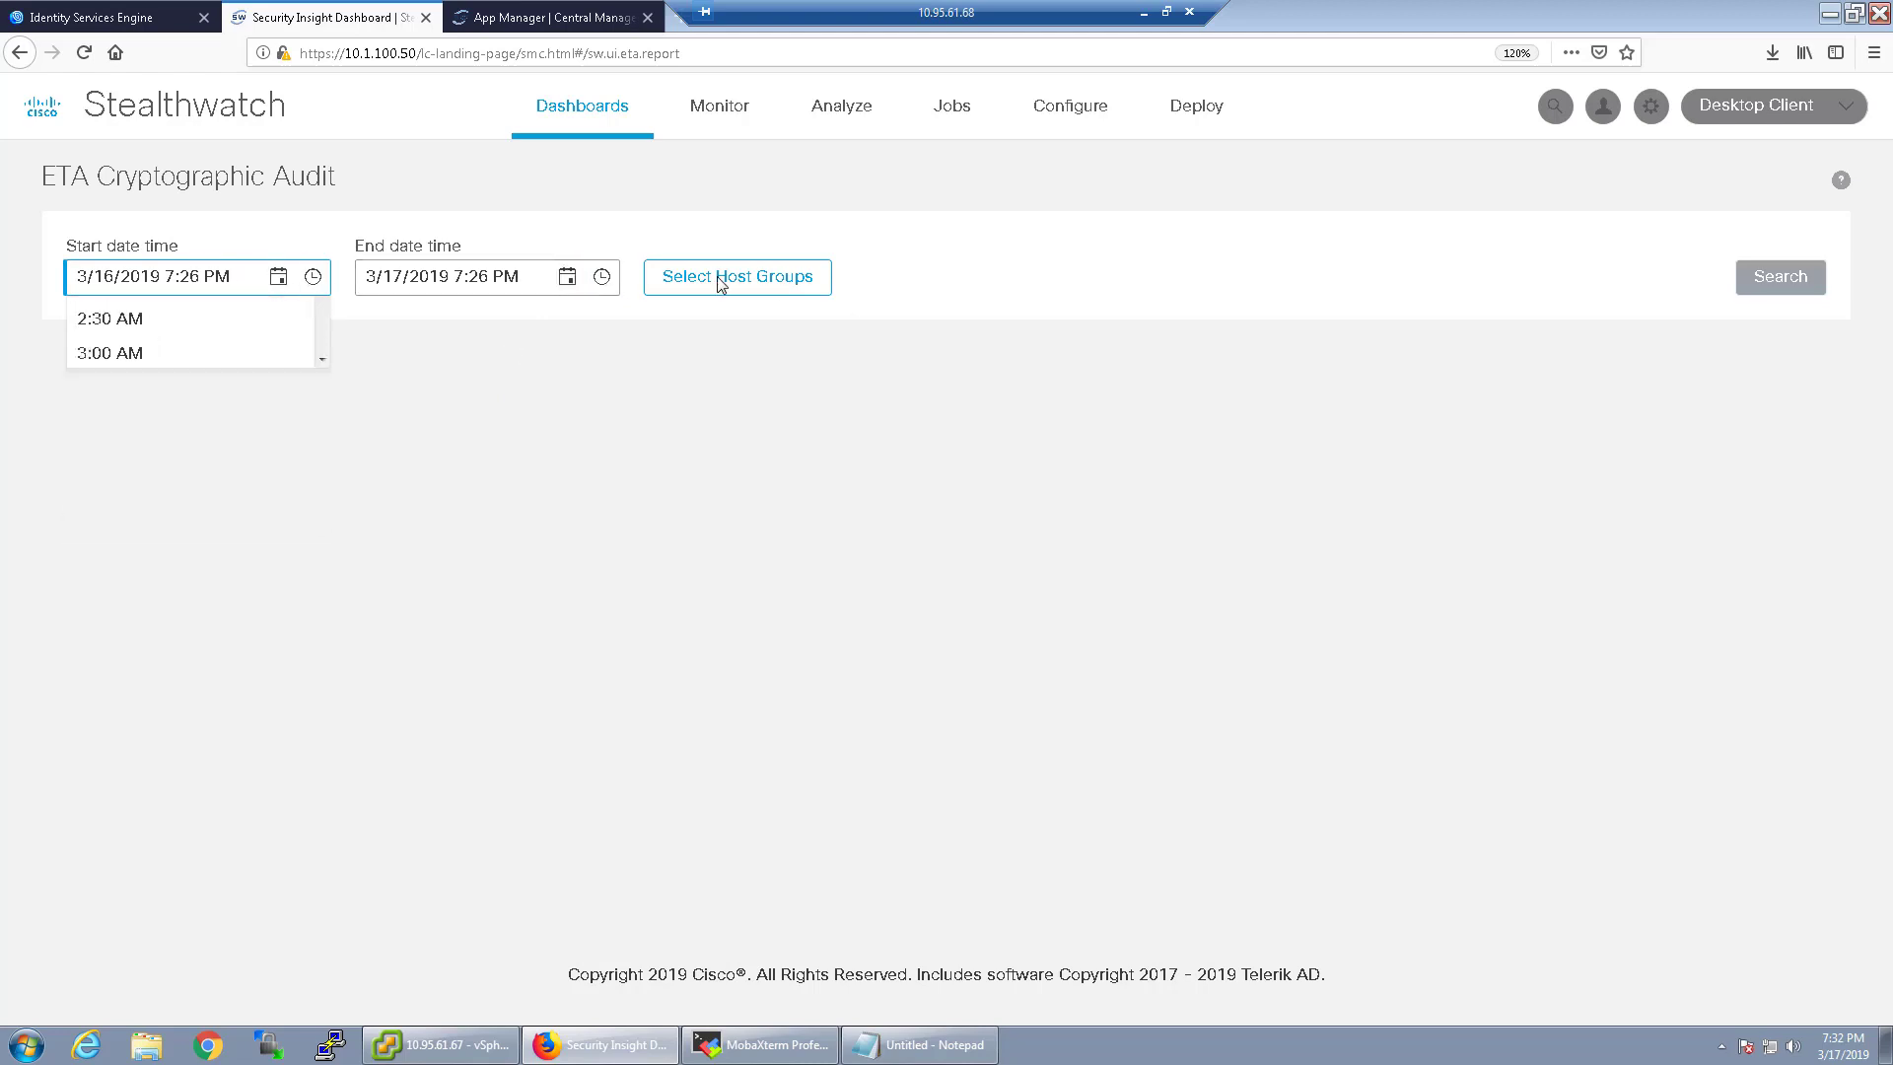
left_click(768, 289)
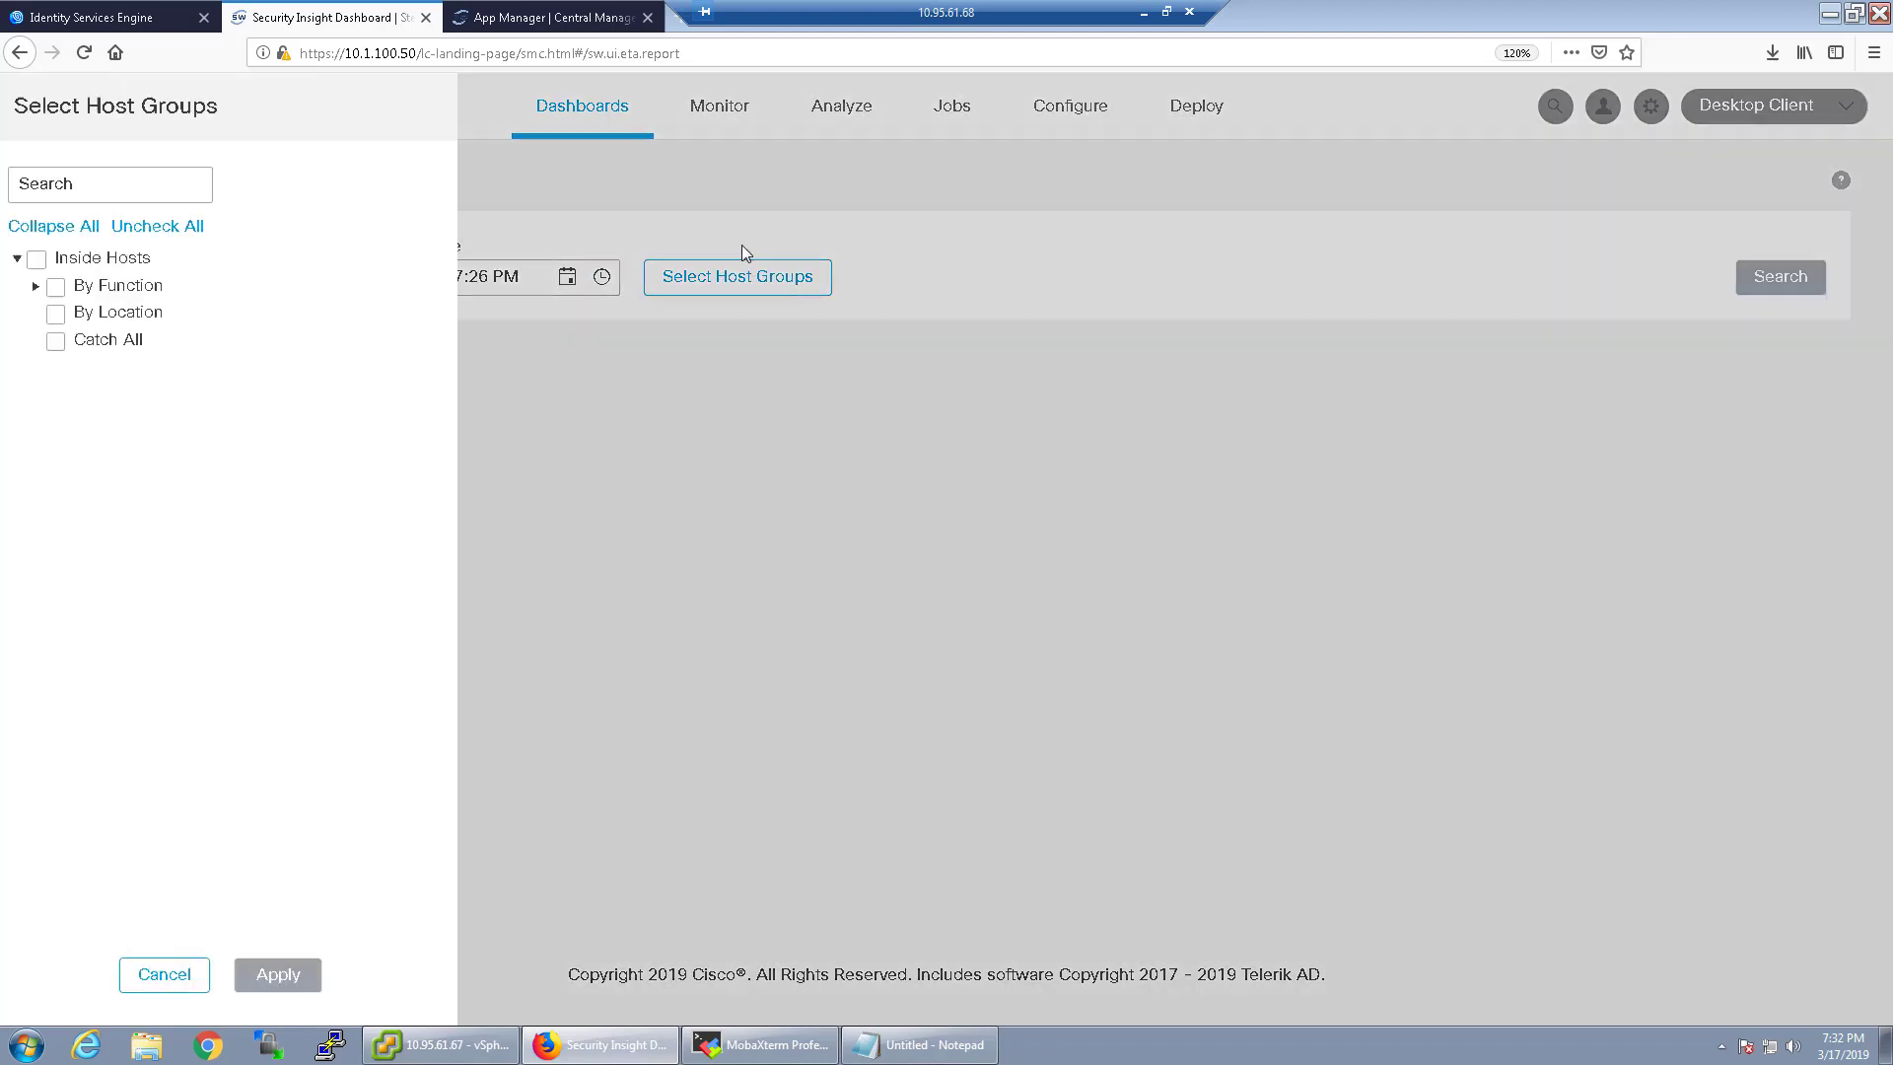
left_click(180, 974)
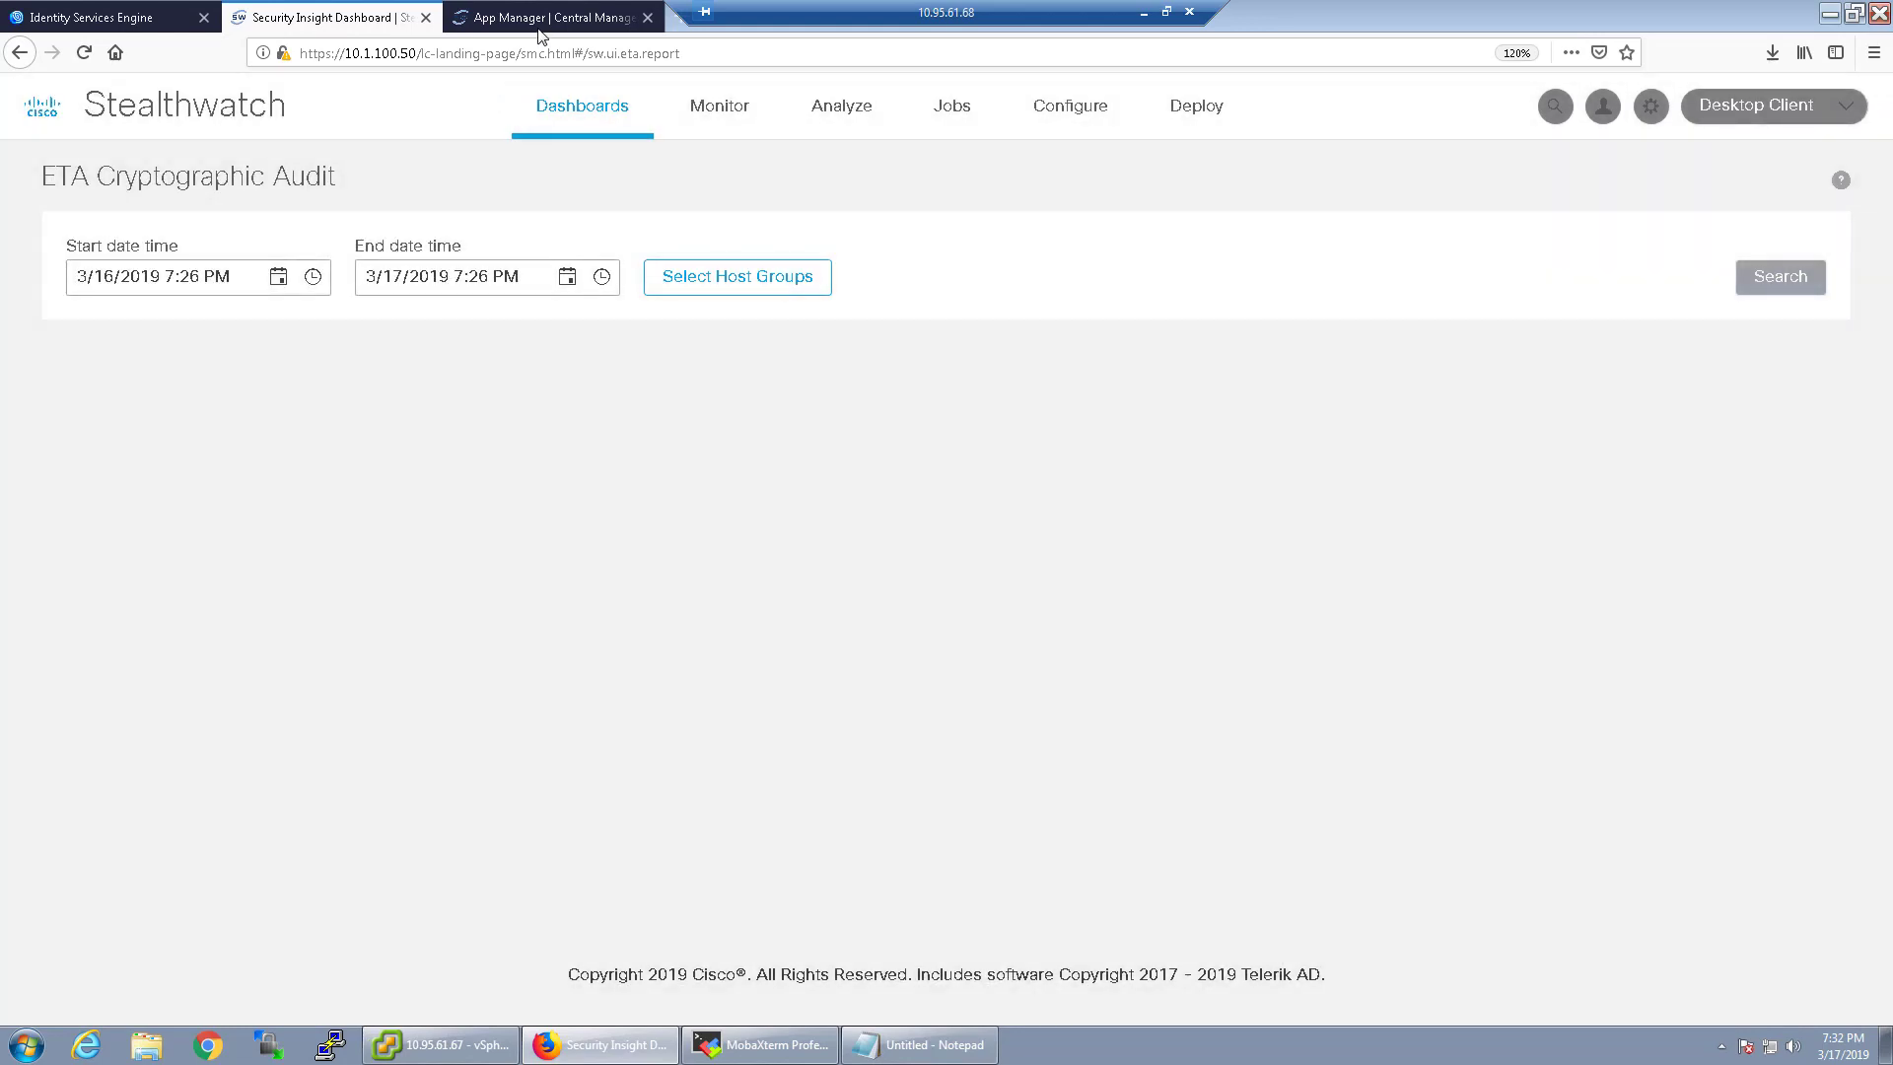
left_click(547, 16)
left_click(374, 17)
left_click(1653, 118)
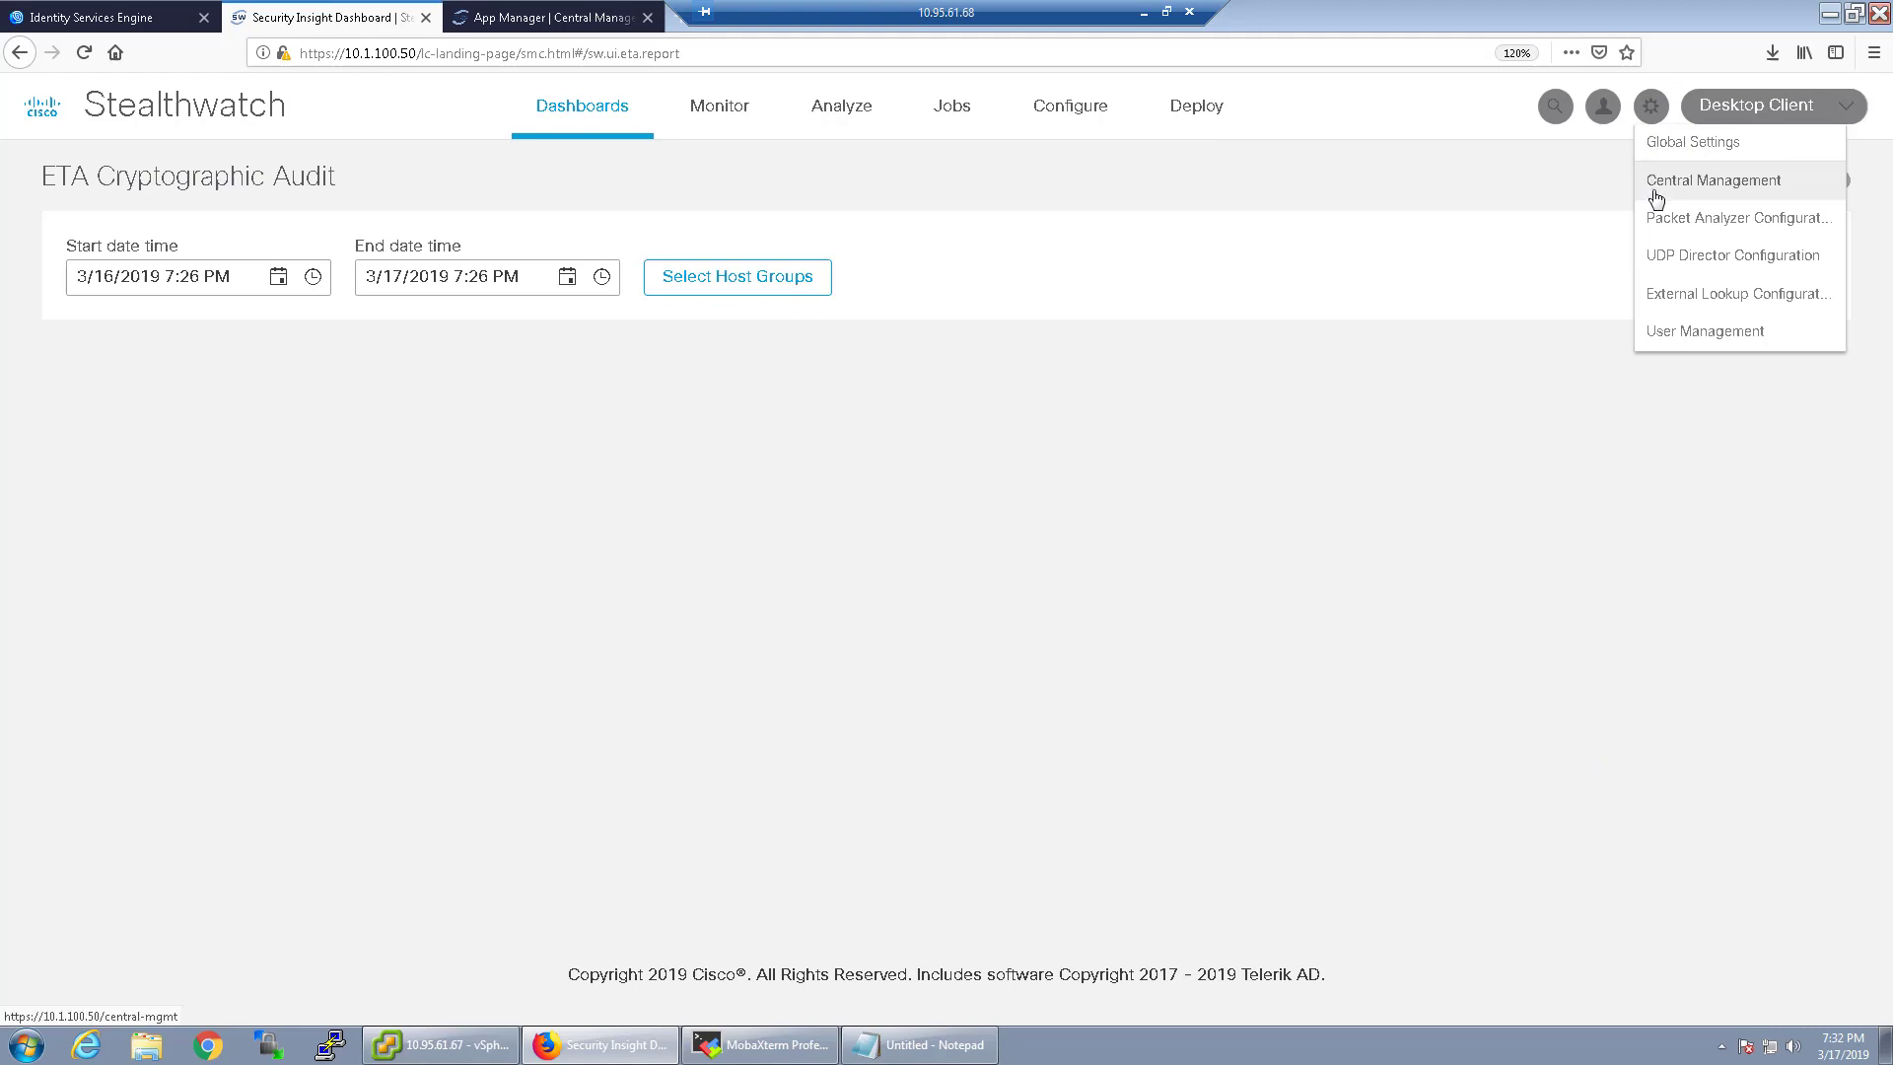
left_click(1304, 224)
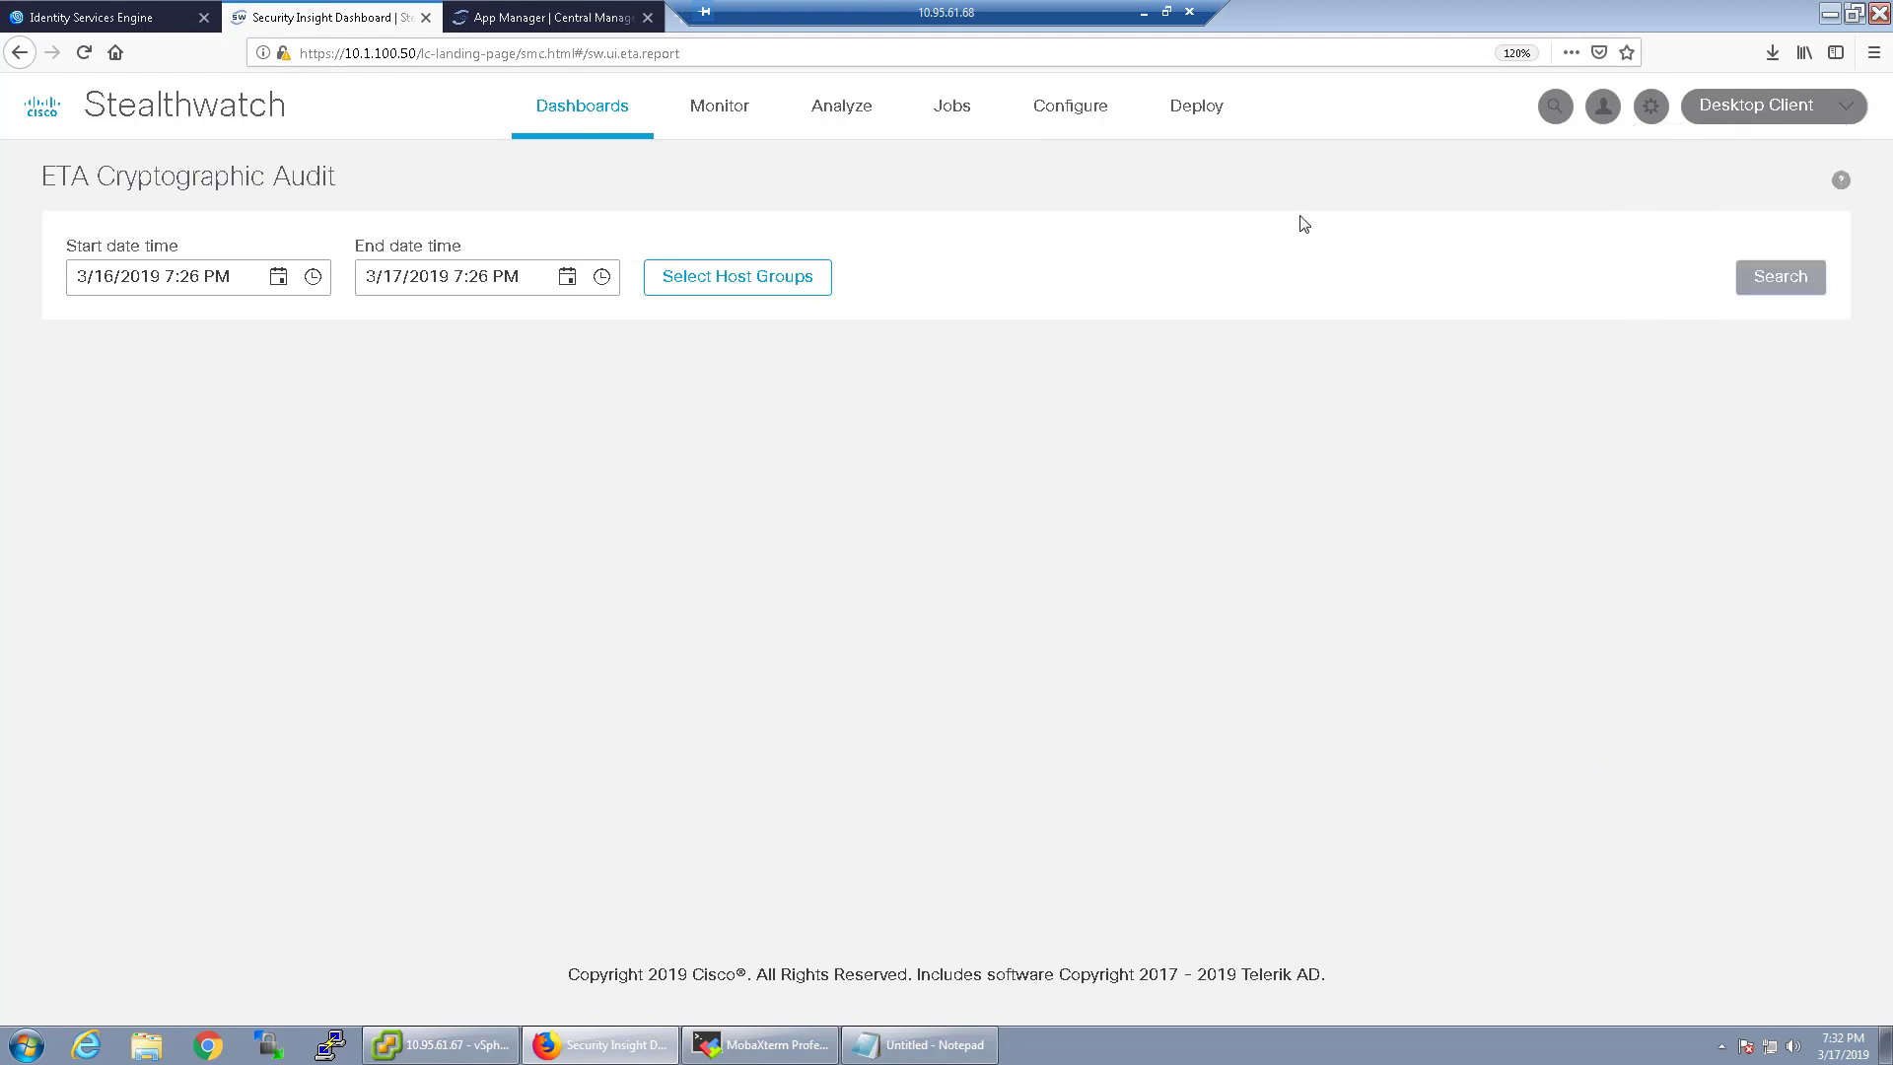